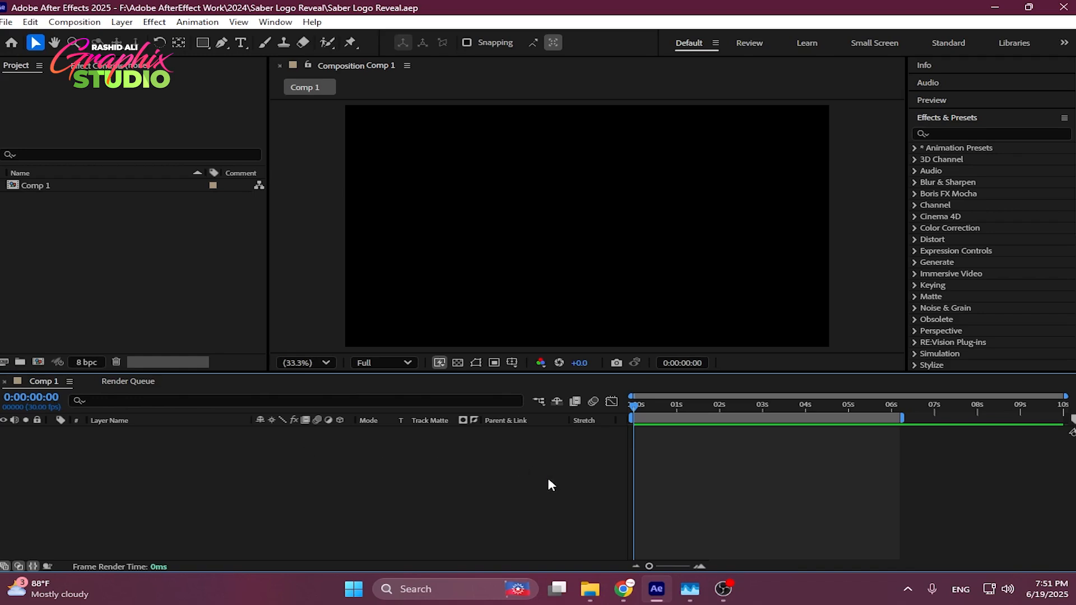
- Switch to File Explorer and open the Data folder on the Games (G:) drive
{"action": "mouse_move", "coordinate": [590, 589]}
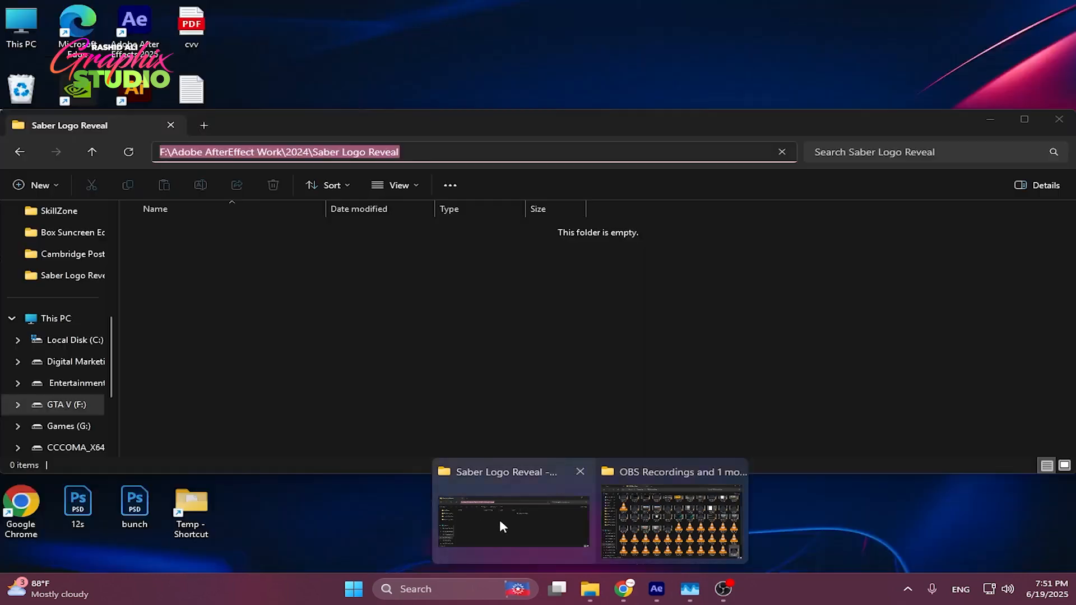
{"action": "left_click", "coordinate": [500, 520]}
{"action": "left_click", "coordinate": [205, 123]}
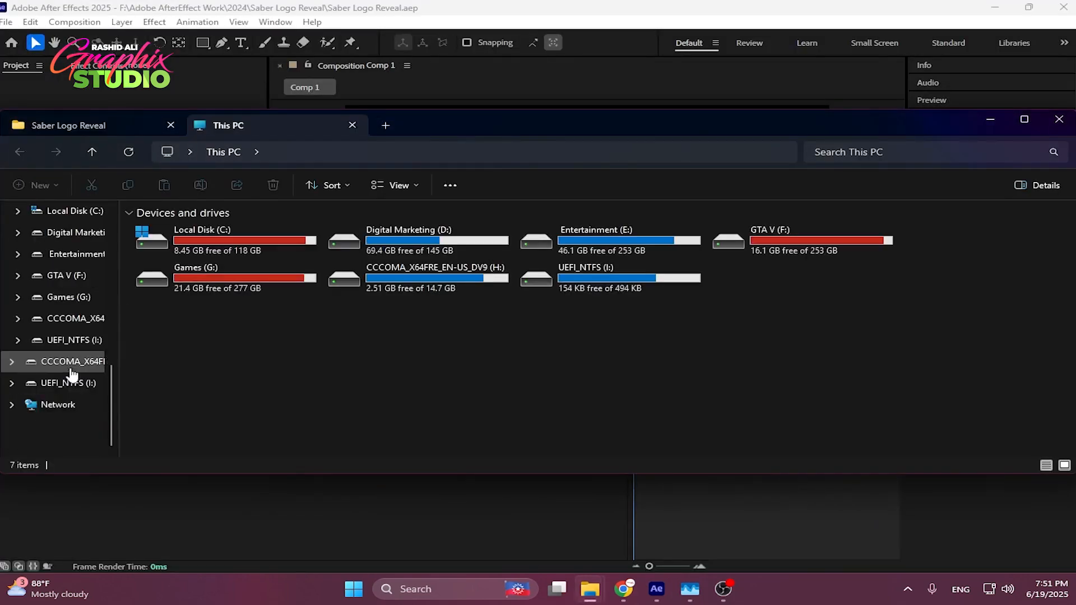
{"action": "left_click", "coordinate": [79, 300]}
{"action": "left_click", "coordinate": [349, 261]}
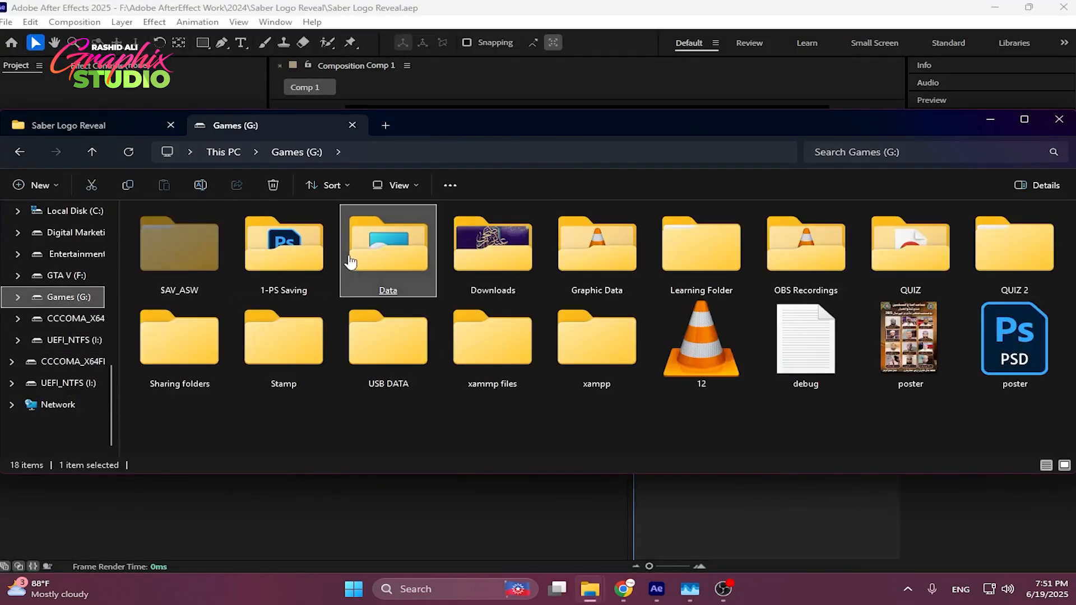
{"action": "double_click", "coordinate": [350, 262]}
- Launch the Saber_1.0.40 x64 2022 installer and accept its license agreement
{"action": "left_click_drag", "start_coordinate": [572, 343], "coordinate": [488, 402]}
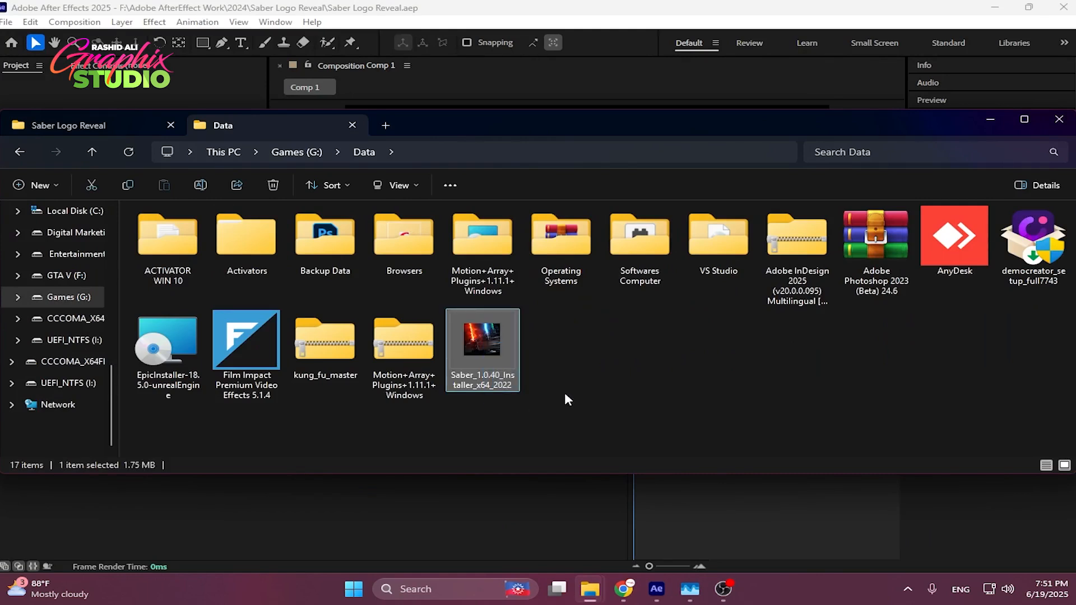
{"action": "left_click", "coordinate": [557, 367]}
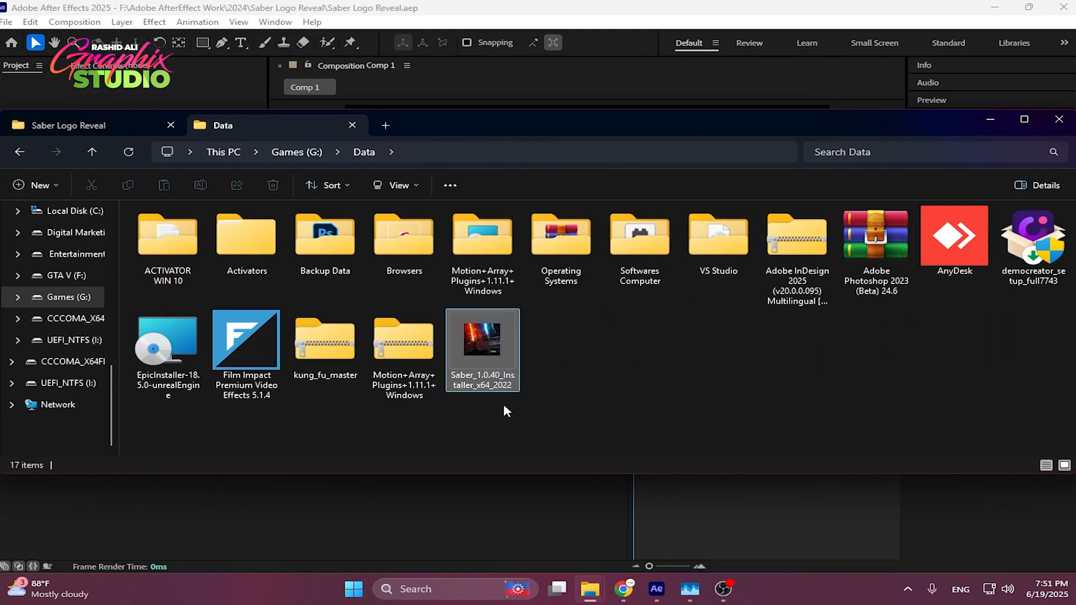
{"action": "left_click", "coordinate": [483, 359]}
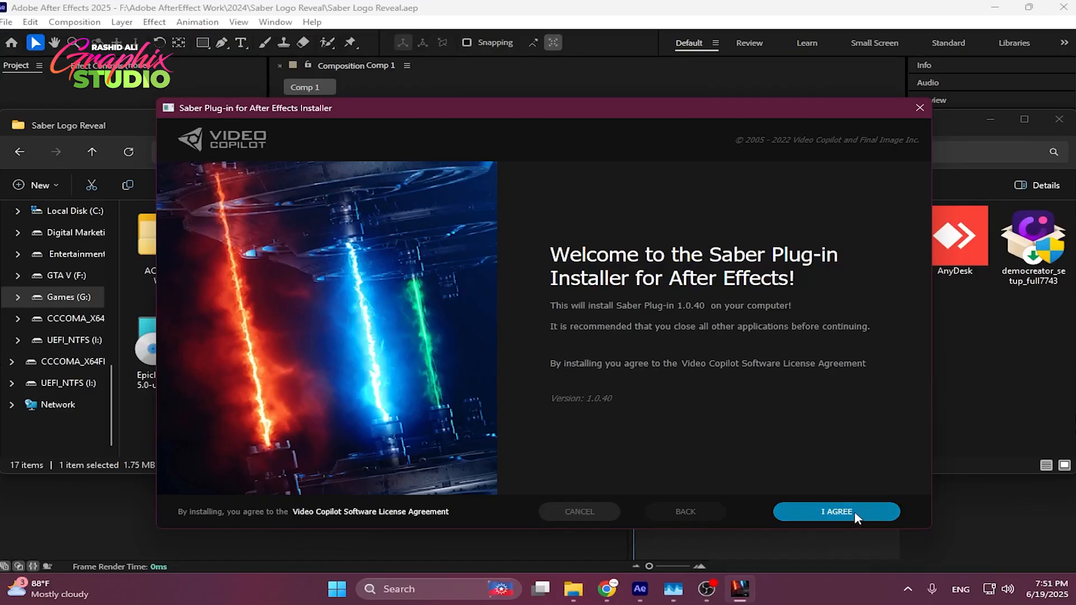
{"action": "left_click", "coordinate": [854, 511]}
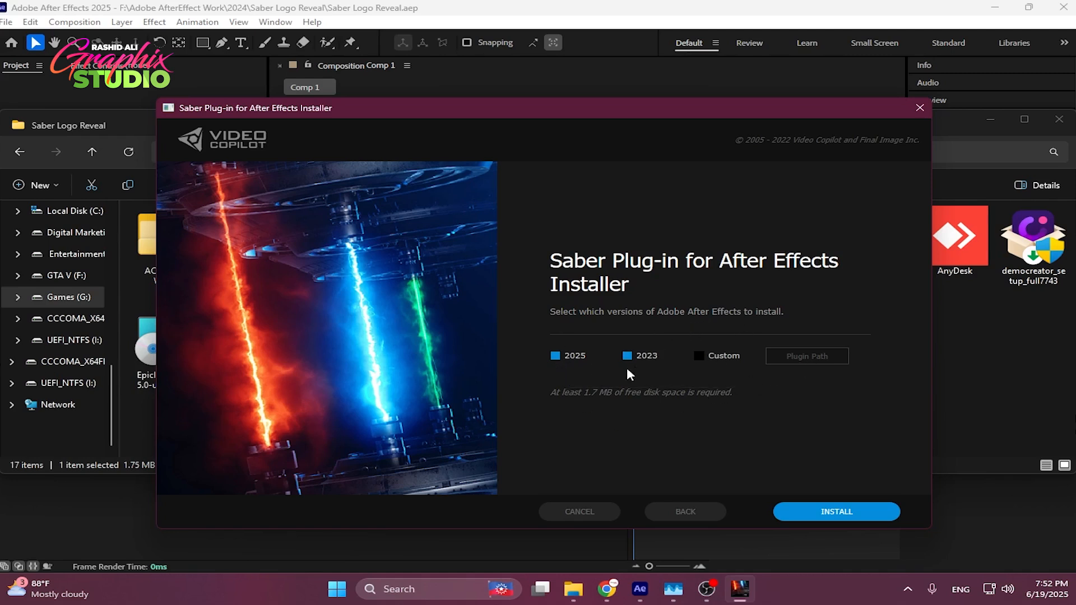
- Choose only After Effects 2025 as the version to install Saber for, and exit the installer without installing
{"action": "left_click", "coordinate": [556, 359]}
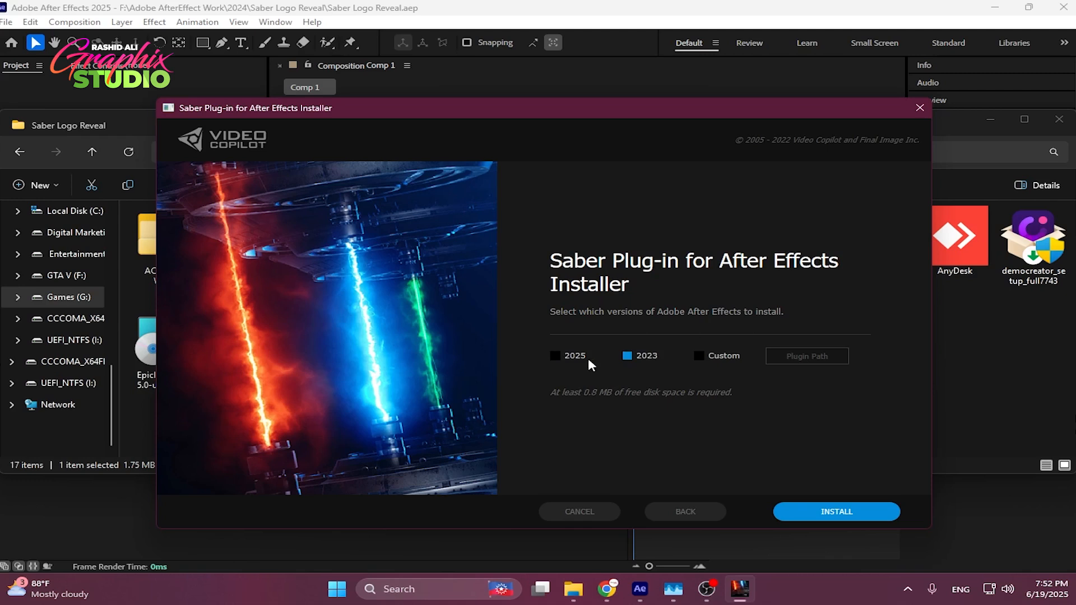
{"action": "left_click", "coordinate": [626, 358]}
{"action": "left_click", "coordinate": [625, 364]}
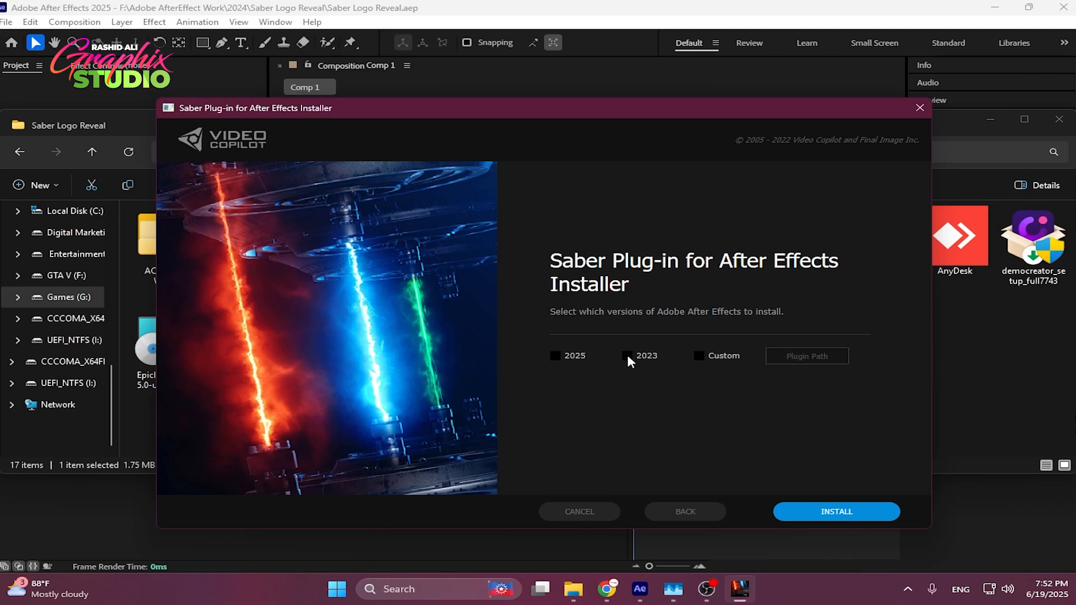
{"action": "left_click", "coordinate": [556, 357]}
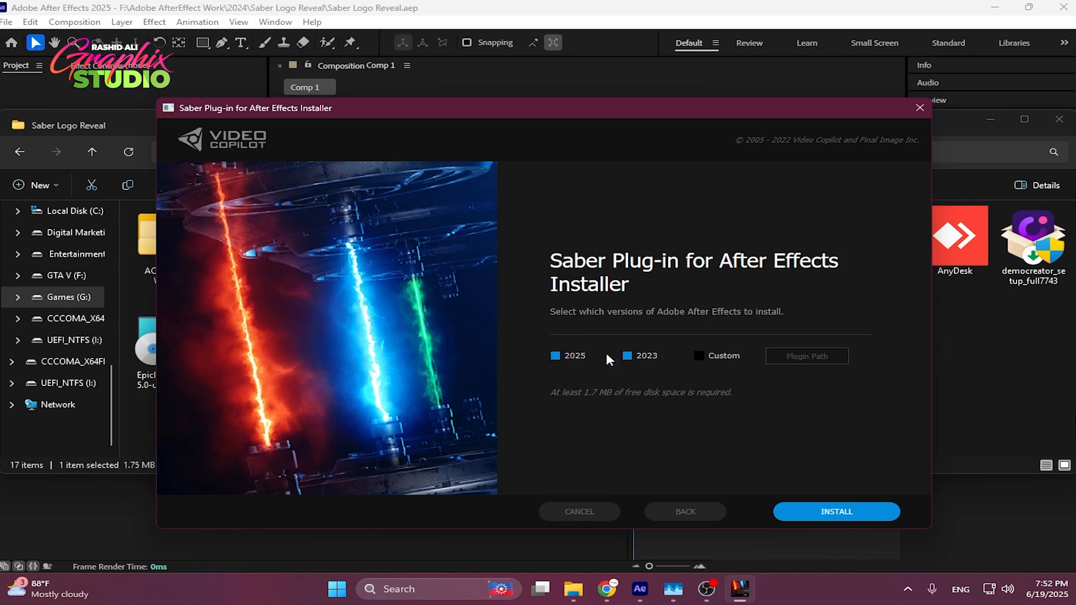
{"action": "left_click", "coordinate": [628, 359]}
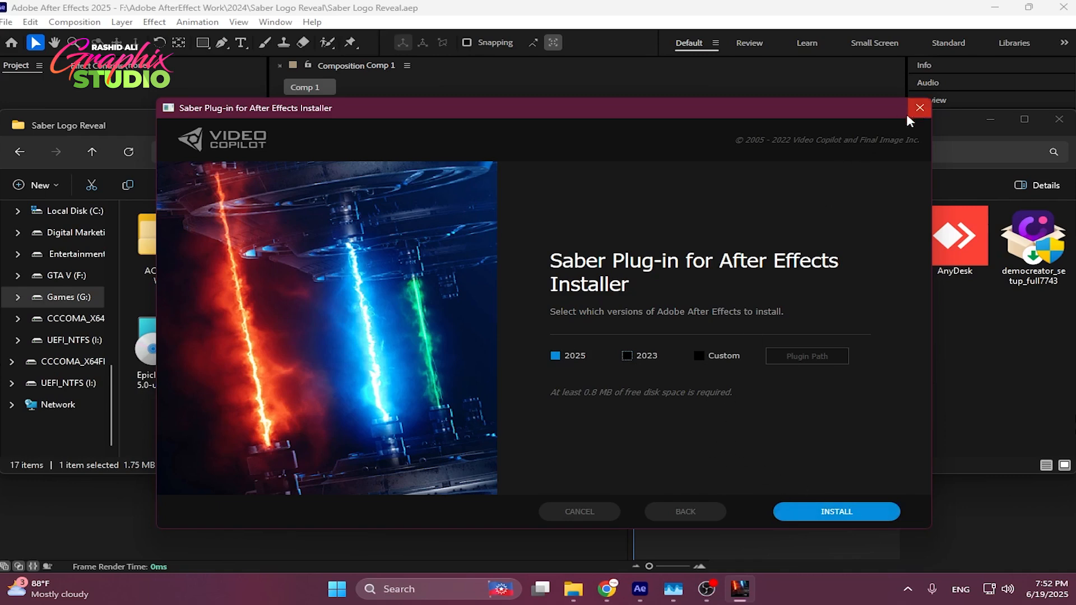
{"action": "left_click", "coordinate": [920, 108]}
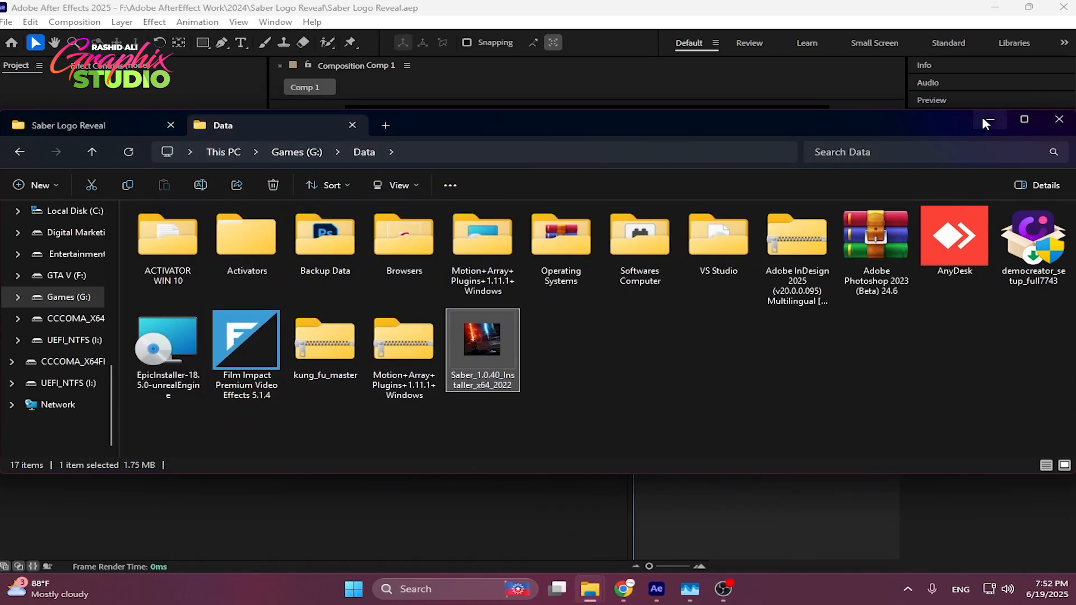
- Return to After Effects and search the effects for "sab" to locate Video Copilot's Saber effect
{"action": "left_click", "coordinate": [987, 122]}
{"action": "left_click", "coordinate": [933, 119]}
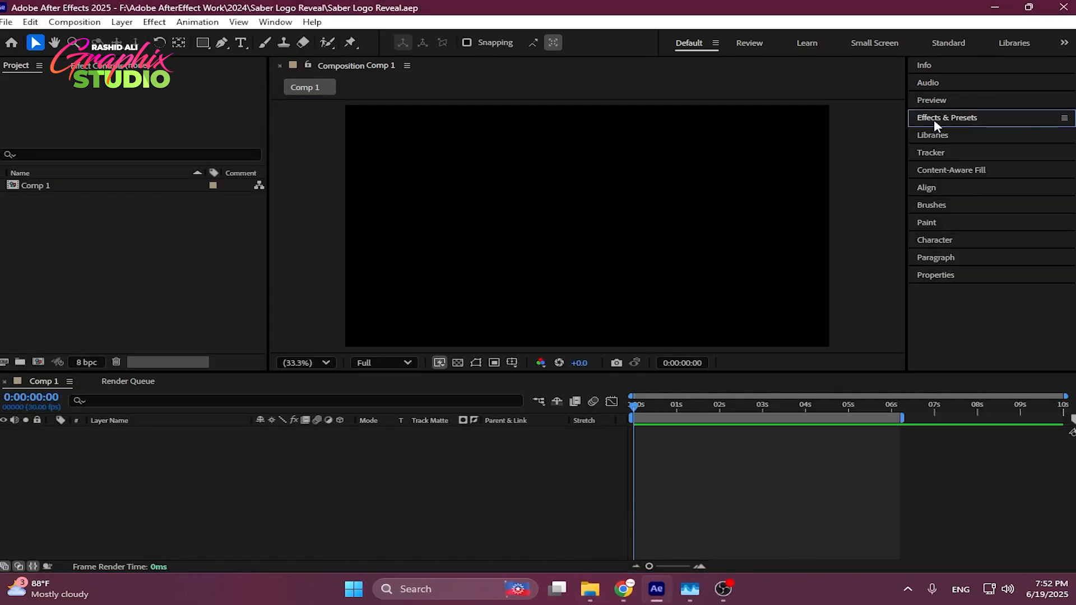
{"action": "left_click", "coordinate": [934, 120]}
{"action": "left_click", "coordinate": [947, 134]}
{"action": "type", "text": "sab"}
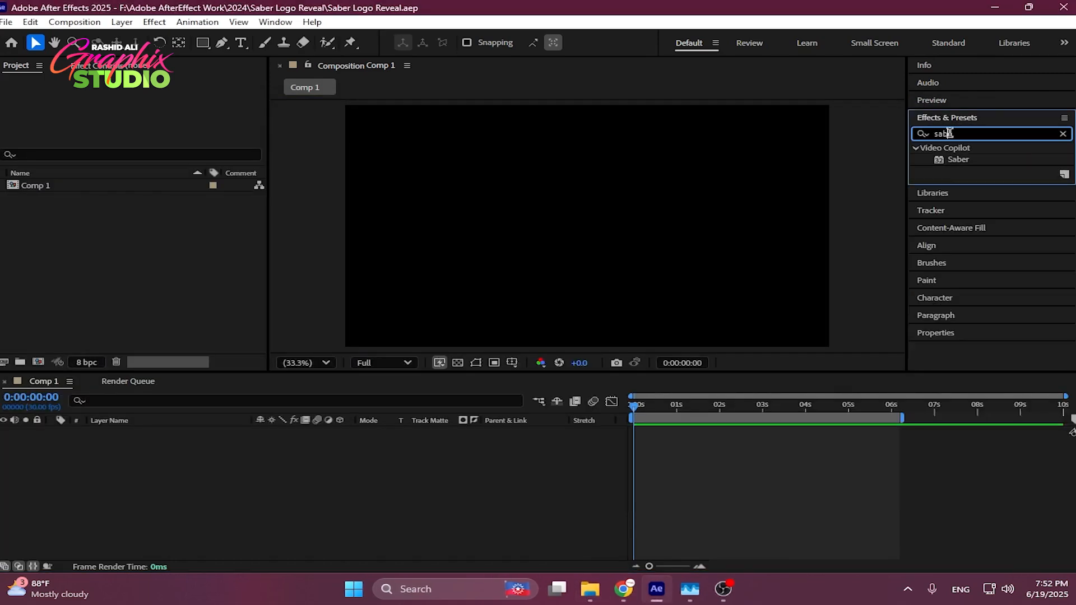
{"action": "double_click", "coordinate": [956, 133]}
{"action": "left_click", "coordinate": [957, 160]}
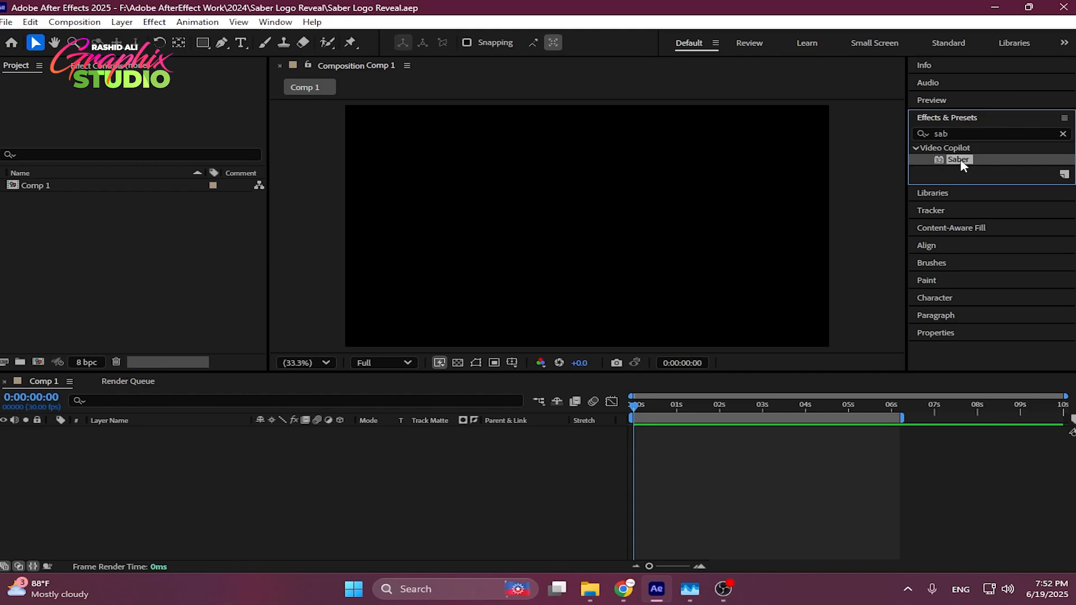
- Import pinterest-icon-vector-400x400.png from the Saber Logo Reveal Data folder and add it as a layer in Comp 1
{"action": "left_click", "coordinate": [442, 446]}
{"action": "left_click", "coordinate": [97, 231]}
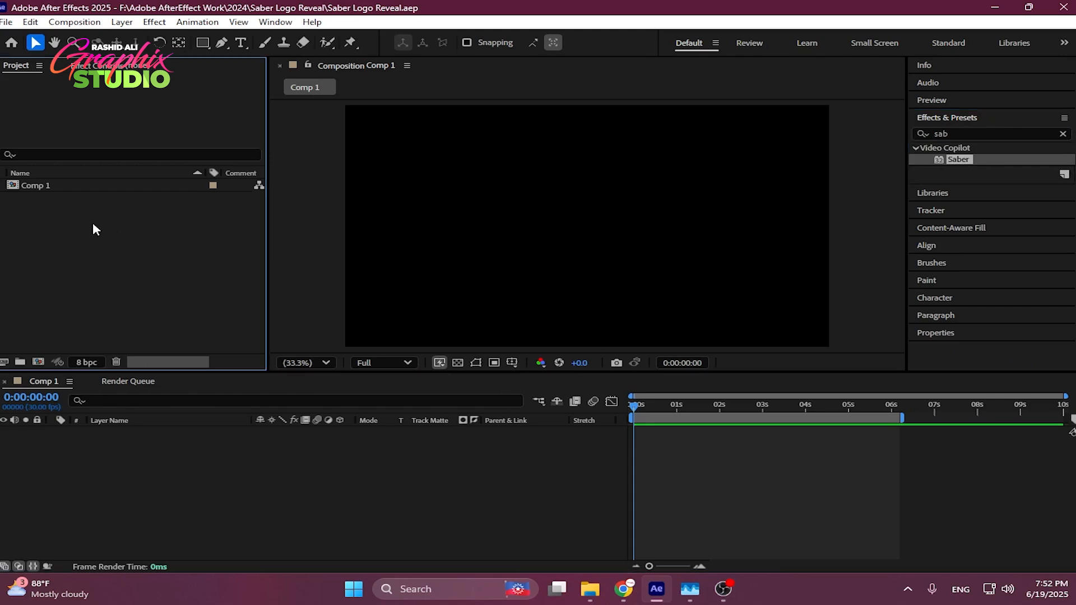
{"action": "double_click", "coordinate": [95, 221]}
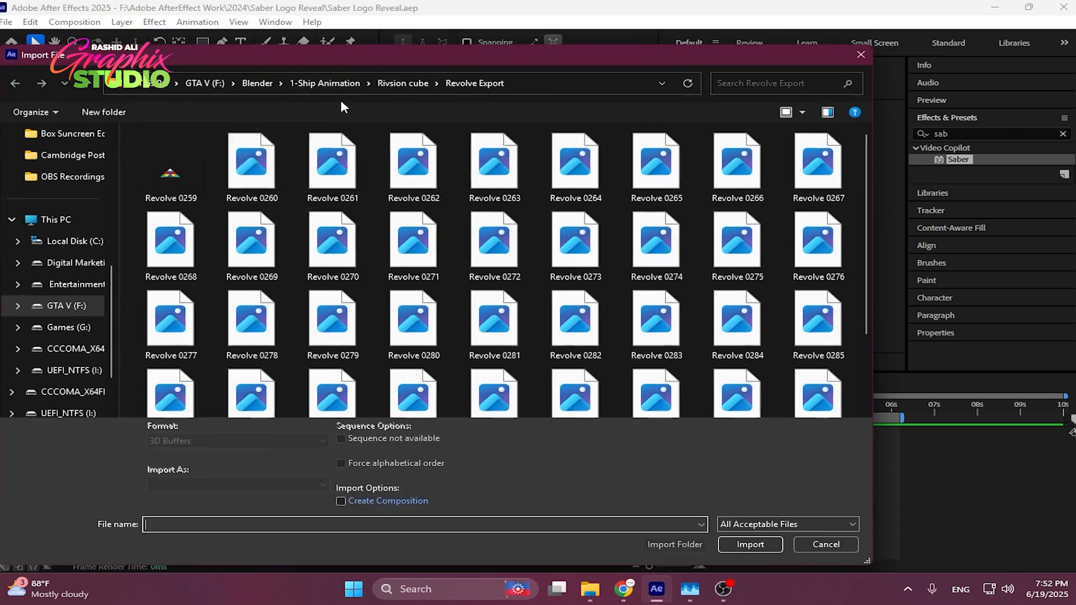
{"action": "left_click", "coordinate": [548, 81]}
{"action": "key", "text": "Return"}
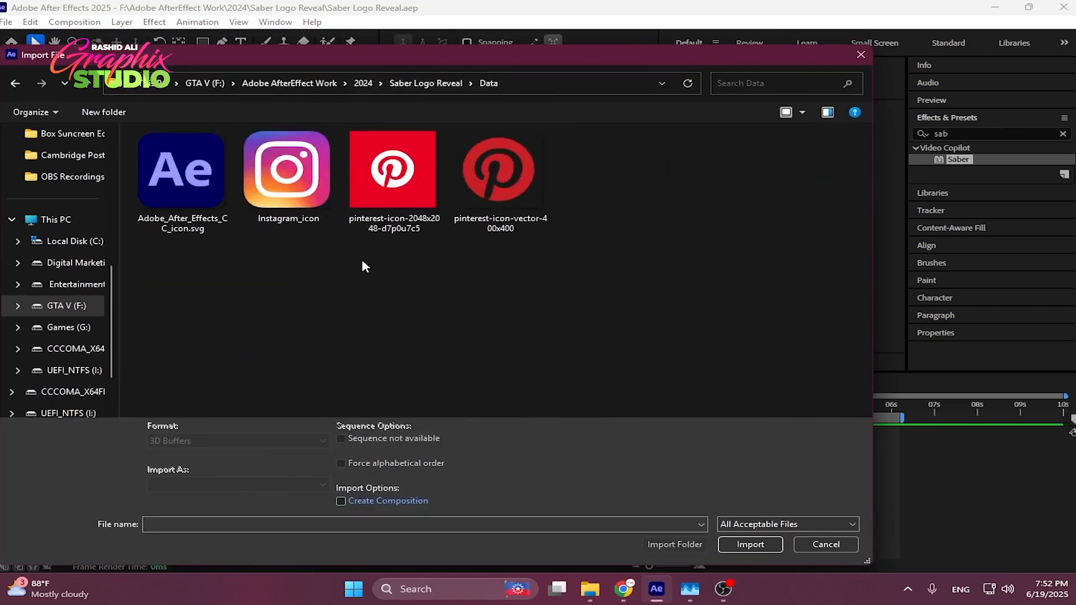
{"action": "left_click_drag", "start_coordinate": [176, 278], "coordinate": [750, 181]}
{"action": "left_click", "coordinate": [344, 271]}
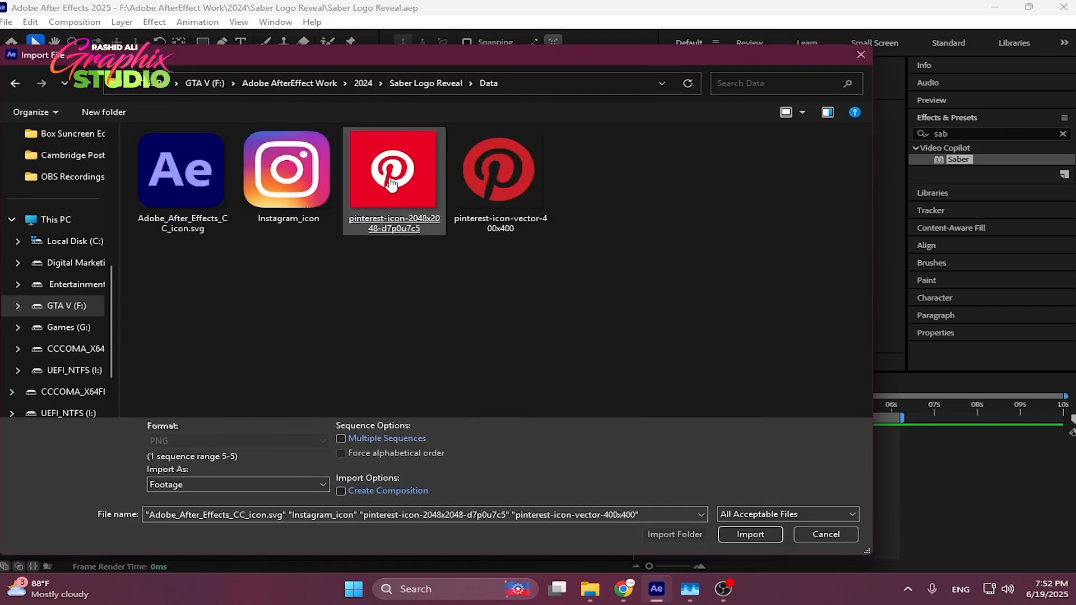
{"action": "left_click", "coordinate": [283, 221]}
{"action": "left_click_drag", "start_coordinate": [471, 280], "coordinate": [615, 232]}
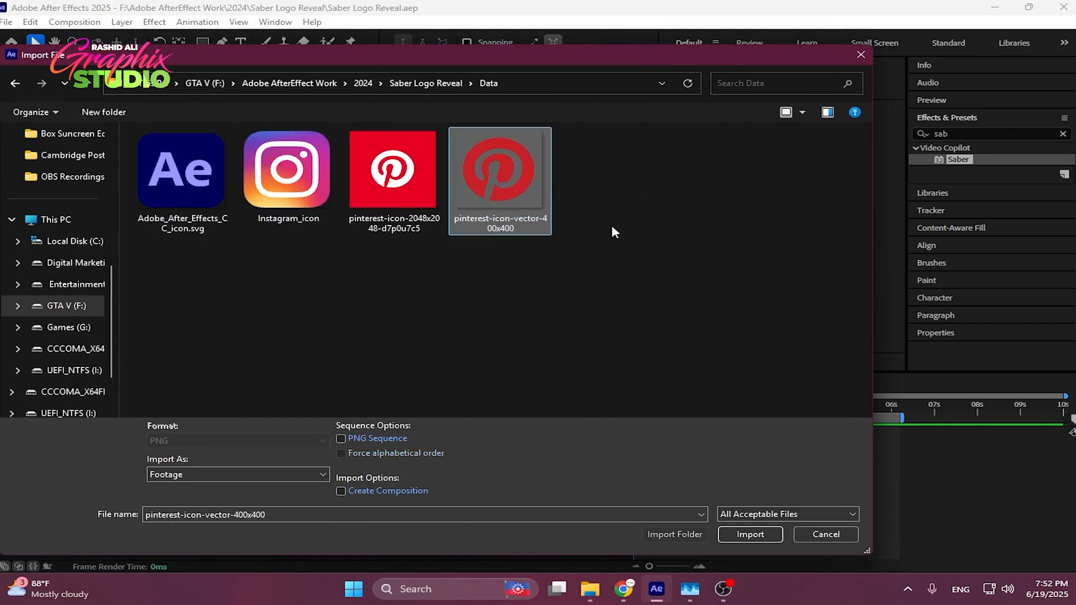
{"action": "double_click", "coordinate": [522, 190]}
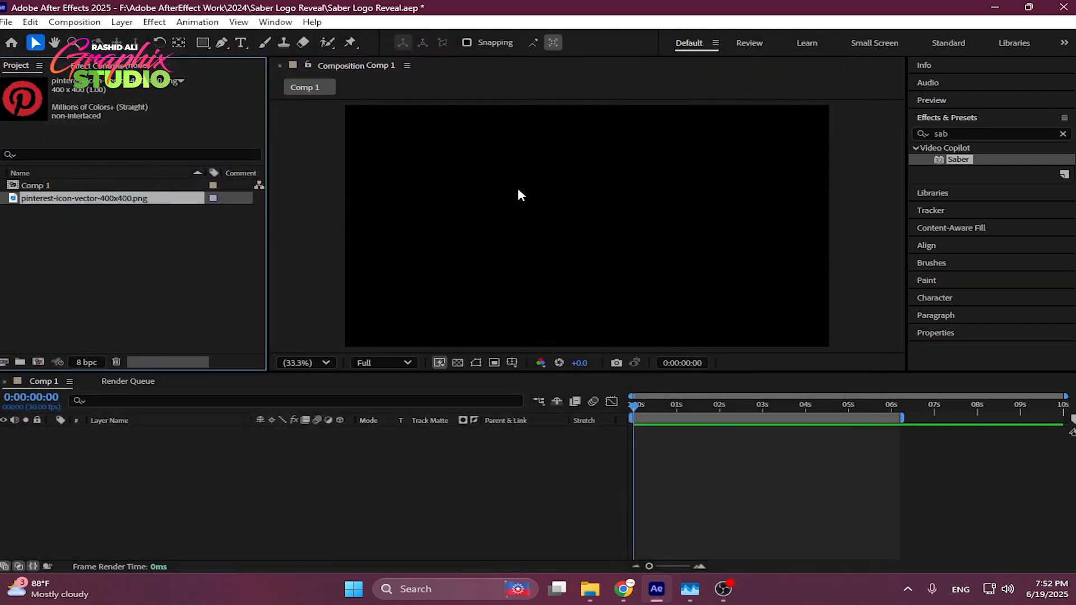
{"action": "left_click_drag", "start_coordinate": [107, 200], "coordinate": [142, 465]}
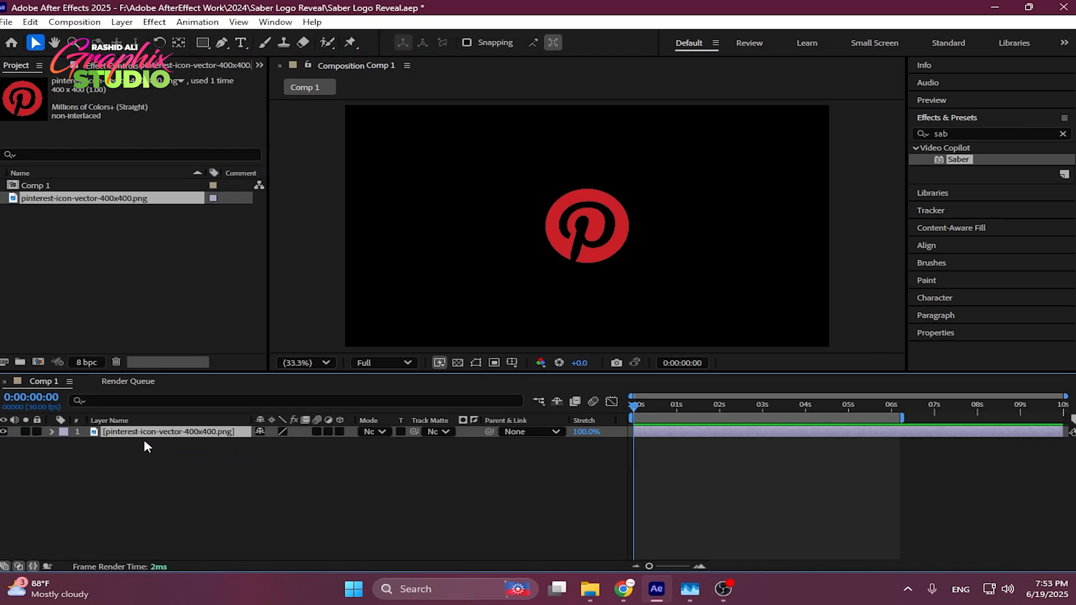
- Pre-compose the Pinterest logo layer as "pinterest-icon-", moving all attributes into the new composition
{"action": "right_click", "coordinate": [144, 437]}
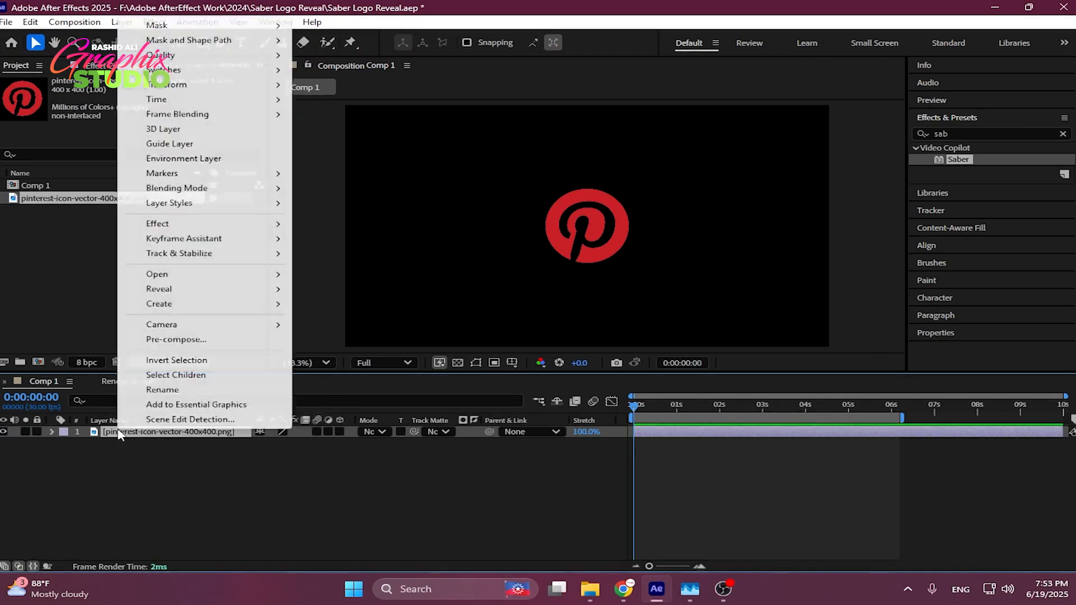
{"action": "left_click", "coordinate": [179, 341]}
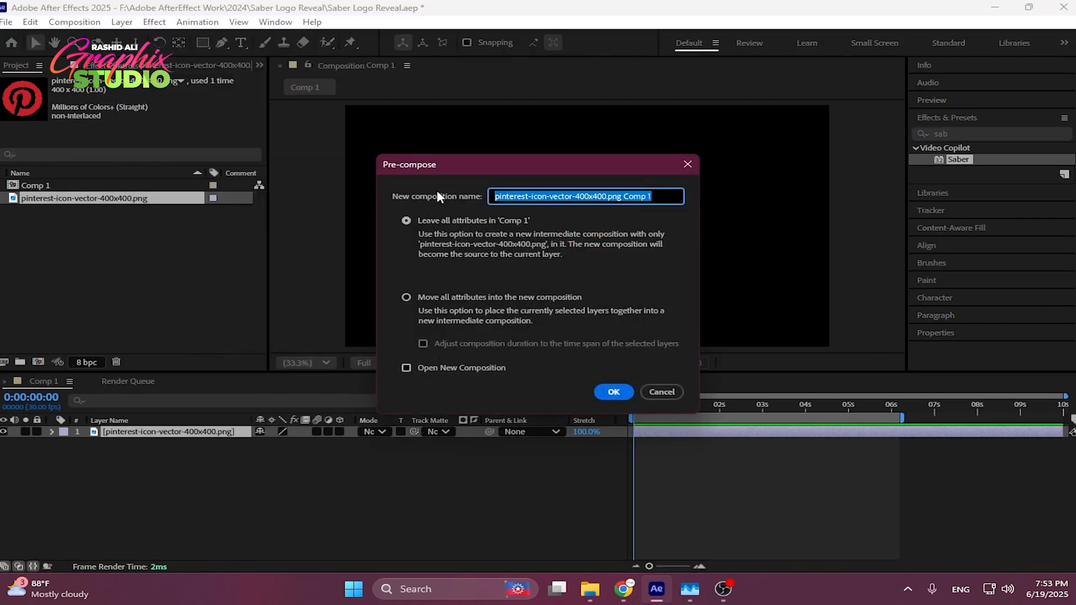
{"action": "key", "text": "End"}
{"action": "key", "text": "BackSpace"}
{"action": "key", "text": "BackSpace"}
{"action": "key", "text": "BackSpace"}
{"action": "key", "text": "BackSpace"}
{"action": "key", "text": "BackSpace"}
{"action": "key", "text": "BackSpace"}
{"action": "key", "text": "BackSpace"}
{"action": "key", "text": "BackSpace"}
{"action": "key", "text": "BackSpace"}
{"action": "key", "text": "BackSpace"}
{"action": "key", "text": "BackSpace"}
{"action": "key", "text": "BackSpace"}
{"action": "key", "text": "BackSpace"}
{"action": "key", "text": "BackSpace"}
{"action": "key", "text": "BackSpace"}
{"action": "key", "text": "BackSpace"}
{"action": "key", "text": "BackSpace"}
{"action": "key", "text": "BackSpace"}
{"action": "key", "text": "BackSpace"}
{"action": "key", "text": "BackSpace"}
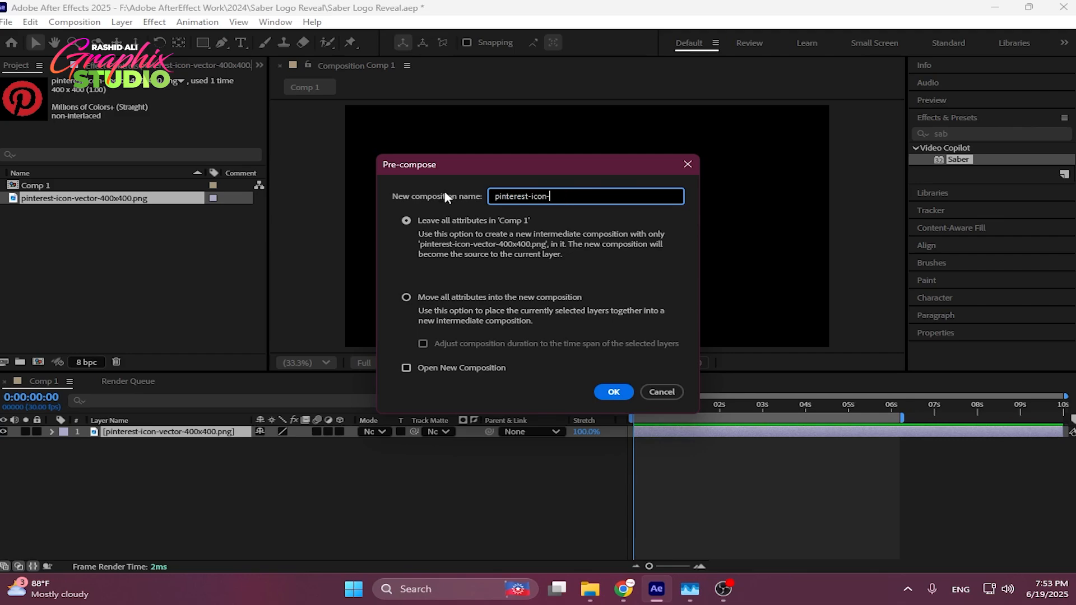
{"action": "left_click", "coordinate": [469, 297]}
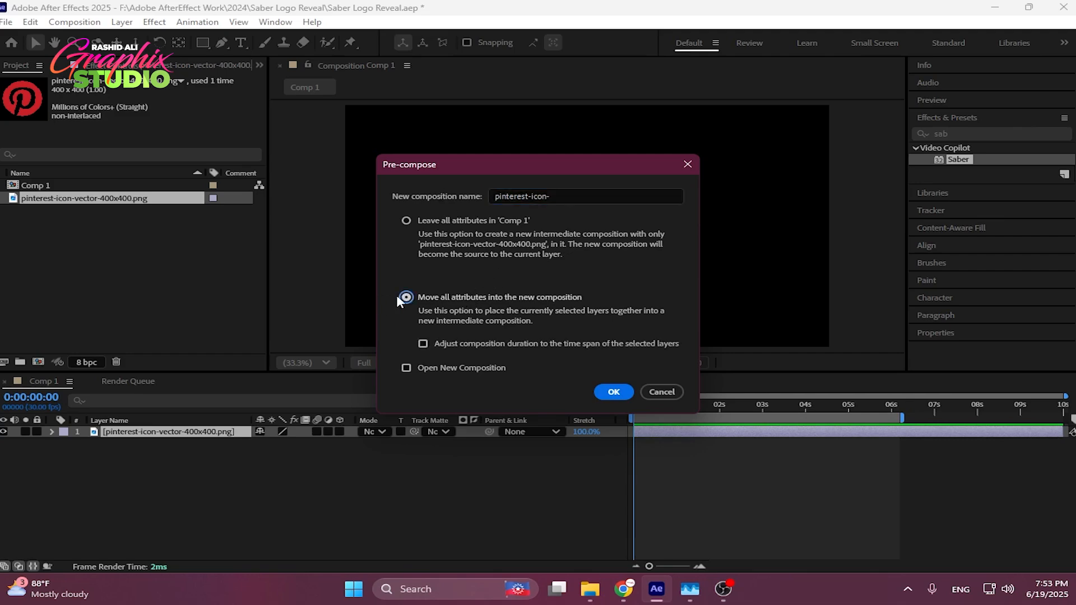
{"action": "left_click", "coordinate": [614, 392]}
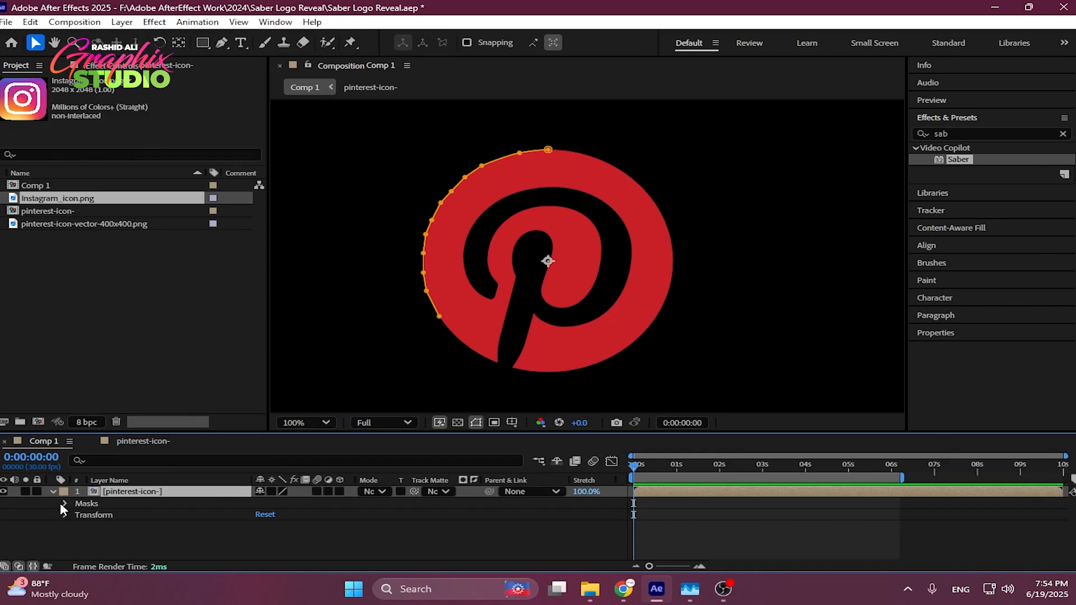
- Delete Mask 1 from the pinterest-icon- layer and collapse the layer's properties
{"action": "left_click", "coordinate": [64, 504]}
{"action": "left_click", "coordinate": [115, 513]}
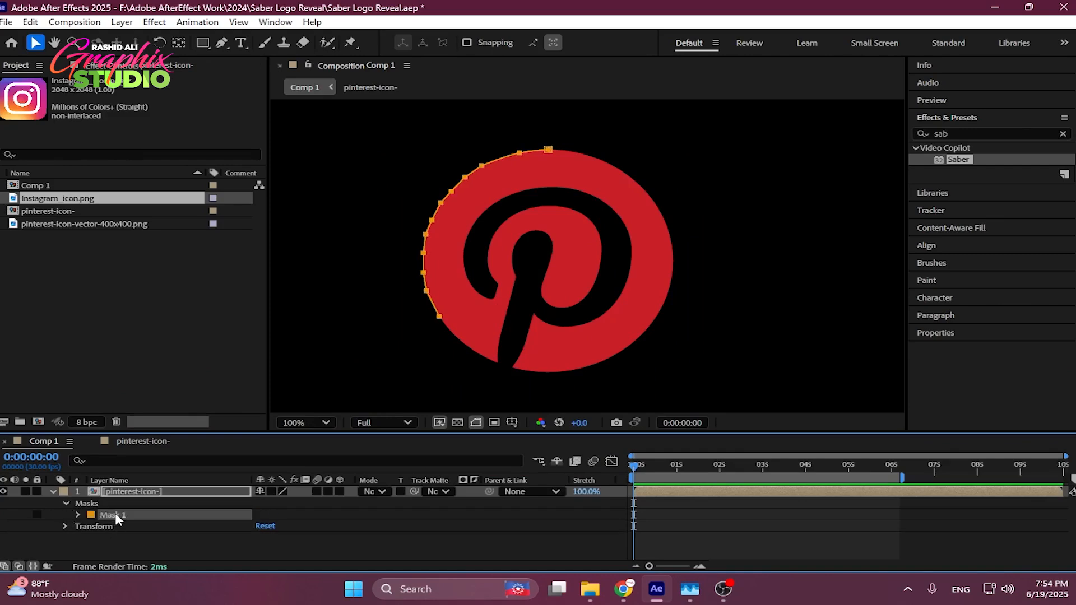
{"action": "key", "text": "Delete"}
{"action": "left_click", "coordinate": [52, 492]}
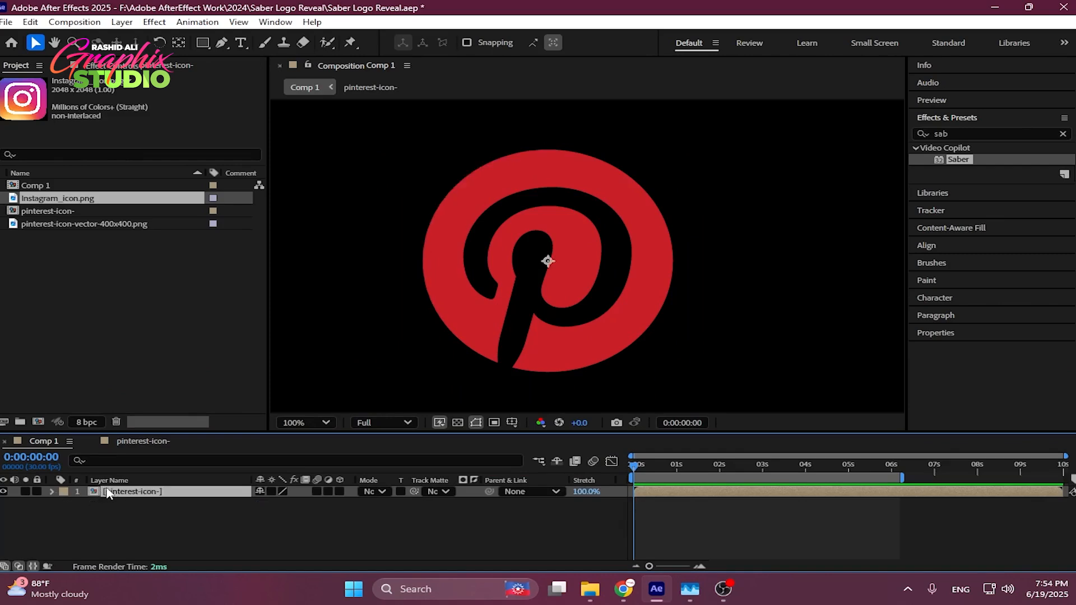
- Start an Auto-trace of the pinterest-icon- layer using the Alpha channel and turn on Preview with the logo in view
{"action": "left_click", "coordinate": [122, 22]}
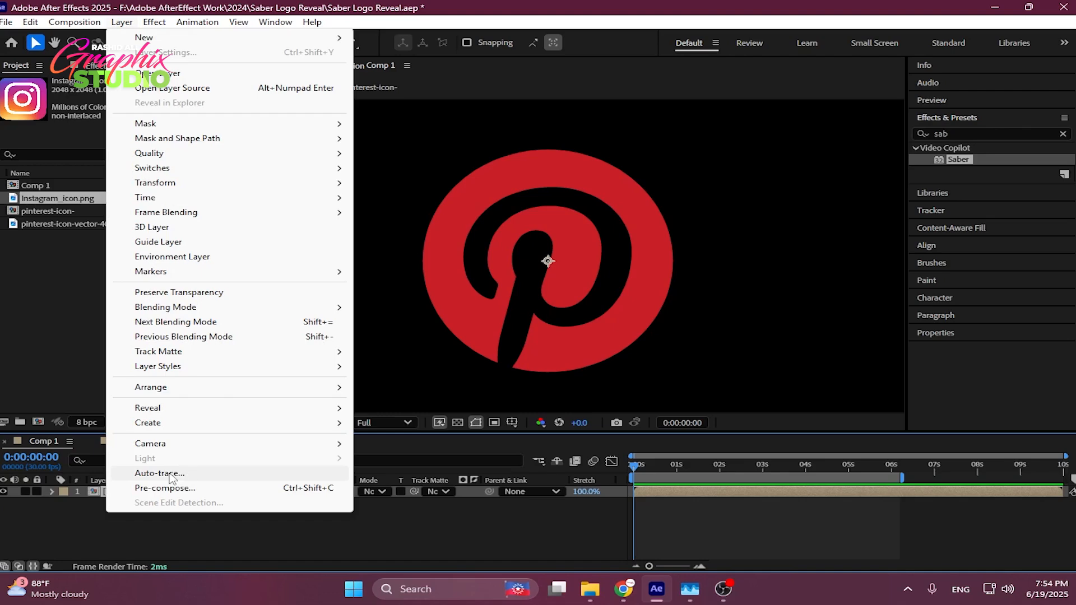
{"action": "left_click", "coordinate": [181, 475]}
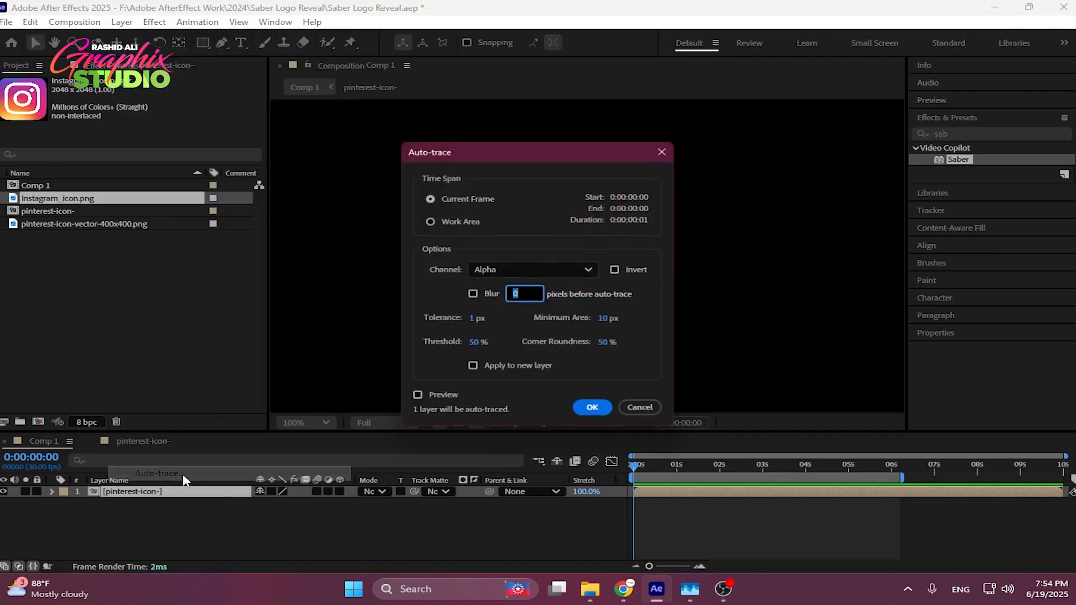
{"action": "left_click", "coordinate": [490, 269]}
{"action": "left_click", "coordinate": [503, 300]}
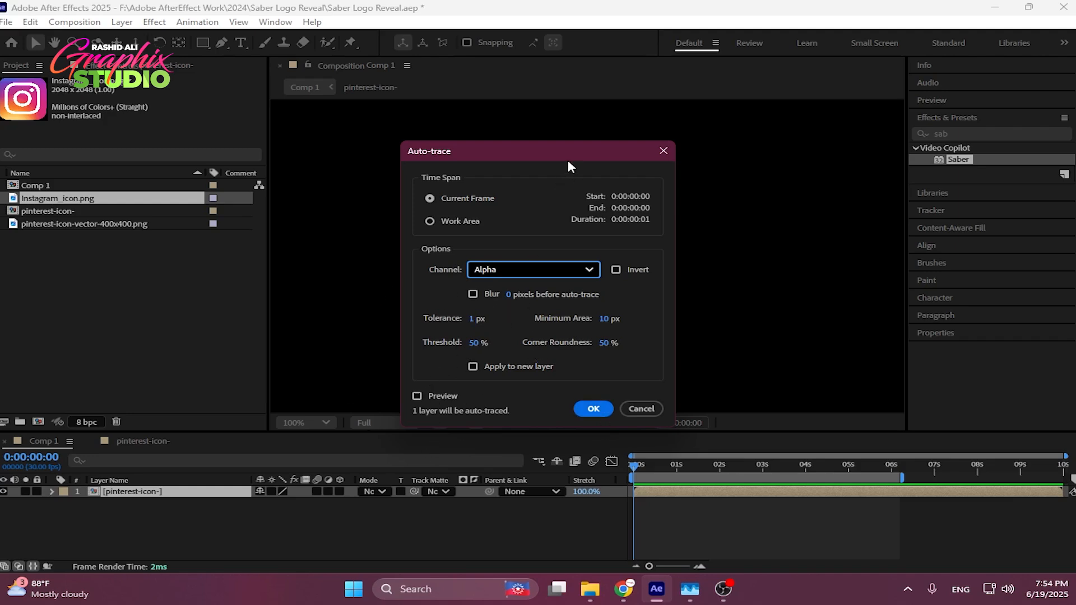
{"action": "mouse_move", "coordinate": [567, 161]}
{"action": "left_mouse_down"}
{"action": "mouse_move", "coordinate": [276, 158]}
{"action": "mouse_move", "coordinate": [253, 167]}
{"action": "left_mouse_up"}
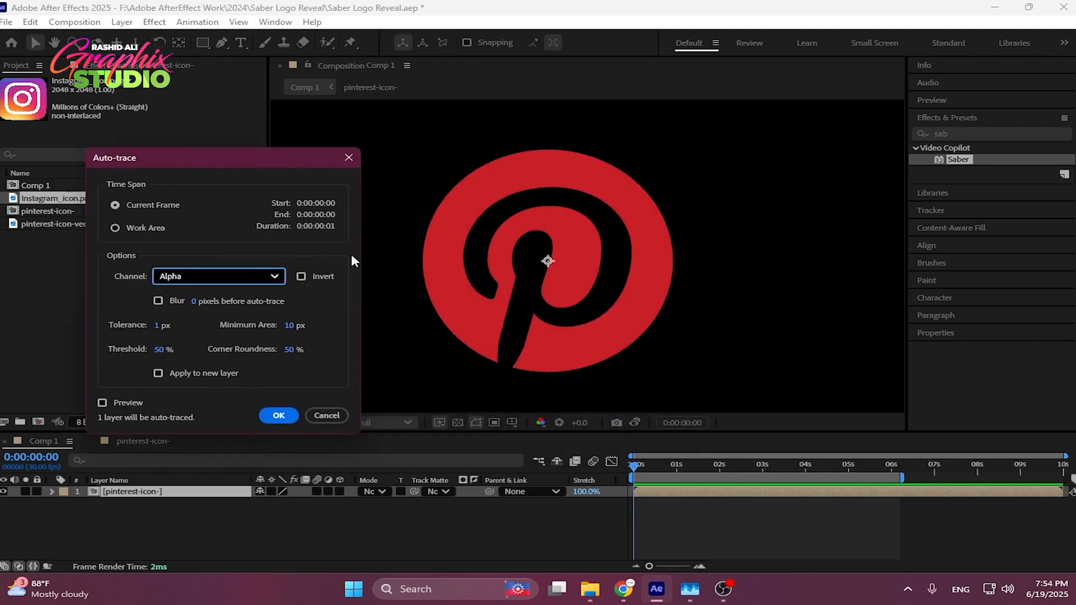
{"action": "left_click", "coordinate": [102, 403]}
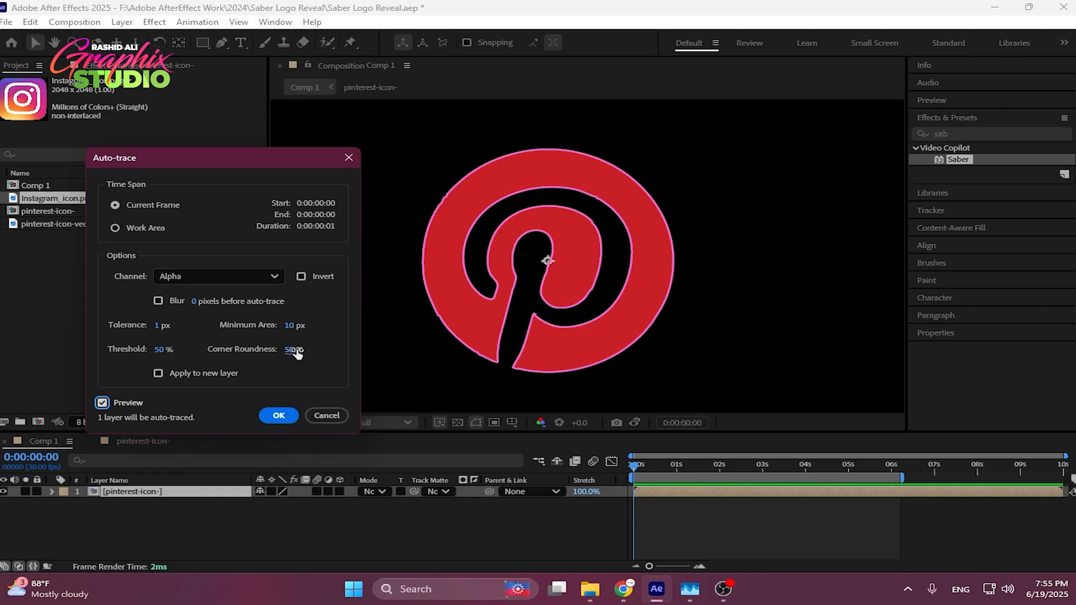
- Try Corner Roundness values of 100% and 0% for the trace, and return it to 50%
{"action": "left_click_drag", "start_coordinate": [294, 350], "coordinate": [353, 348]}
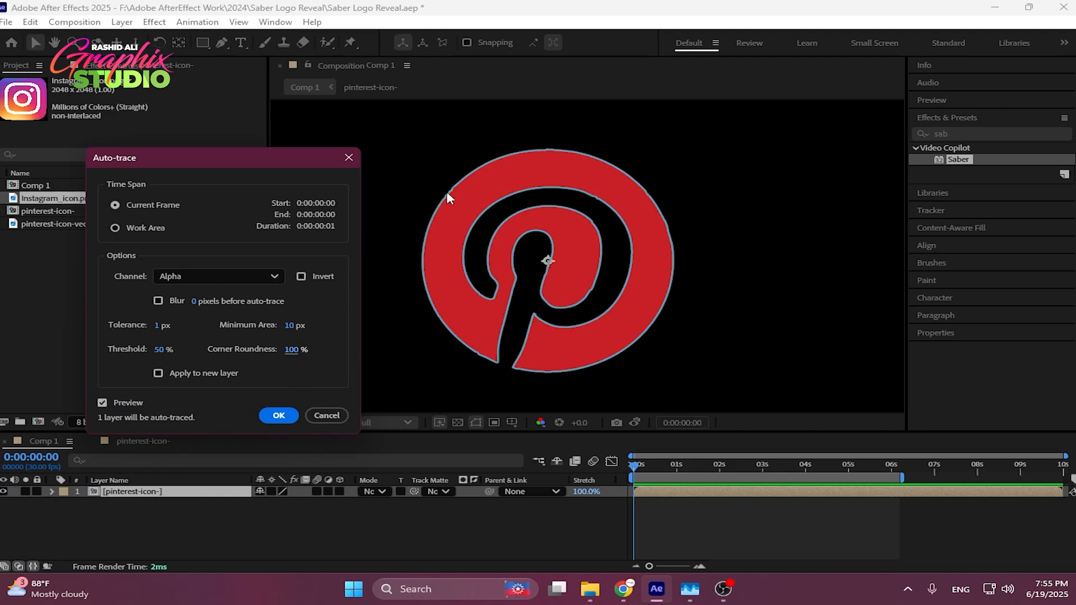
{"action": "left_click_drag", "start_coordinate": [292, 349], "coordinate": [101, 352]}
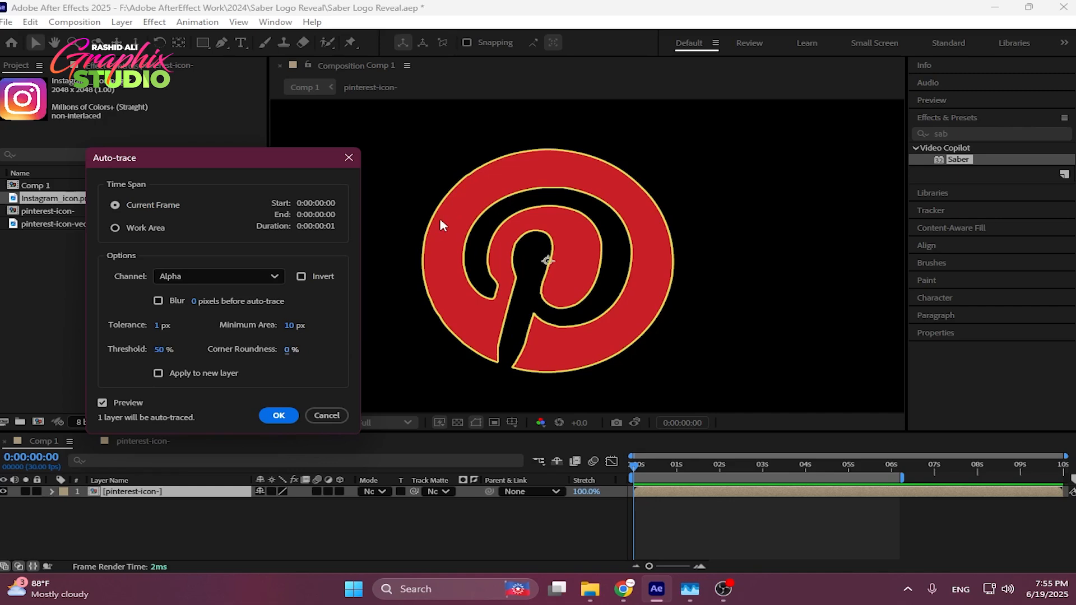
{"action": "left_click", "coordinate": [289, 350]}
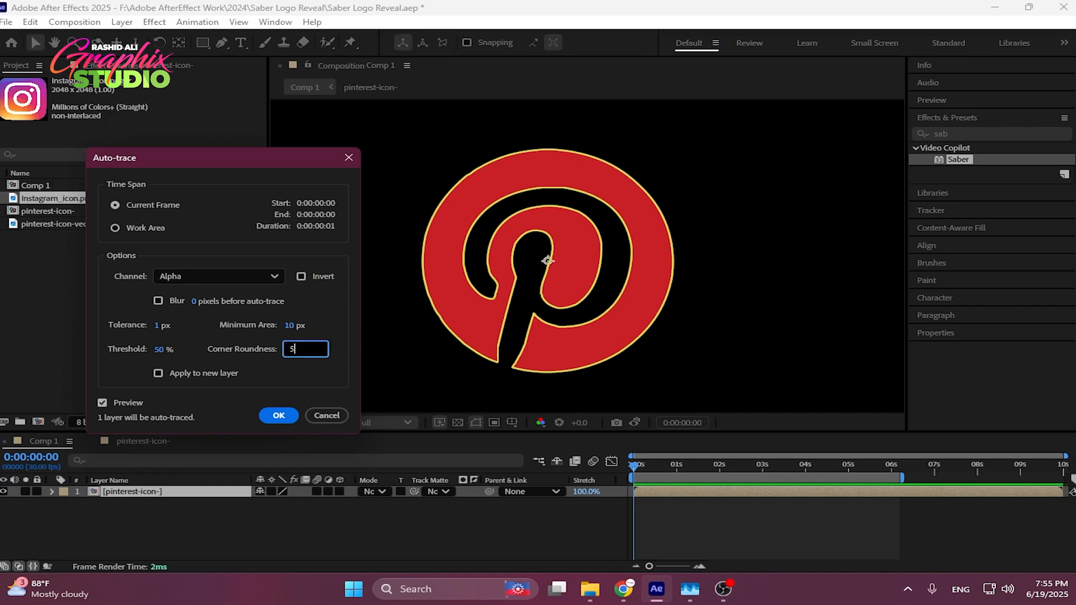
{"action": "type", "text": "50"}
{"action": "key", "text": "Return"}
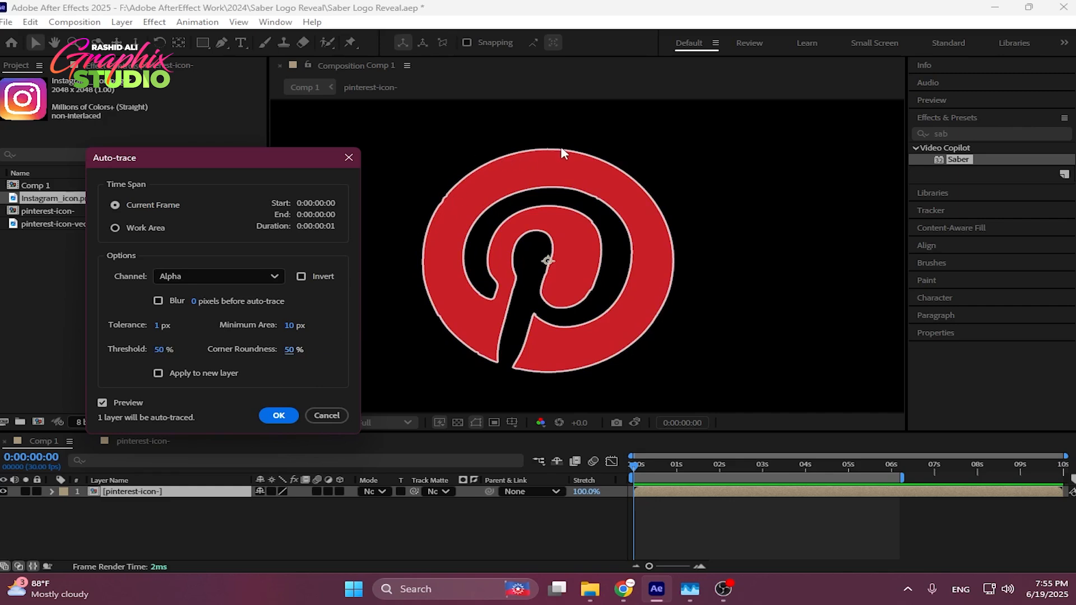
- Try a trace Threshold of 100%, set it back to 50%, and apply the Auto-trace to the layer
{"action": "left_click_drag", "start_coordinate": [160, 349], "coordinate": [223, 353]}
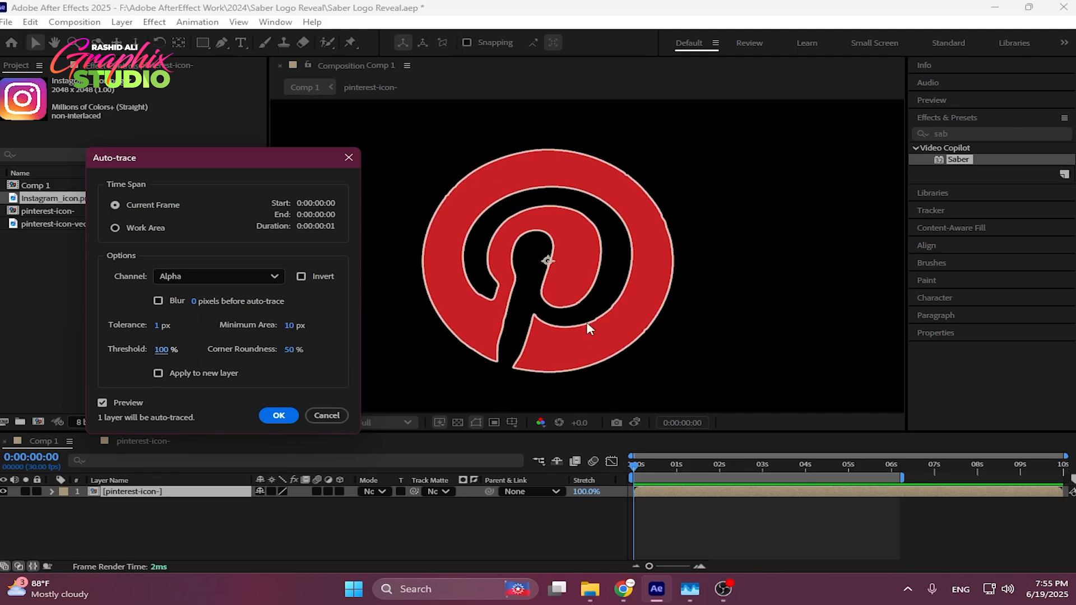
{"action": "left_click", "coordinate": [162, 349]}
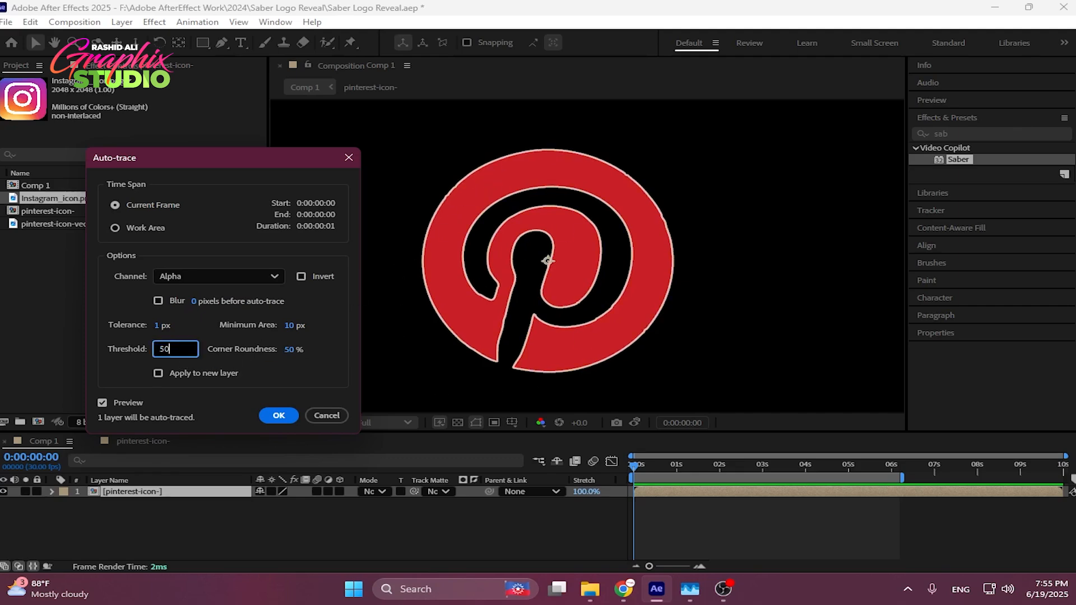
{"action": "key", "text": "Return"}
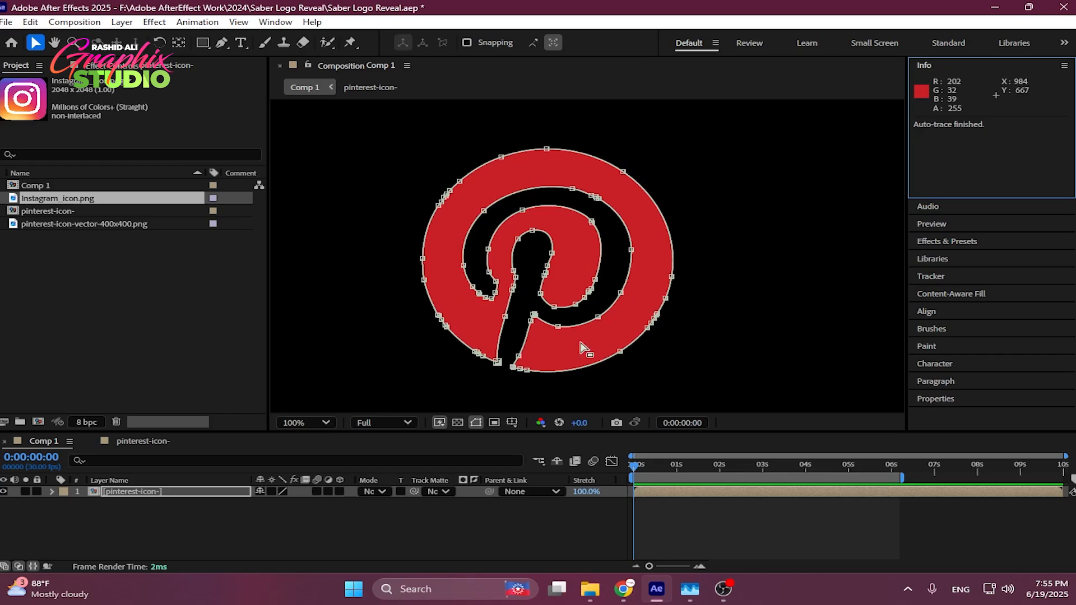
{"action": "left_click", "coordinate": [123, 24]}
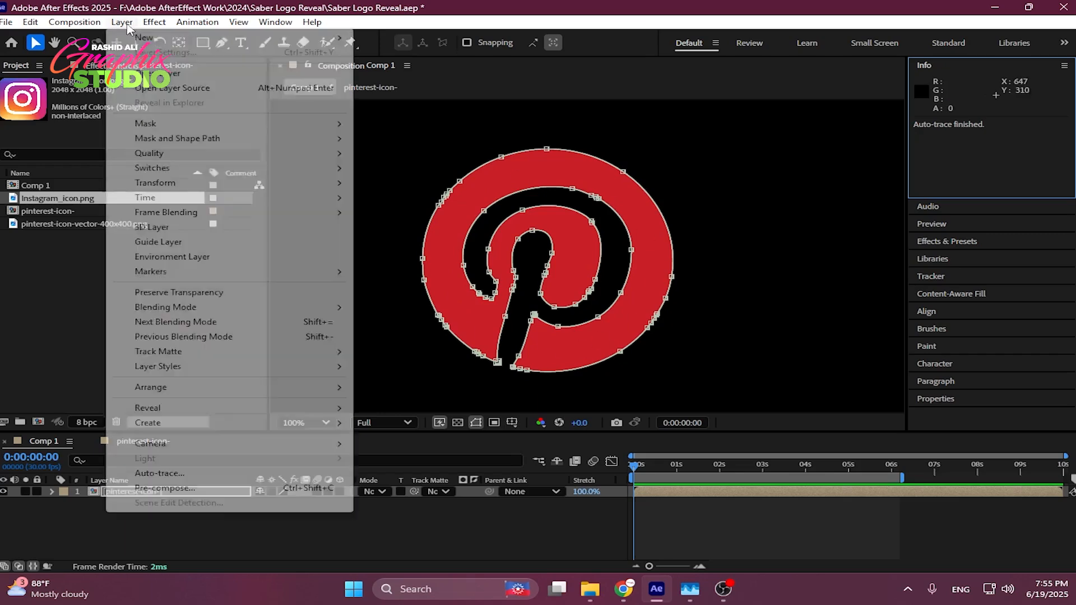
{"action": "key", "text": "Escape"}
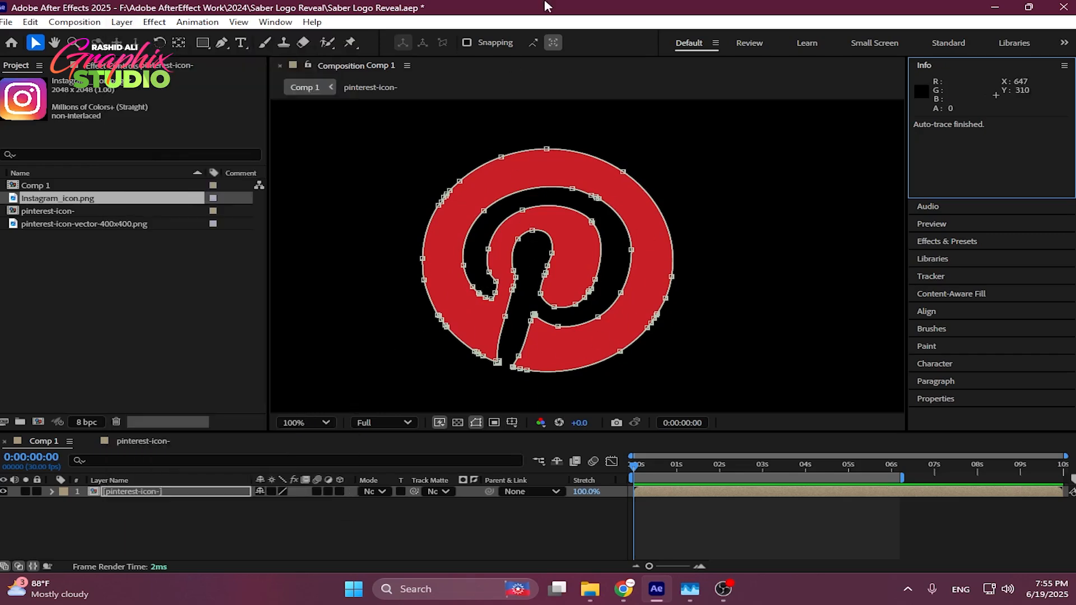
- Apply the Saber effect to the pinterest-icon- layer and expand Customize Core to show the Core Type options
{"action": "key", "text": "Return"}
{"action": "left_click", "coordinate": [956, 244]}
{"action": "left_click_drag", "start_coordinate": [959, 160], "coordinate": [143, 493]}
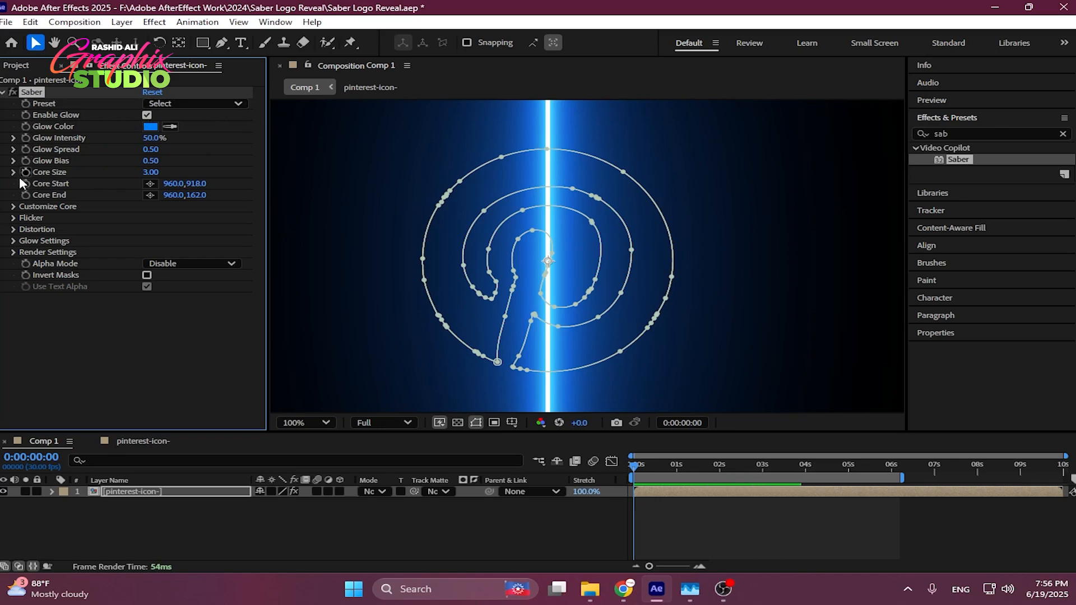
{"action": "left_click", "coordinate": [14, 207]}
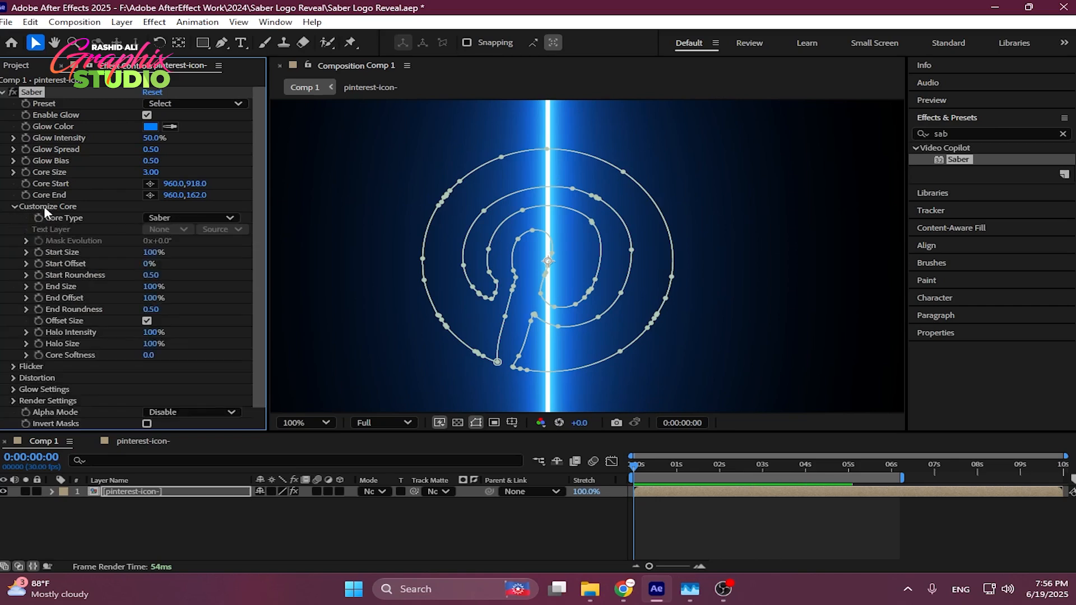
{"action": "left_click", "coordinate": [177, 218]}
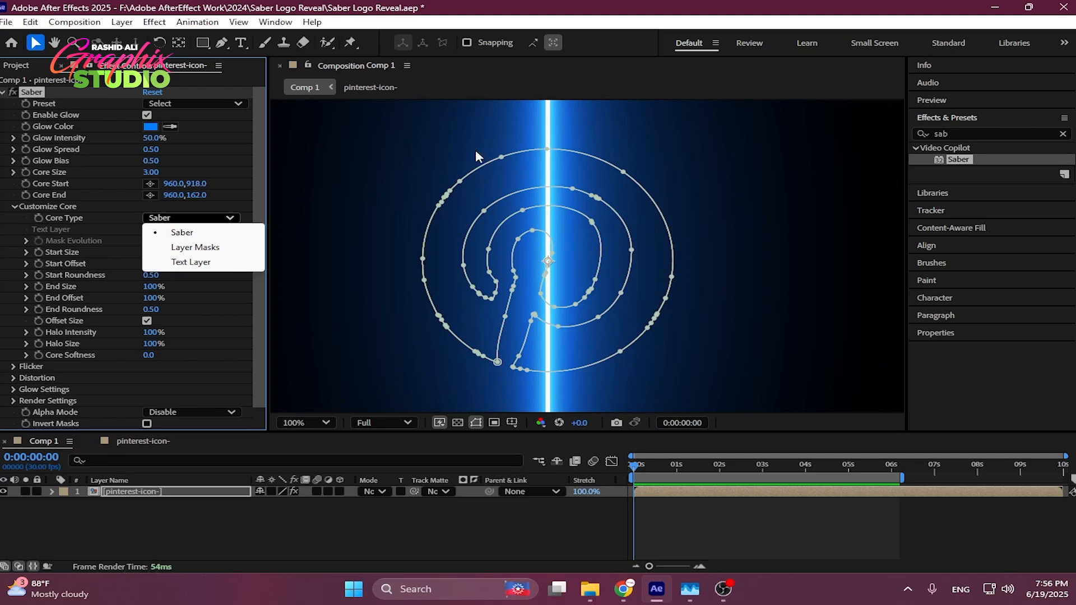
- Examine the pinterest-icon- layer's Mask 1 and its Mask Path, and collapse the layer's properties again
{"action": "left_click", "coordinate": [100, 492]}
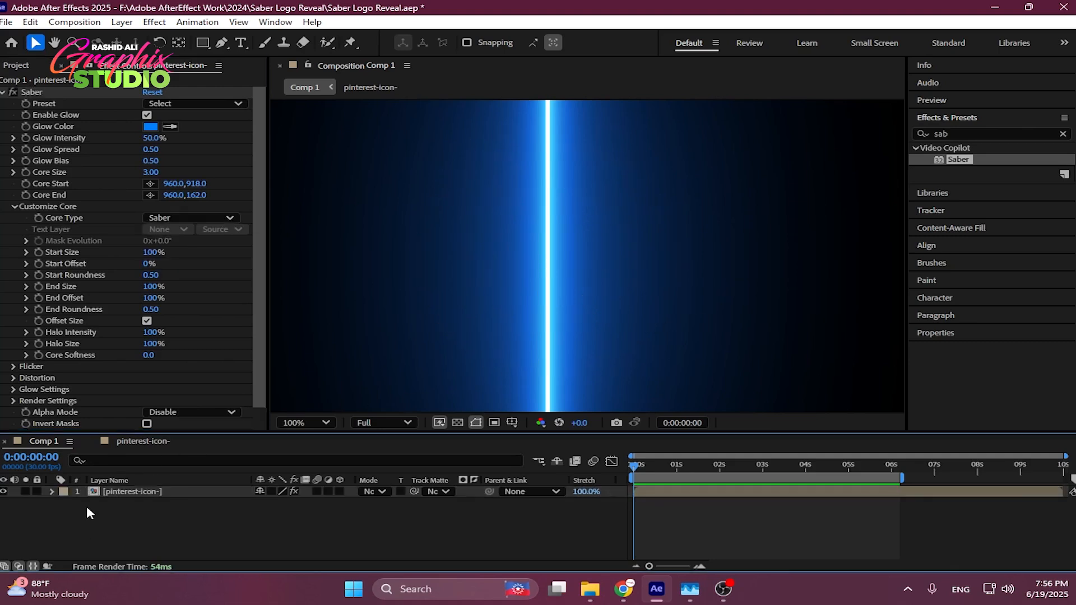
{"action": "left_click", "coordinate": [51, 491]}
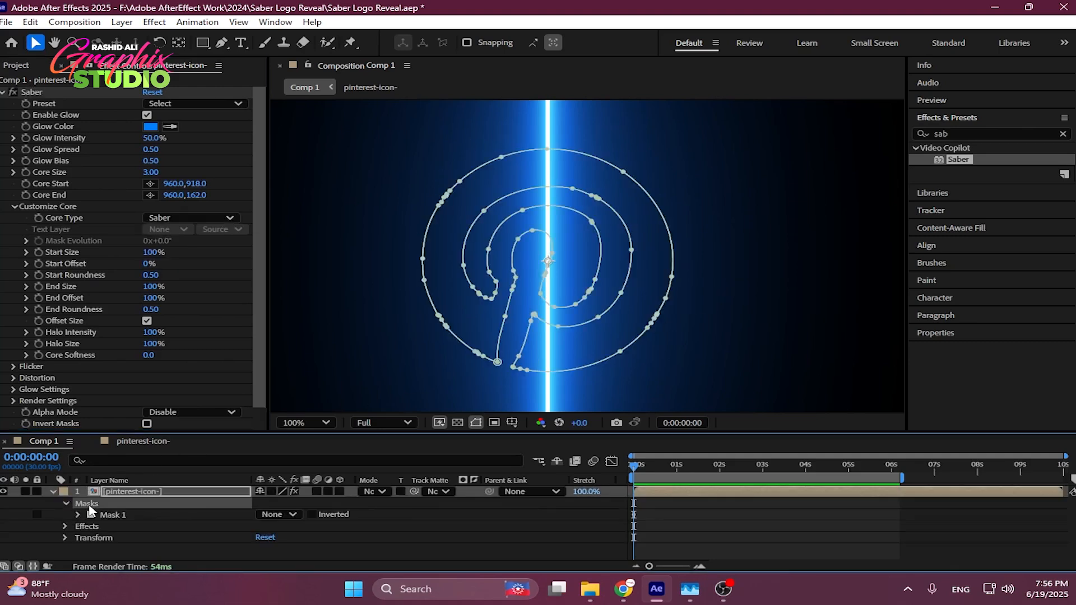
{"action": "left_click", "coordinate": [118, 515]}
{"action": "left_click", "coordinate": [78, 515]}
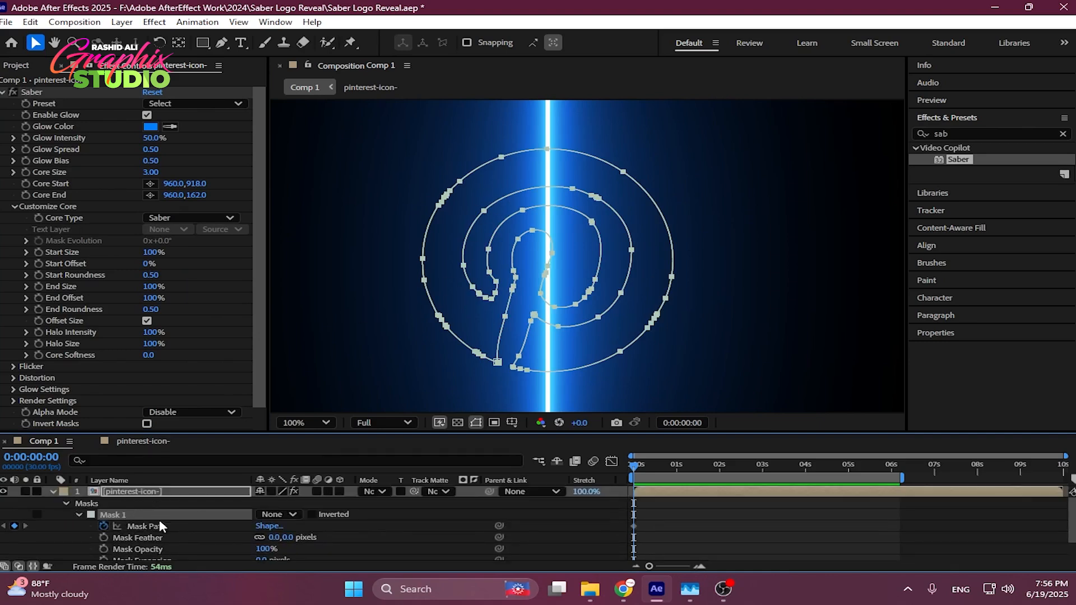
{"action": "left_click", "coordinate": [144, 530]}
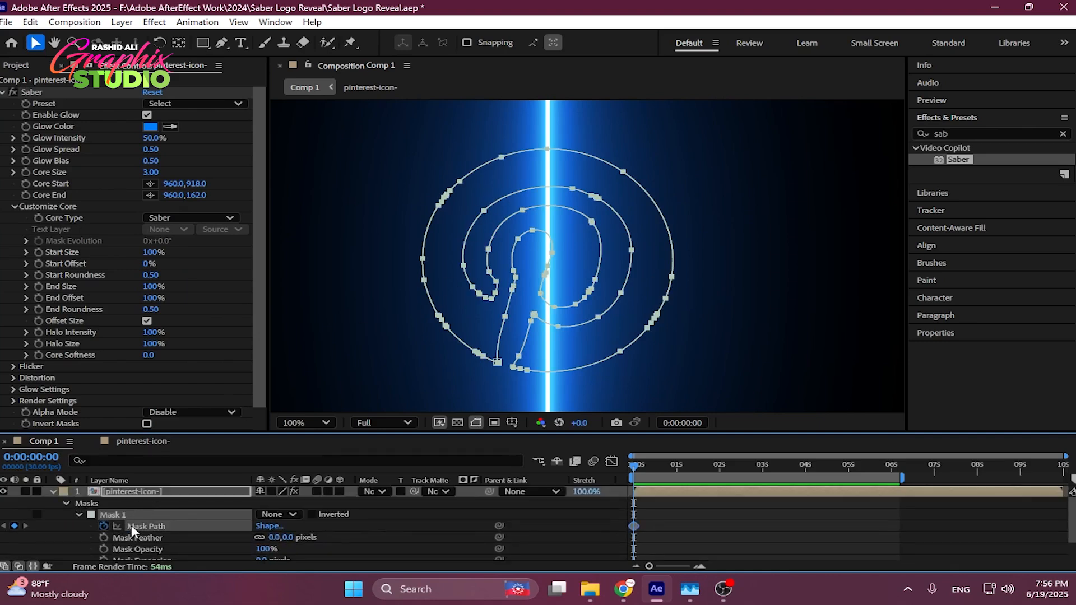
{"action": "left_click", "coordinate": [78, 514]}
{"action": "left_click", "coordinate": [67, 504]}
{"action": "left_click", "coordinate": [51, 492]}
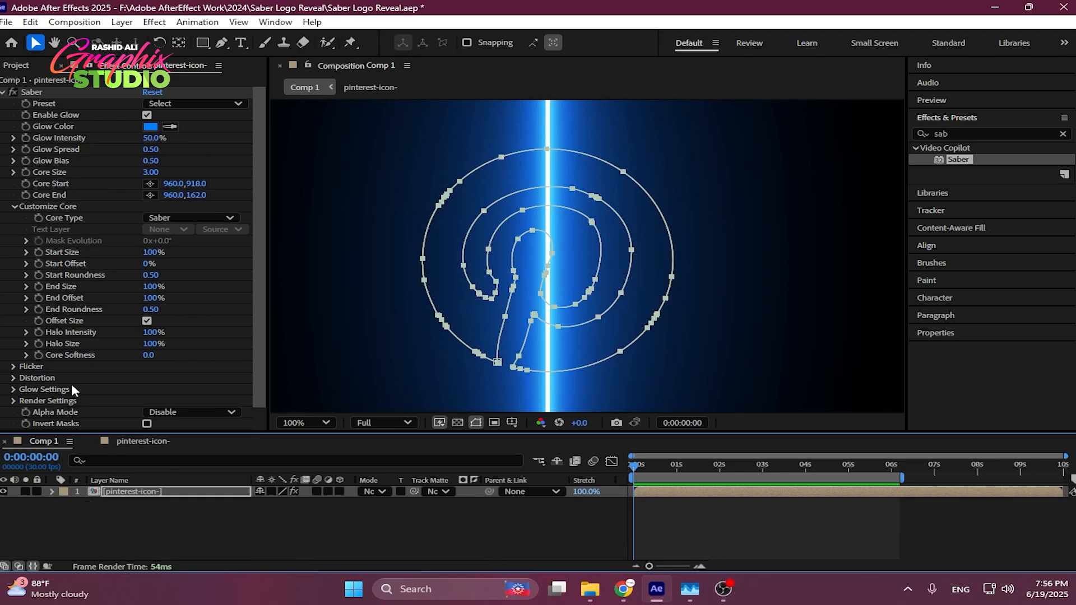
- Set Saber's Core Type to Layer Masks and its Glow Intensity to 35%
{"action": "left_click", "coordinate": [194, 218]}
{"action": "left_click", "coordinate": [182, 248]}
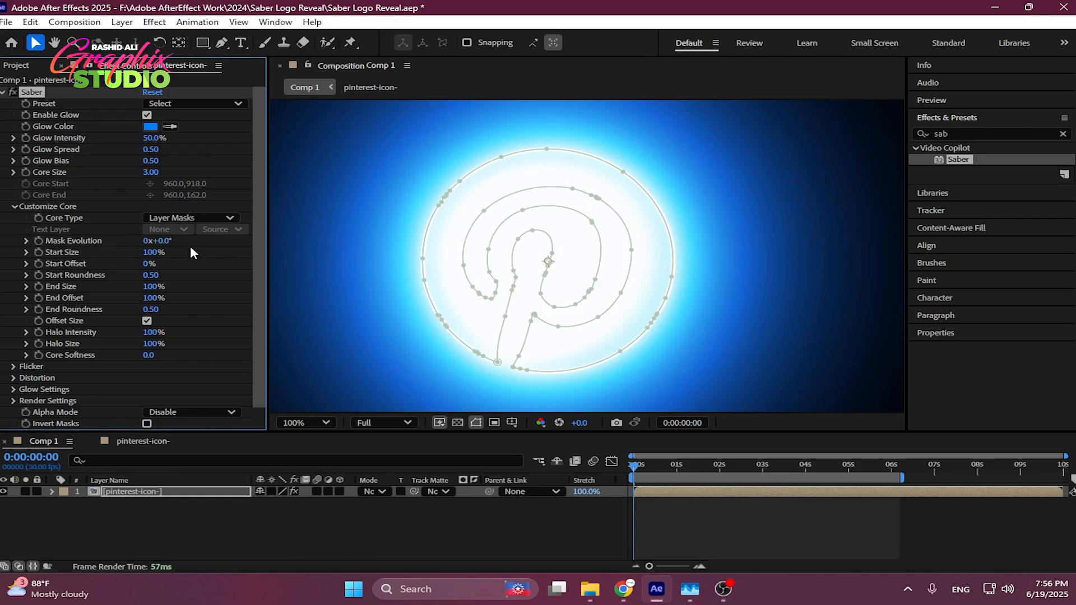
{"action": "left_click_drag", "start_coordinate": [158, 140], "coordinate": [136, 137]}
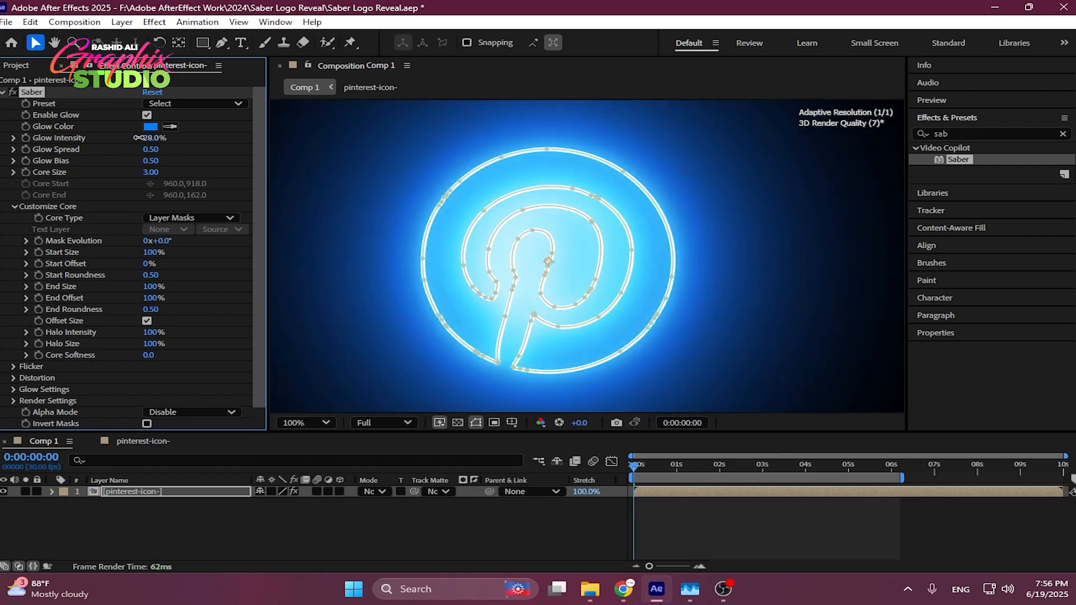
{"action": "left_click", "coordinate": [153, 139]}
{"action": "type", "text": "35"}
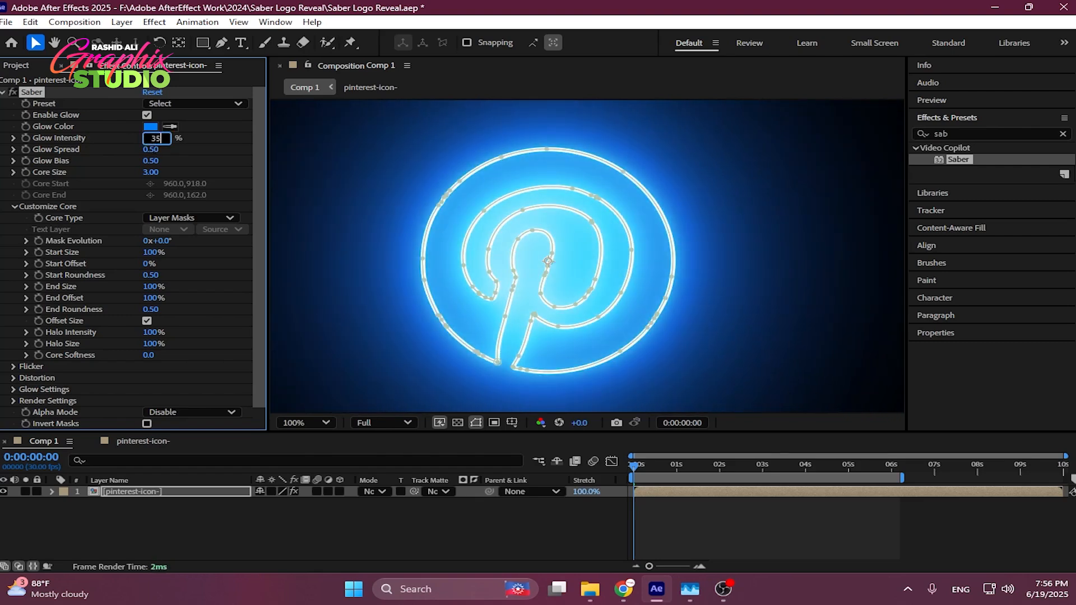
{"action": "key", "text": "Return"}
- Set Saber's Glow Spread to 0.70
{"action": "left_click_drag", "start_coordinate": [156, 153], "coordinate": [176, 150]}
{"action": "left_click", "coordinate": [151, 150]}
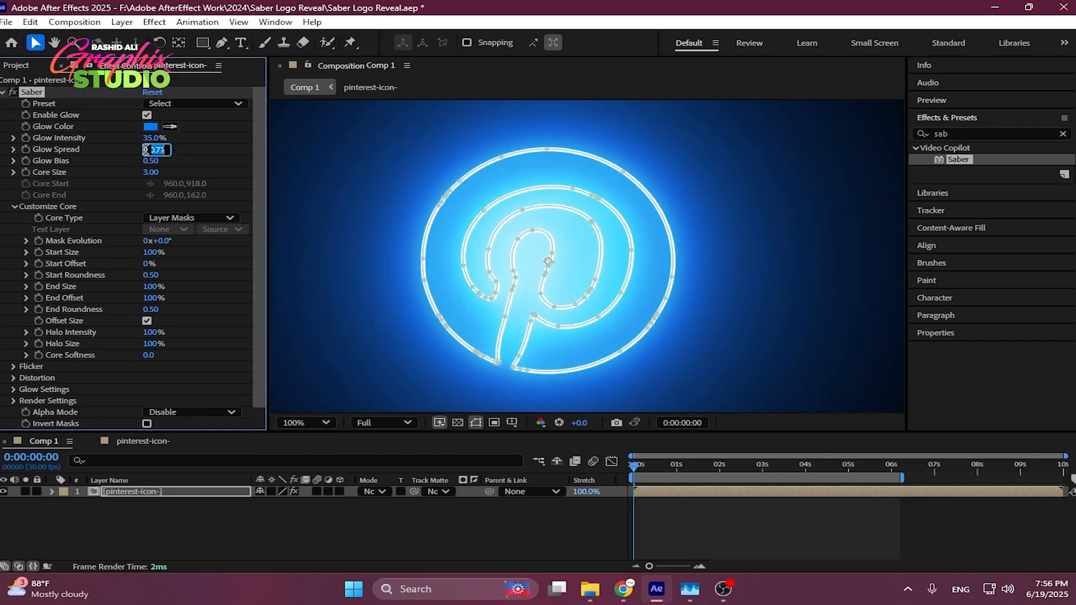
{"action": "type", "text": "0.7"}
{"action": "key", "text": "Return"}
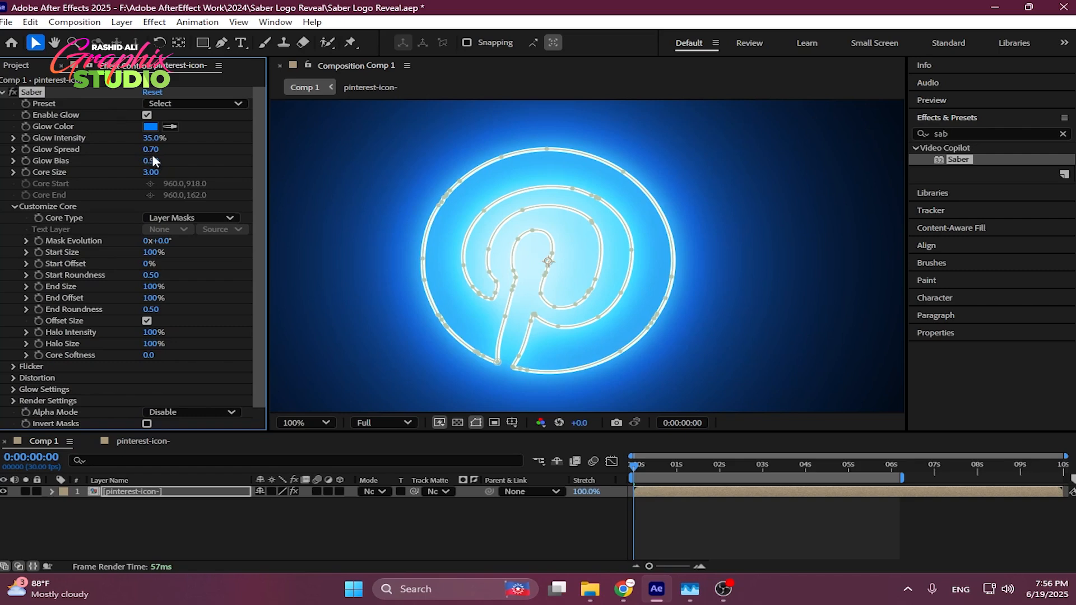
{"action": "left_click", "coordinate": [162, 158]}
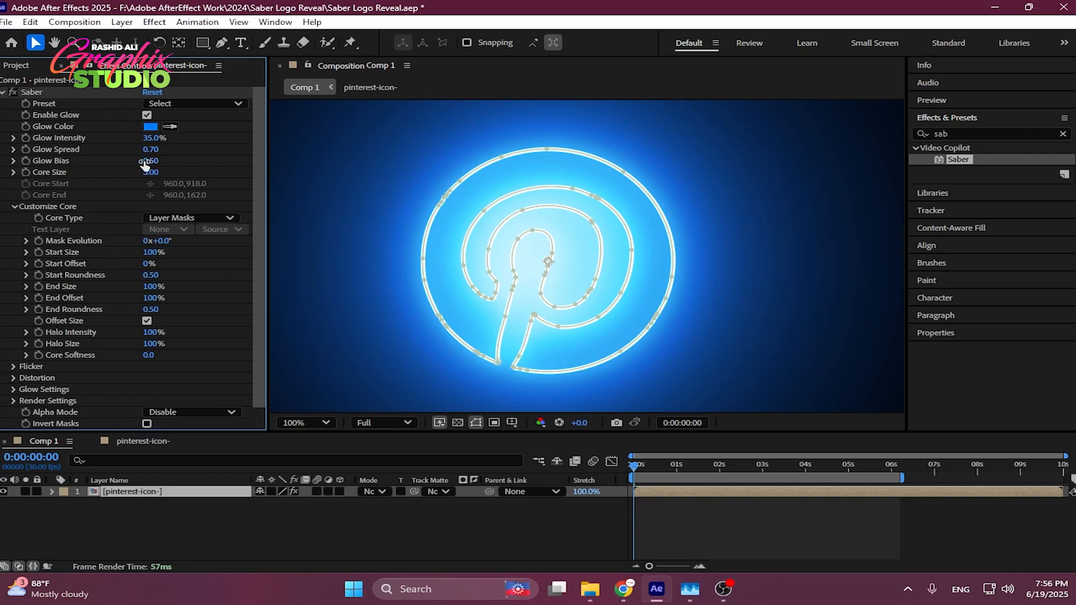
- Reduce Saber's Core Size to 2.50 and set the Glow Intensity to 45%
{"action": "mouse_move", "coordinate": [150, 172]}
{"action": "left_mouse_down"}
{"action": "mouse_move", "coordinate": [183, 174]}
{"action": "mouse_move", "coordinate": [144, 173]}
{"action": "left_mouse_up"}
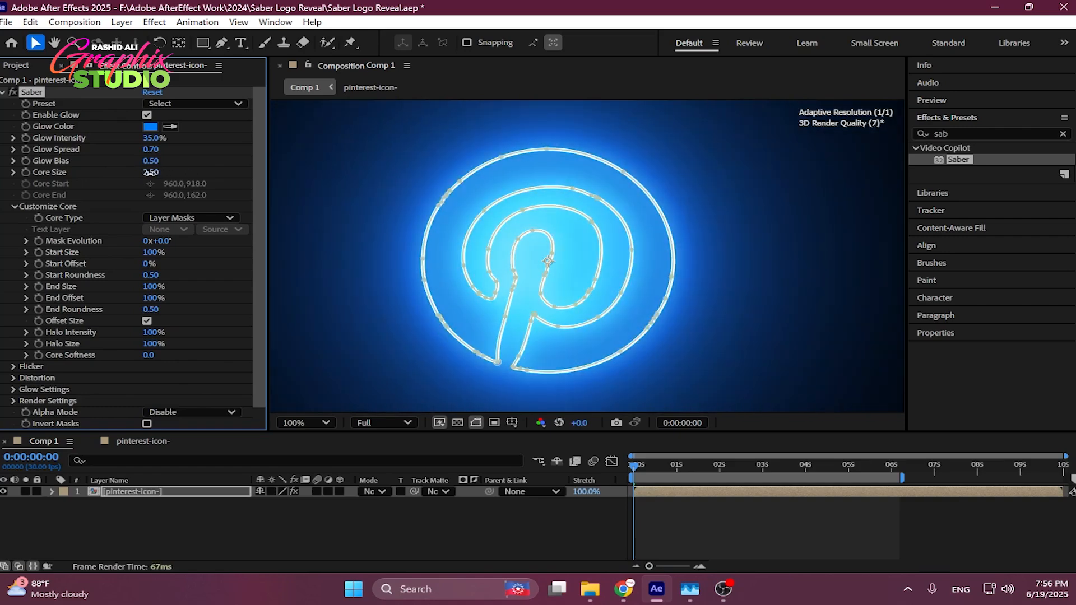
{"action": "left_click", "coordinate": [152, 136]}
{"action": "type", "text": "45"}
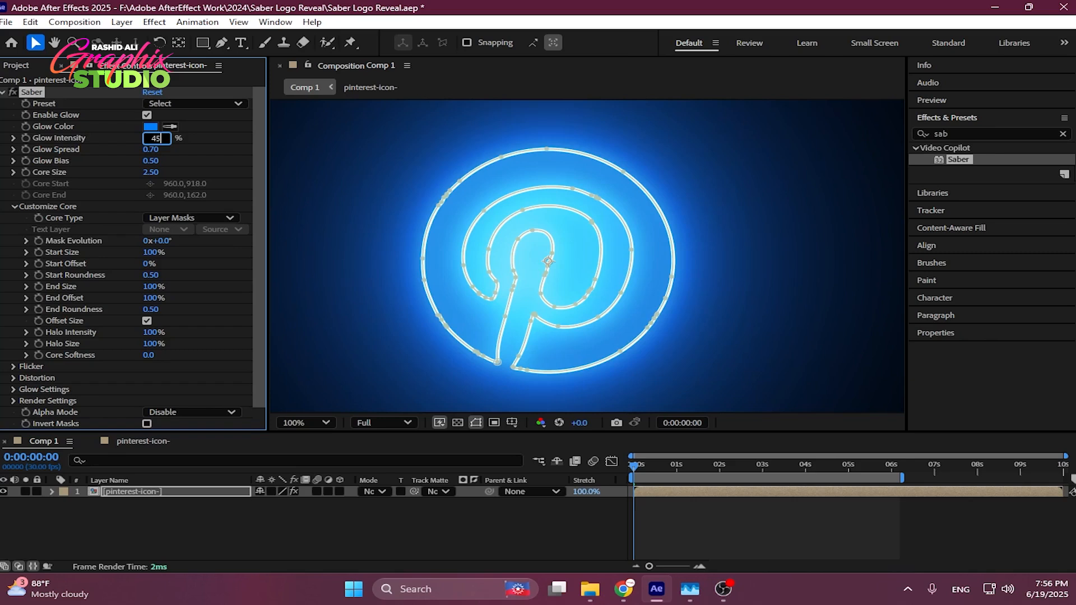
{"action": "key", "text": "Return"}
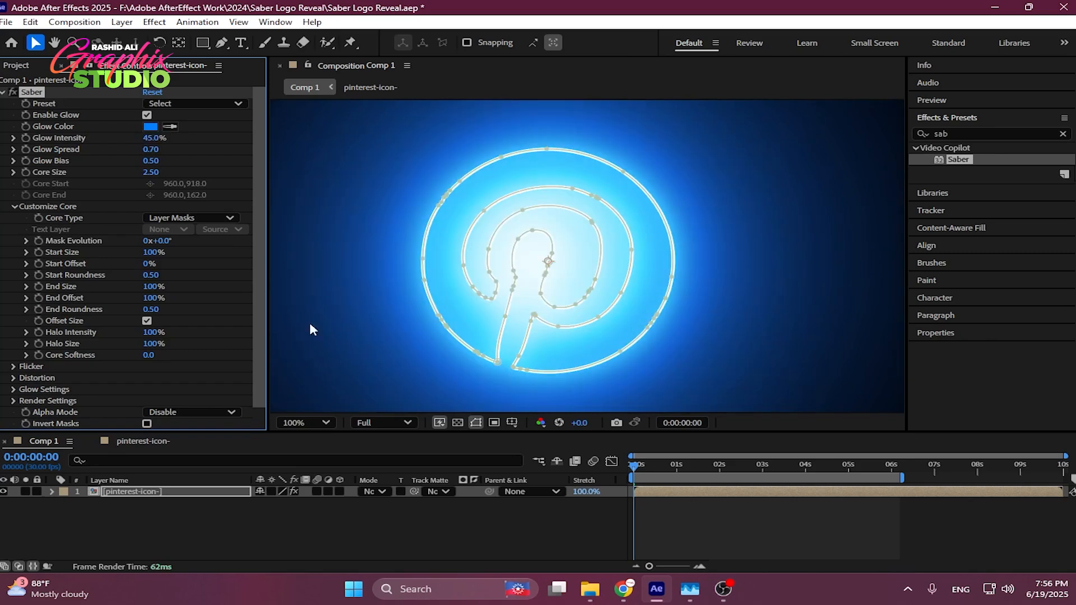
- Fit the whole composition in the viewer and scale the pinterest-icon- layer to 170%
{"action": "left_click", "coordinate": [318, 422]}
{"action": "left_click", "coordinate": [340, 170]}
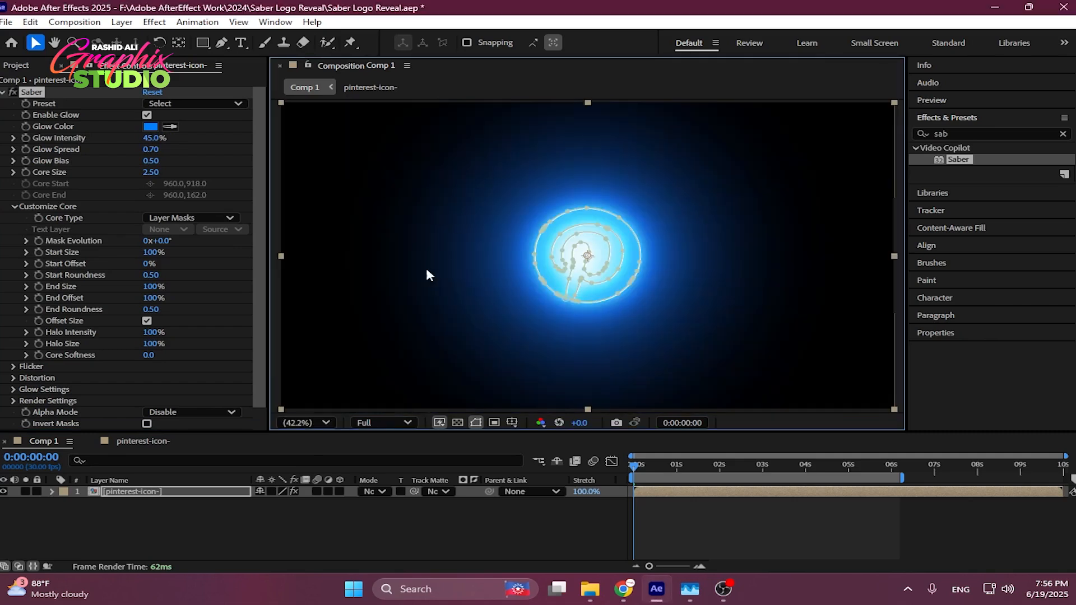
{"action": "key", "text": "Return"}
{"action": "key", "text": "s"}
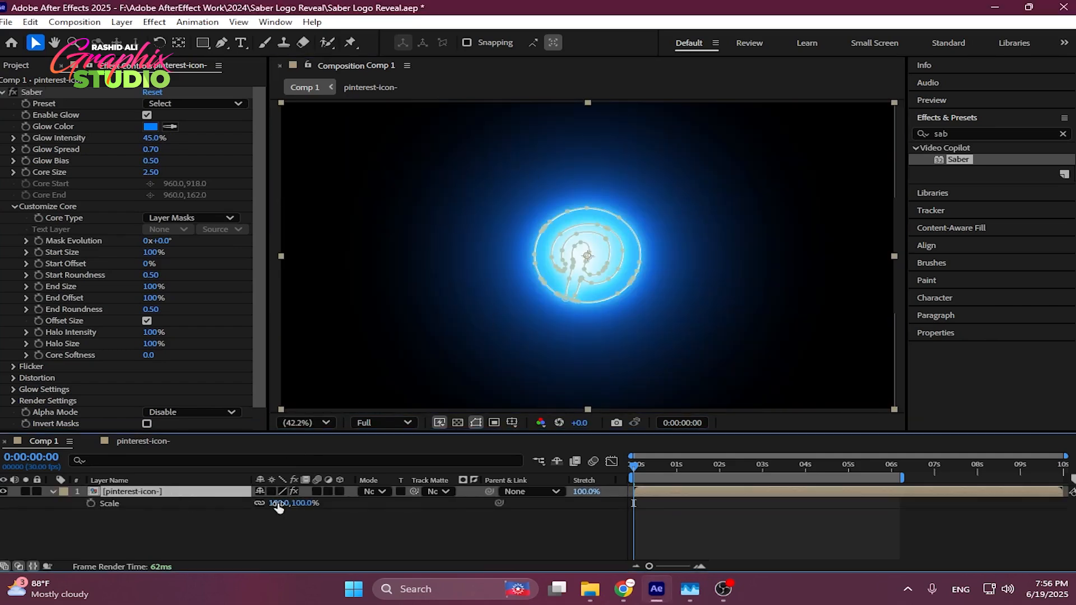
{"action": "left_click_drag", "start_coordinate": [280, 504], "coordinate": [319, 503]}
{"action": "left_click", "coordinate": [278, 504]}
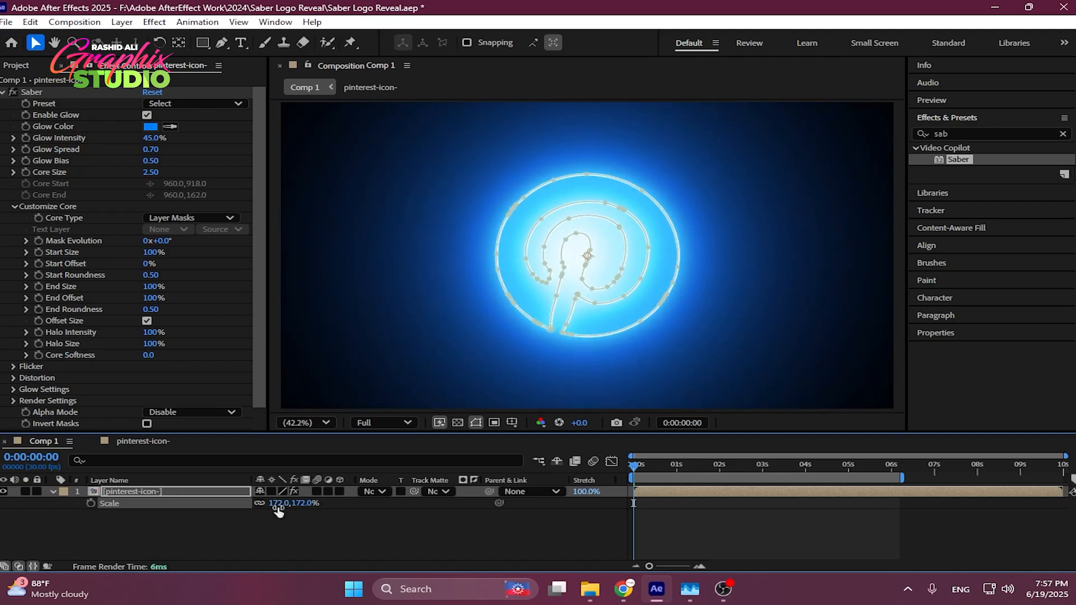
{"action": "type", "text": "170"}
{"action": "key", "text": "Return"}
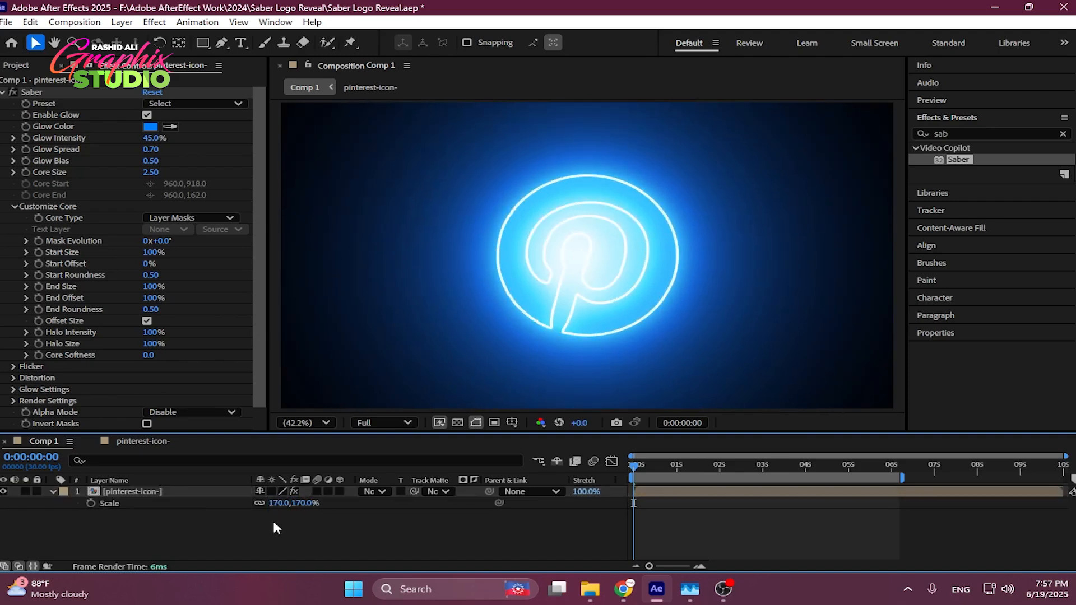
{"action": "left_click", "coordinate": [199, 492]}
{"action": "left_click", "coordinate": [203, 218]}
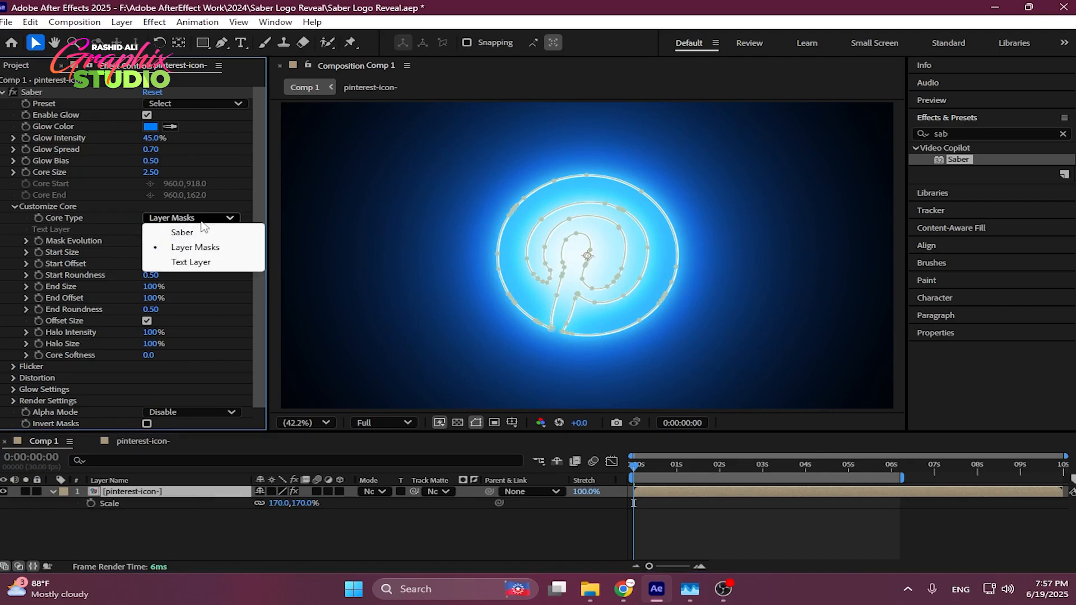
{"action": "left_click", "coordinate": [226, 190]}
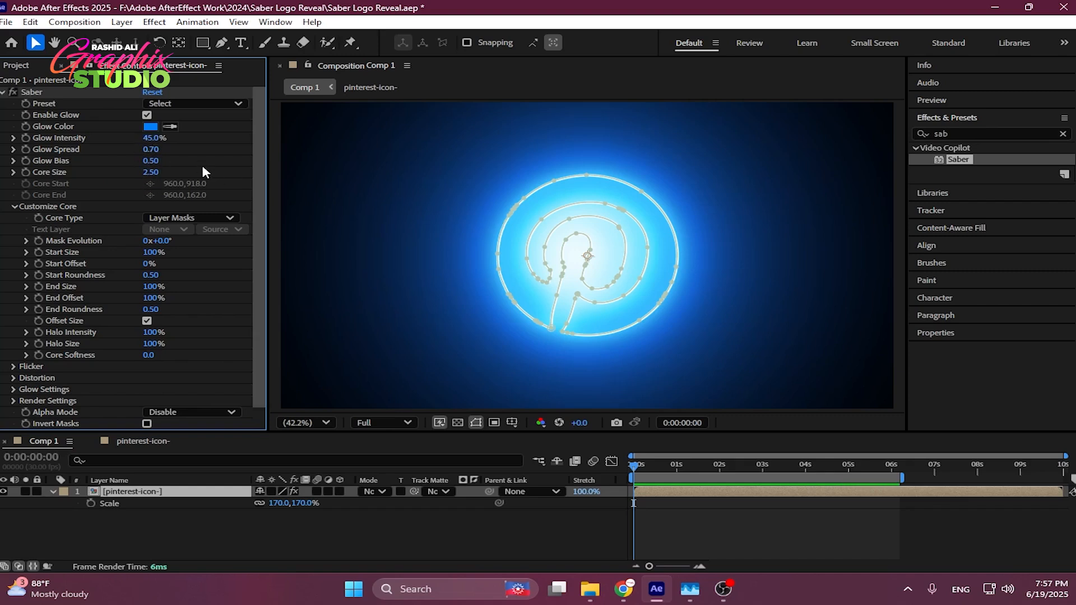
{"action": "left_click", "coordinate": [345, 506]}
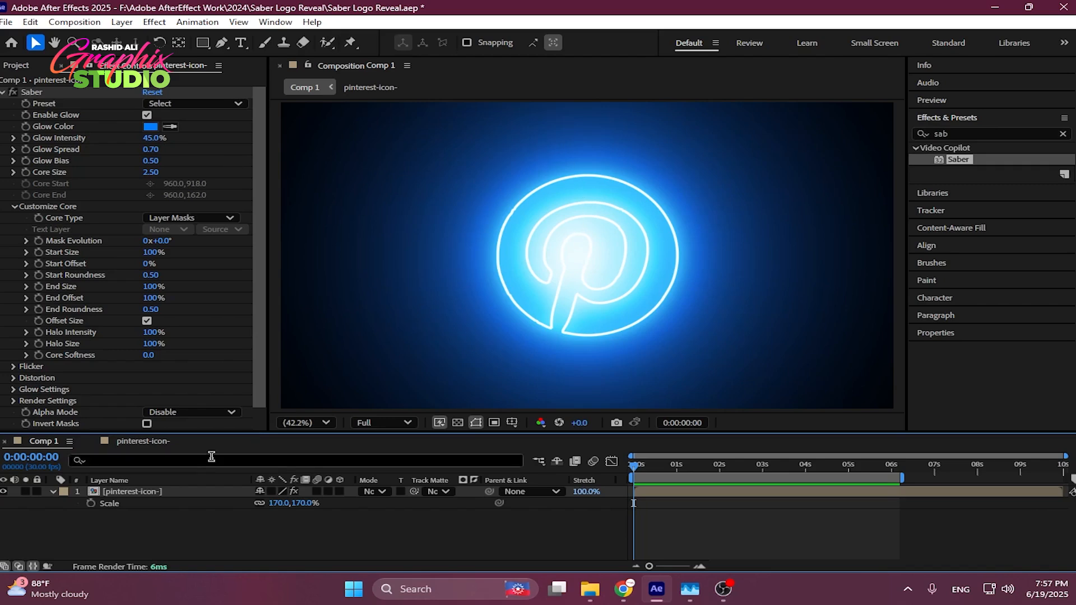
{"action": "left_click", "coordinate": [174, 491]}
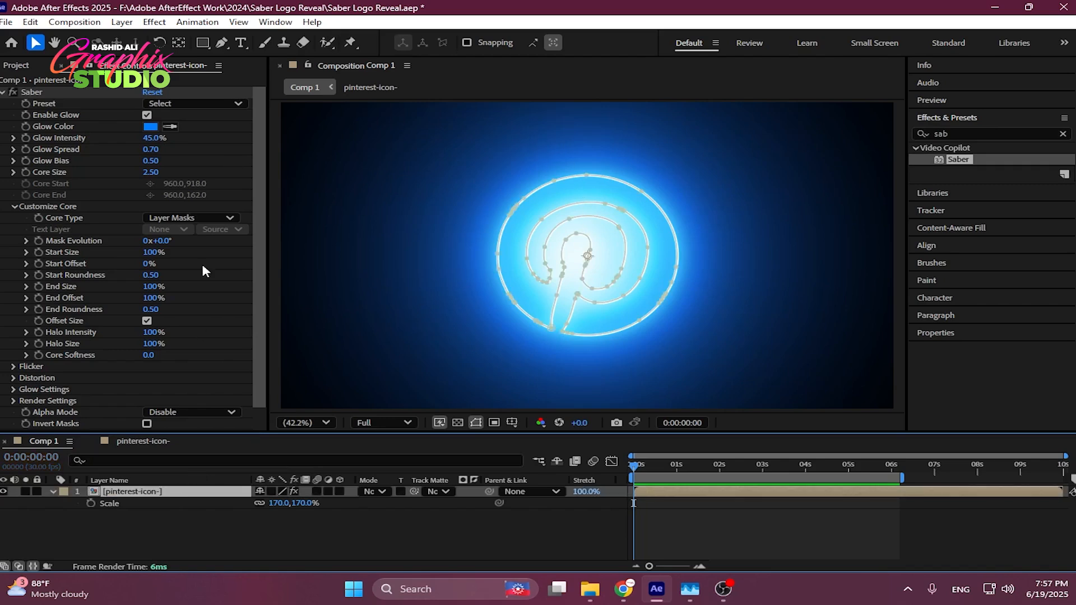
{"action": "left_click", "coordinate": [149, 124]}
{"action": "left_click_drag", "start_coordinate": [459, 190], "coordinate": [193, 215]}
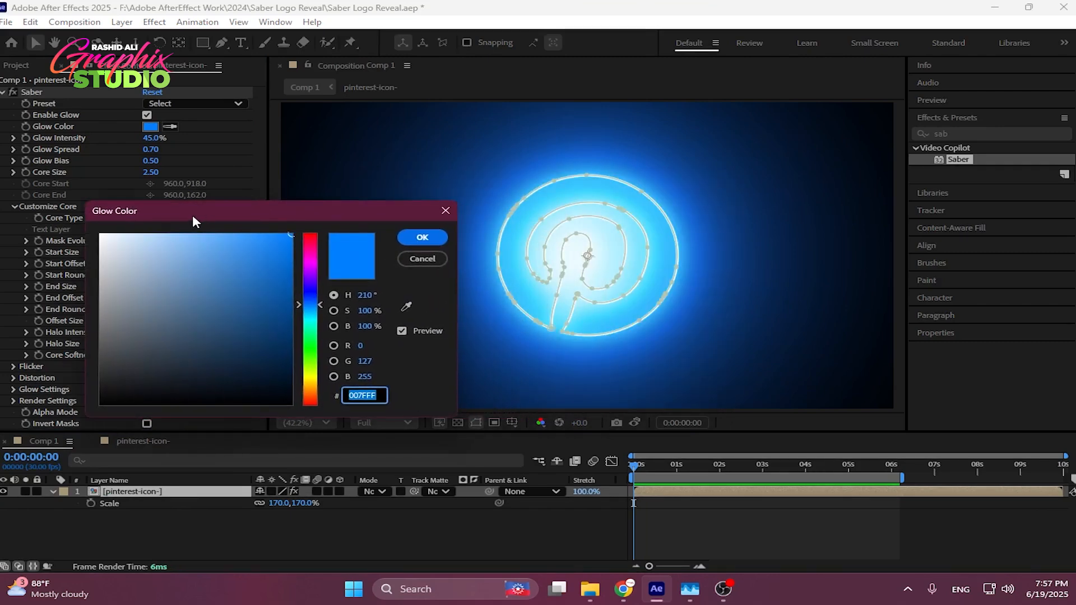
{"action": "left_click", "coordinate": [432, 260]}
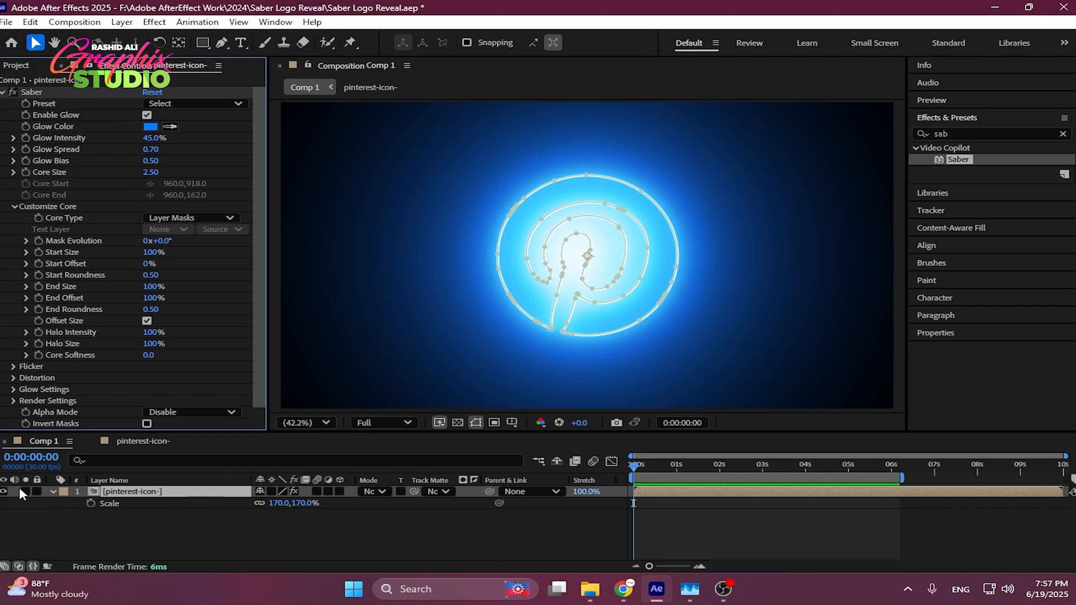
- Turn off the Saber effect on the logo layer and sample the logo's red as the text fill colour
{"action": "left_click", "coordinate": [13, 91]}
{"action": "left_click", "coordinate": [339, 537]}
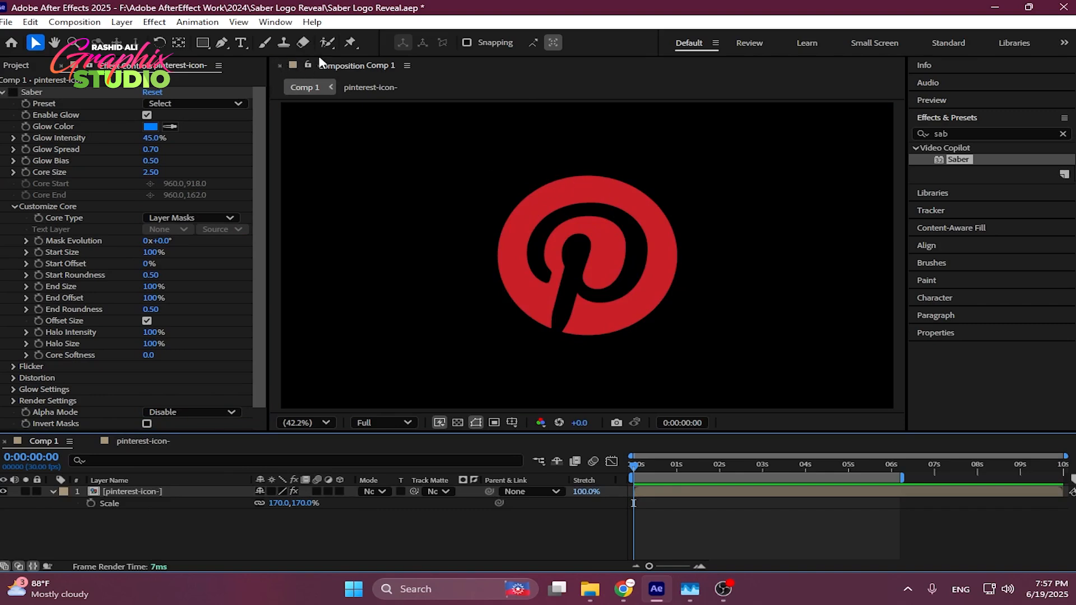
{"action": "left_click", "coordinate": [241, 43]}
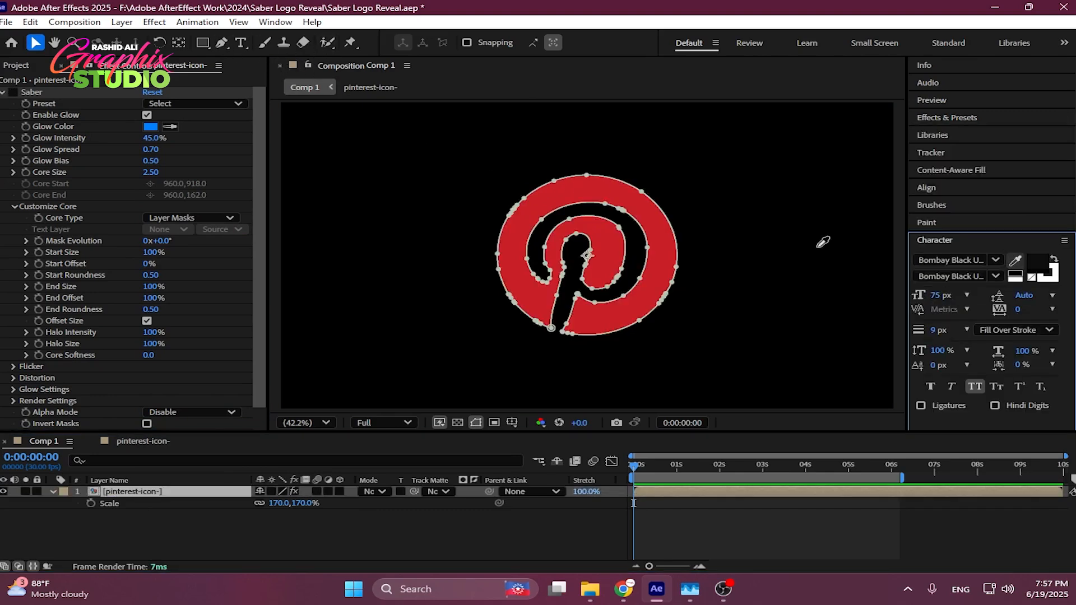
{"action": "left_click", "coordinate": [651, 227]}
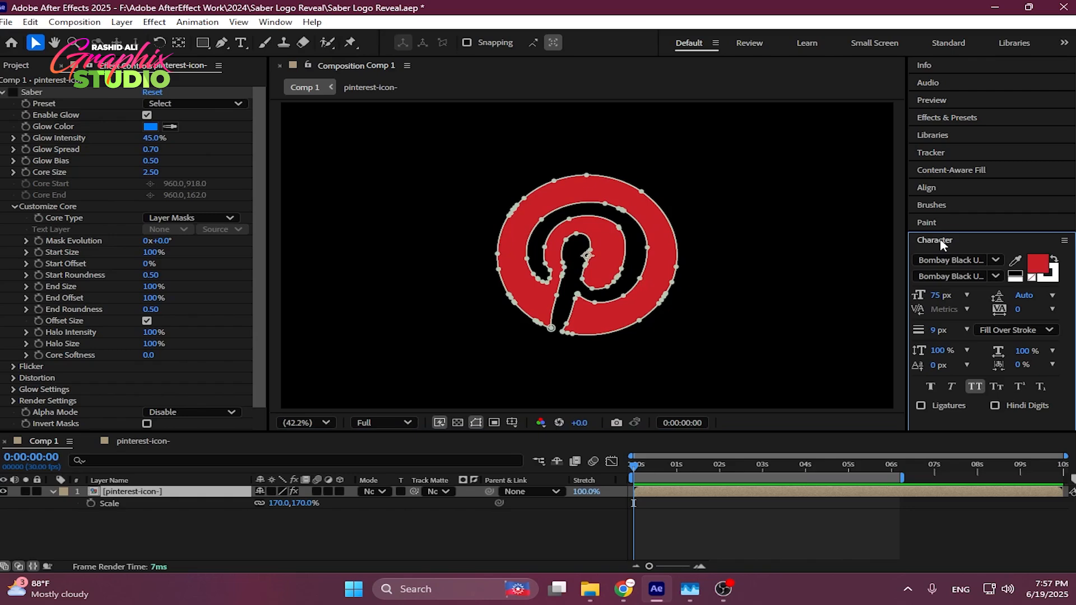
- Copy the hex code CA2027 from the text fill colour and leave that colour as it is
{"action": "left_click", "coordinate": [1038, 264]}
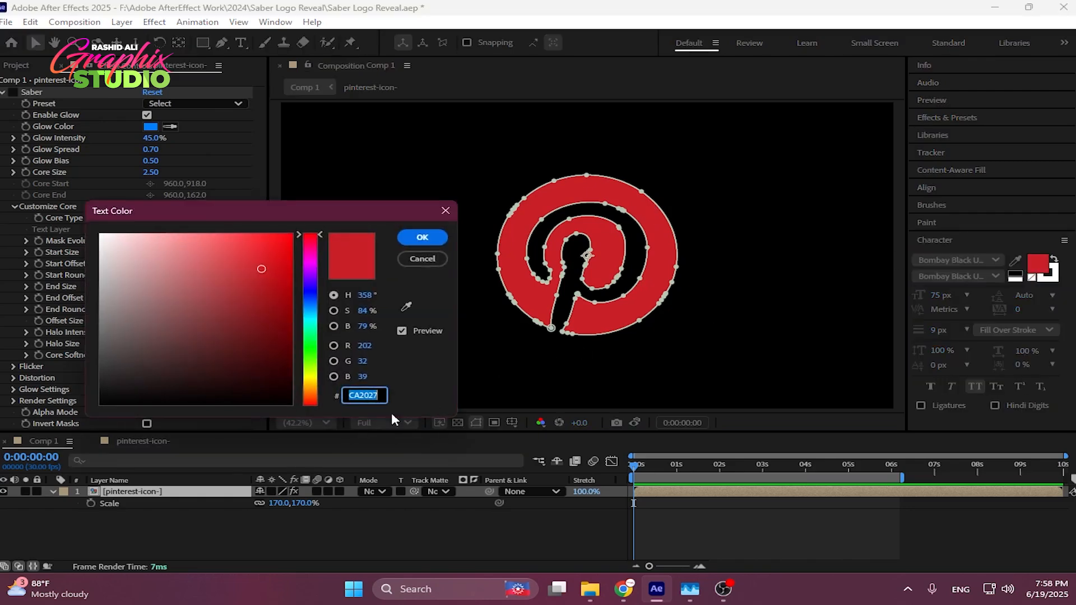
{"action": "right_click", "coordinate": [363, 397]}
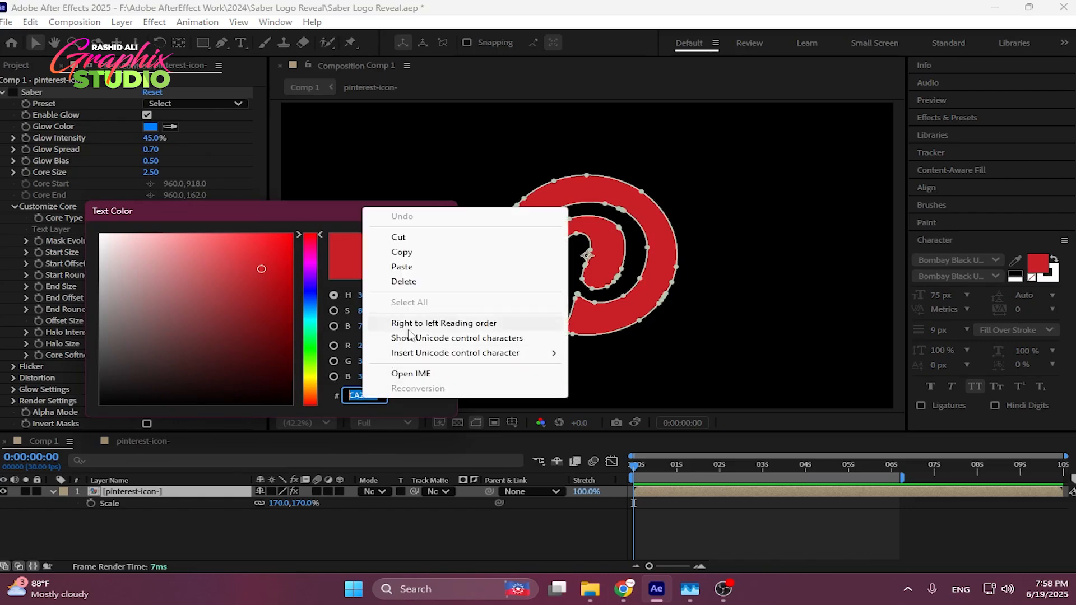
{"action": "left_click", "coordinate": [420, 256]}
{"action": "left_click", "coordinate": [422, 261]}
- Turn the Saber effect back on and set its Glow Color to CA2027
{"action": "left_click", "coordinate": [15, 98]}
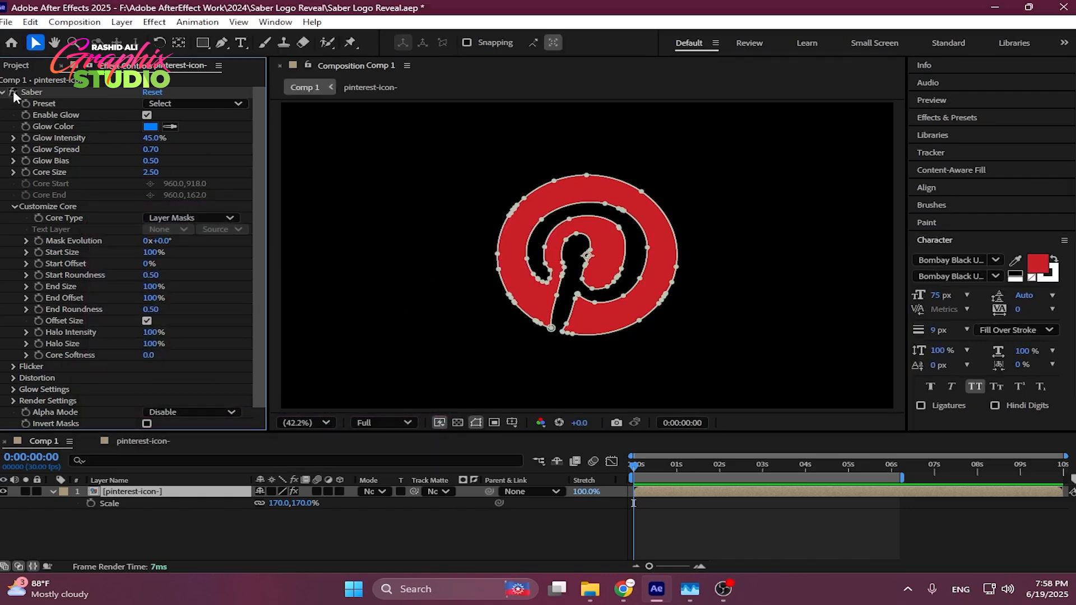
{"action": "left_click", "coordinate": [149, 126]}
{"action": "key", "text": "ctrl+v"}
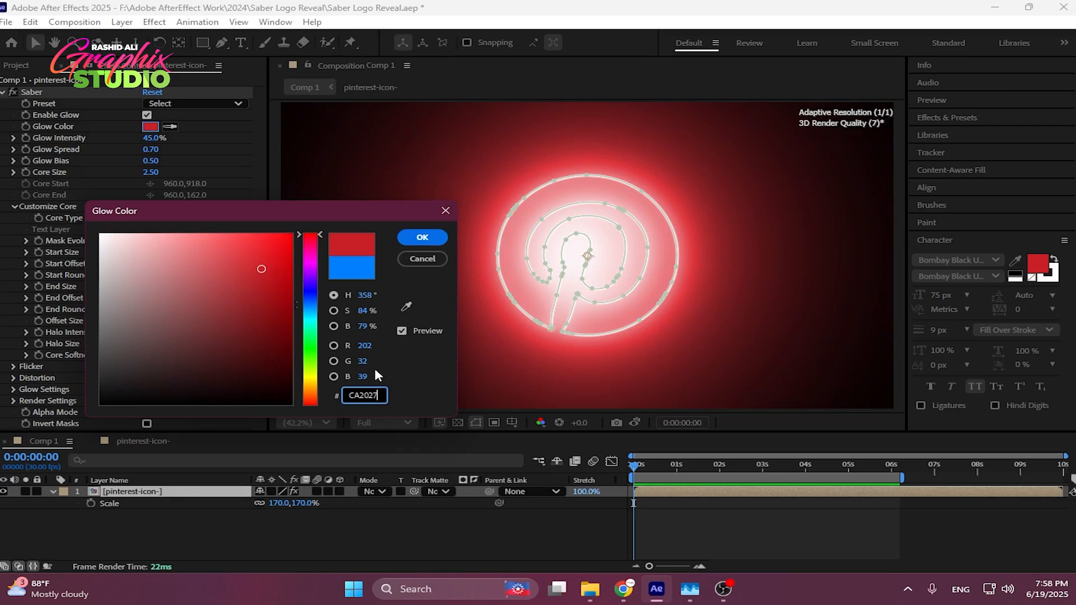
{"action": "left_click", "coordinate": [422, 237]}
{"action": "left_click", "coordinate": [432, 507]}
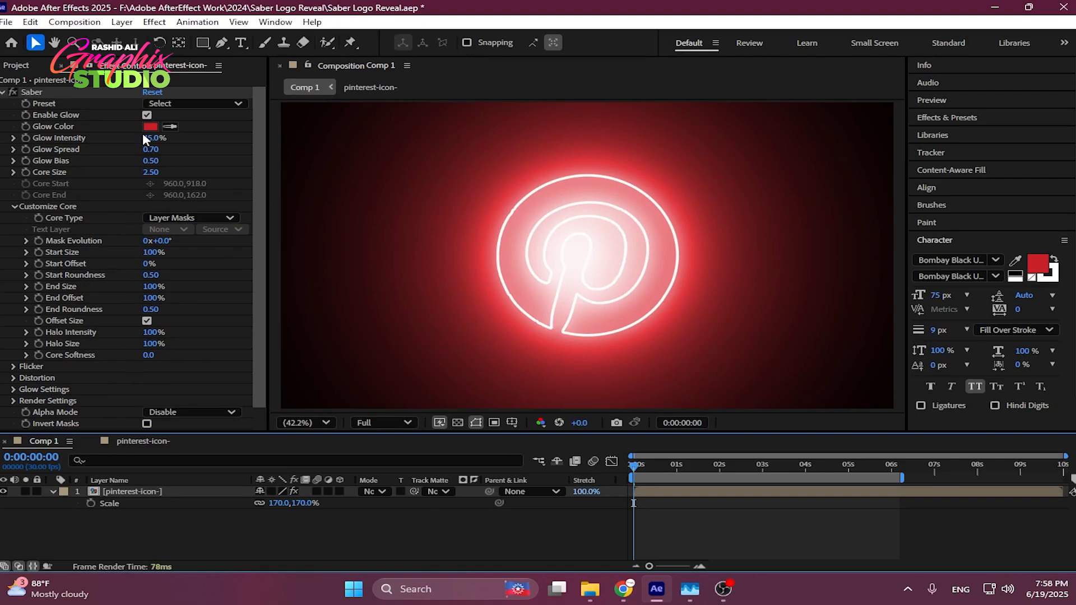
- Try the Default, Arc Reactor, Burning and Core presets of Saber on the logo outline
{"action": "left_click", "coordinate": [219, 103]}
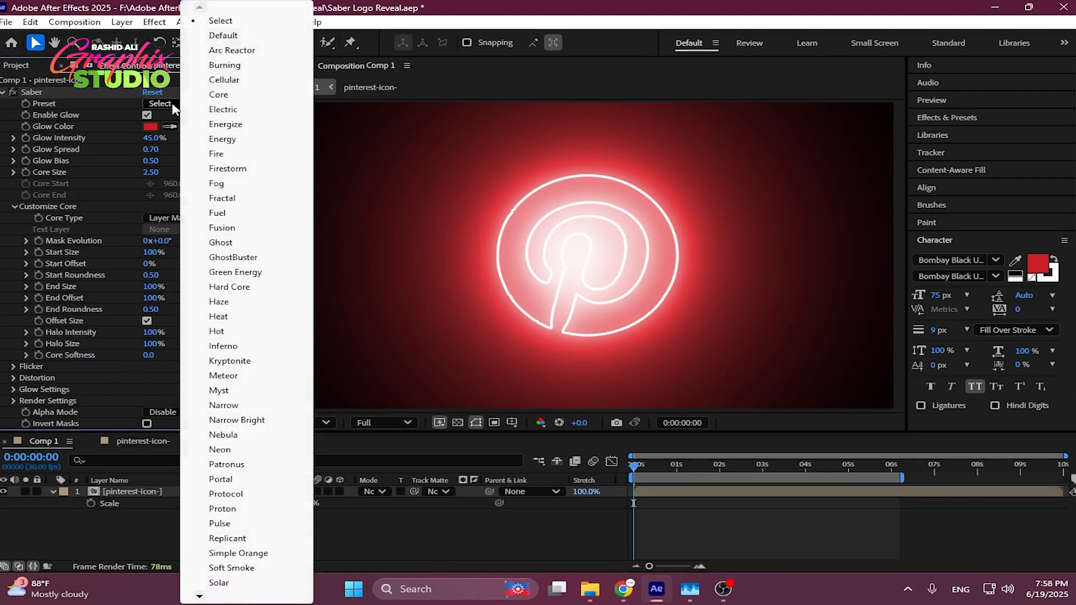
{"action": "left_click", "coordinate": [223, 35]}
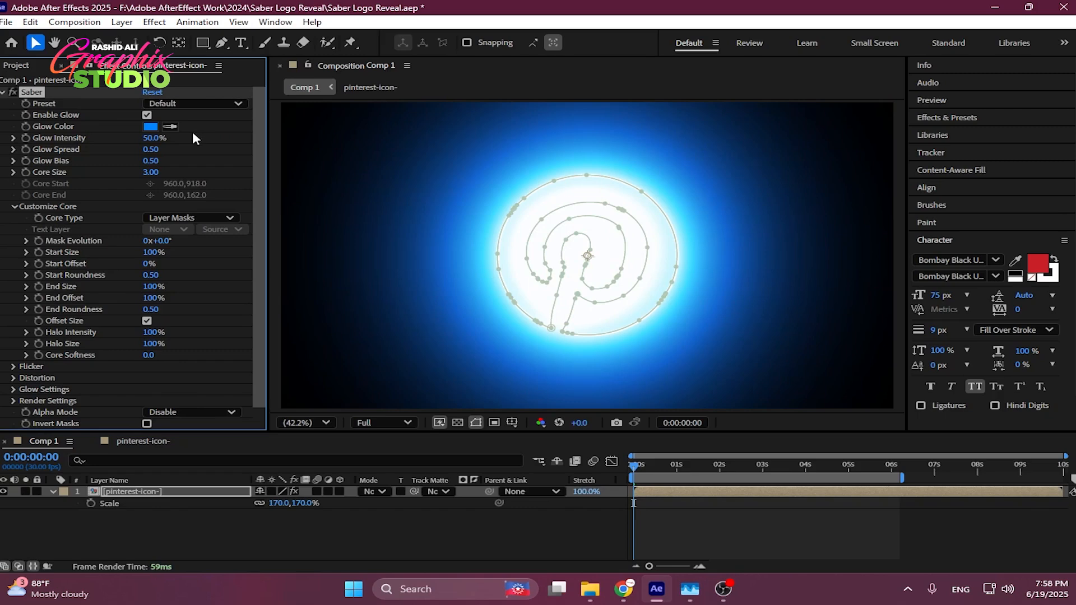
{"action": "left_click", "coordinate": [168, 103]}
{"action": "left_click", "coordinate": [232, 49]}
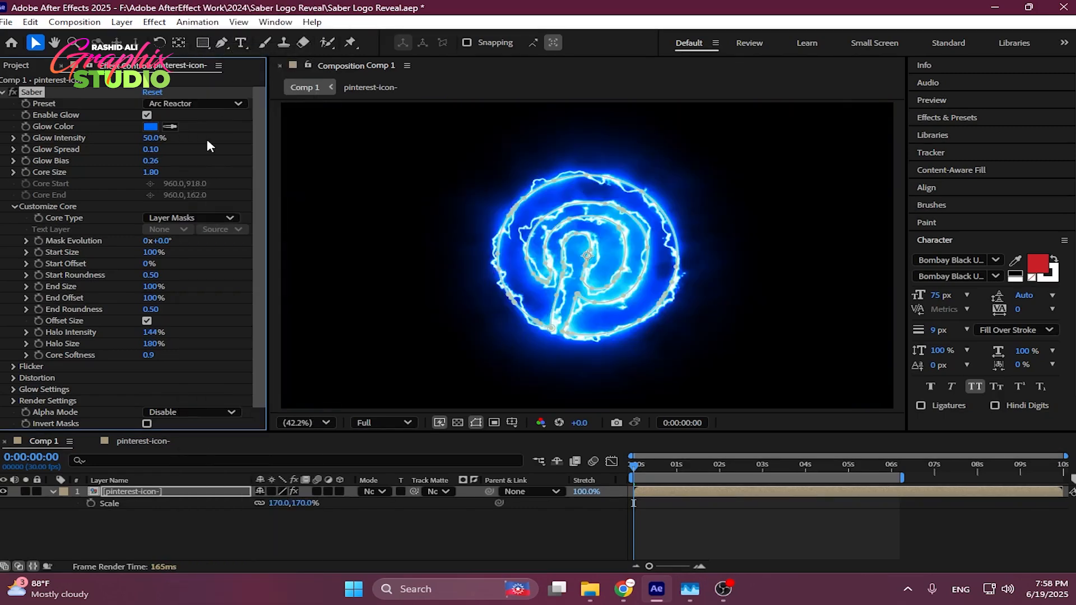
{"action": "left_click", "coordinate": [194, 106]}
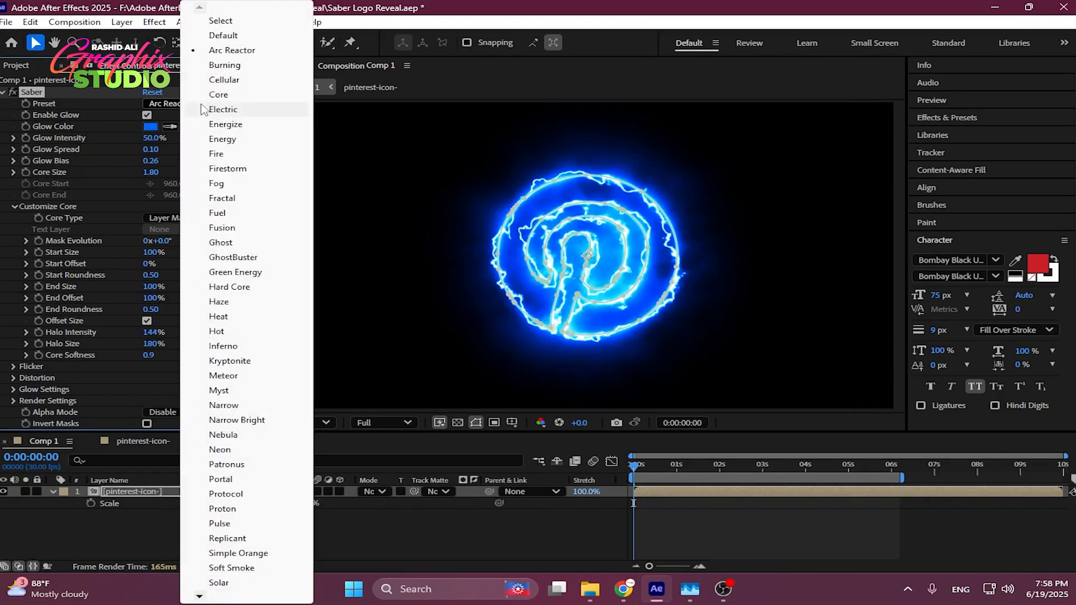
{"action": "left_click", "coordinate": [235, 66]}
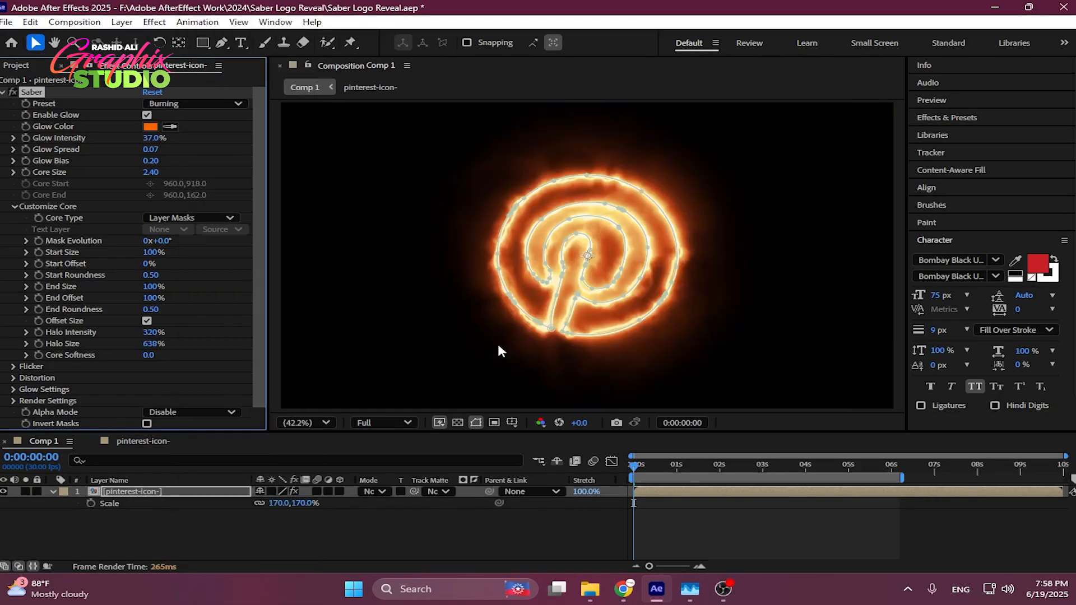
{"action": "left_click", "coordinate": [220, 105]}
{"action": "left_click", "coordinate": [222, 95]}
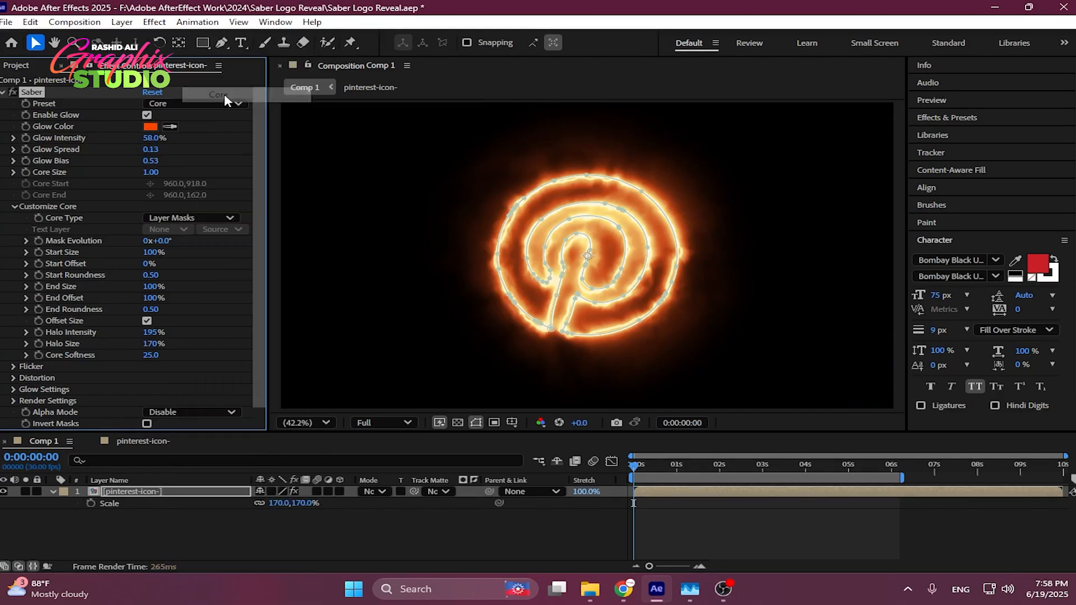
- Try the Energize, Energy, Fractal, Fuel and Fusion presets of Saber on the logo outline
{"action": "left_click", "coordinate": [198, 105]}
{"action": "left_click", "coordinate": [218, 124]}
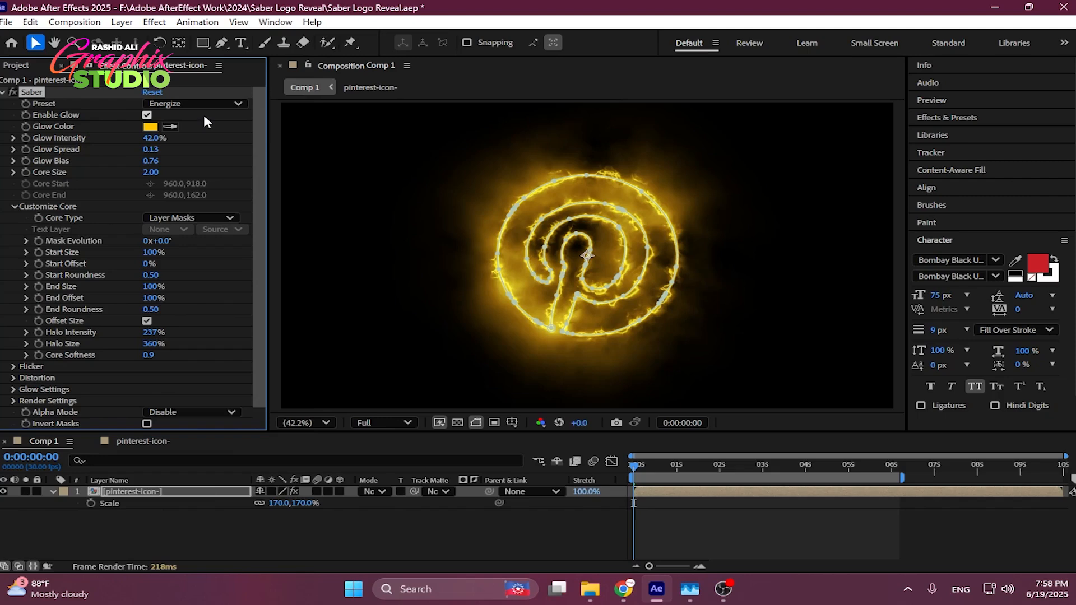
{"action": "left_click", "coordinate": [203, 107]}
{"action": "left_click", "coordinate": [204, 139]}
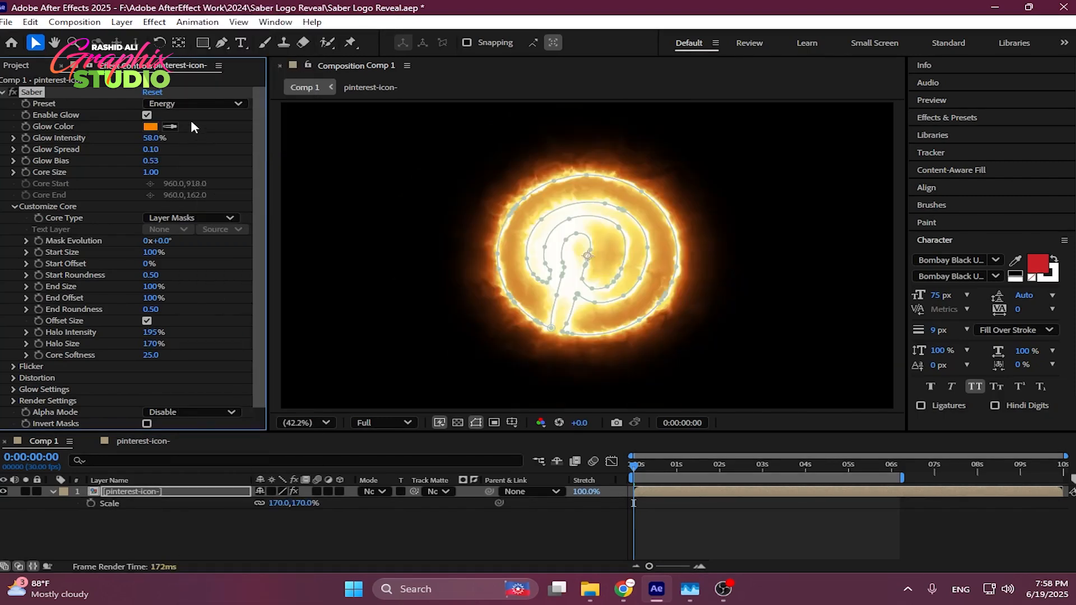
{"action": "left_click", "coordinate": [191, 103]}
{"action": "left_click", "coordinate": [222, 198]}
{"action": "left_click", "coordinate": [226, 104]}
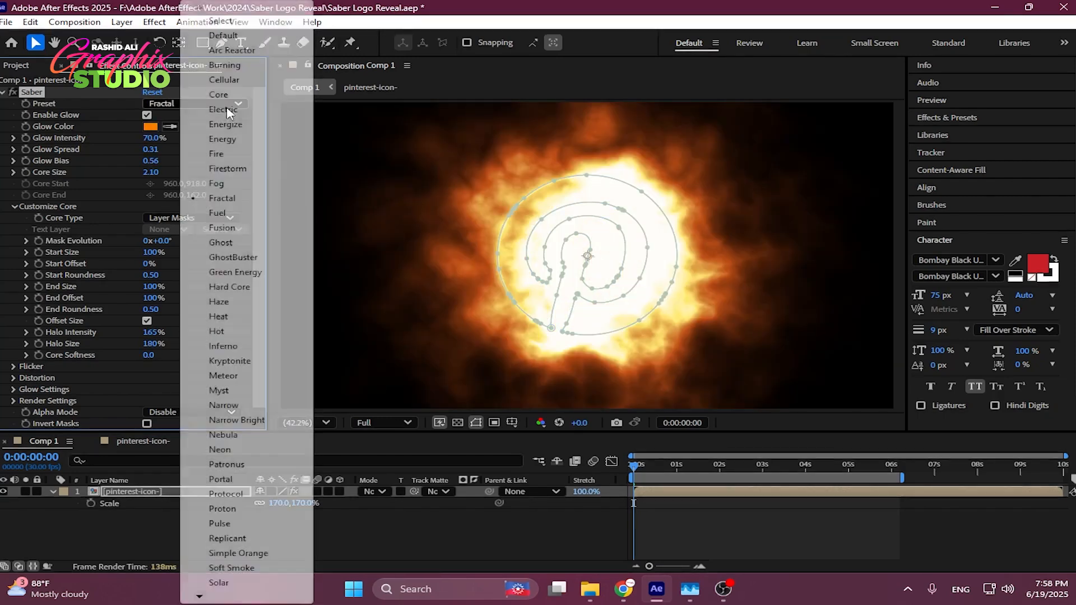
{"action": "left_click", "coordinate": [218, 213]}
{"action": "left_click", "coordinate": [224, 99]}
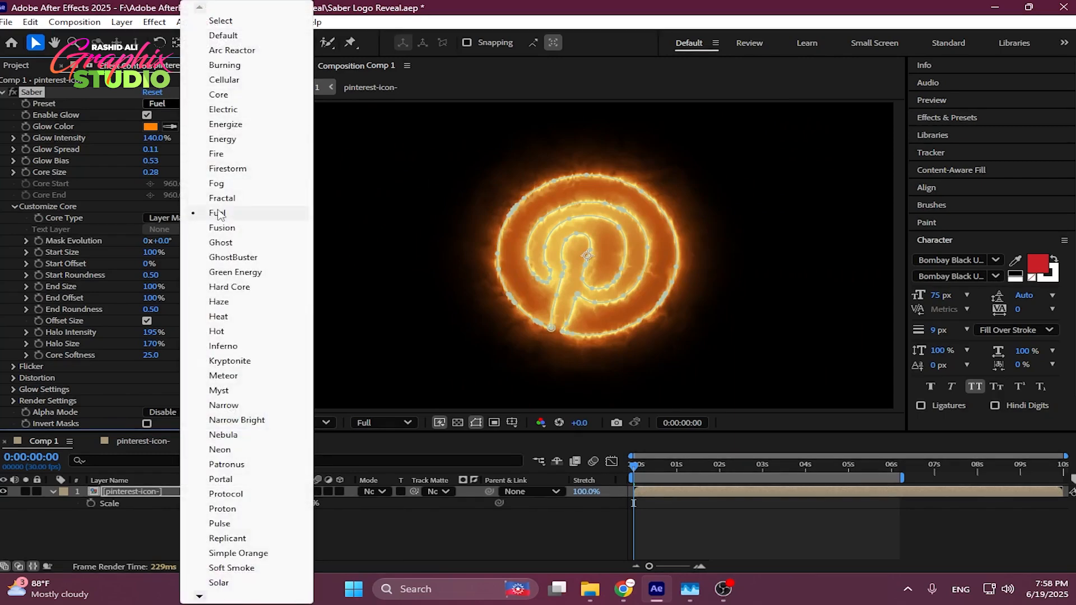
{"action": "left_click", "coordinate": [220, 227]}
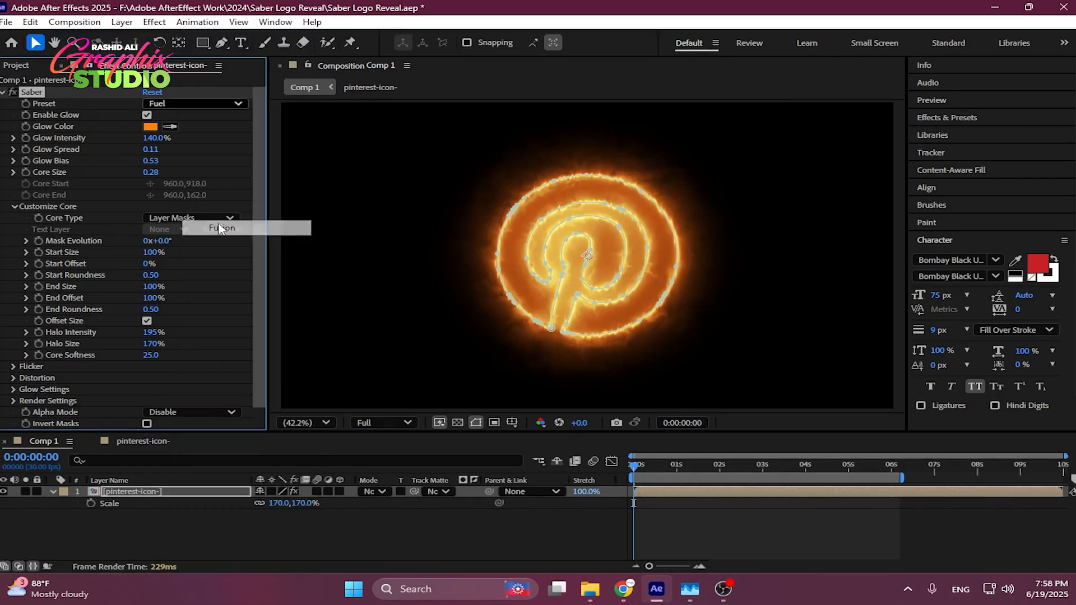
- Apply Saber's GhostBuster preset and set its Glow Color to the copied red, CA2027
{"action": "left_click", "coordinate": [191, 104]}
{"action": "left_click", "coordinate": [218, 257]}
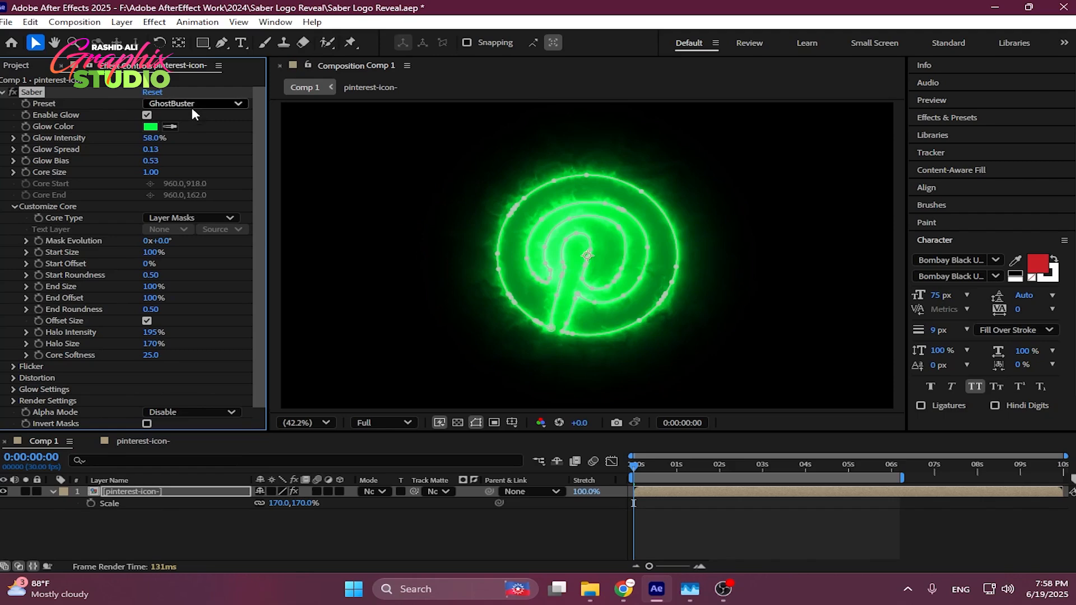
{"action": "left_click", "coordinate": [150, 126]}
{"action": "key", "text": "ctrl+v"}
{"action": "left_click", "coordinate": [423, 237]}
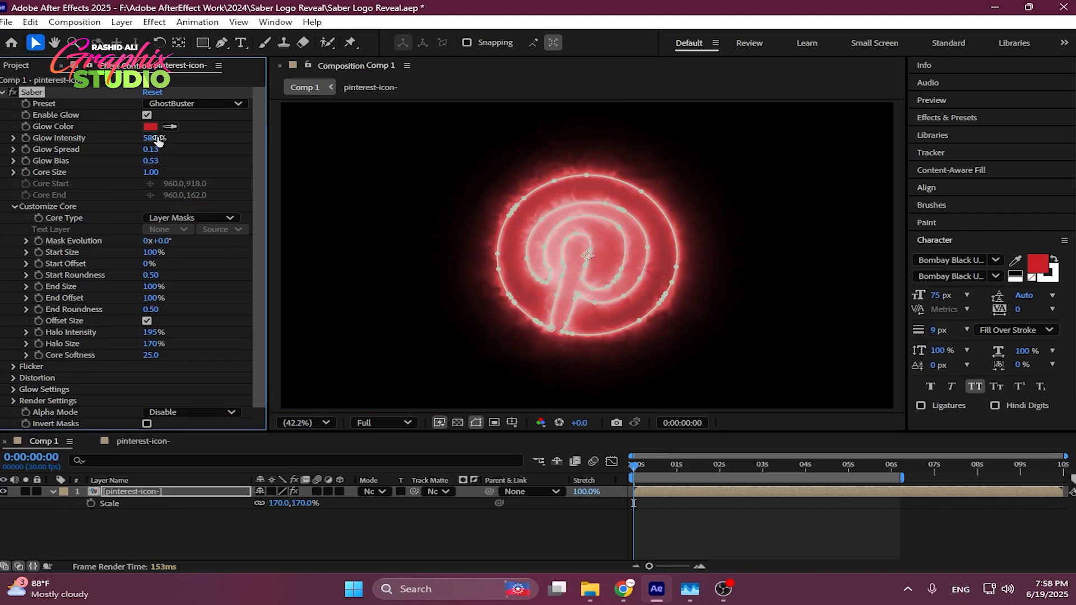
- Set Saber's Glow Intensity to 77% and its Glow Bias to 0.38
{"action": "left_click_drag", "start_coordinate": [160, 137], "coordinate": [184, 138]}
{"action": "left_click", "coordinate": [263, 529]}
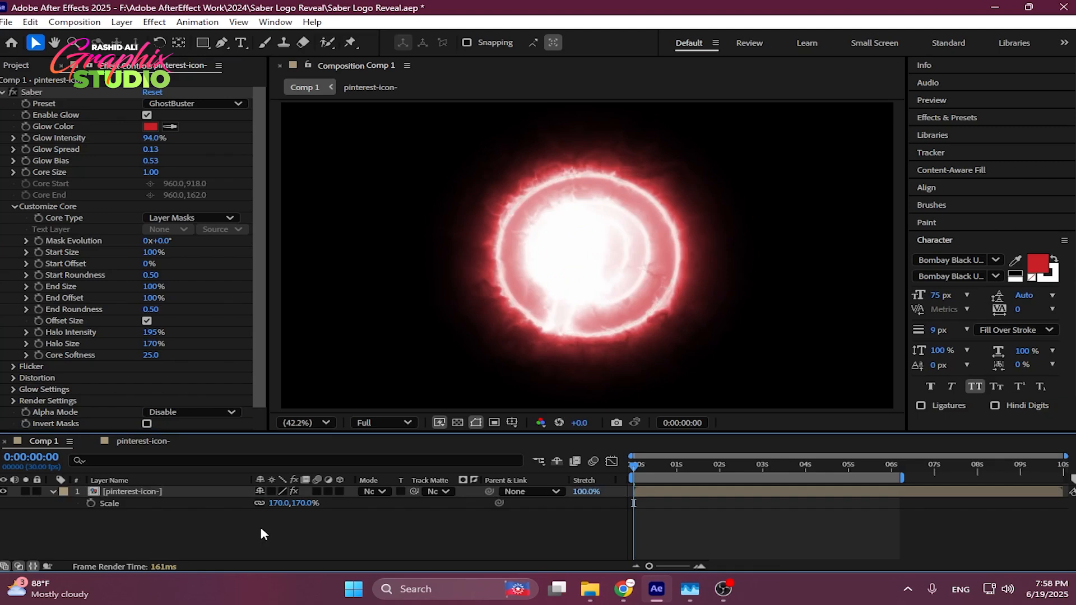
{"action": "left_click_drag", "start_coordinate": [149, 140], "coordinate": [137, 160]}
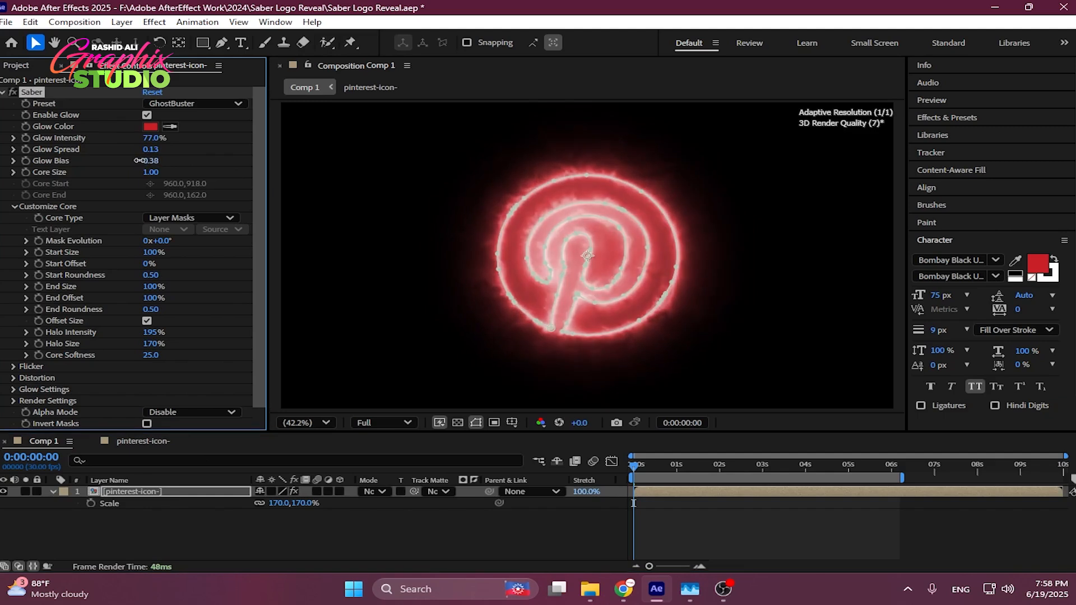
{"action": "left_click", "coordinate": [210, 530]}
- Duplicate the pinterest-icon- layer and hide the upper copy
{"action": "left_click", "coordinate": [119, 493]}
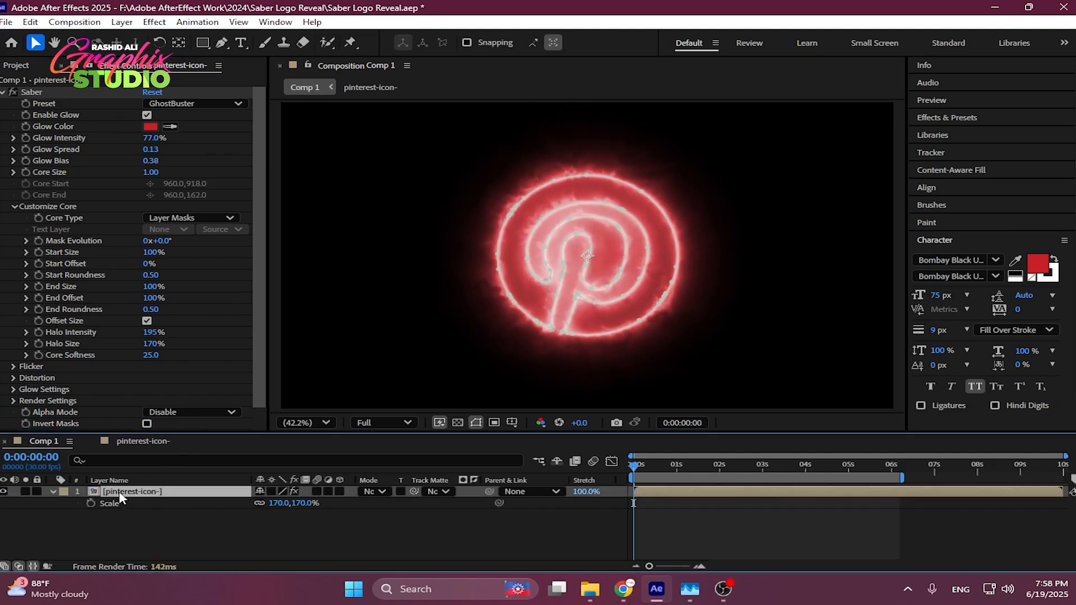
{"action": "key", "text": "ctrl+d"}
{"action": "left_click", "coordinate": [4, 492]}
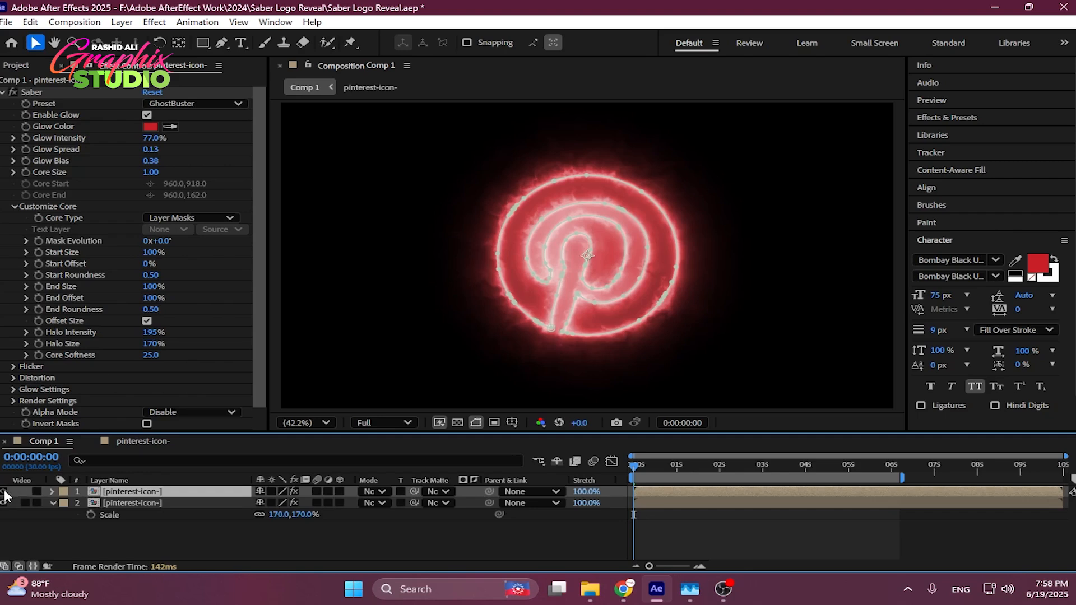
- Delete the Saber effect from the lower pinterest-icon- layer and collapse that layer's properties
{"action": "left_click", "coordinate": [104, 502]}
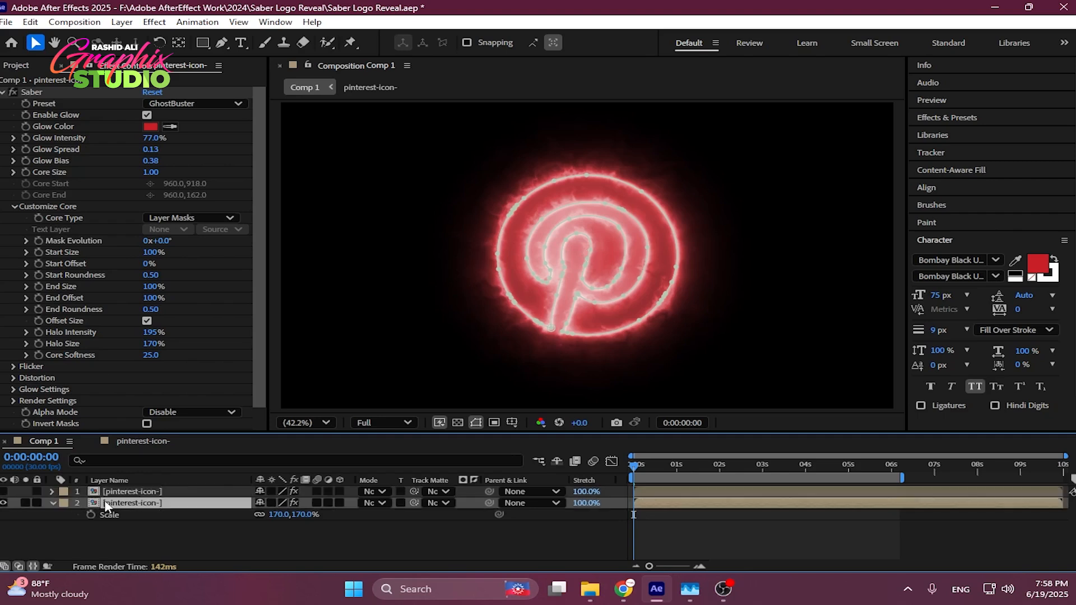
{"action": "left_click", "coordinate": [52, 503]}
{"action": "left_click", "coordinate": [32, 93]}
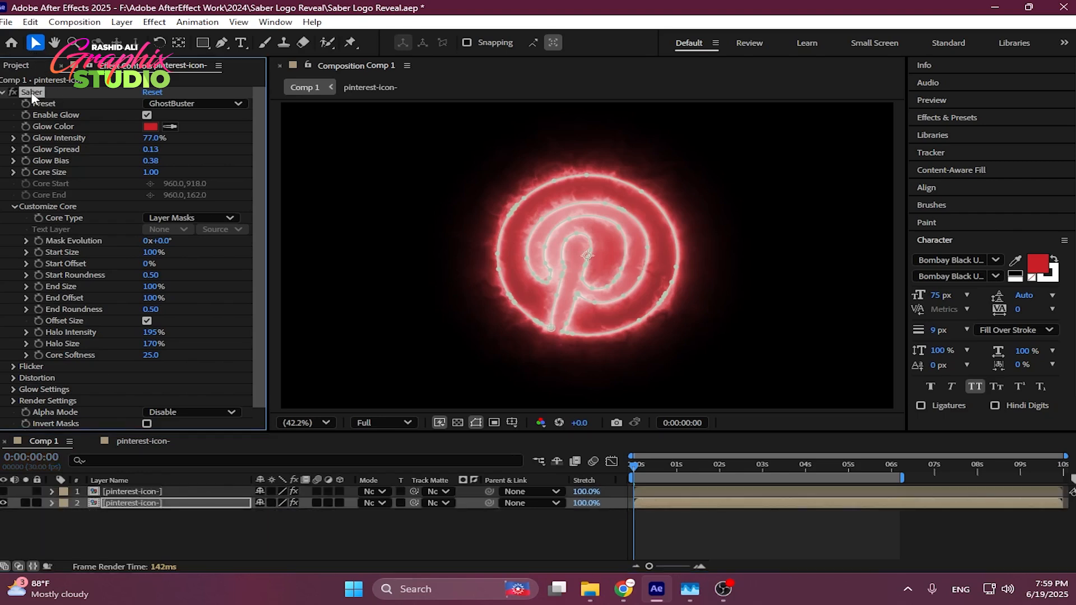
{"action": "key", "text": "Delete"}
{"action": "left_click", "coordinate": [444, 365]}
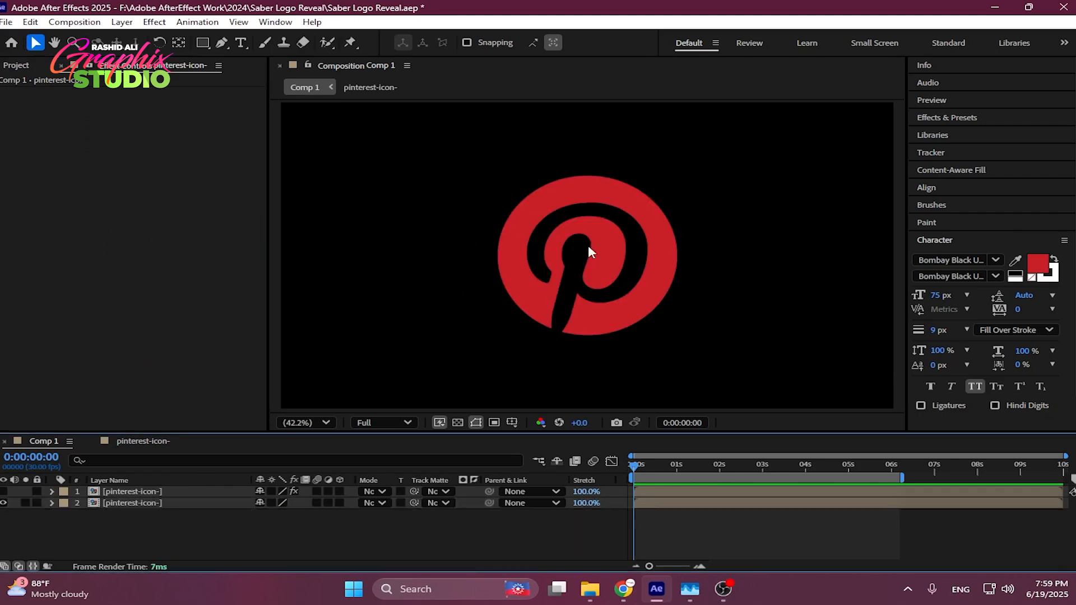
- Show the upper pinterest-icon- layer with the Saber effect, hide the plain lower one, and select the upper layer
{"action": "left_click", "coordinate": [3, 492]}
{"action": "left_click", "coordinate": [4, 503]}
{"action": "left_click", "coordinate": [143, 492]}
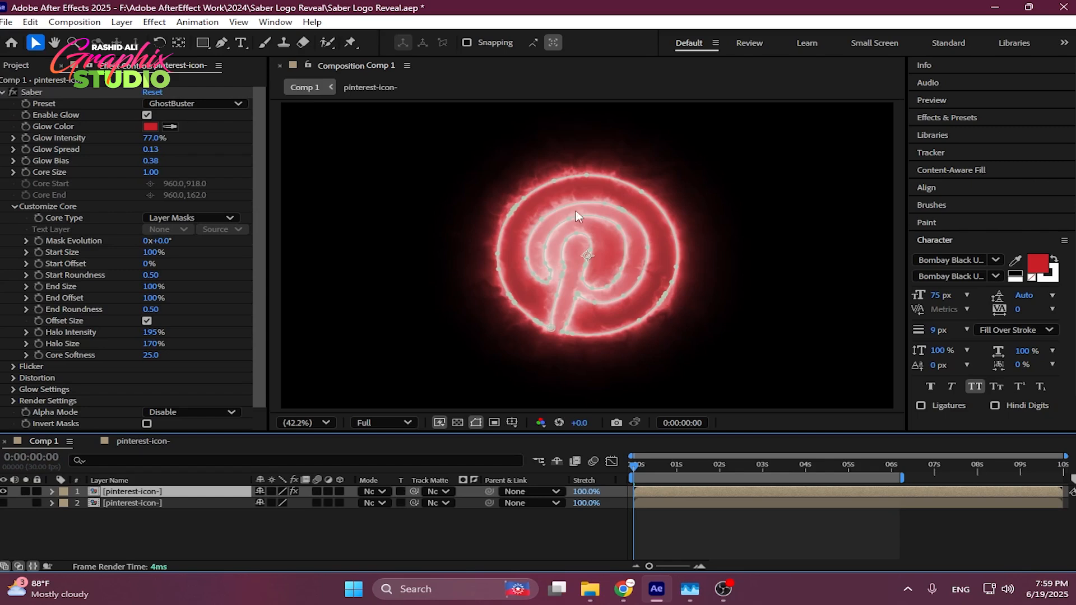
- Set Start Offset to 100% in Saber on the upper pinterest-icon- layer and keyframe it at 0:00:00:00
{"action": "left_click", "coordinate": [117, 505]}
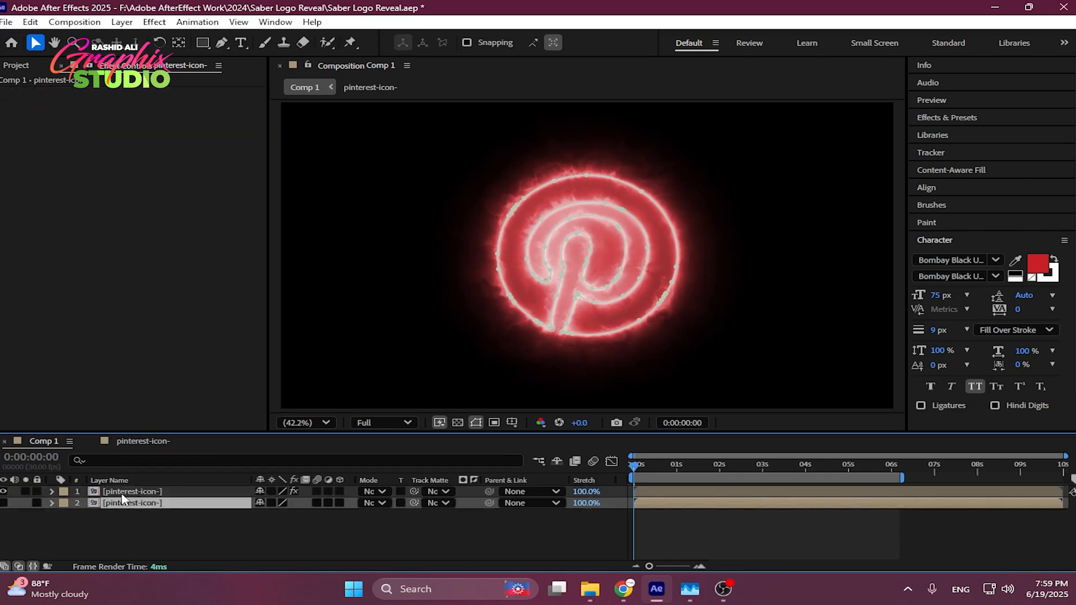
{"action": "left_click", "coordinate": [123, 494]}
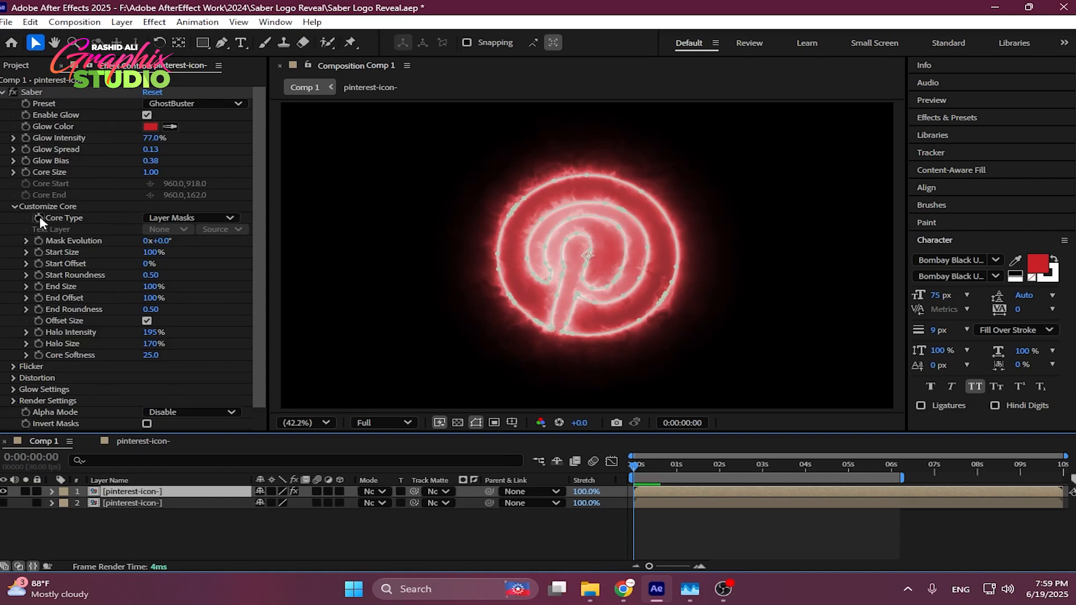
{"action": "left_click", "coordinate": [65, 264]}
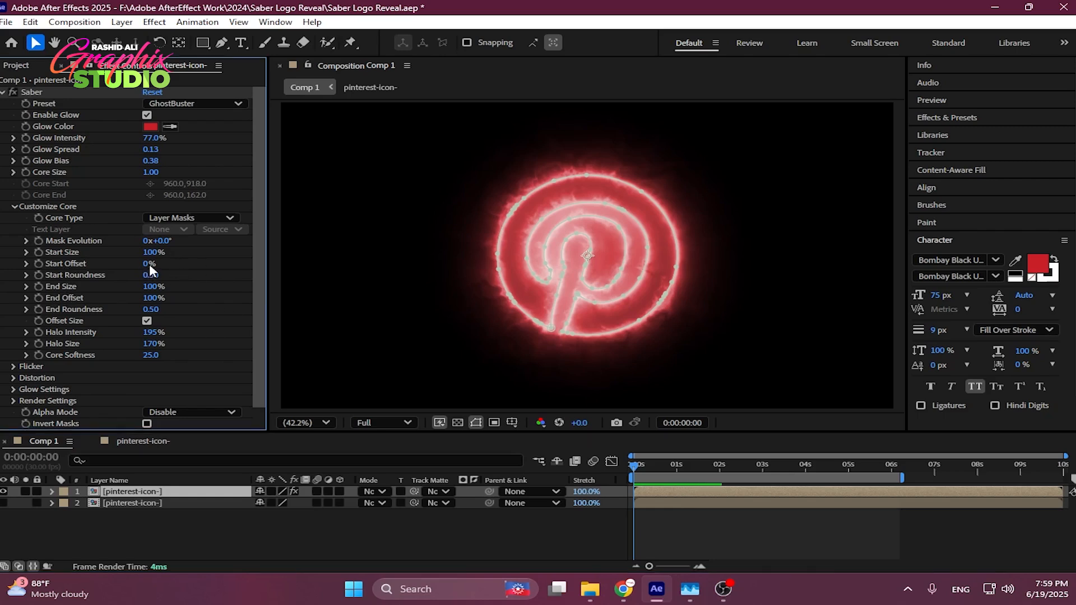
{"action": "left_click_drag", "start_coordinate": [149, 264], "coordinate": [214, 269]}
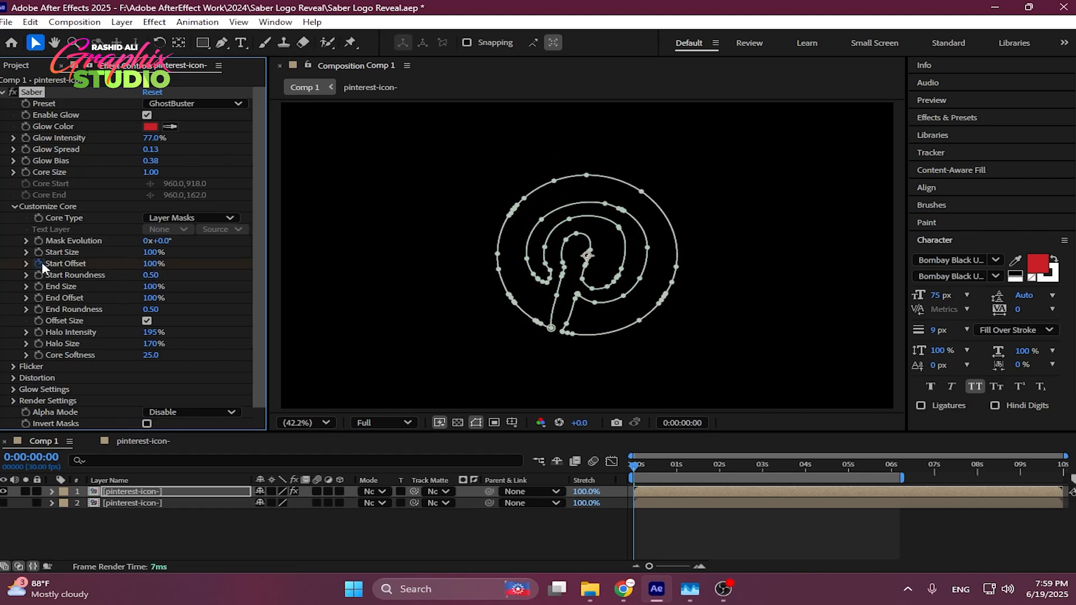
- Add a Start Offset keyframe of 0% at 0:00:02:00
{"action": "left_click", "coordinate": [668, 565]}
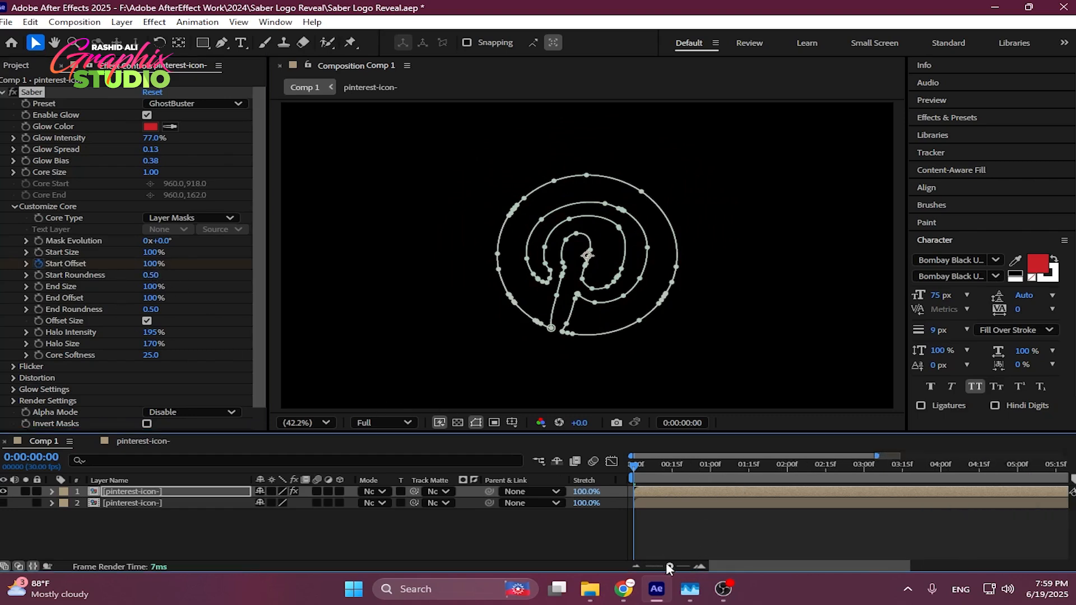
{"action": "left_click", "coordinate": [787, 468]}
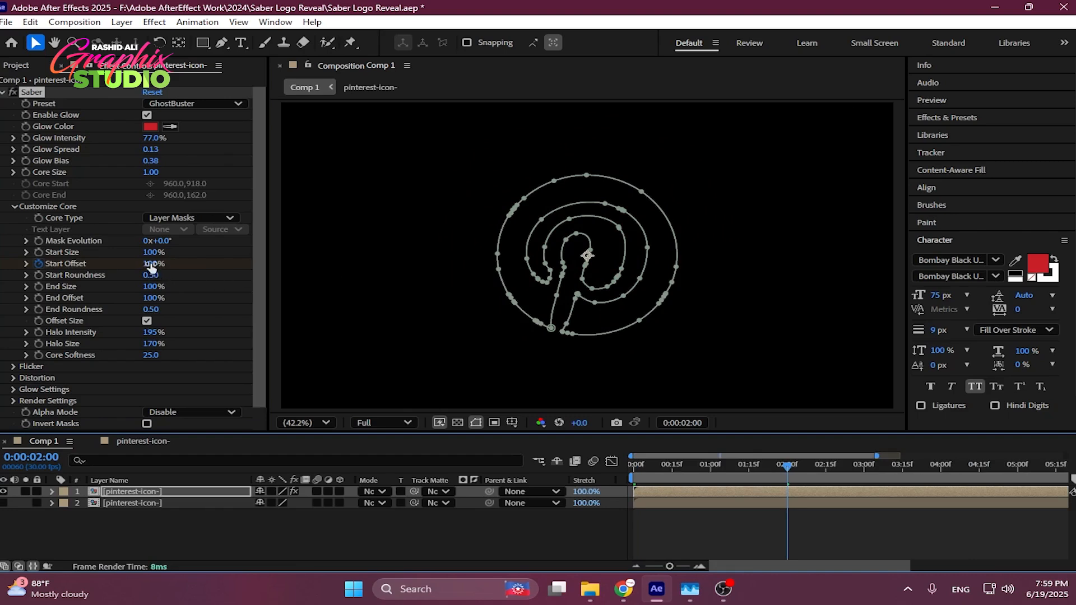
{"action": "left_click_drag", "start_coordinate": [150, 263], "coordinate": [119, 263]}
{"action": "left_click_drag", "start_coordinate": [101, 263], "coordinate": [72, 269]}
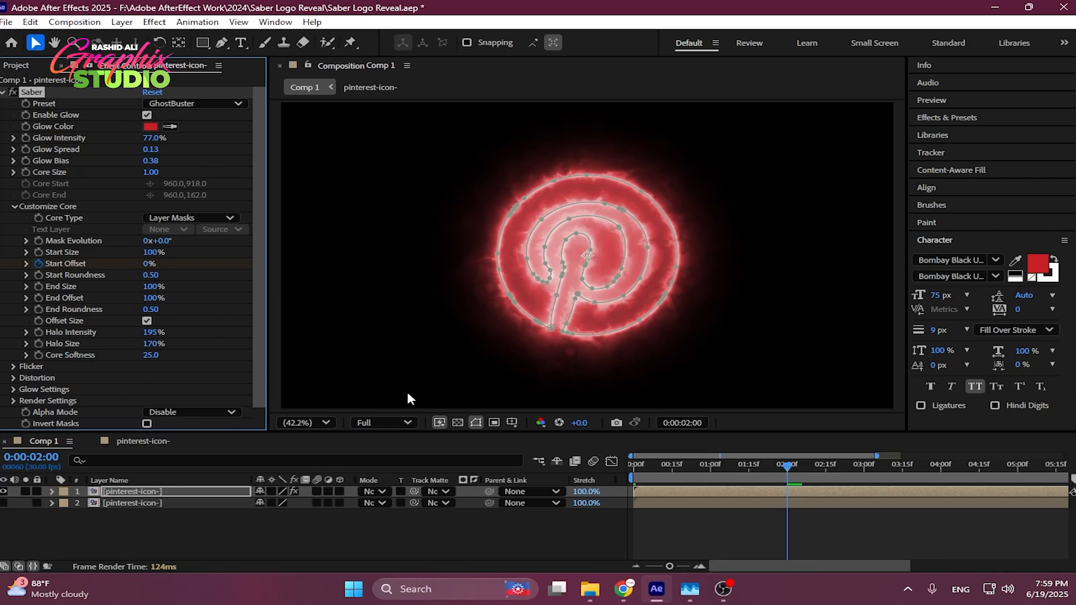
- Reveal the upper pinterest-icon- layer's keyframes and remove the Mask Path keyframe from Mask 1
{"action": "left_click", "coordinate": [146, 530]}
{"action": "left_click", "coordinate": [148, 493]}
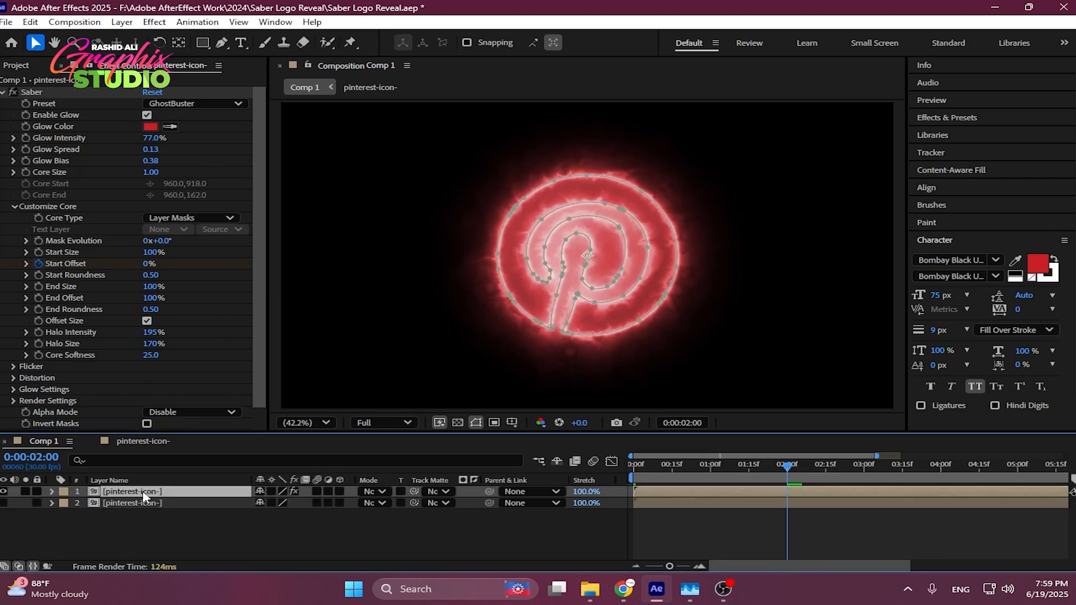
{"action": "key", "text": "u"}
{"action": "left_click", "coordinate": [787, 519]}
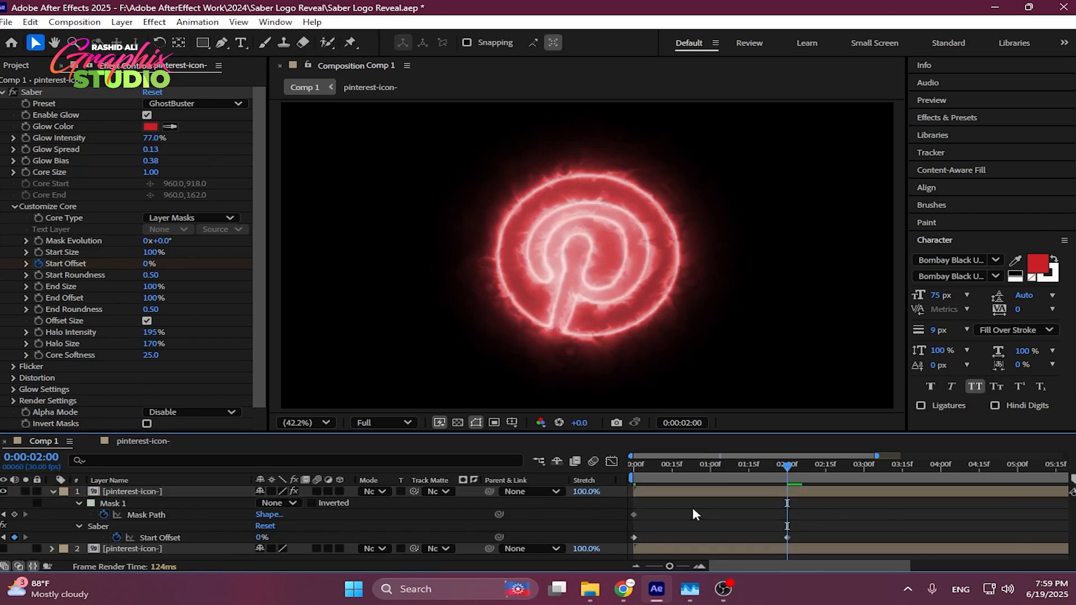
{"action": "left_click", "coordinate": [634, 515]}
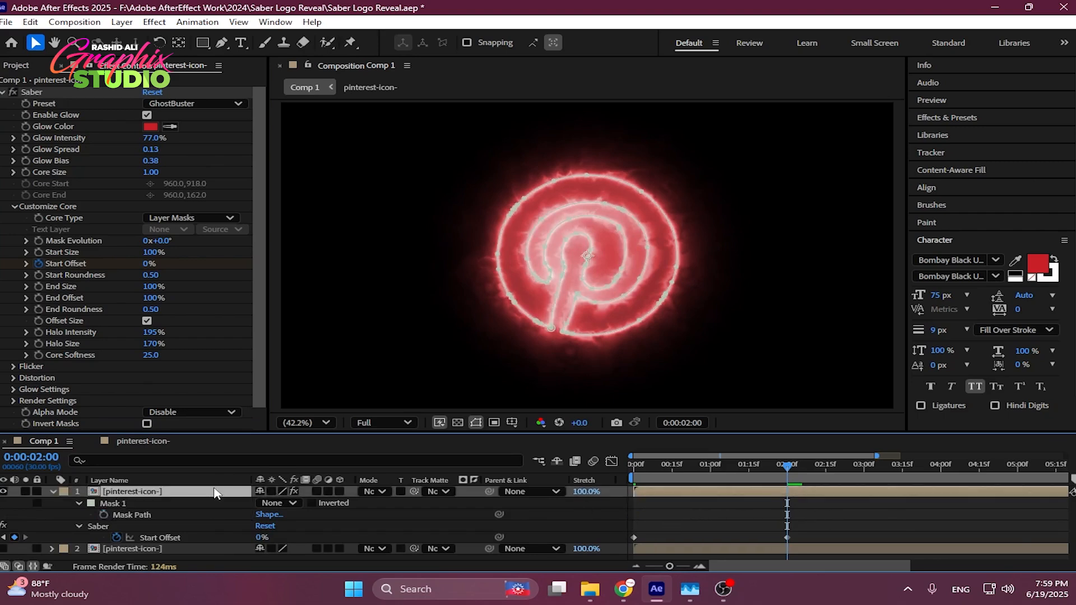
- Show the layer's Start Offset keyframes and scrub from the start to 0:00:00:24 to check the outline's draw-on
{"action": "key", "text": "u"}
{"action": "key", "text": "u"}
{"action": "key", "text": "u"}
{"action": "key", "text": "Home"}
{"action": "key", "text": "ctrl+d"}
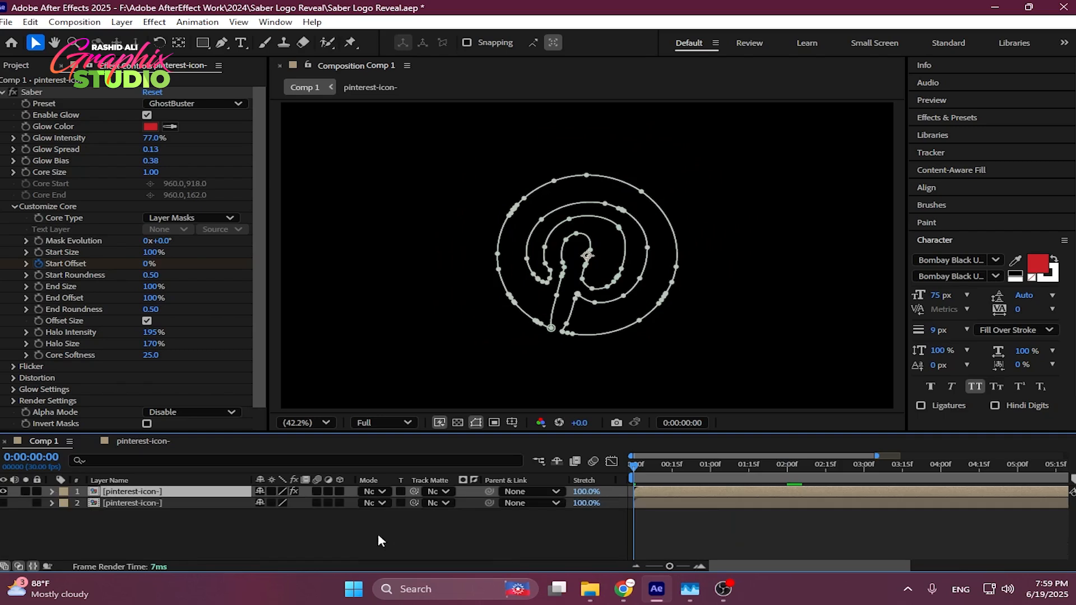
{"action": "key", "text": "u"}
{"action": "left_click_drag", "start_coordinate": [830, 517], "coordinate": [629, 517]}
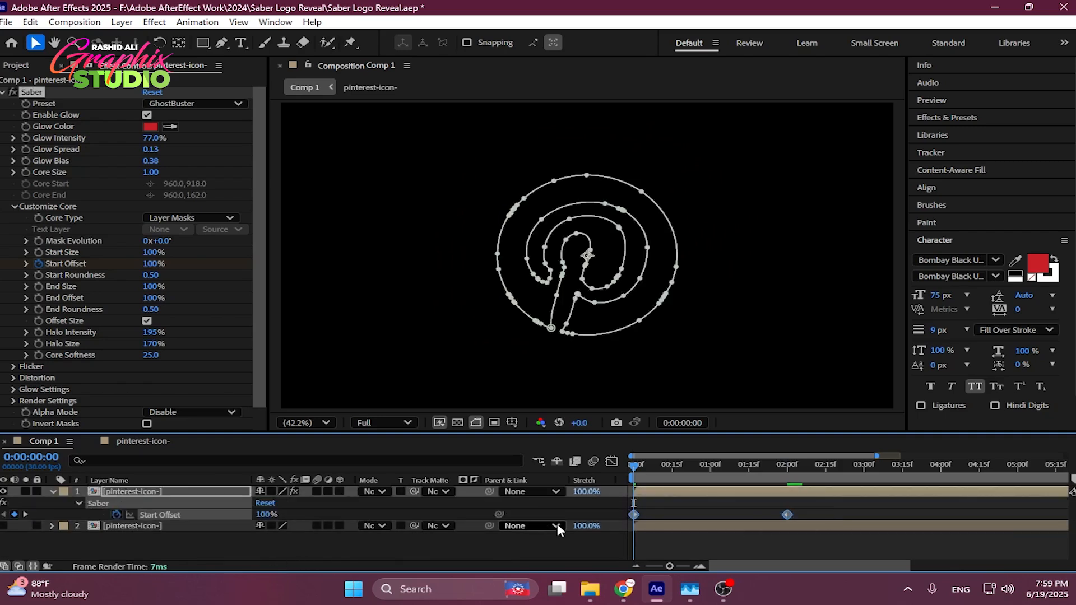
{"action": "left_click", "coordinate": [672, 508]}
{"action": "left_click", "coordinate": [670, 505]}
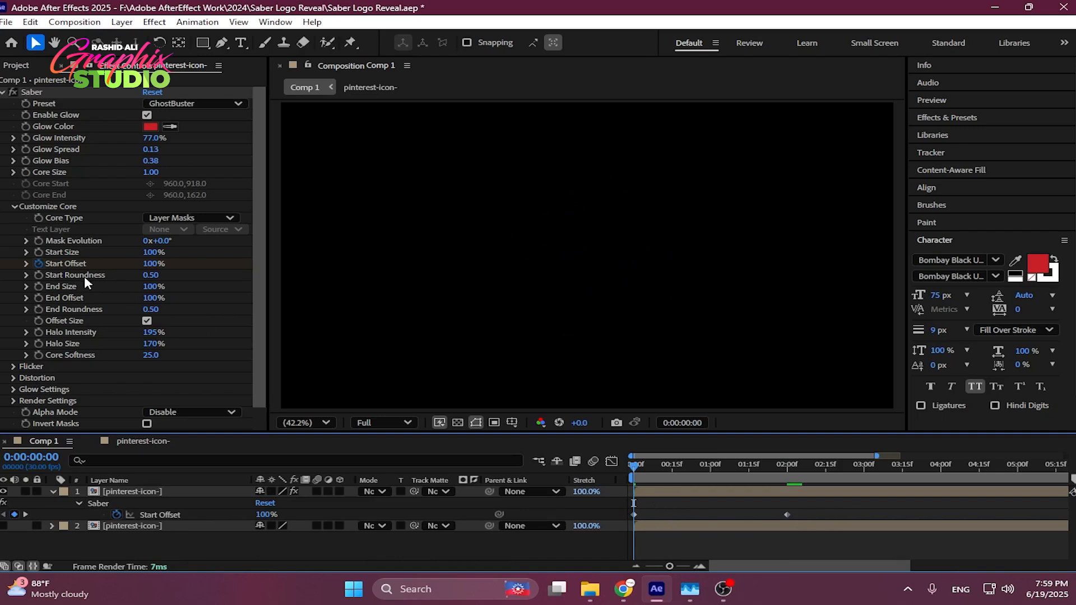
{"action": "left_click_drag", "start_coordinate": [638, 467], "coordinate": [695, 467]}
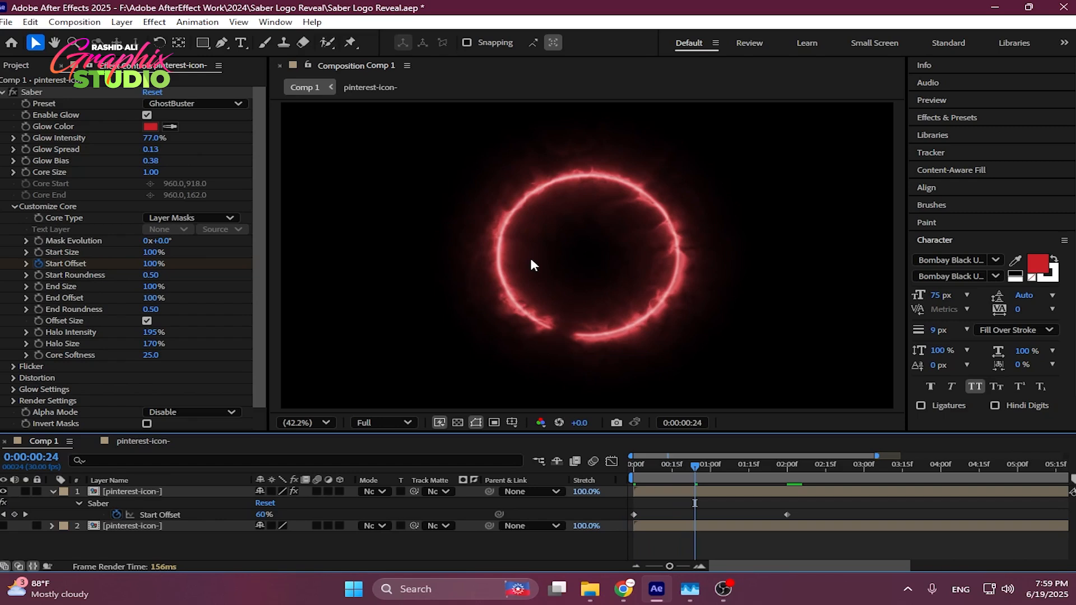
- Keyframe Saber's End Offset from 100% at 0:00:00:00 to 0% at 0:00:02:00
{"action": "key", "text": "Home"}
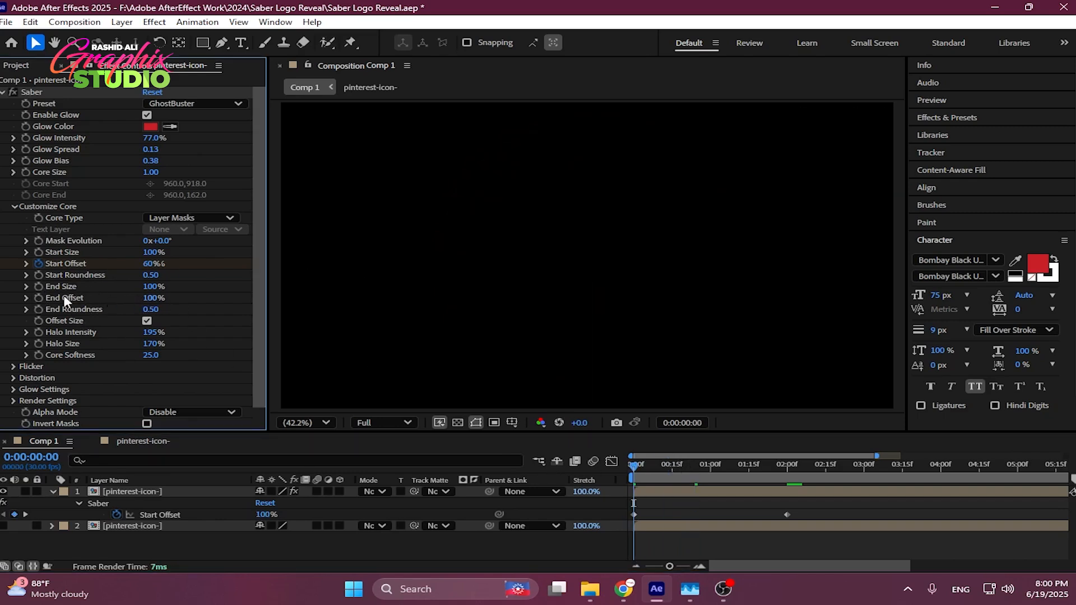
{"action": "left_click", "coordinate": [38, 298]}
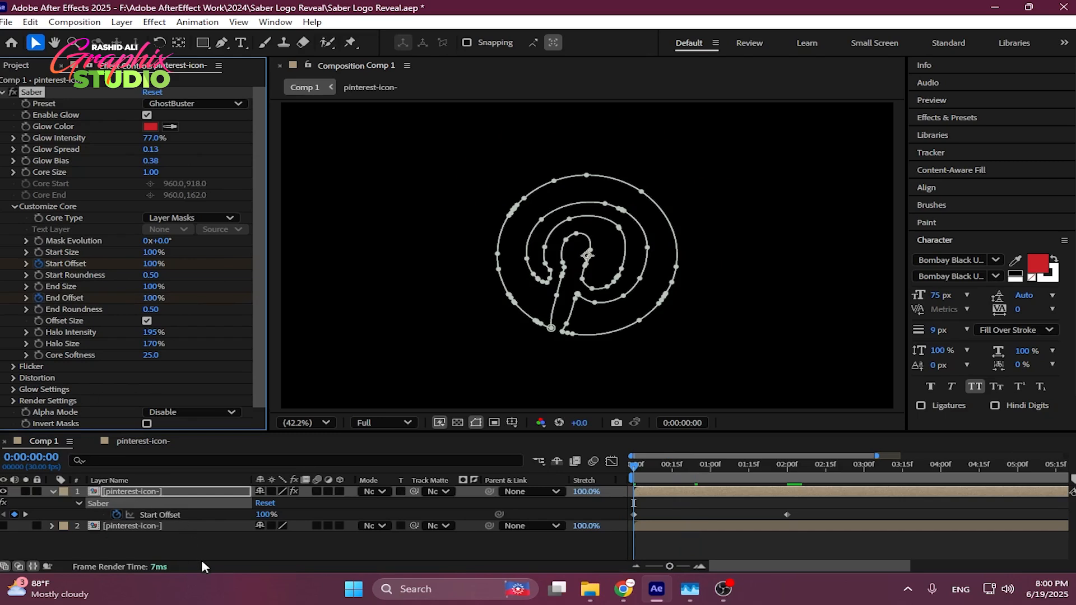
{"action": "left_click", "coordinate": [185, 546]}
{"action": "left_click", "coordinate": [146, 491]}
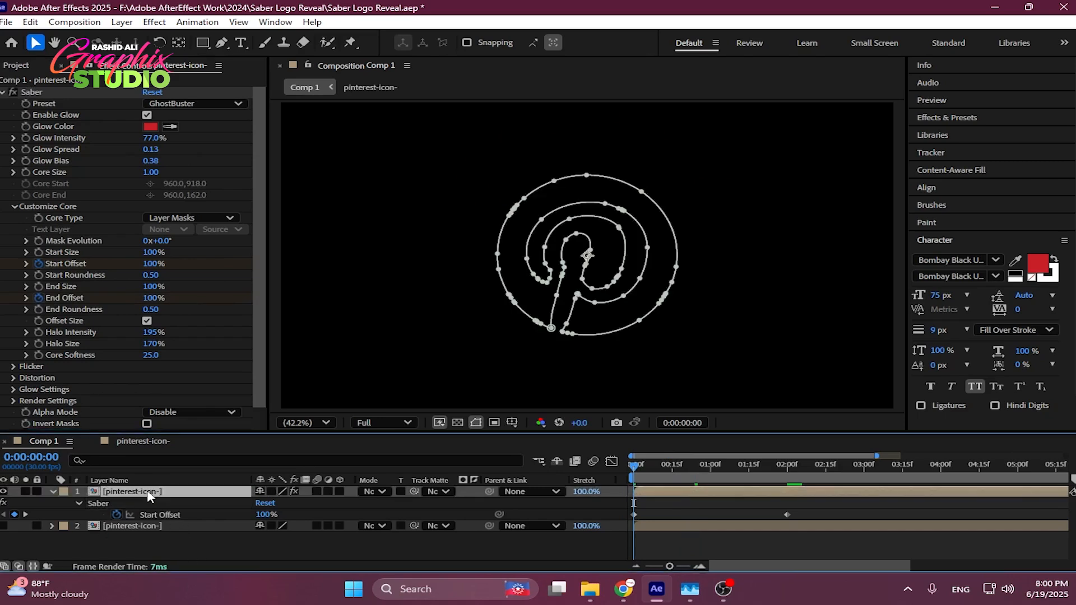
{"action": "key", "text": "u"}
{"action": "key", "text": "u"}
{"action": "left_click", "coordinate": [160, 527]}
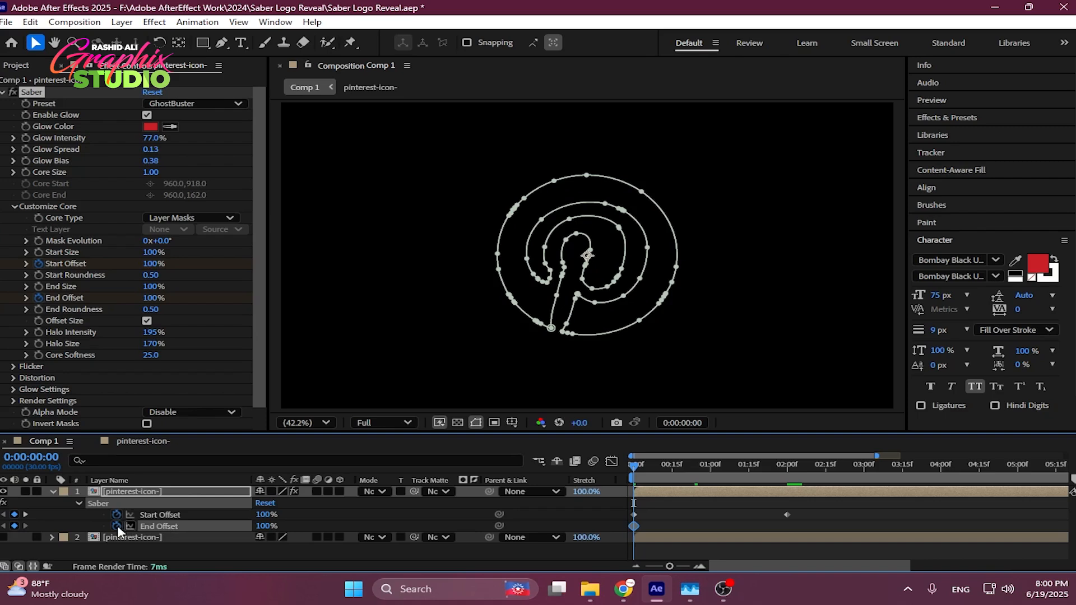
{"action": "left_click", "coordinate": [26, 515]}
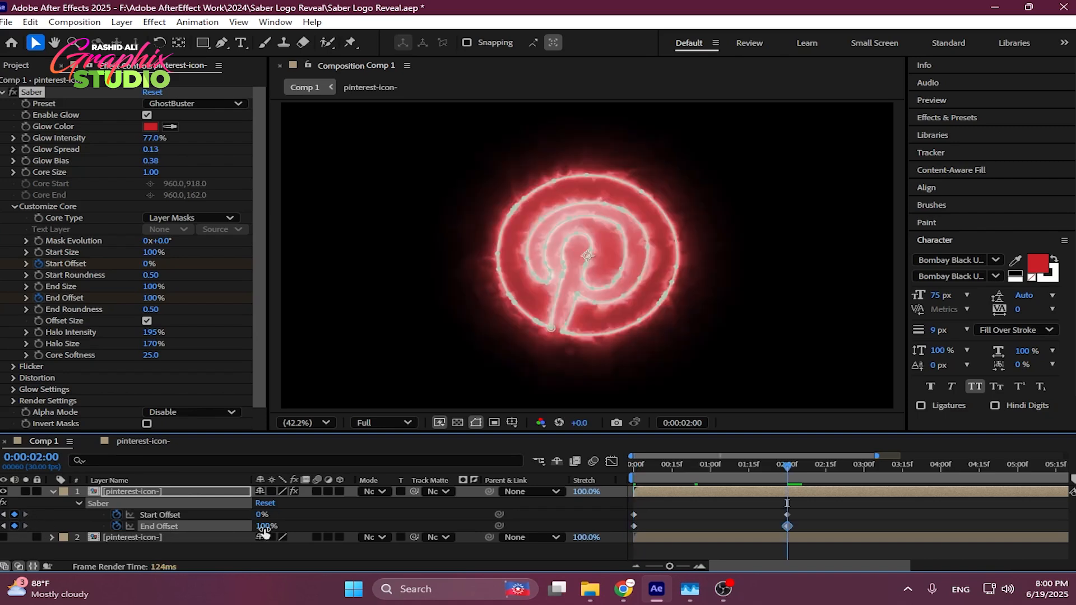
{"action": "left_click_drag", "start_coordinate": [265, 532], "coordinate": [185, 527]}
- Delay both End Offset keyframes by about 15 frames relative to the Start Offset keyframes and scrub through the animation
{"action": "left_click", "coordinate": [733, 465]}
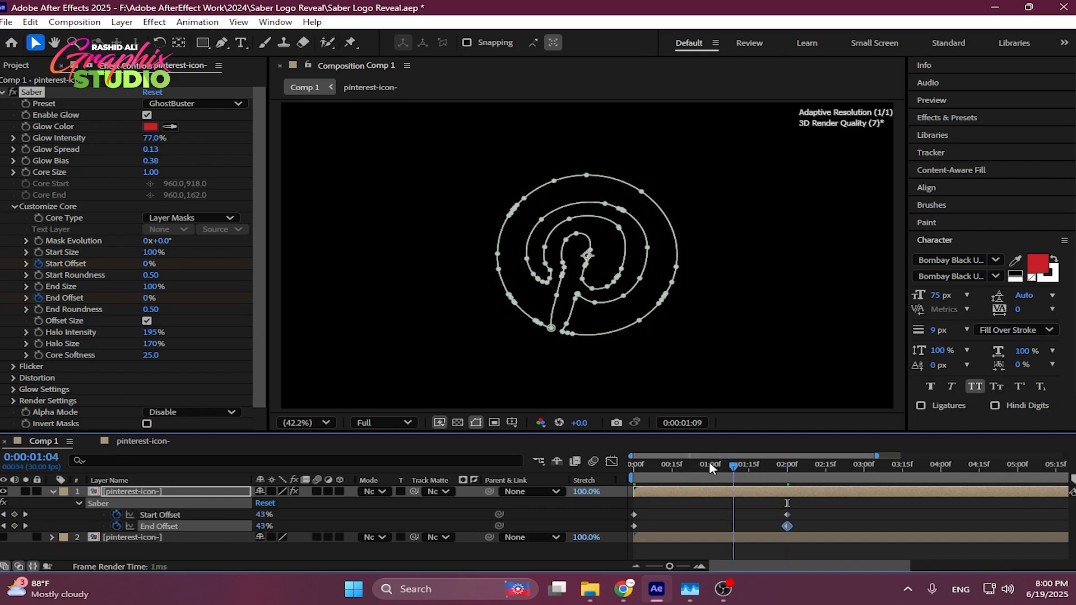
{"action": "left_click", "coordinate": [735, 465]}
{"action": "left_click", "coordinate": [800, 529]}
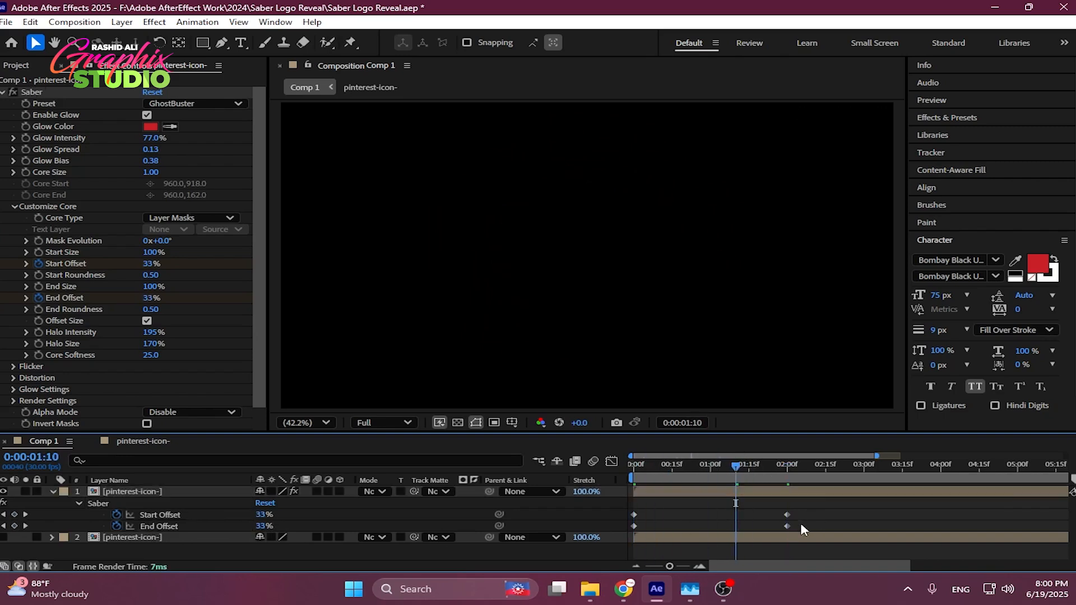
{"action": "left_click_drag", "start_coordinate": [801, 509], "coordinate": [621, 516]}
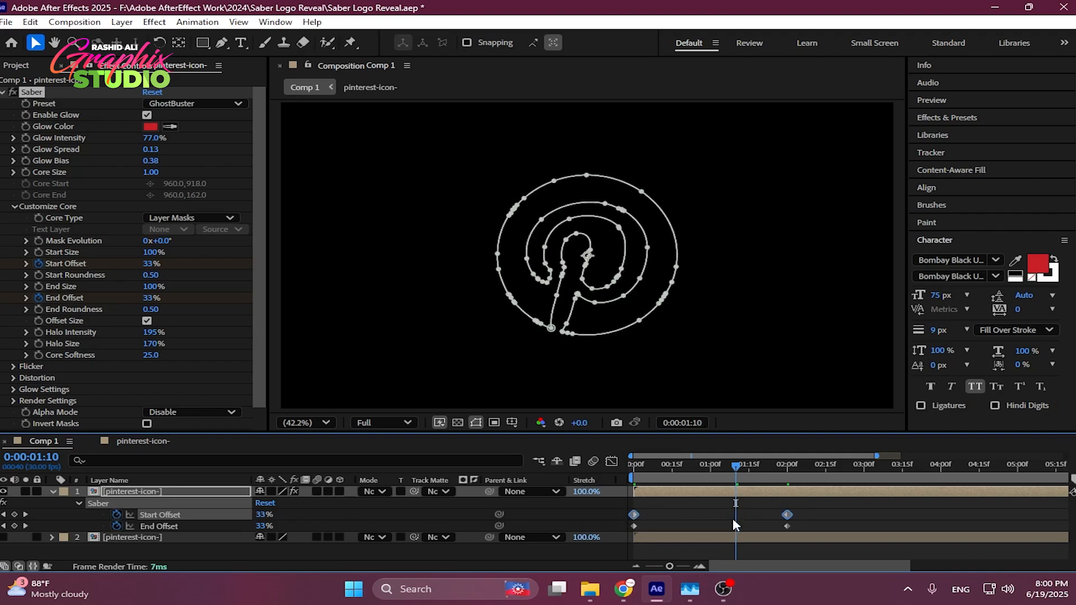
{"action": "left_click_drag", "start_coordinate": [799, 524], "coordinate": [617, 531]}
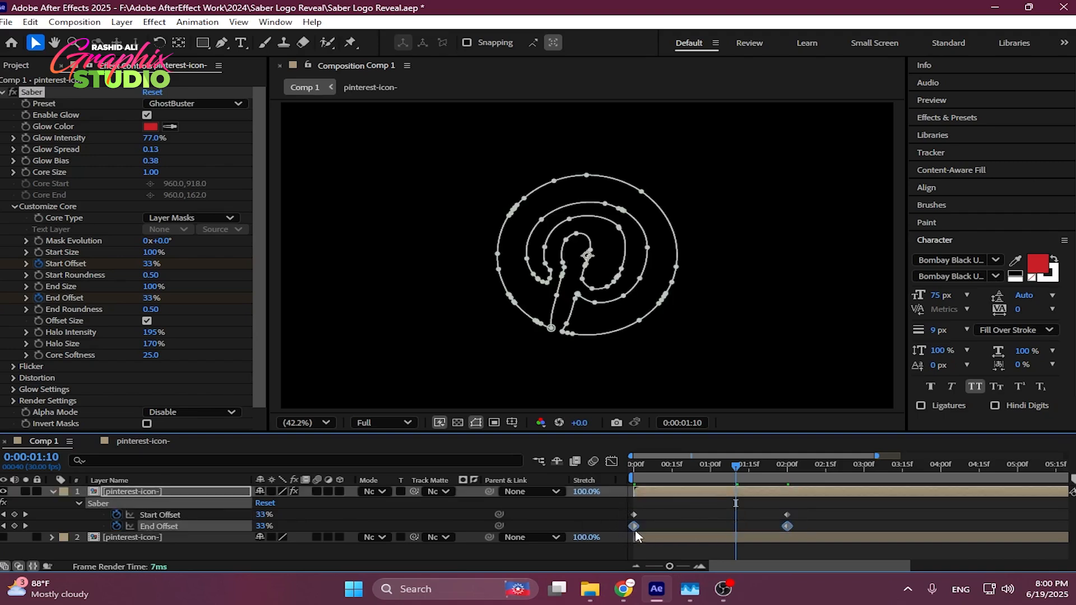
{"action": "left_click_drag", "start_coordinate": [809, 525], "coordinate": [672, 530]}
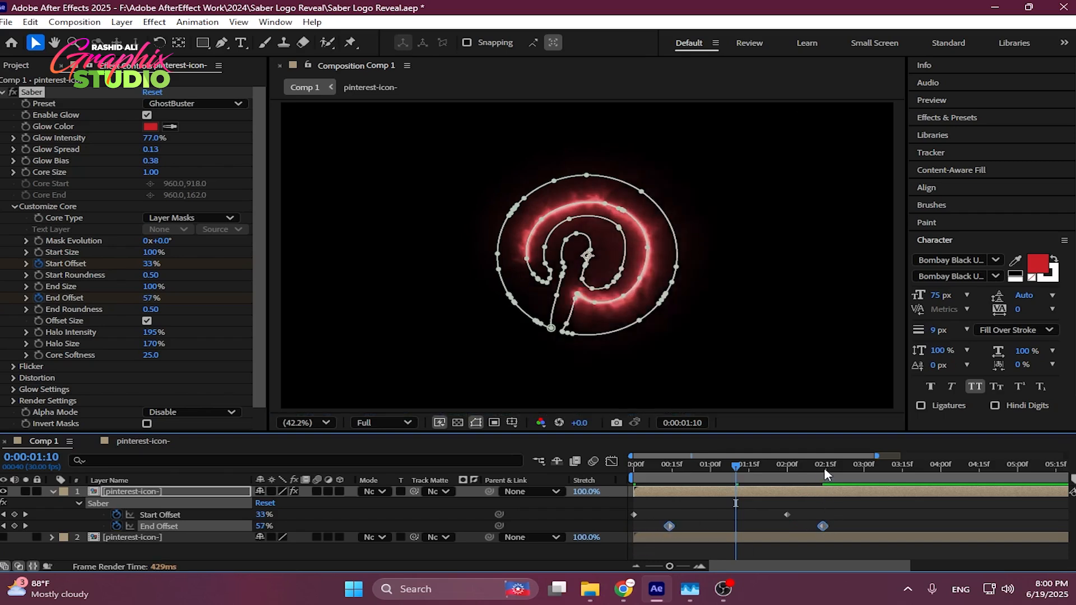
{"action": "left_click_drag", "start_coordinate": [670, 530], "coordinate": [674, 529]}
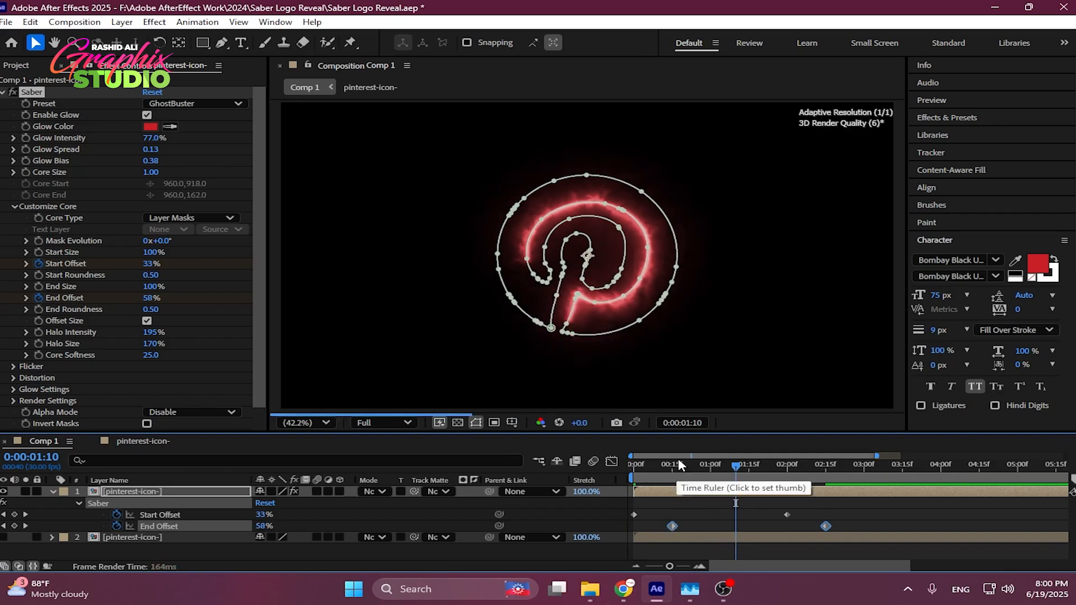
{"action": "left_click_drag", "start_coordinate": [677, 465], "coordinate": [741, 469]}
- Apply Easy Ease to all Start Offset and End Offset keyframes and reshape their speed curves to peak early with a long slow-down
{"action": "left_click_drag", "start_coordinate": [871, 507], "coordinate": [617, 537]}
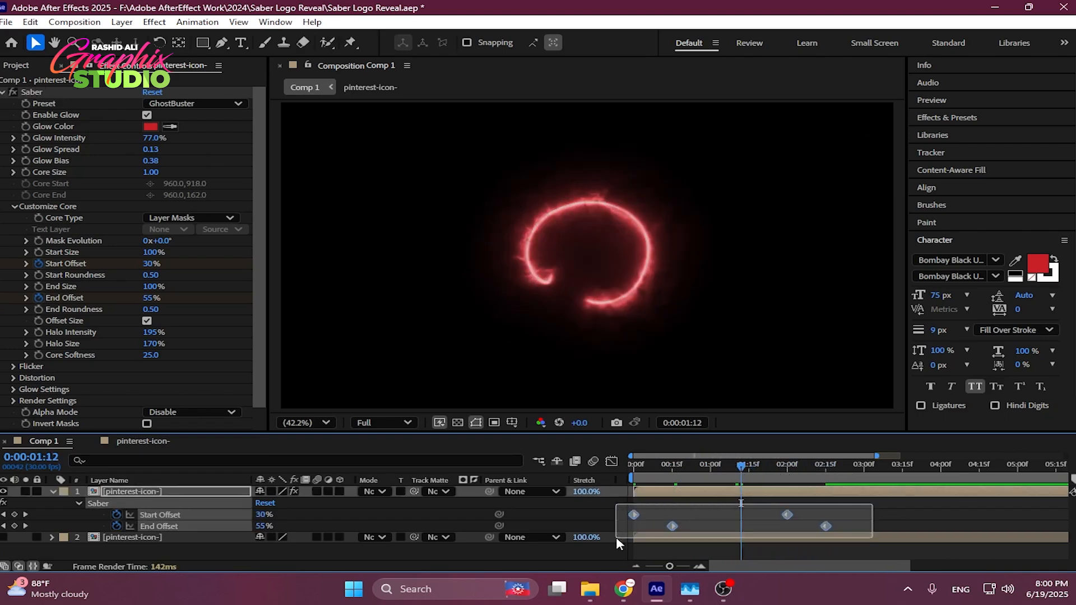
{"action": "key", "text": "F9"}
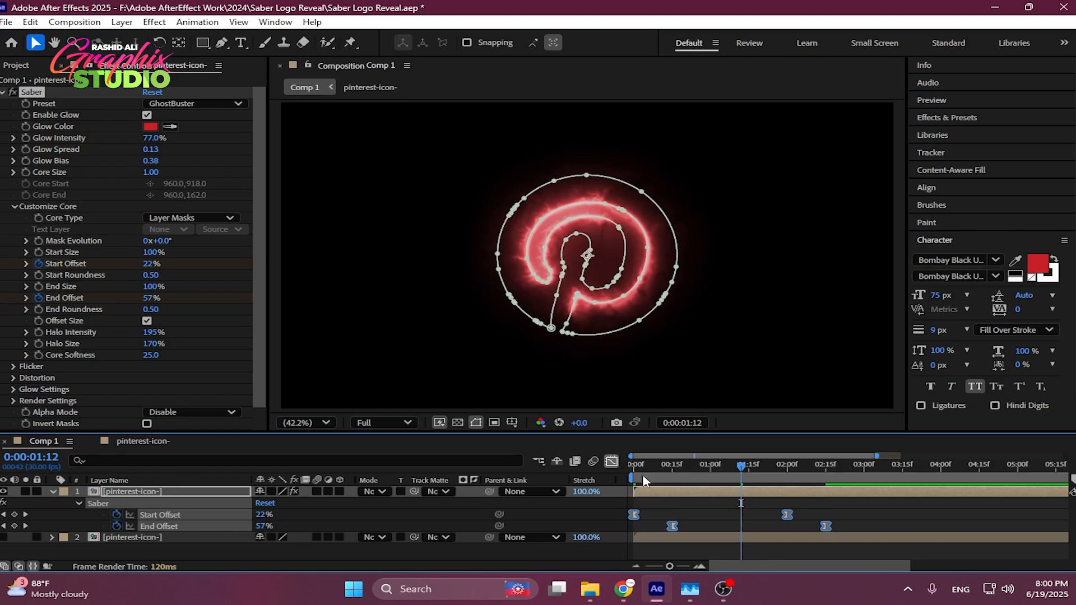
{"action": "key", "text": "shift+F3"}
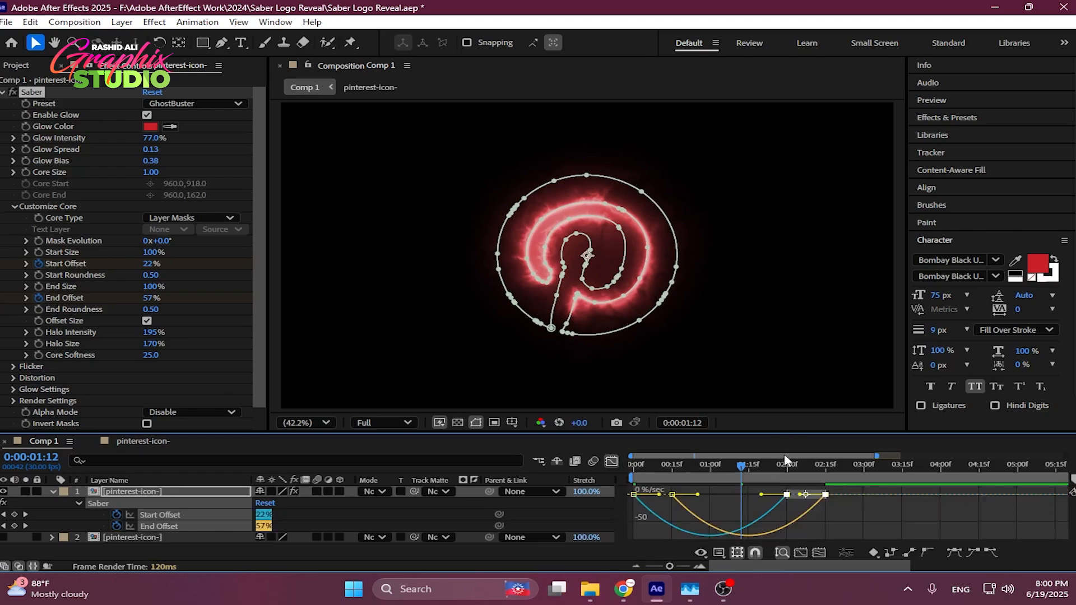
{"action": "left_click_drag", "start_coordinate": [767, 498], "coordinate": [577, 466]}
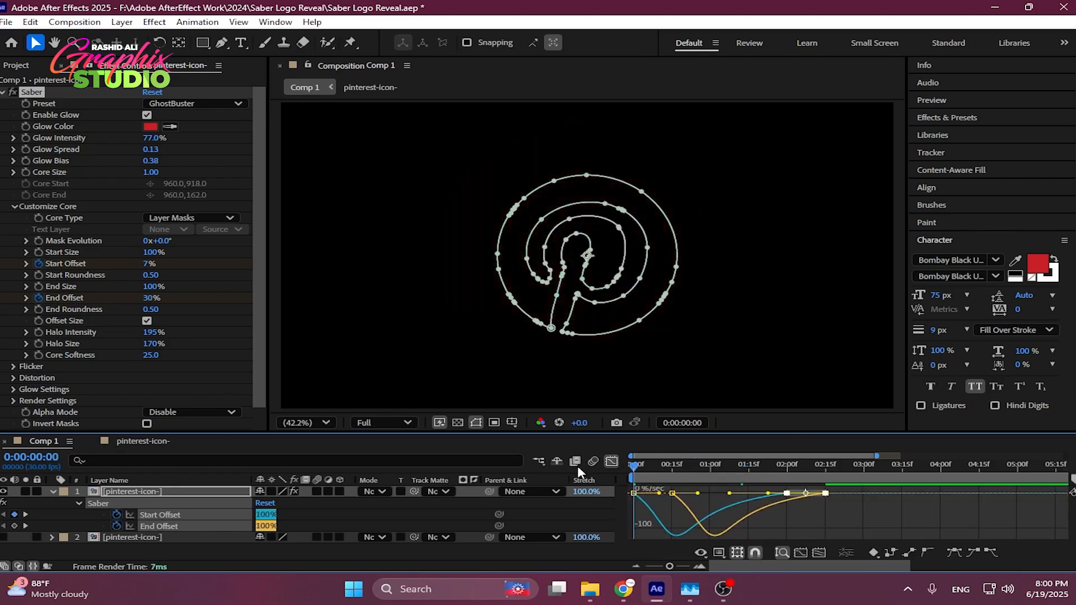
- Set the preview resolution to Half, play the outline animation, and return to the first frame
{"action": "key", "text": "space"}
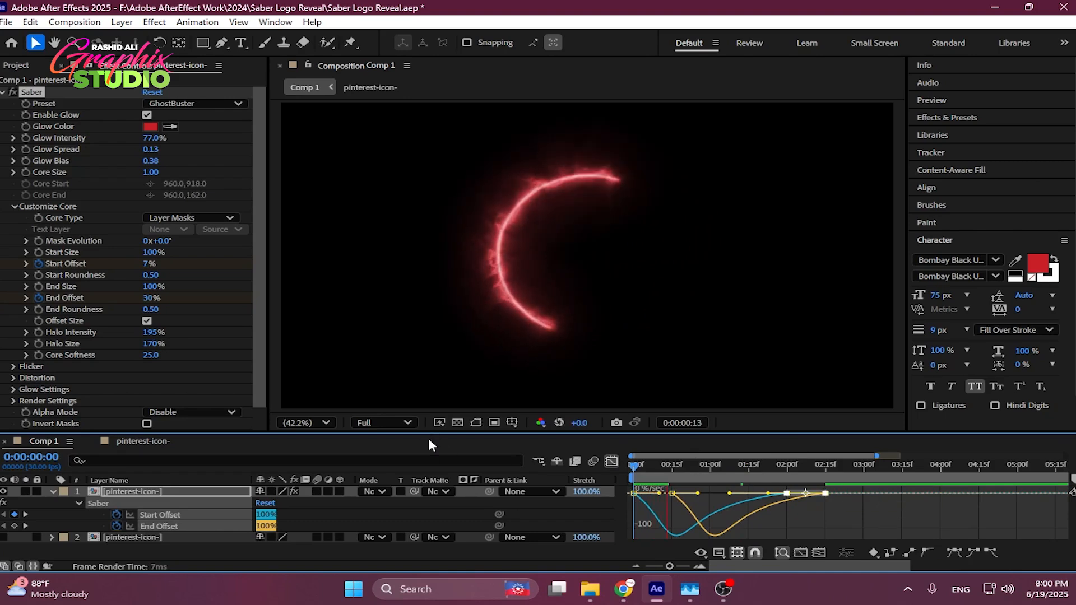
{"action": "left_click", "coordinate": [370, 422]}
{"action": "left_click", "coordinate": [378, 481]}
{"action": "left_click_drag", "start_coordinate": [647, 466], "coordinate": [635, 466]}
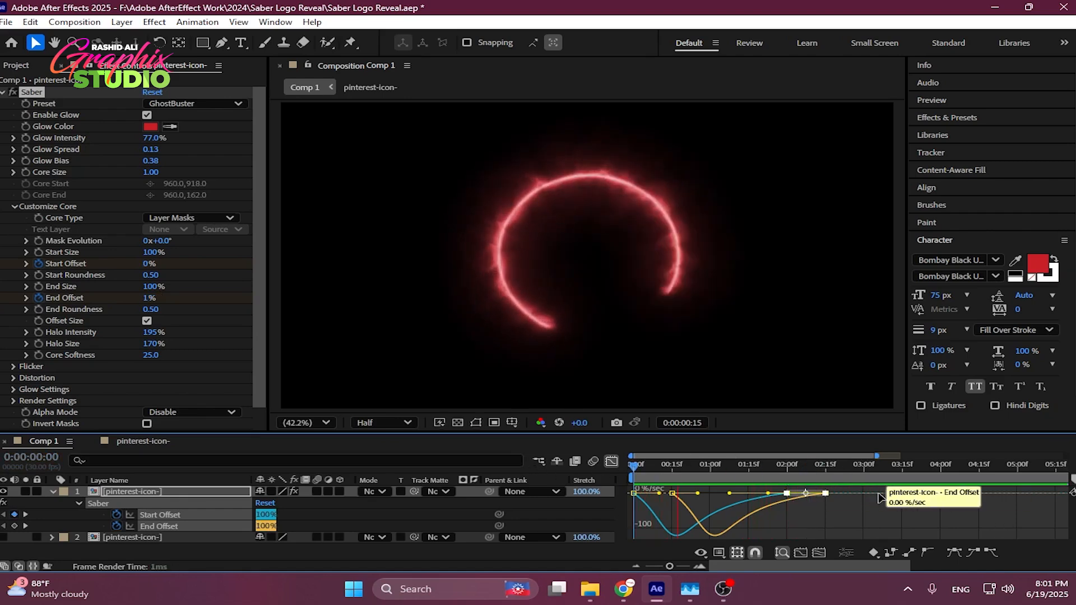
{"action": "key", "text": "space"}
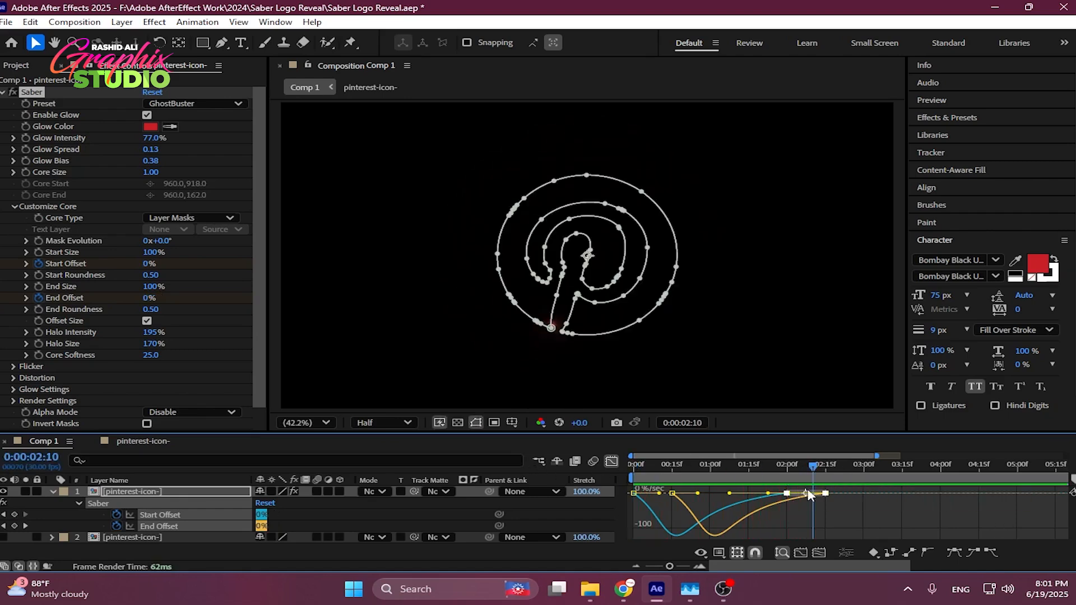
{"action": "left_click_drag", "start_coordinate": [813, 470], "coordinate": [540, 465]}
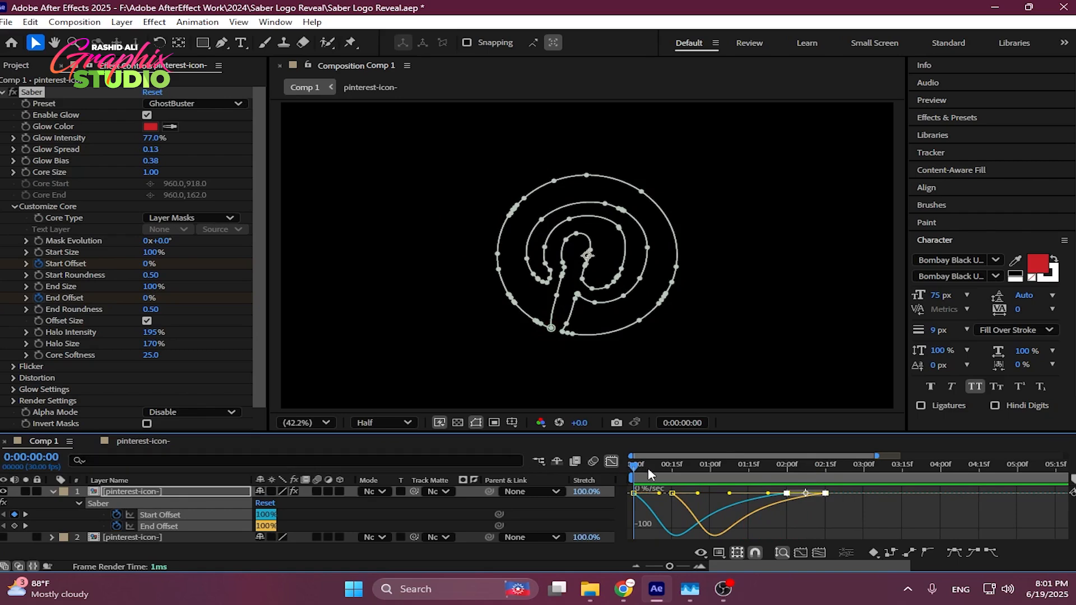
- Close the graph editor, enlarge the timeline area, and collapse the upper pinterest-icon- layer's properties
{"action": "left_click", "coordinate": [613, 462]}
{"action": "left_click_drag", "start_coordinate": [624, 434], "coordinate": [624, 379]}
{"action": "left_click", "coordinate": [52, 438]}
{"action": "left_click", "coordinate": [145, 483]}
- Duplicate the upper pinterest-icon- layer that carries the Saber glow and rename the lower copy "Pinterest- Red"
{"action": "left_click", "coordinate": [156, 437]}
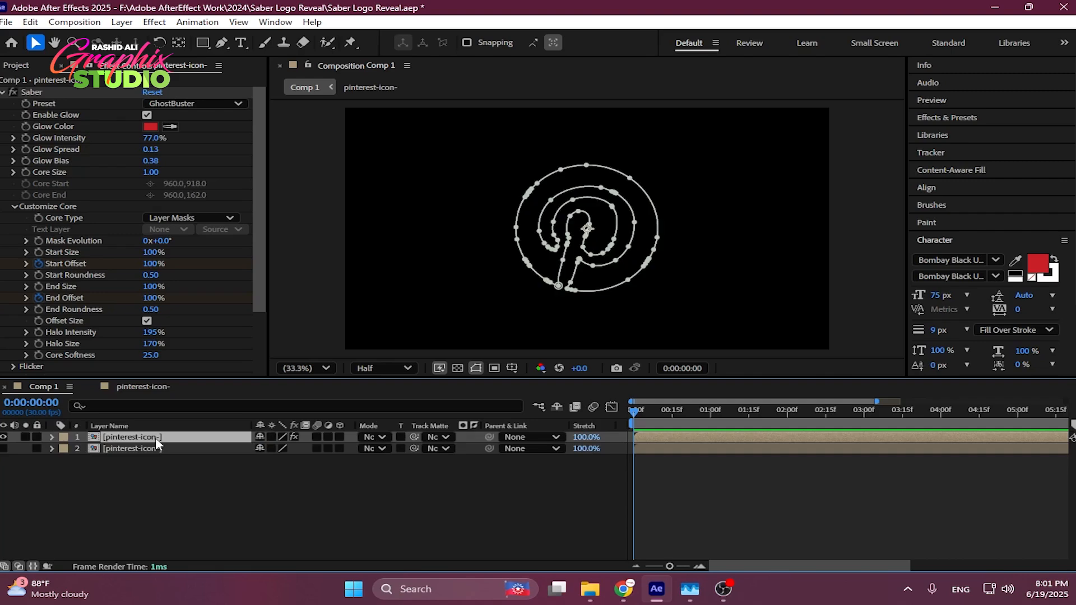
{"action": "key", "text": "ctrl+d"}
{"action": "left_click", "coordinate": [155, 448]}
{"action": "right_click", "coordinate": [156, 448]}
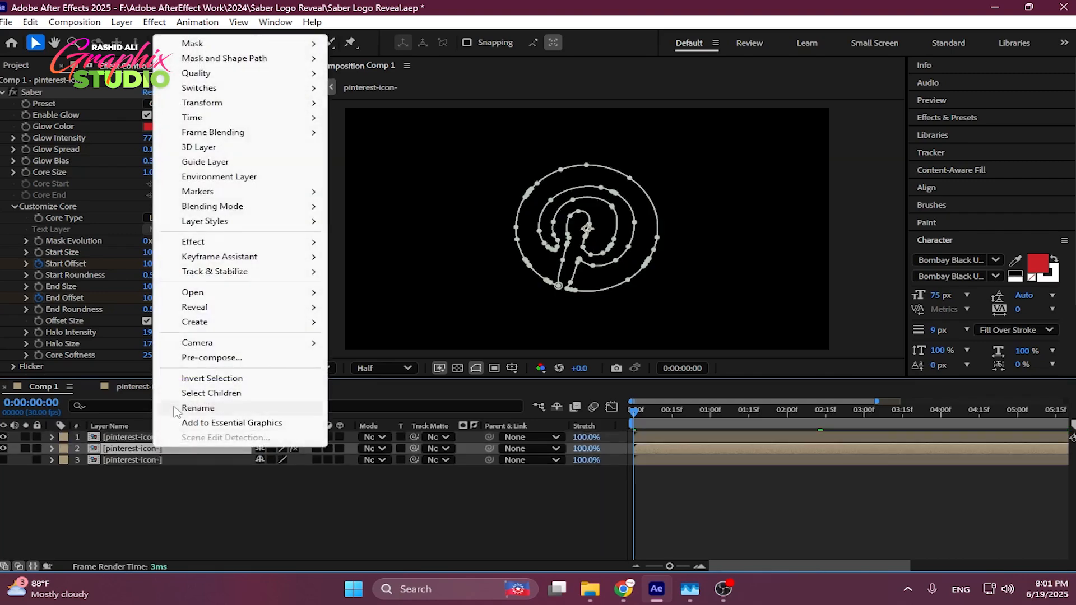
{"action": "left_click", "coordinate": [174, 407]}
{"action": "type", "text": "Pinte"}
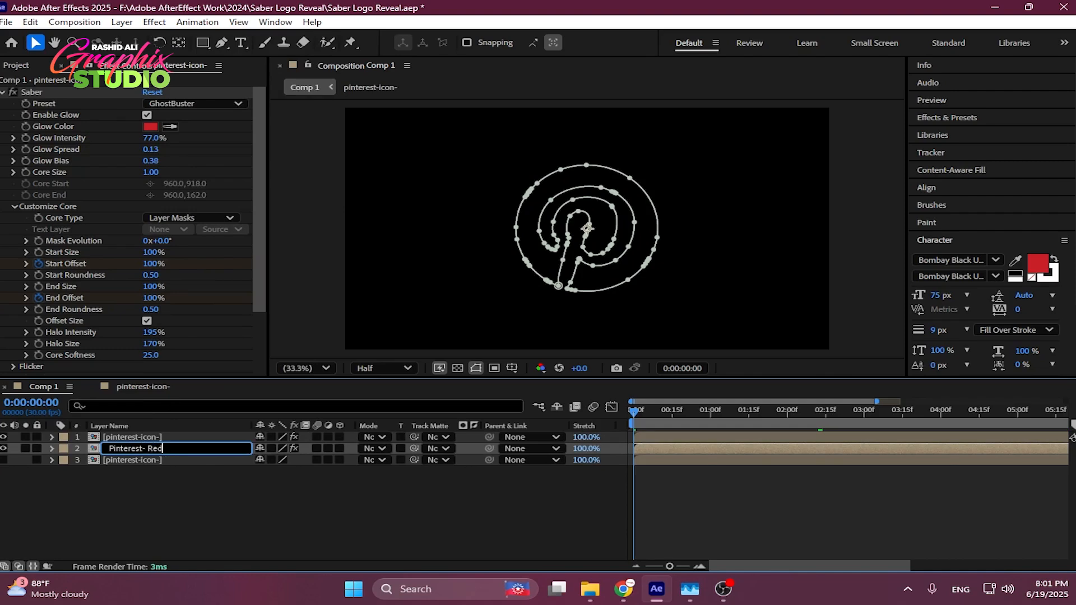
{"action": "type", "text": "rest- Red"}
{"action": "key", "text": "Return"}
- Rename the topmost glow layer "Pinterest- Pink", reusing the name copied from the Pinterest- Red layer
{"action": "right_click", "coordinate": [147, 451]}
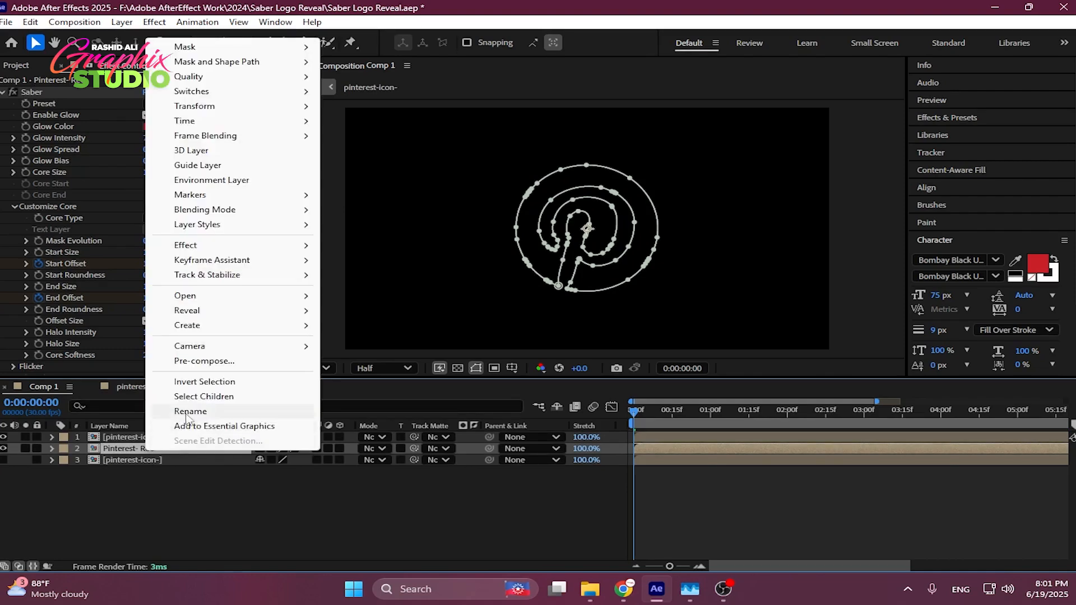
{"action": "left_click", "coordinate": [187, 412]}
{"action": "key", "text": "ctrl+c"}
{"action": "left_click", "coordinate": [123, 490]}
{"action": "left_click", "coordinate": [133, 437]}
{"action": "right_click", "coordinate": [134, 438]}
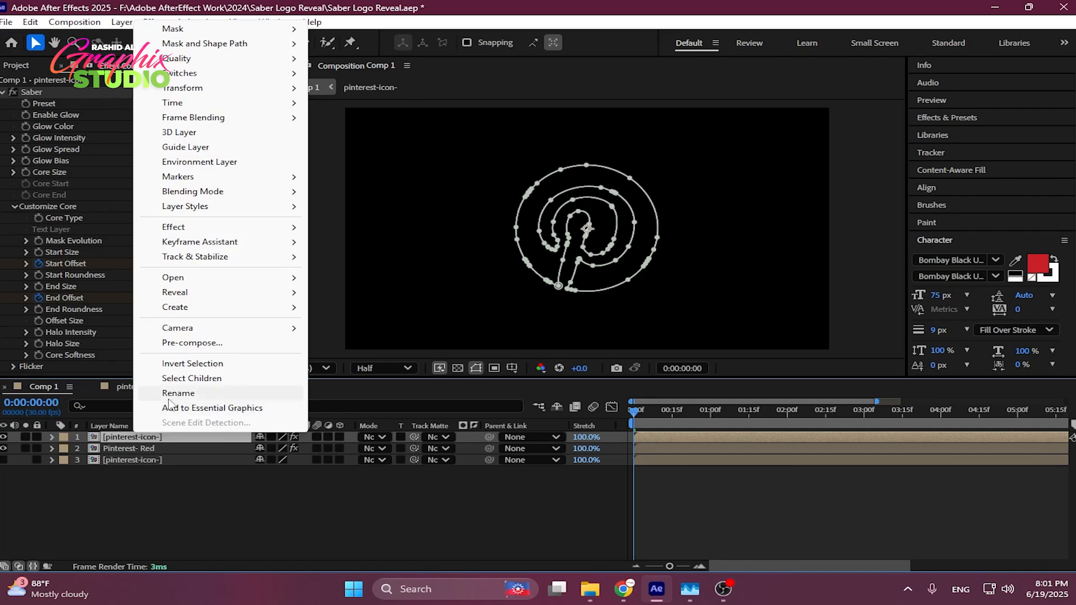
{"action": "left_click", "coordinate": [178, 394]}
{"action": "key", "text": "ctrl+v"}
{"action": "type", "text": "Pi"}
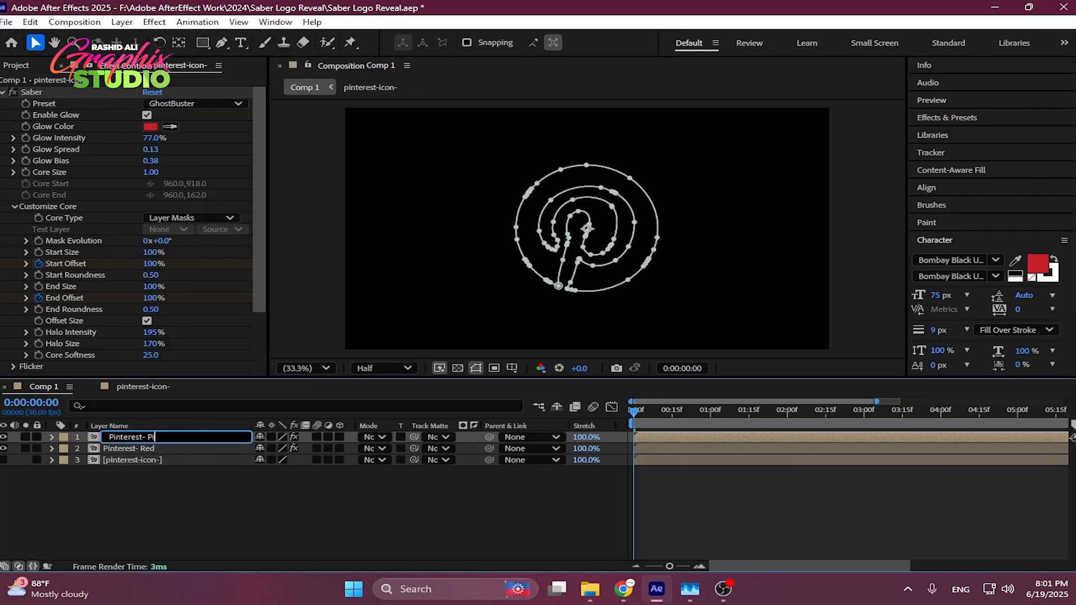
{"action": "type", "text": "nk"}
{"action": "key", "text": "Return"}
- Set the Pinterest- Pink layer's Saber glow color to pink (FF3EA2) and delay the layer by about 5 frames
{"action": "left_click", "coordinate": [150, 126]}
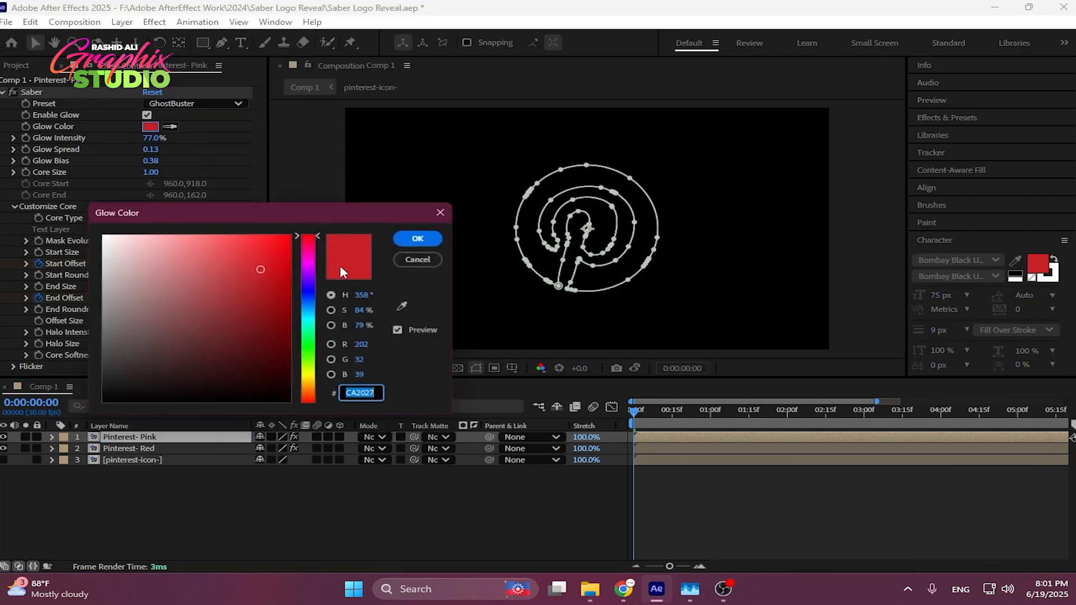
{"action": "left_click_drag", "start_coordinate": [311, 242], "coordinate": [244, 241]}
{"action": "left_click", "coordinate": [442, 242]}
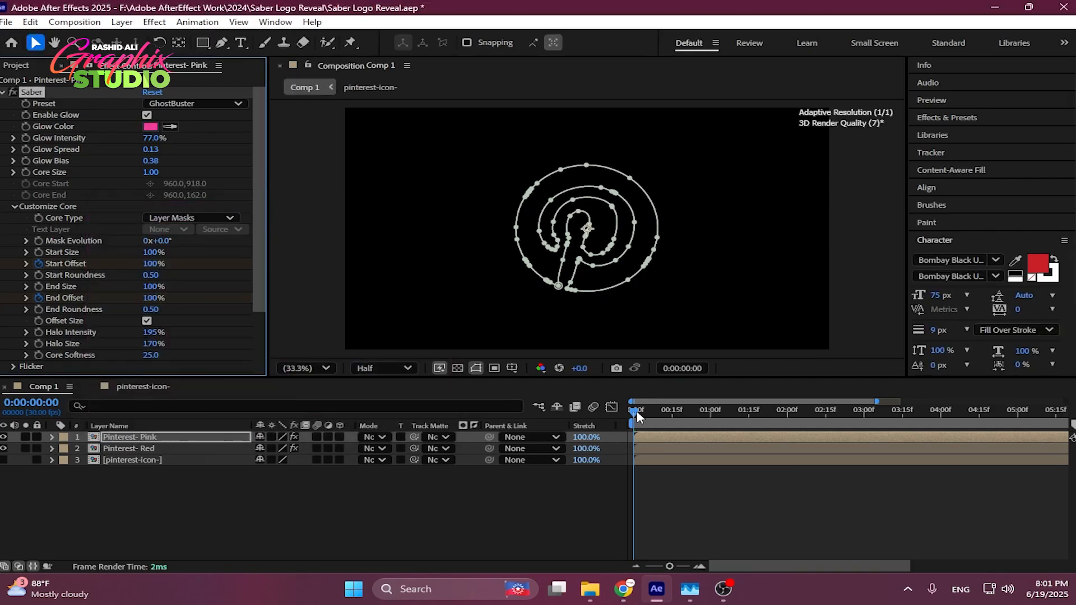
{"action": "mouse_move", "coordinate": [638, 415]}
{"action": "left_mouse_down"}
{"action": "mouse_move", "coordinate": [681, 414]}
{"action": "mouse_move", "coordinate": [712, 442]}
{"action": "left_mouse_up"}
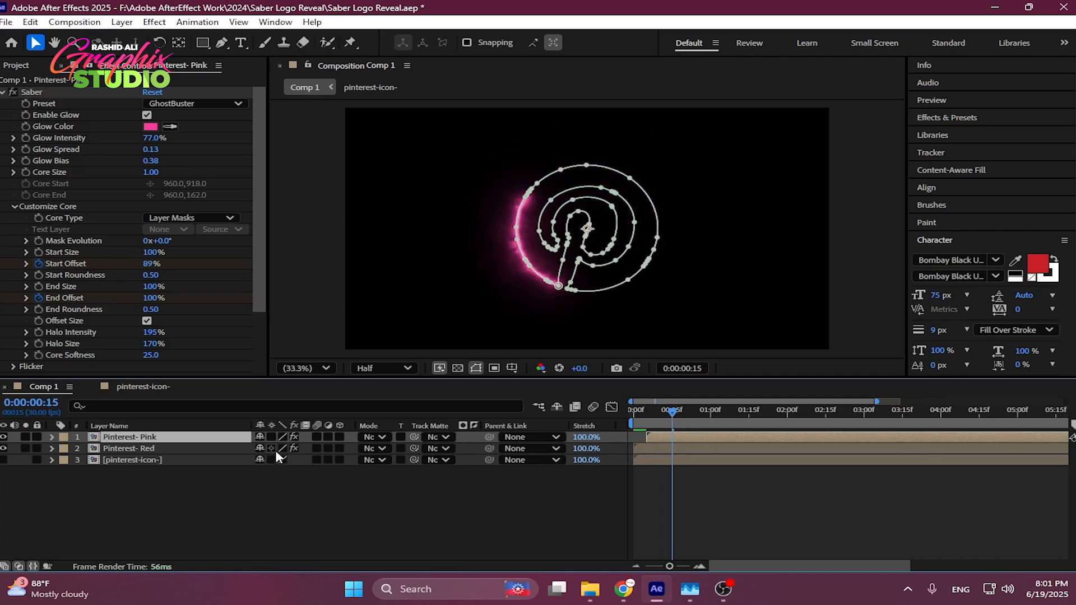
{"action": "mouse_move", "coordinate": [646, 420]}
{"action": "left_mouse_down"}
{"action": "mouse_move", "coordinate": [664, 412]}
{"action": "mouse_move", "coordinate": [636, 418]}
{"action": "mouse_move", "coordinate": [665, 417]}
{"action": "mouse_move", "coordinate": [638, 418]}
{"action": "mouse_move", "coordinate": [649, 419]}
{"action": "left_mouse_up"}
{"action": "left_click", "coordinate": [666, 412]}
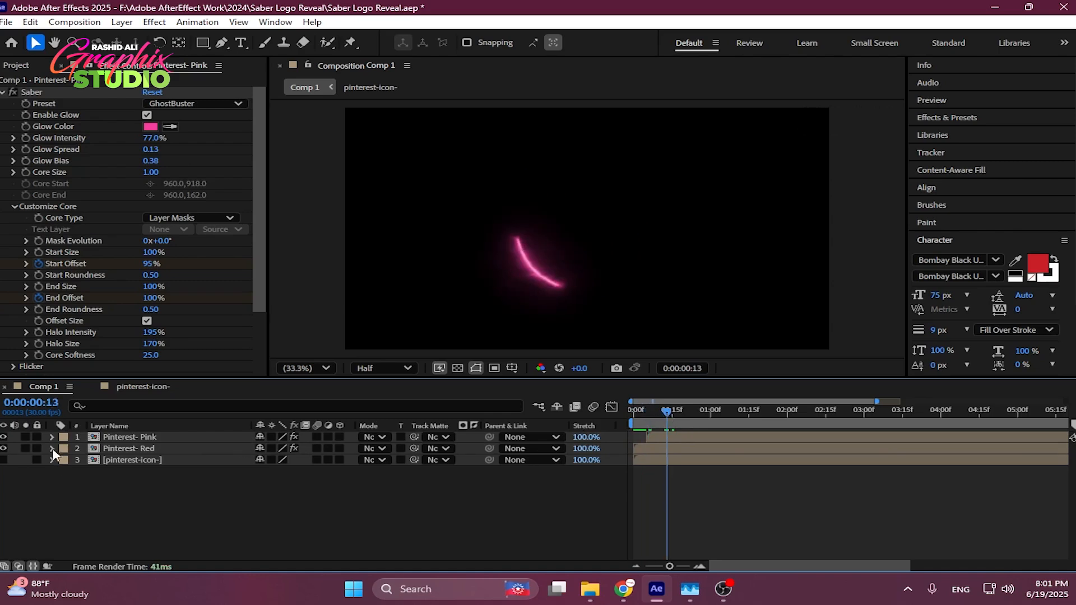
- Show the plain pinterest-icon- layer together with Pinterest- Red, hide Pinterest- Pink, and move the playhead to frame 21
{"action": "left_click", "coordinate": [137, 459]}
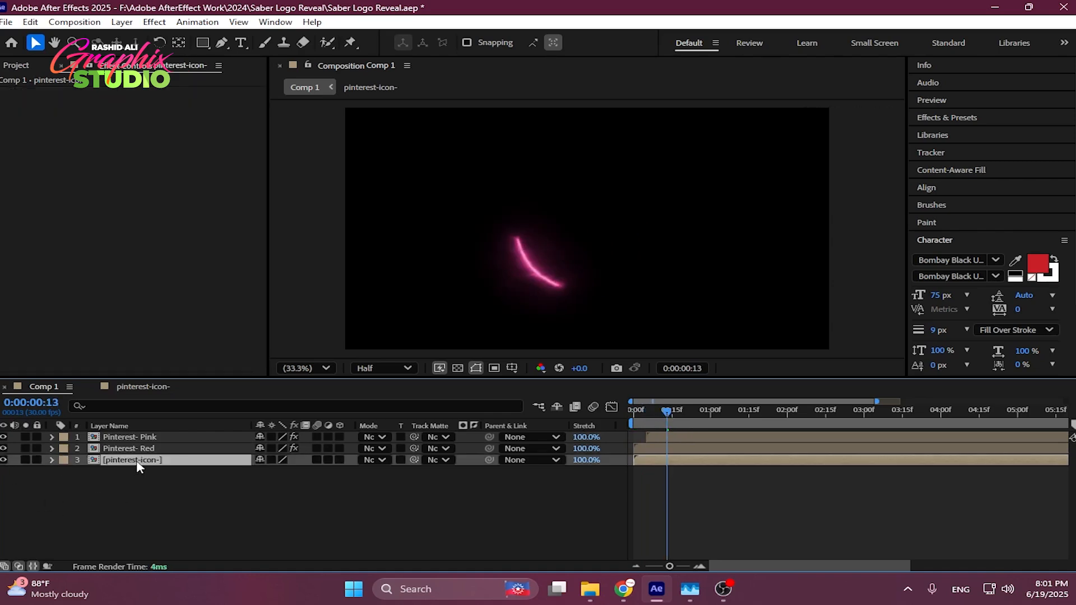
{"action": "left_click", "coordinate": [3, 460], "text": "alt"}
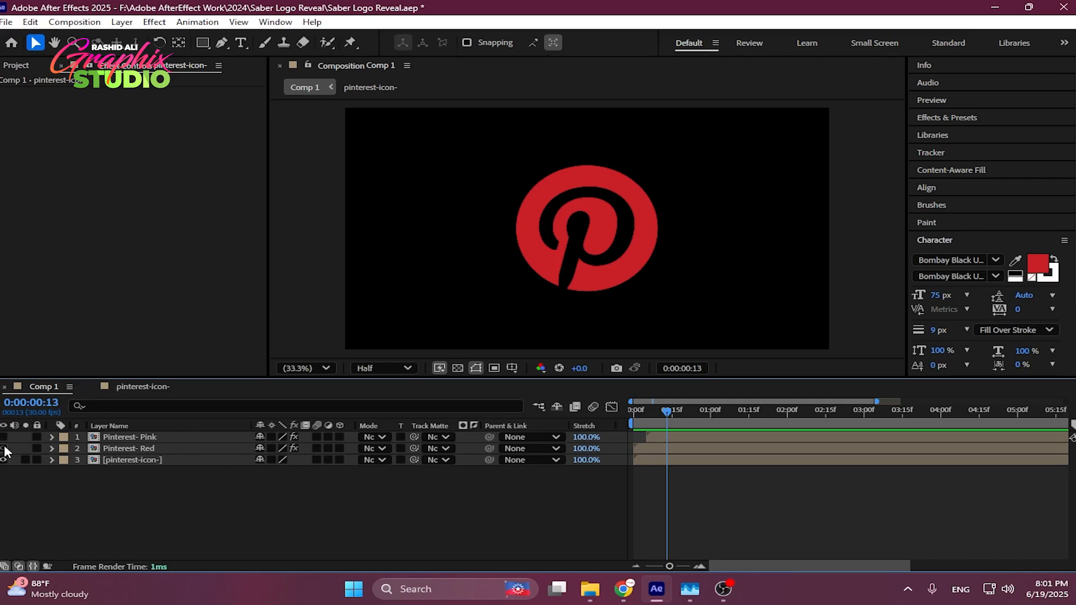
{"action": "left_click", "coordinate": [4, 448], "text": "alt"}
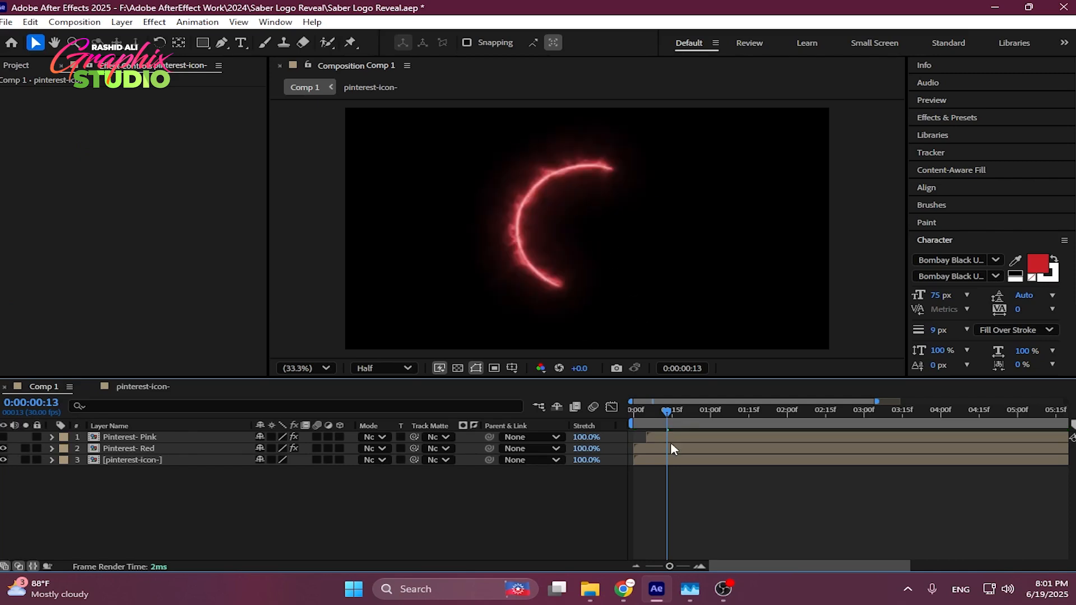
{"action": "left_click_drag", "start_coordinate": [673, 413], "coordinate": [687, 412]}
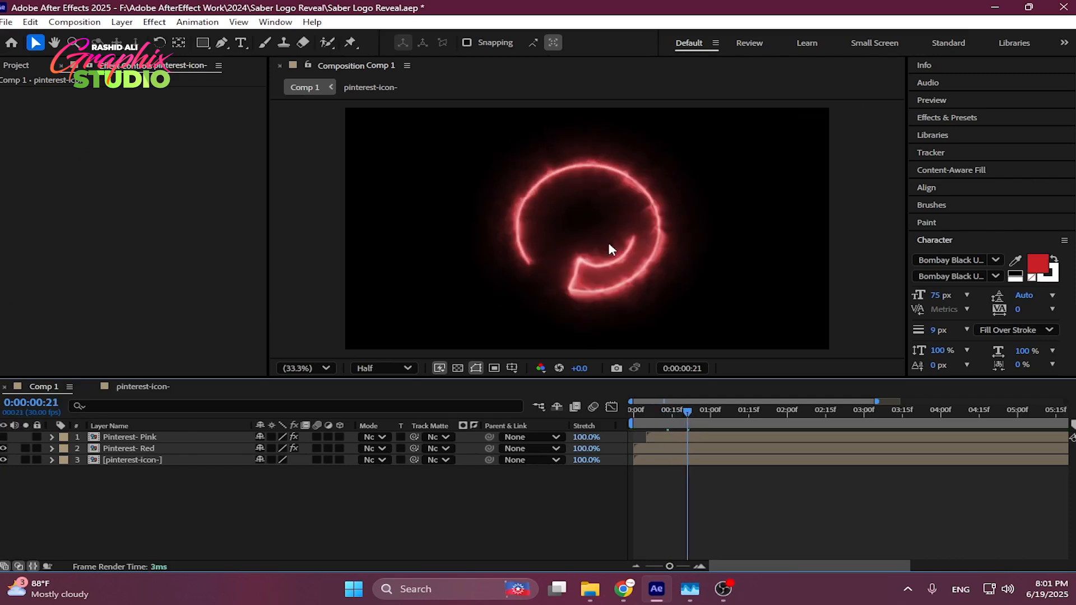
- Set Composite Settings to Transparent in the Pinterest- Red layer's Saber render settings
{"action": "left_click", "coordinate": [154, 448]}
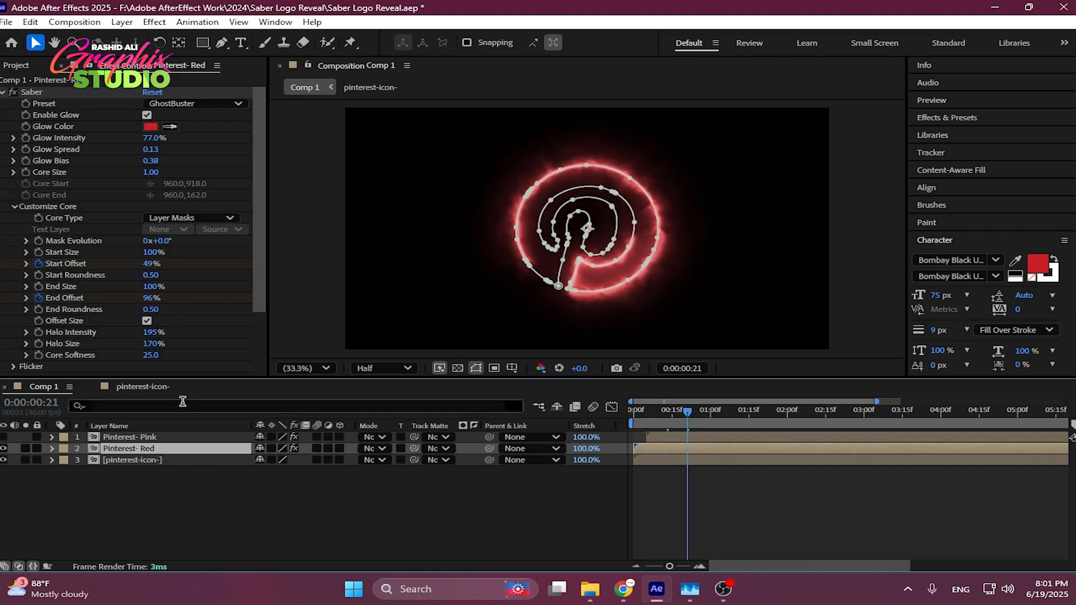
{"action": "left_click_drag", "start_coordinate": [258, 239], "coordinate": [258, 301]}
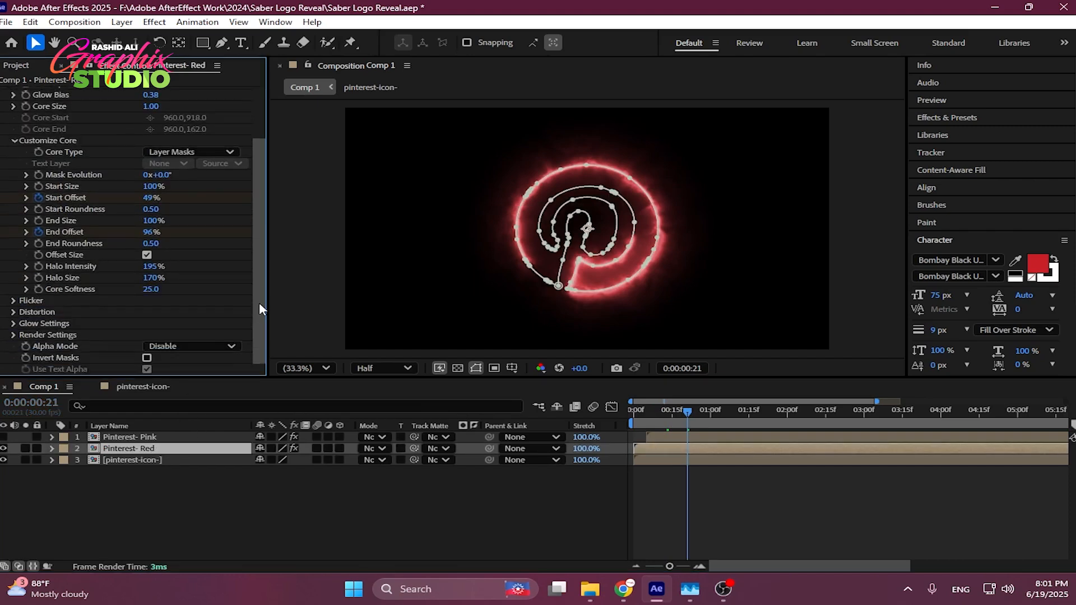
{"action": "left_click", "coordinate": [15, 335]}
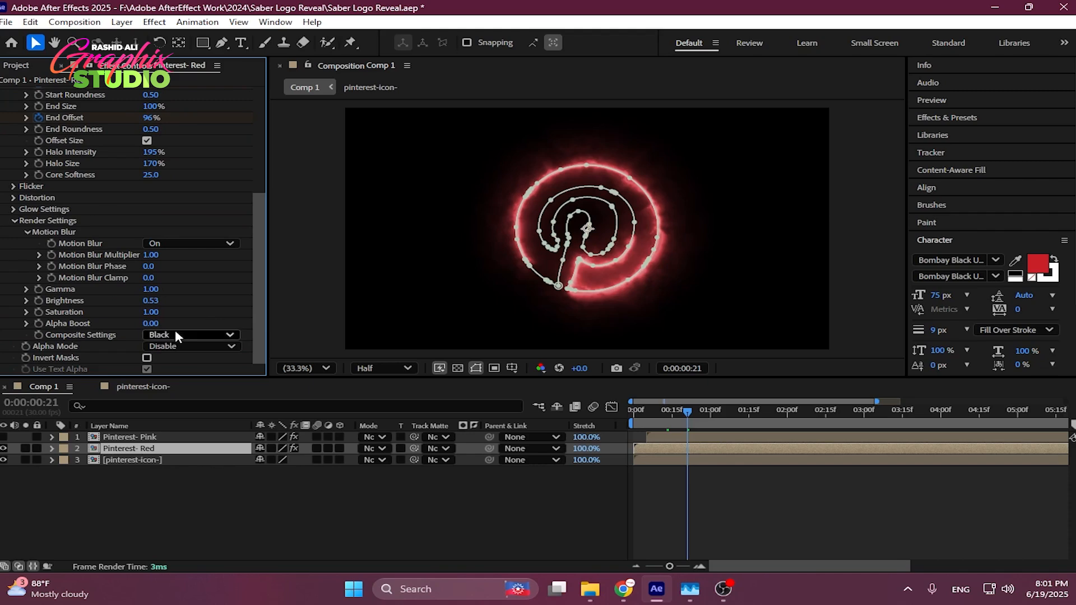
{"action": "left_click", "coordinate": [167, 335]}
{"action": "left_click", "coordinate": [185, 351]}
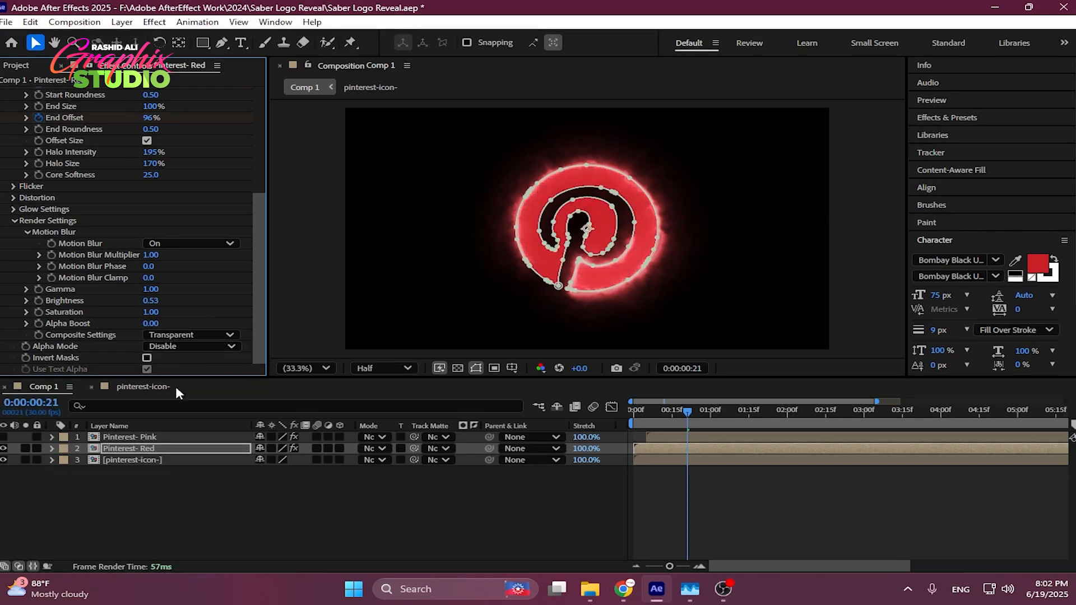
- Set Composite Settings to Transparent in the Pinterest- Pink layer's Saber render settings and collapse that group
{"action": "left_click", "coordinate": [147, 437]}
{"action": "scroll", "coordinate": [191, 304], "scroll_direction": "down", "scroll_amount": 3}
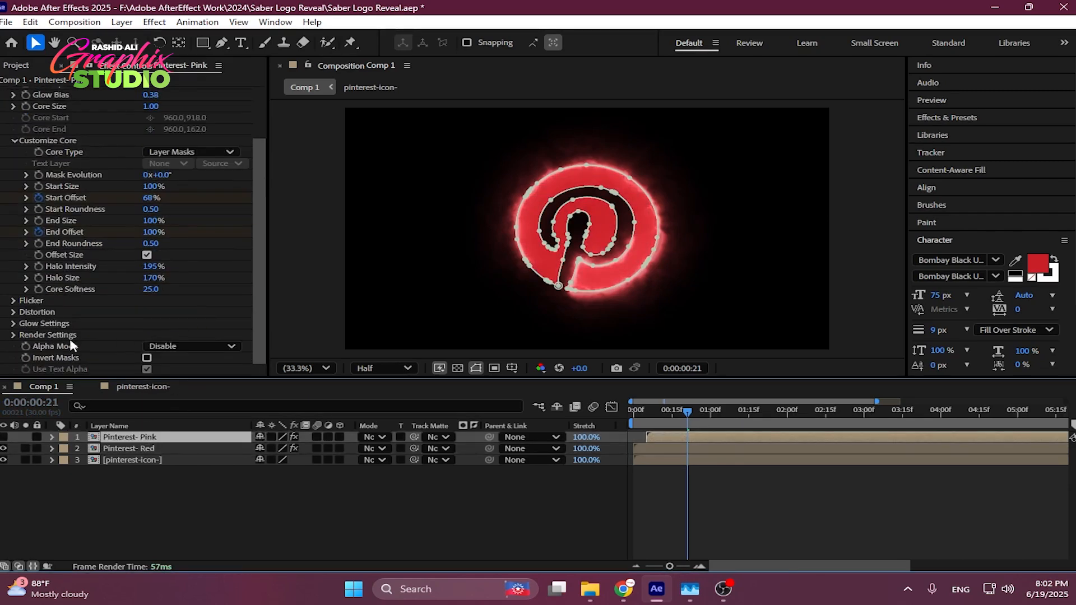
{"action": "left_click", "coordinate": [17, 336]}
{"action": "left_click", "coordinate": [195, 370]}
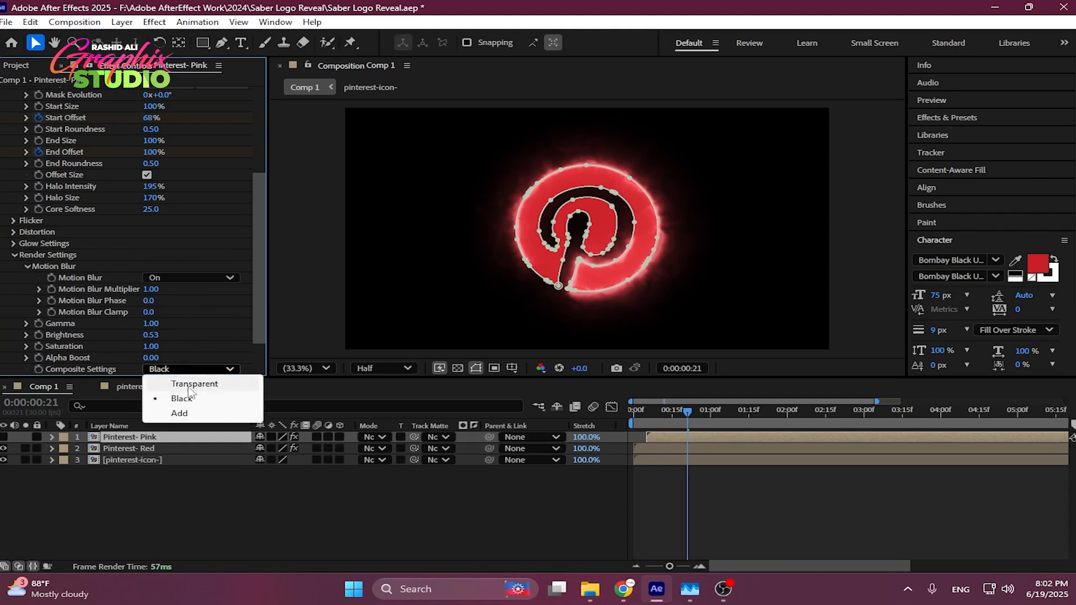
{"action": "left_click", "coordinate": [194, 384]}
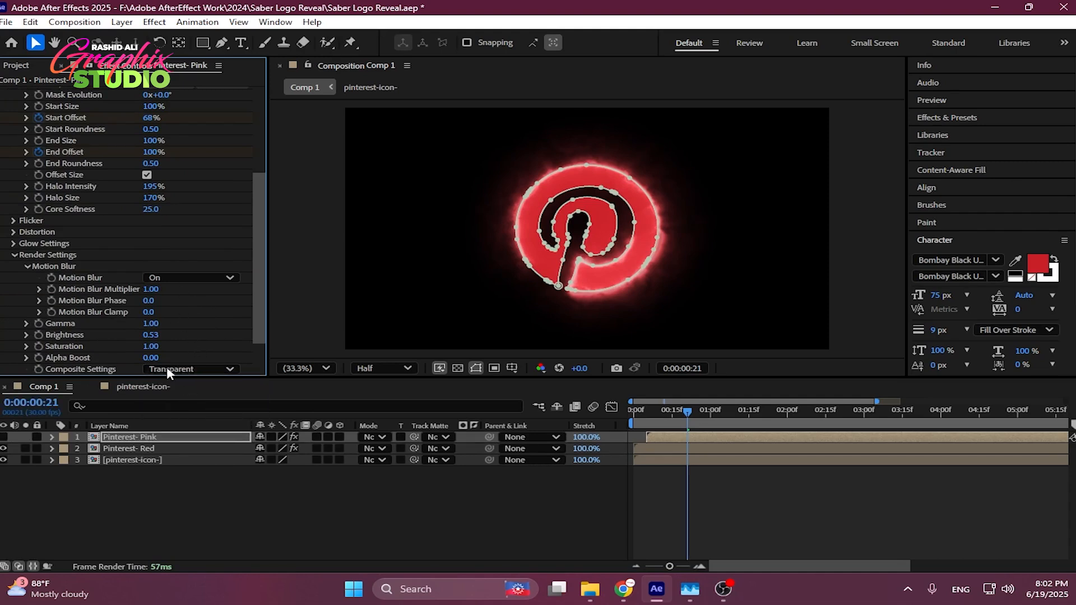
{"action": "left_click", "coordinate": [15, 255]}
- Preview the reveal from the first frame and make the Pinterest- Pink layer visible again
{"action": "left_click", "coordinate": [320, 476]}
{"action": "key", "text": "Home"}
{"action": "key", "text": "space"}
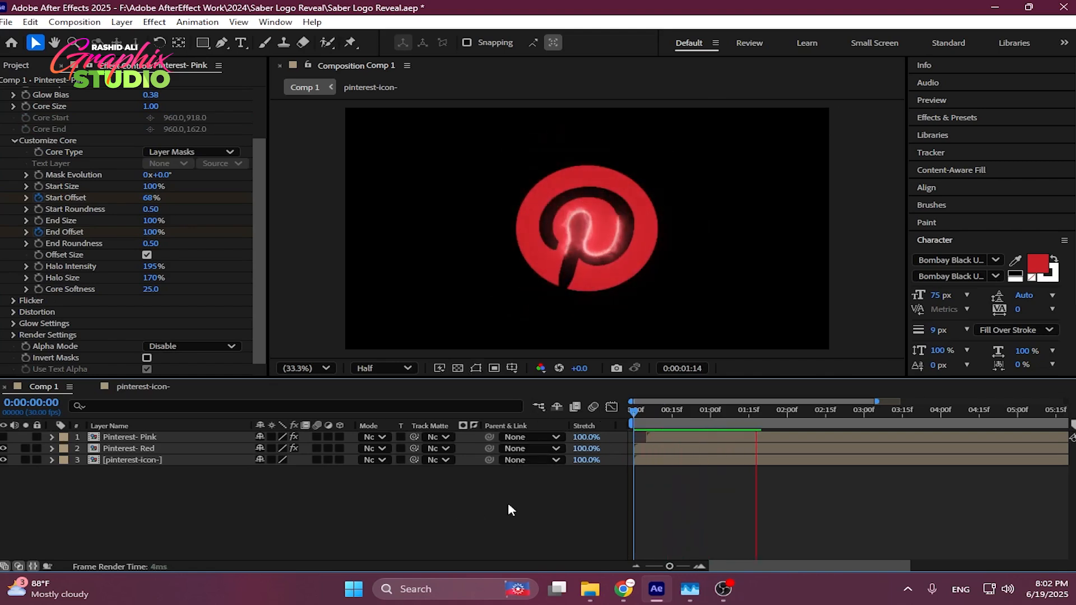
{"action": "key", "text": "space"}
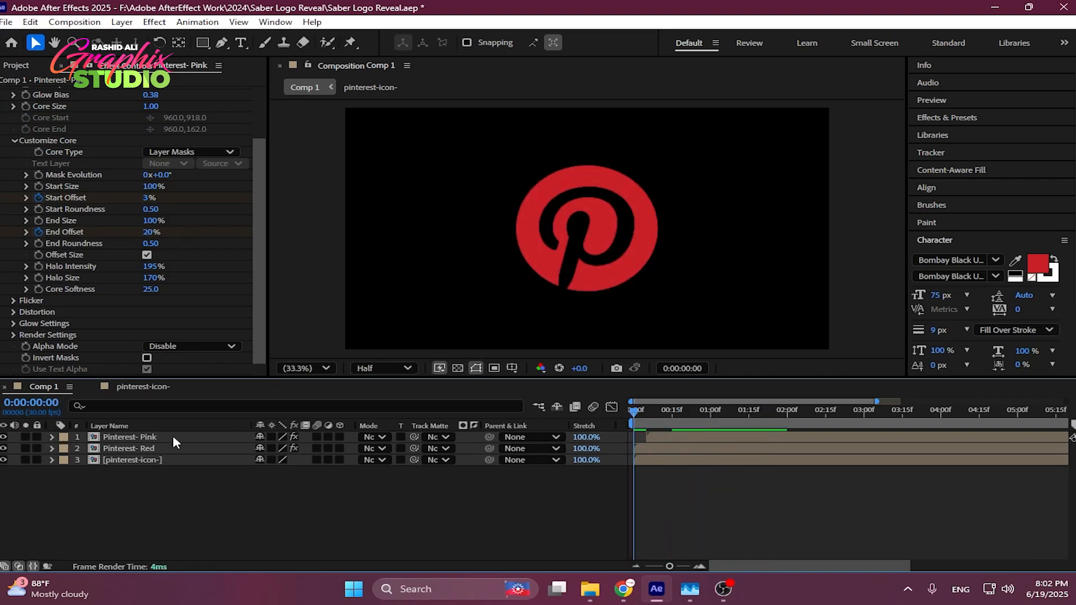
- Scrub the reveal's opening frames and try starting Pinterest- Pink at the first frame, returning it to its delay of about 5 frames
{"action": "left_click", "coordinate": [174, 438]}
{"action": "key", "text": "space"}
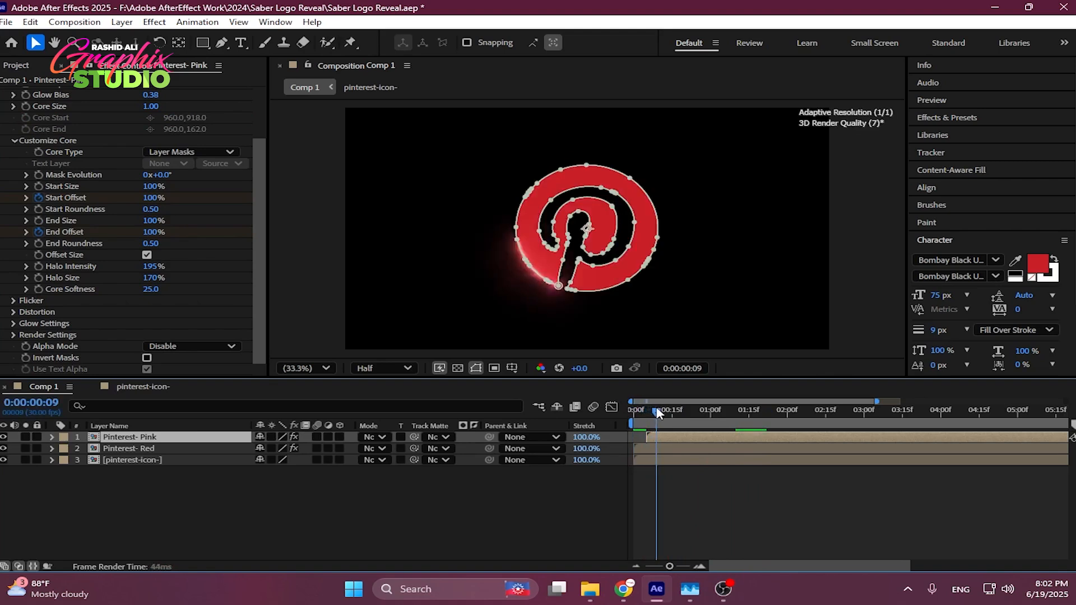
{"action": "left_click", "coordinate": [546, 511]}
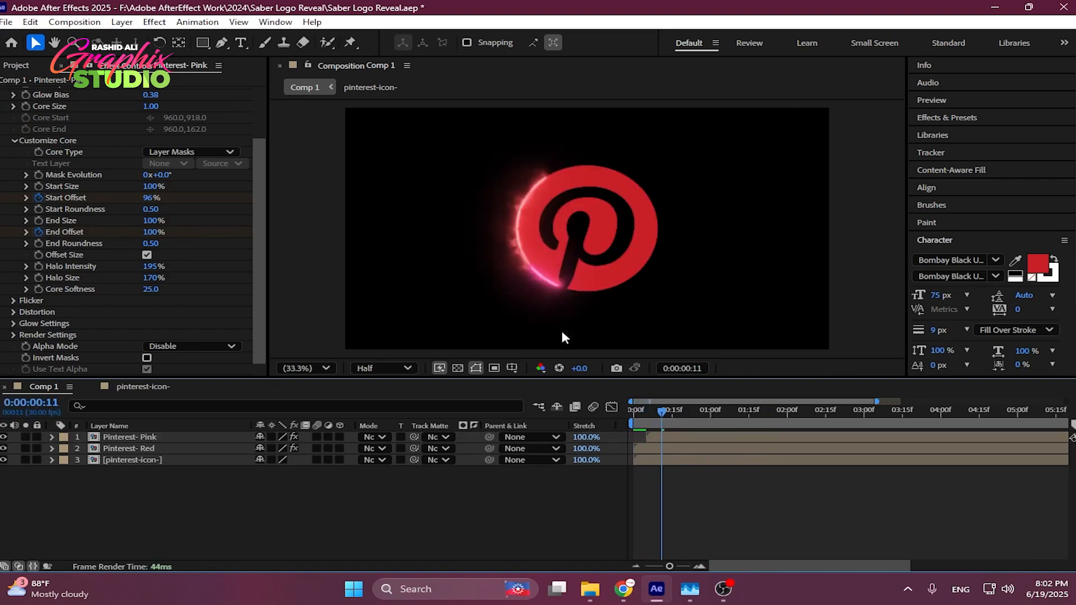
{"action": "left_click", "coordinate": [686, 437]}
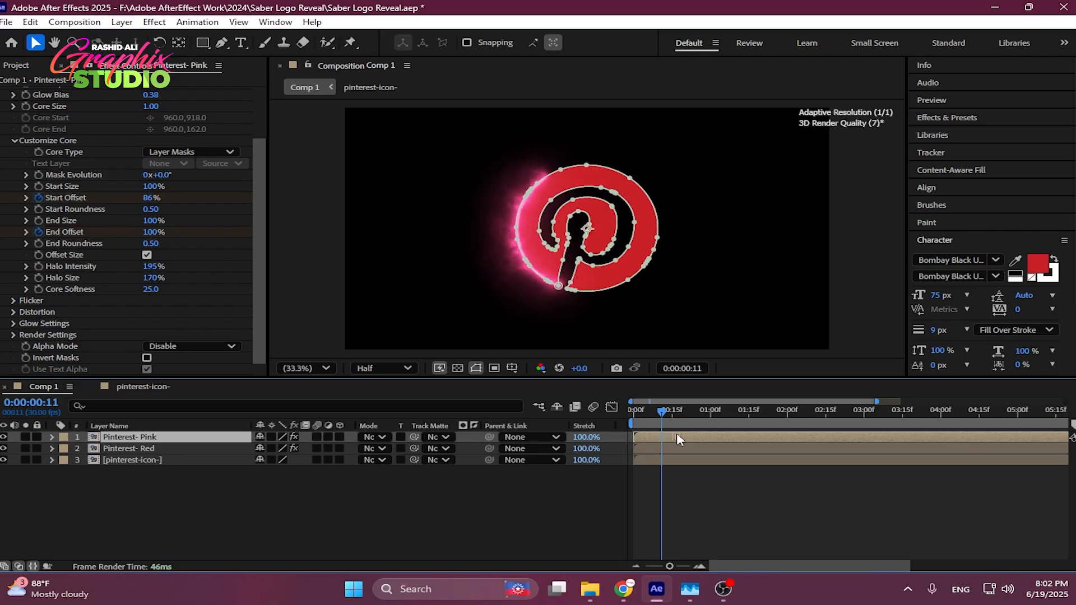
{"action": "mouse_move", "coordinate": [669, 413]}
{"action": "left_mouse_down"}
{"action": "mouse_move", "coordinate": [644, 412]}
{"action": "mouse_move", "coordinate": [665, 413]}
{"action": "left_mouse_up"}
{"action": "left_click", "coordinate": [508, 484]}
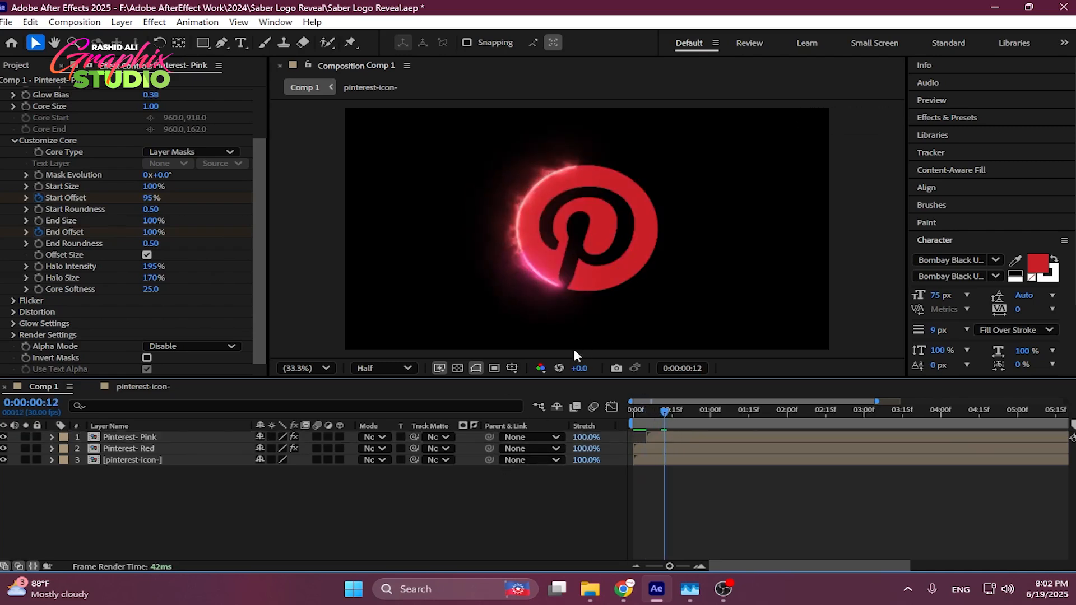
- Change the Pinterest- Pink layer's Saber glow color to magenta (F83EFF)
{"action": "left_click", "coordinate": [166, 438]}
{"action": "scroll", "coordinate": [88, 145], "scroll_direction": "up", "scroll_amount": 2}
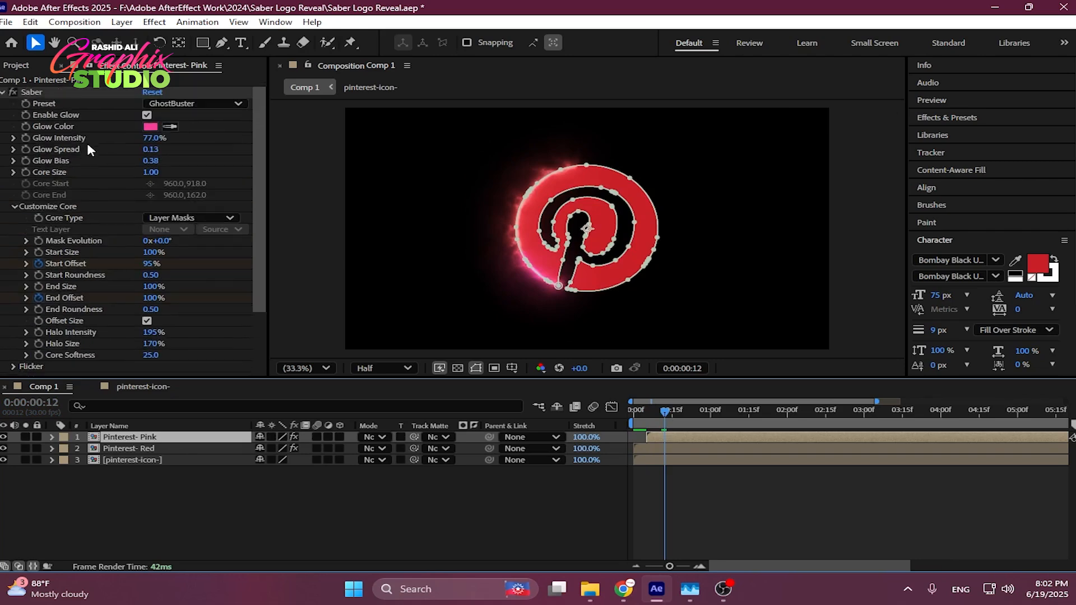
{"action": "left_click", "coordinate": [149, 126]}
{"action": "left_click_drag", "start_coordinate": [257, 257], "coordinate": [244, 214]}
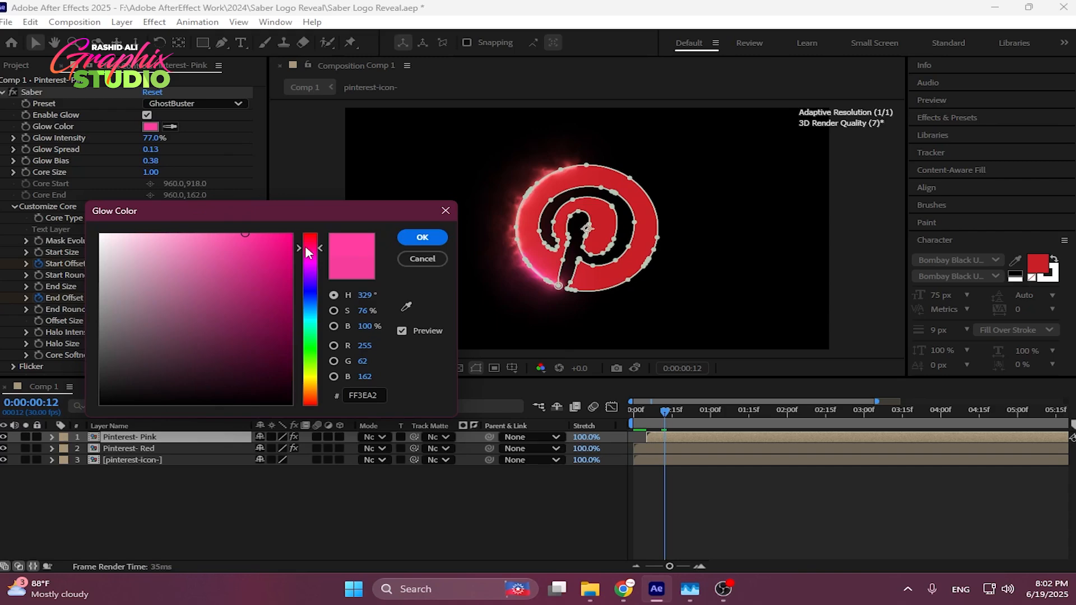
{"action": "left_click_drag", "start_coordinate": [305, 245], "coordinate": [318, 326]}
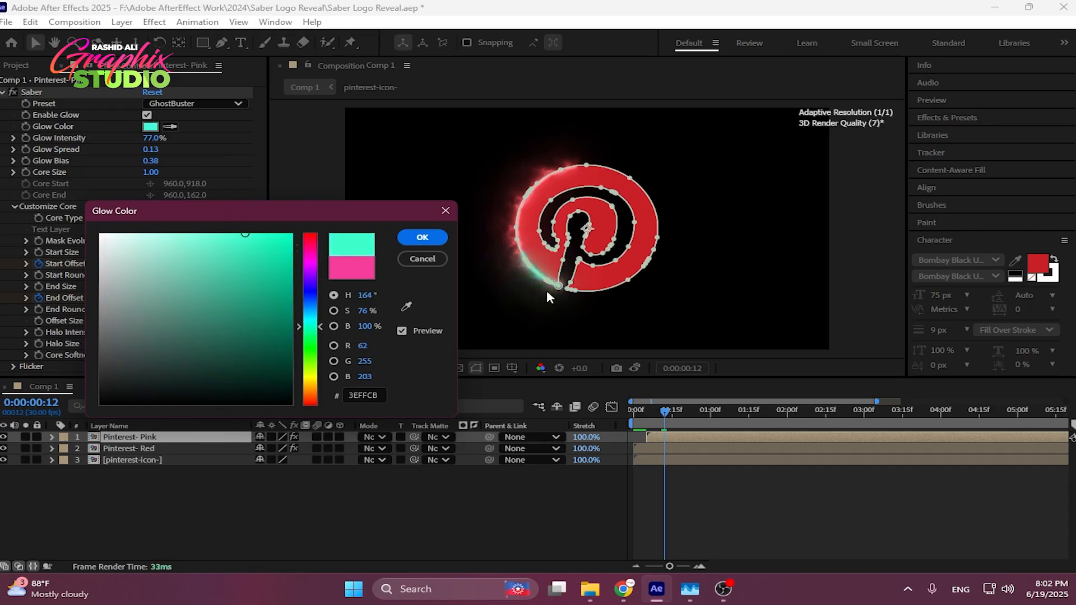
{"action": "mouse_move", "coordinate": [316, 272]}
{"action": "left_mouse_down"}
{"action": "mouse_move", "coordinate": [311, 250]}
{"action": "mouse_move", "coordinate": [311, 261]}
{"action": "left_mouse_up"}
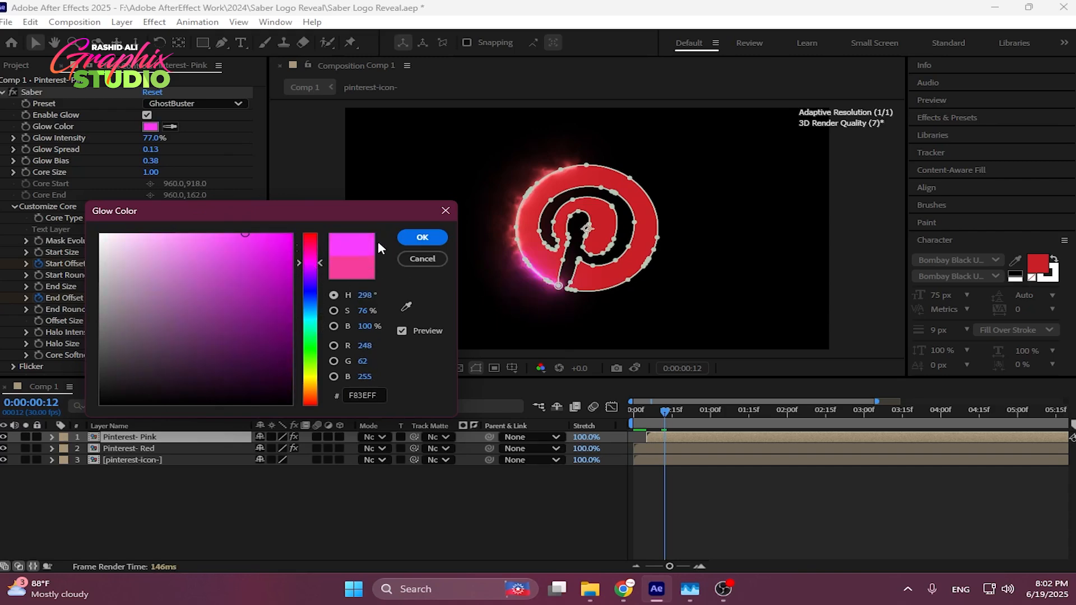
{"action": "left_click", "coordinate": [421, 237]}
- Duplicate the Pinterest- Pink layer and rename the copy "Pinterest- Blue"
{"action": "key", "text": "ctrl+d"}
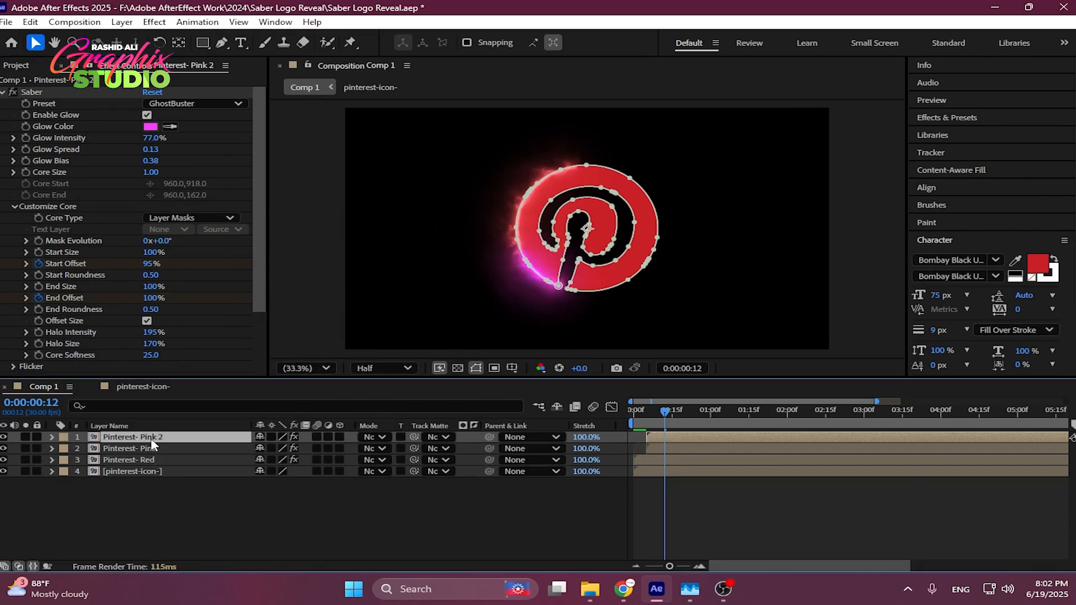
{"action": "right_click", "coordinate": [153, 443]}
{"action": "left_click", "coordinate": [195, 400]}
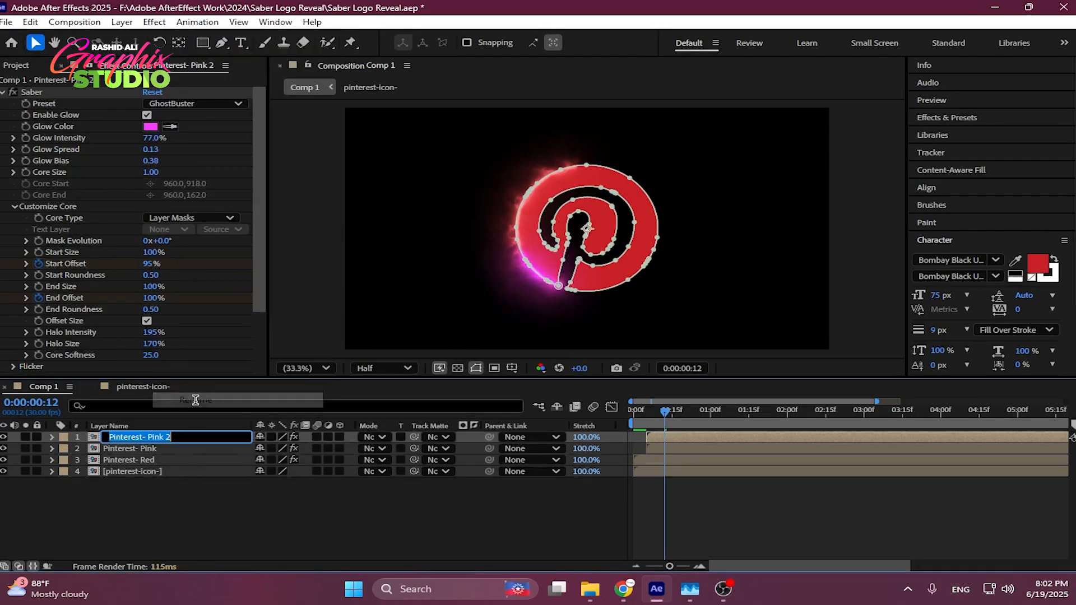
{"action": "key", "text": "End"}
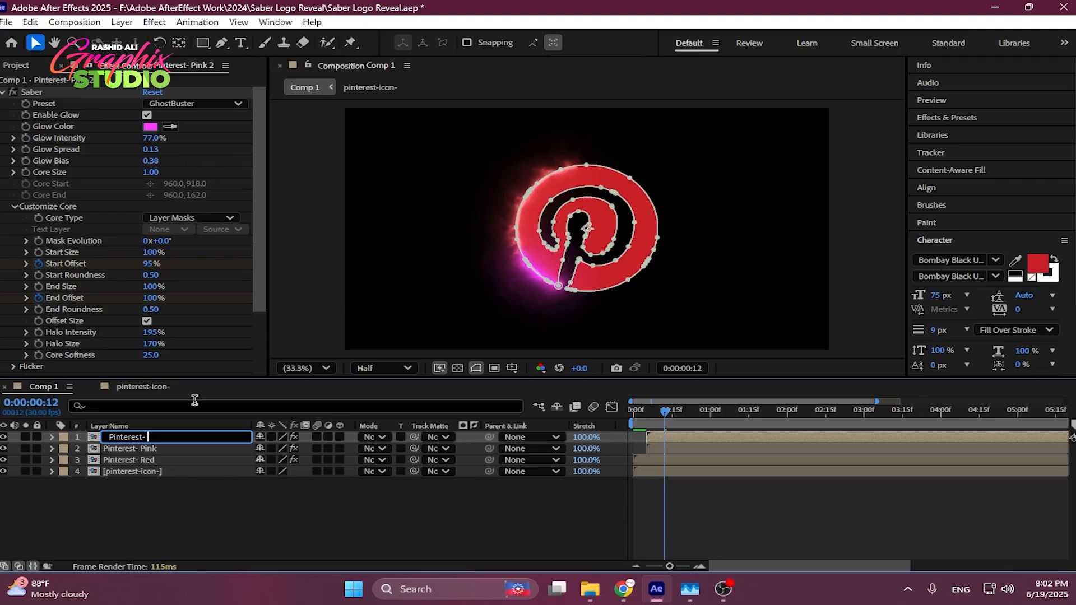
{"action": "key", "text": "Return"}
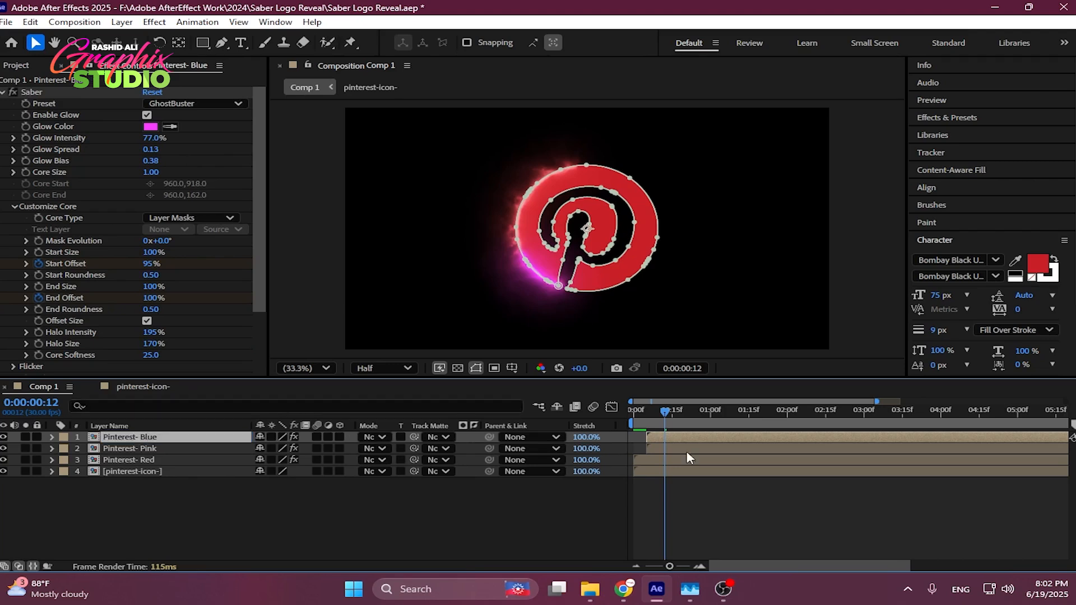
- Start the Pinterest- Blue layer about 6 frames after Pinterest- Pink and set its Saber glow color to amber (F5B51D)
{"action": "left_click_drag", "start_coordinate": [684, 438], "coordinate": [698, 439]}
{"action": "left_click", "coordinate": [685, 410]}
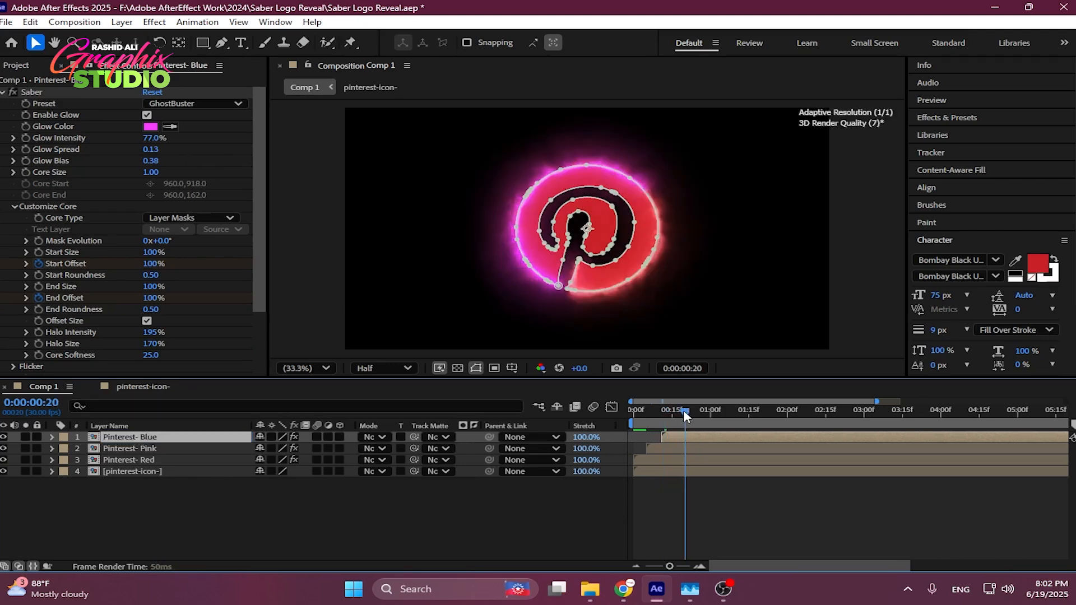
{"action": "left_click", "coordinate": [151, 126]}
{"action": "left_click", "coordinate": [311, 287]}
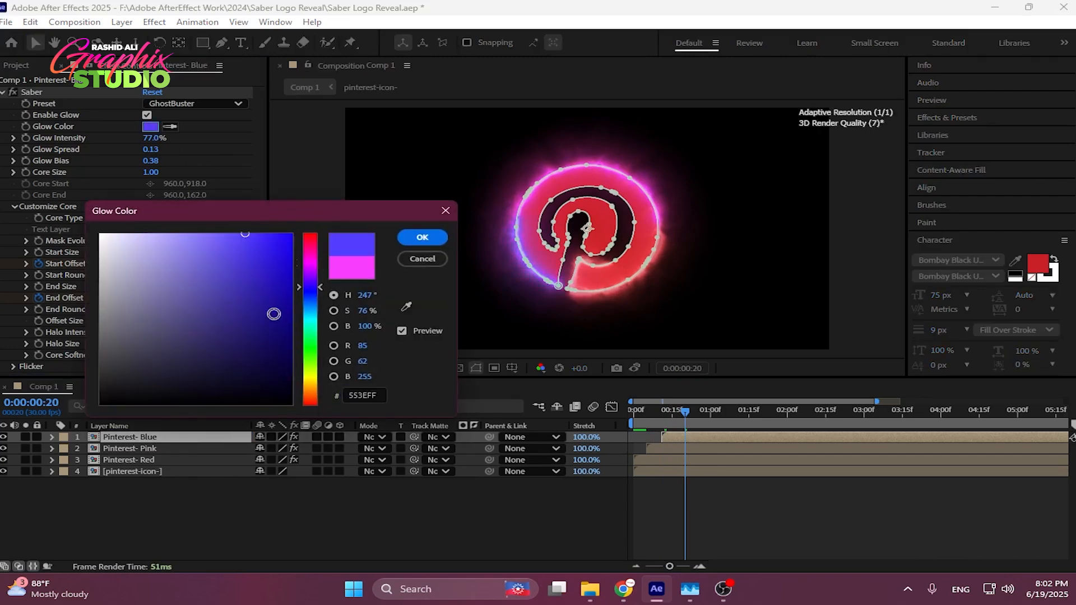
{"action": "left_click_drag", "start_coordinate": [271, 311], "coordinate": [273, 247]}
{"action": "left_click", "coordinate": [311, 308]}
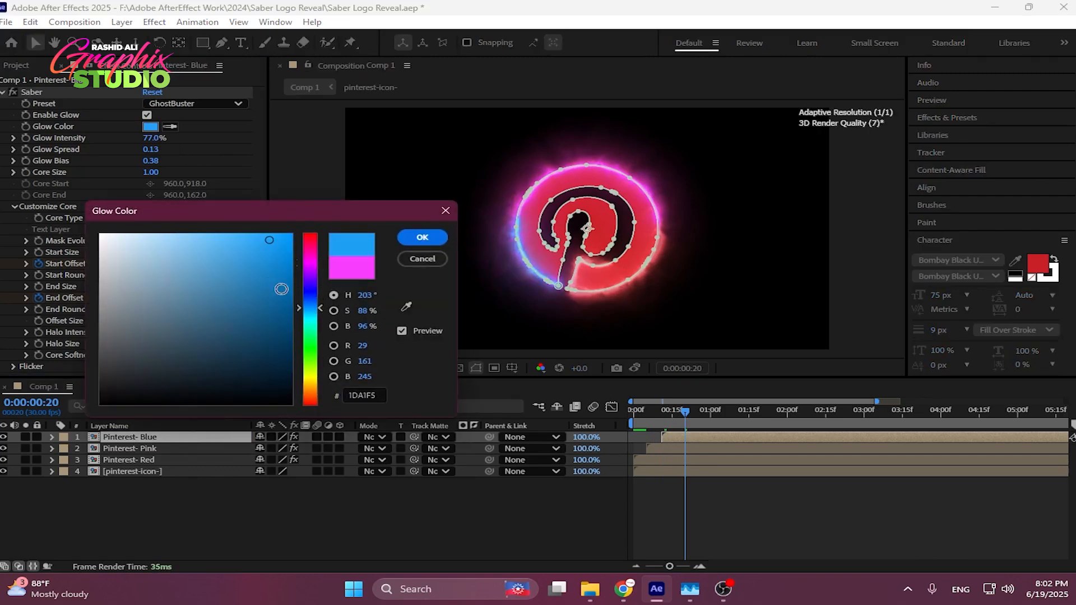
{"action": "left_click_drag", "start_coordinate": [313, 313], "coordinate": [308, 386]}
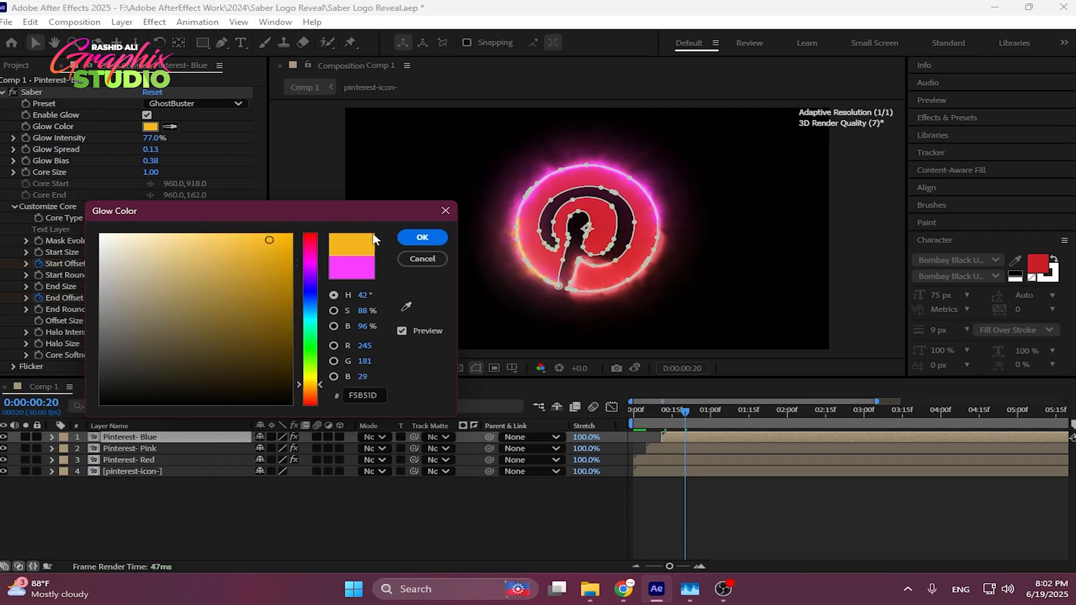
{"action": "left_click", "coordinate": [422, 237]}
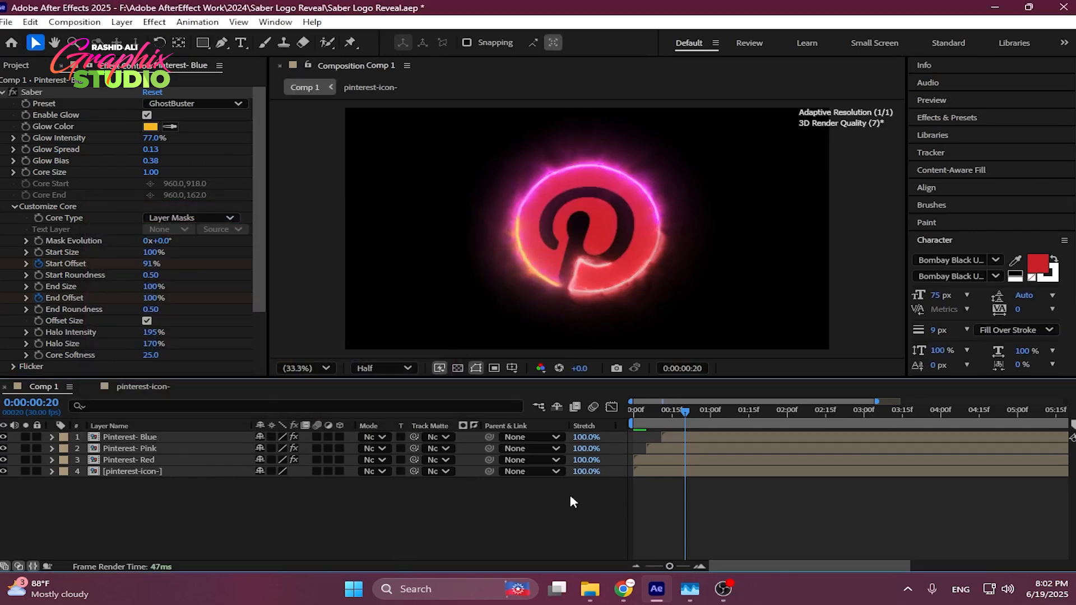
- Rename the Pinterest- Blue layer as "Pinterest- yellow"
{"action": "right_click", "coordinate": [145, 440]}
{"action": "left_click", "coordinate": [181, 400]}
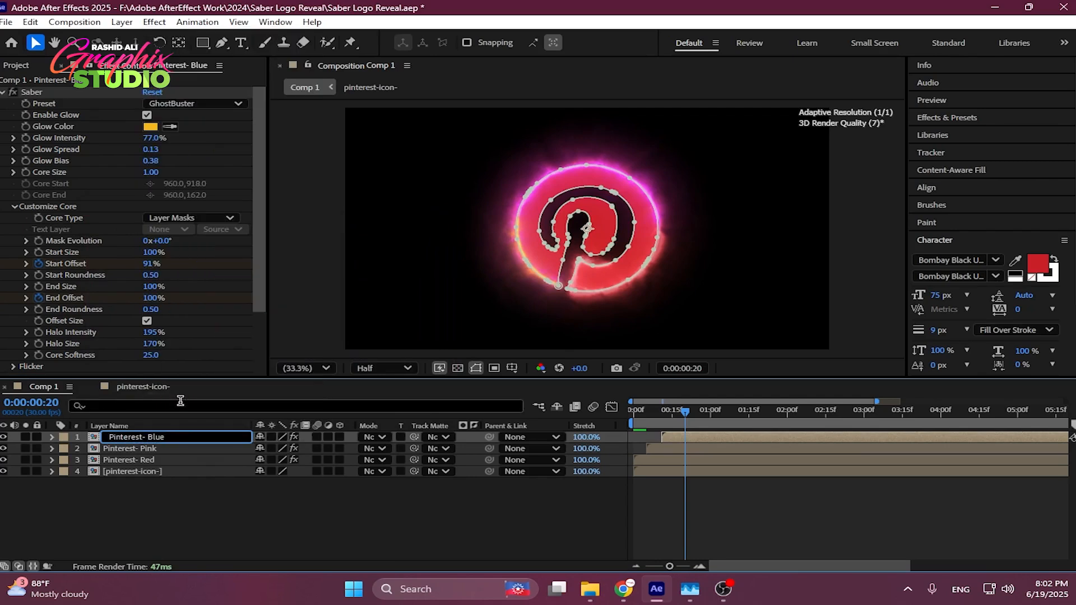
{"action": "type", "text": "w"}
{"action": "key", "text": "Return"}
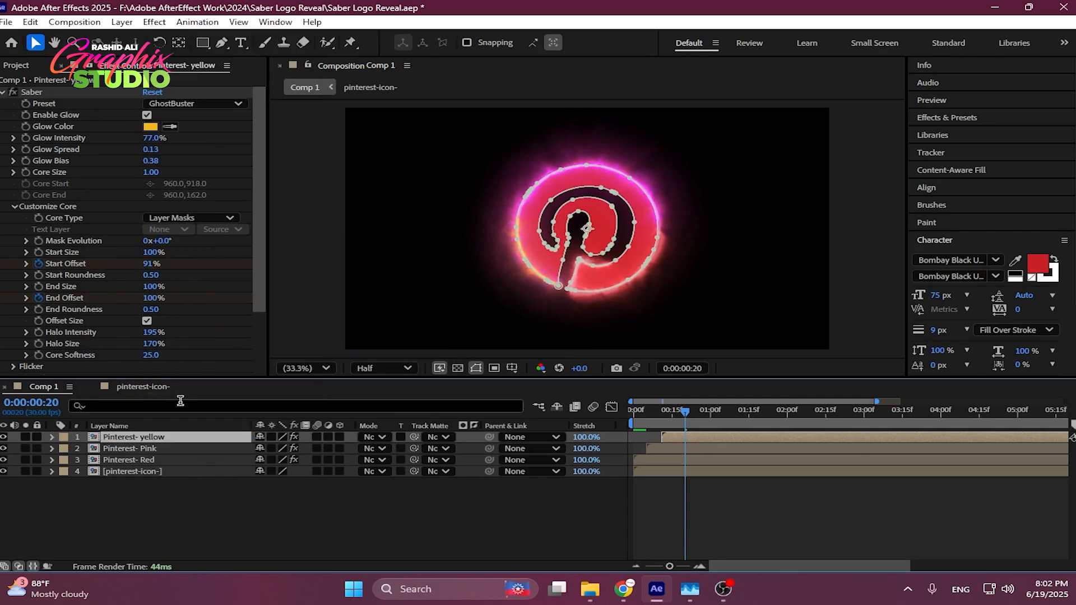
- Preview the reveal from the first frame and shift the Pinterest- yellow layer earlier, to start just after Pinterest- Pink
{"action": "left_click_drag", "start_coordinate": [652, 408], "coordinate": [607, 413]}
{"action": "key", "text": "space"}
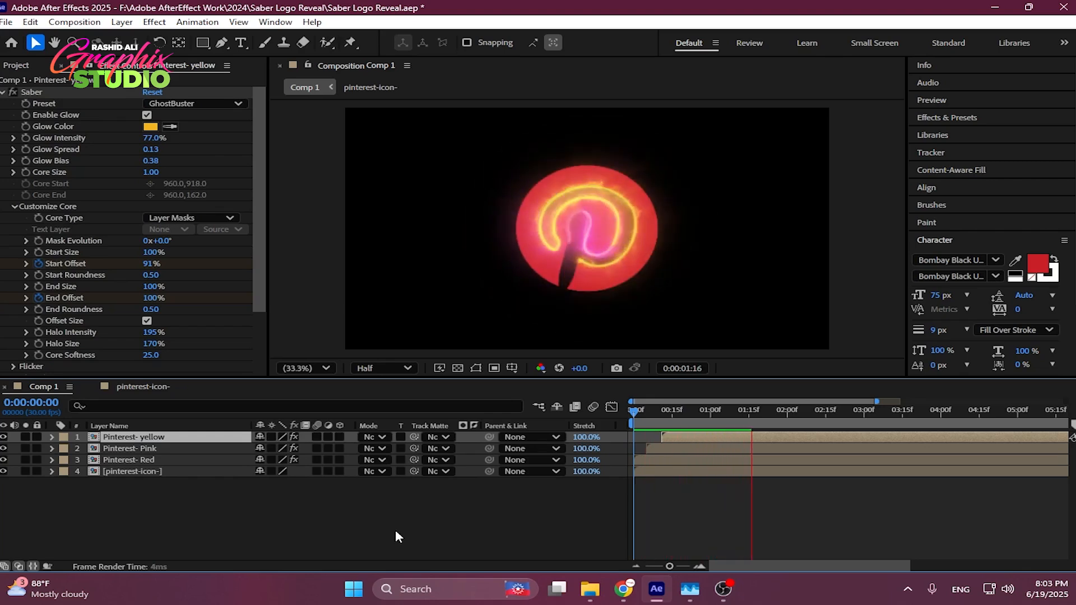
{"action": "key", "text": "space"}
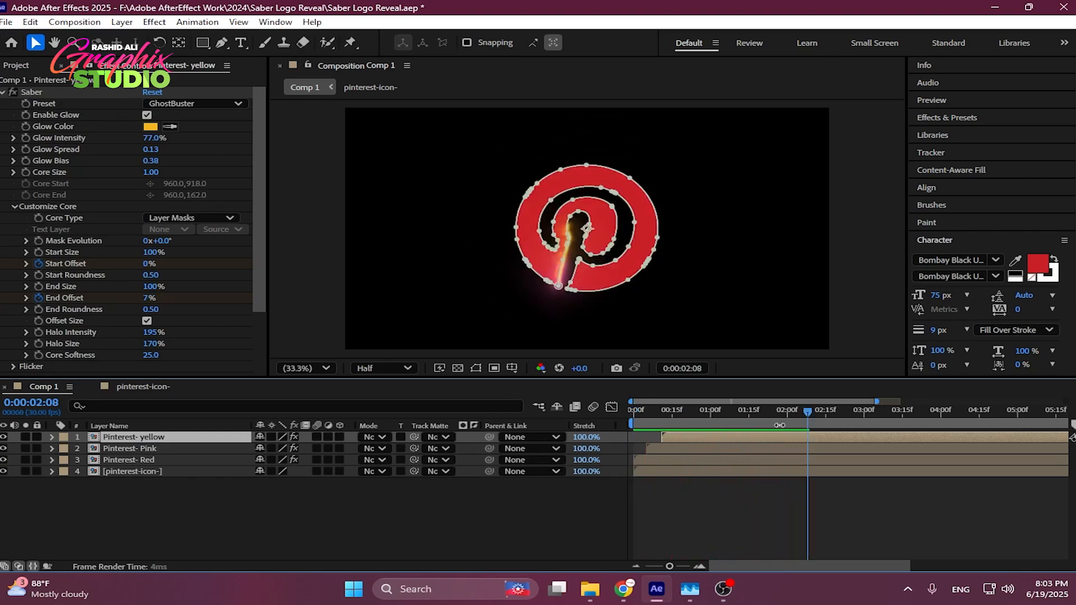
{"action": "left_click_drag", "start_coordinate": [796, 408], "coordinate": [766, 413]}
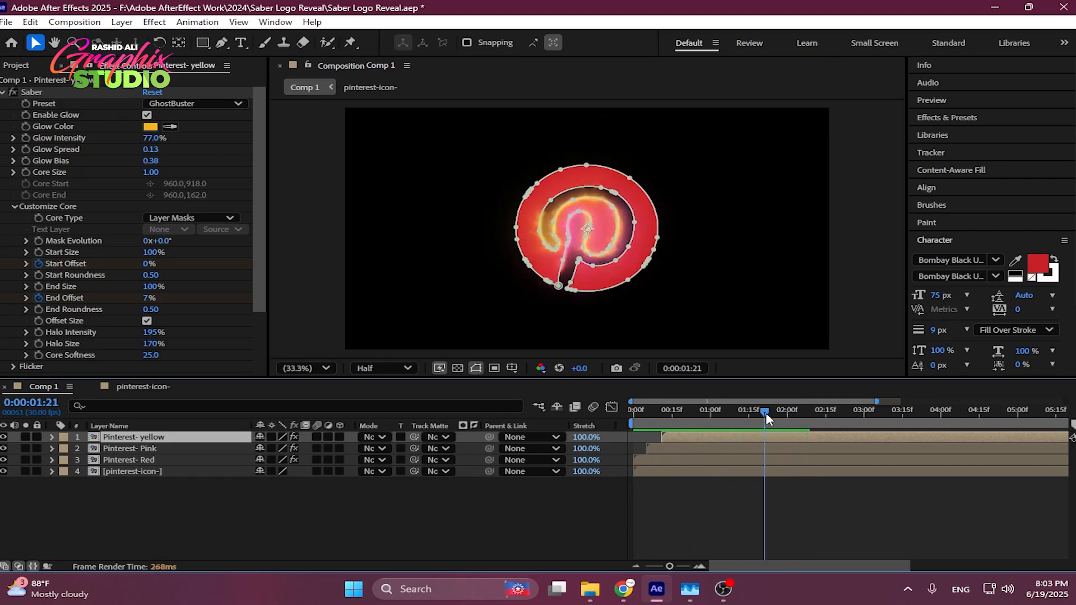
{"action": "left_click_drag", "start_coordinate": [824, 439], "coordinate": [811, 438]}
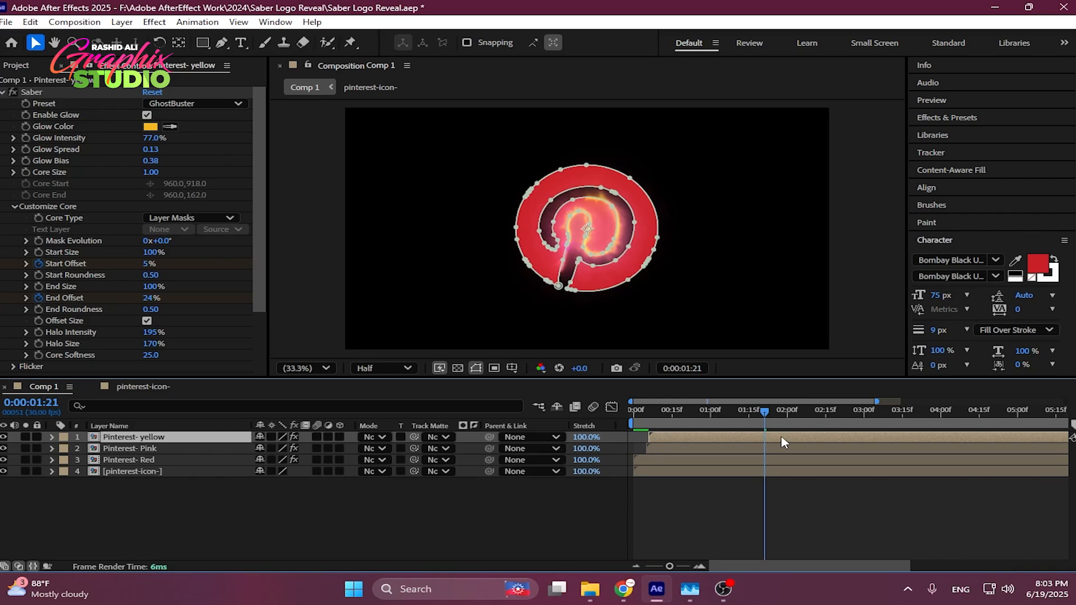
- Preview the retimed glows from the first frame and inspect the overlapping colors at frame 25
{"action": "left_click_drag", "start_coordinate": [743, 413], "coordinate": [633, 412]}
{"action": "key", "text": "space"}
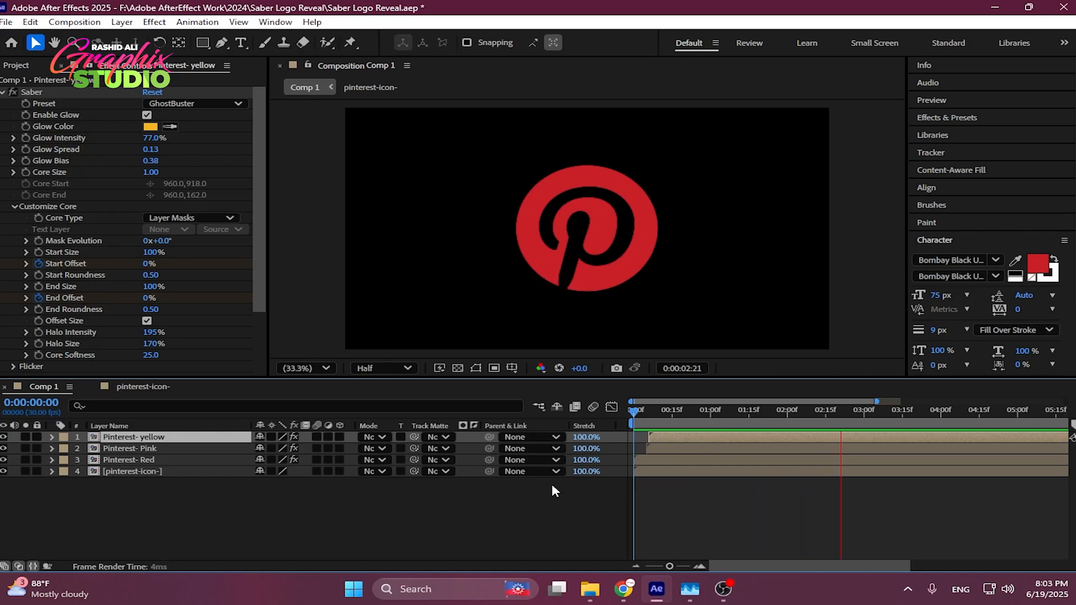
{"action": "left_click_drag", "start_coordinate": [636, 410], "coordinate": [699, 411]}
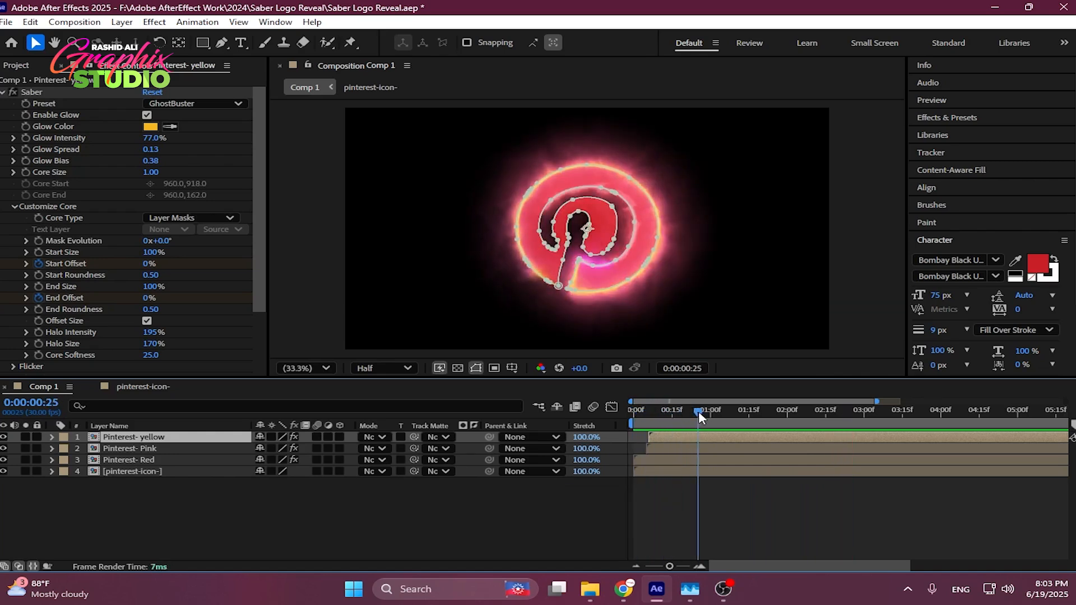
{"action": "left_click", "coordinate": [524, 529]}
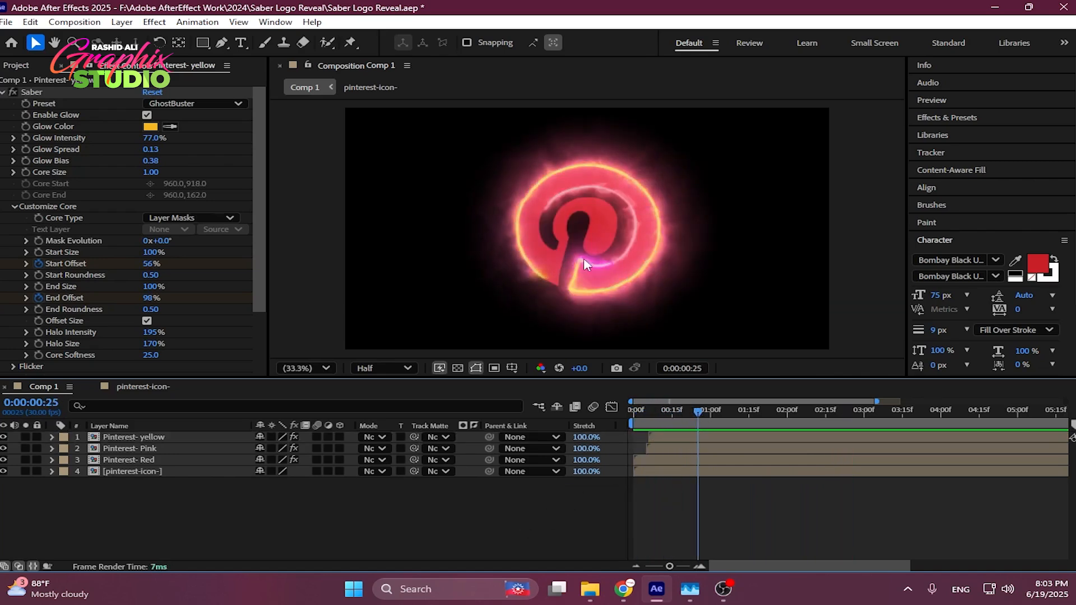
- Hide the Pinterest- Pink and Pinterest- yellow layers so that only the Pinterest- Red glow shows over the logo
{"action": "left_click", "coordinate": [140, 460]}
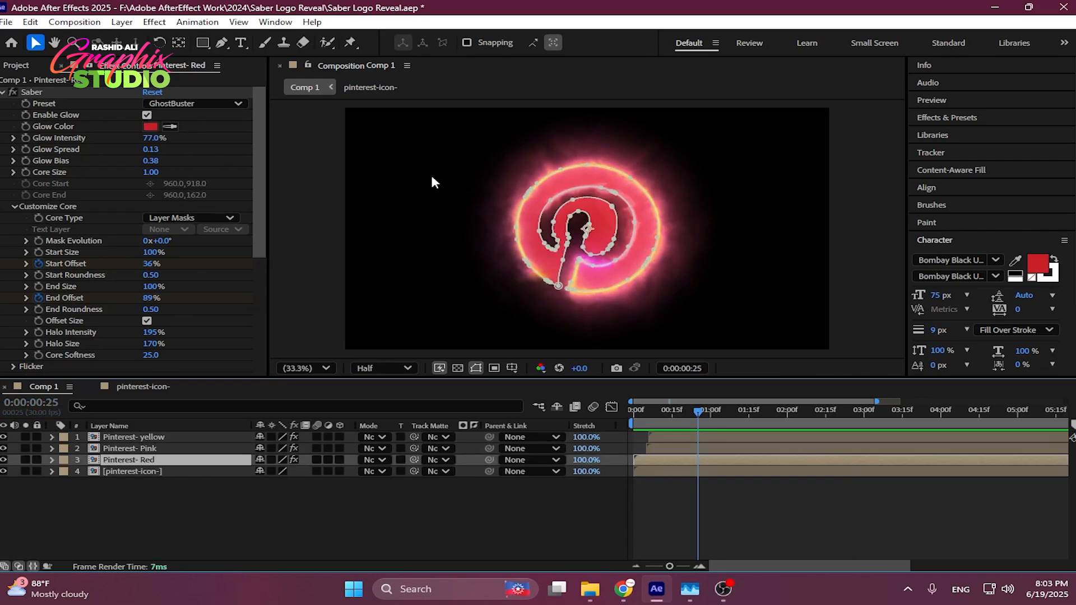
{"action": "left_click", "coordinate": [201, 103]}
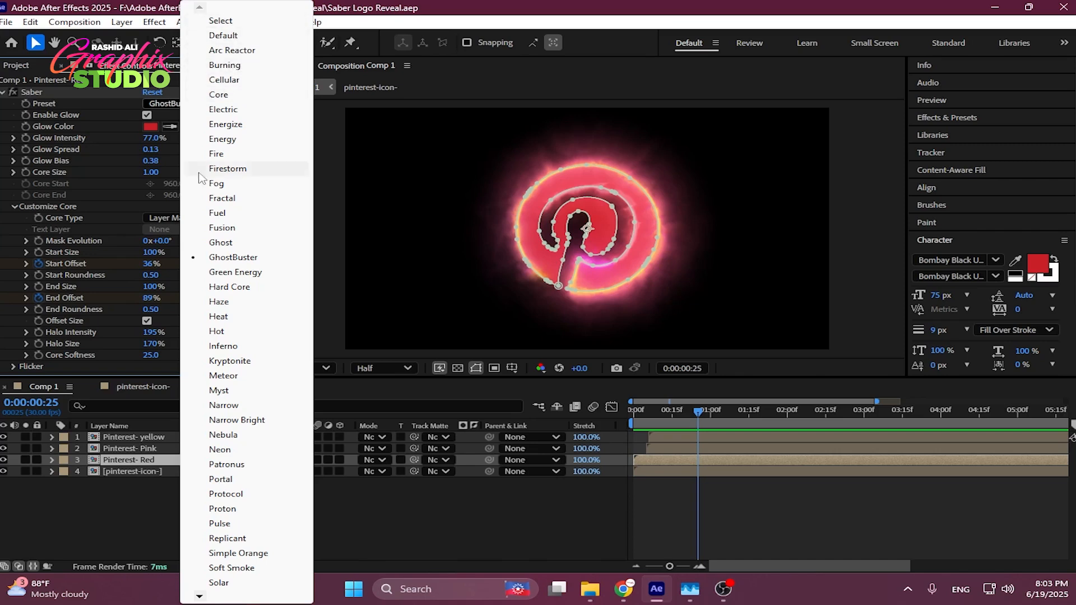
{"action": "left_click", "coordinate": [74, 487]}
{"action": "left_click_drag", "start_coordinate": [3, 449], "coordinate": [4, 437]}
{"action": "left_click", "coordinate": [173, 460]}
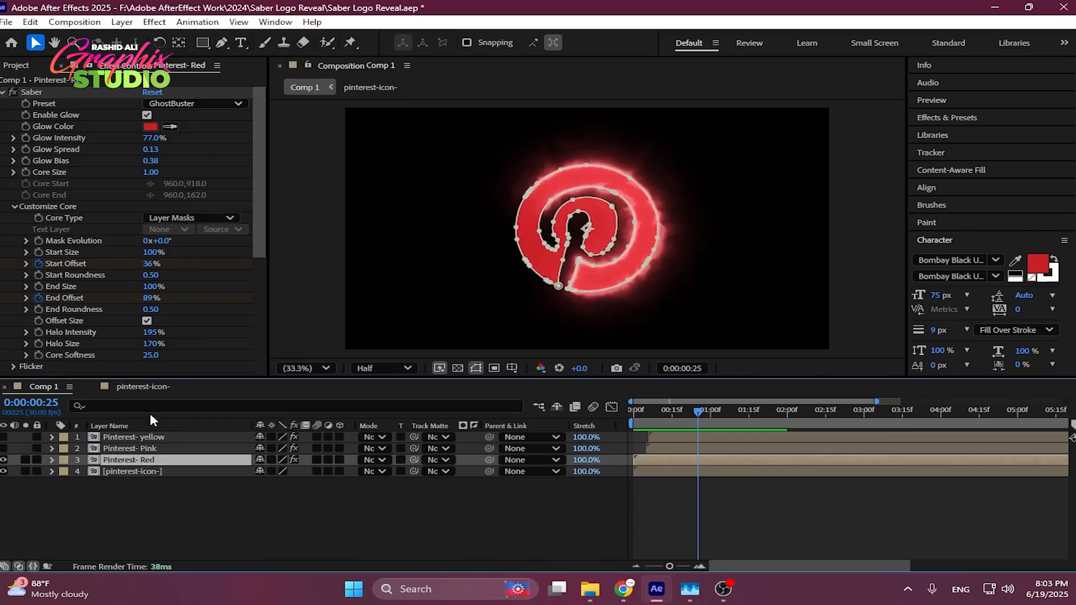
- Try the Core, Arc Reactor and Cellular presets on the Pinterest- Red layer's Saber effect
{"action": "left_click", "coordinate": [183, 103]}
{"action": "left_click", "coordinate": [218, 95]}
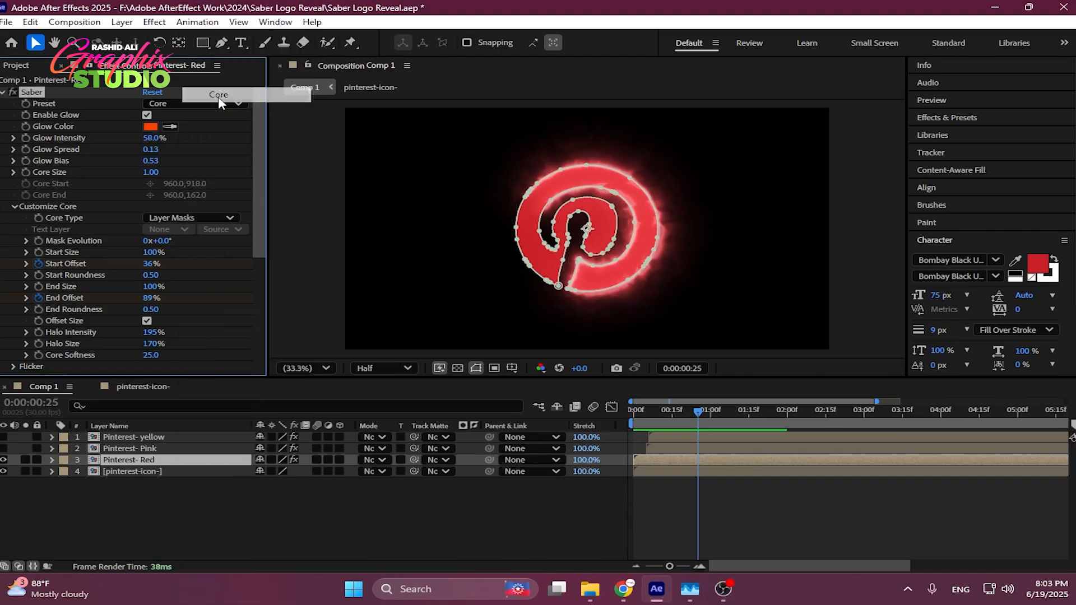
{"action": "left_click", "coordinate": [187, 106]}
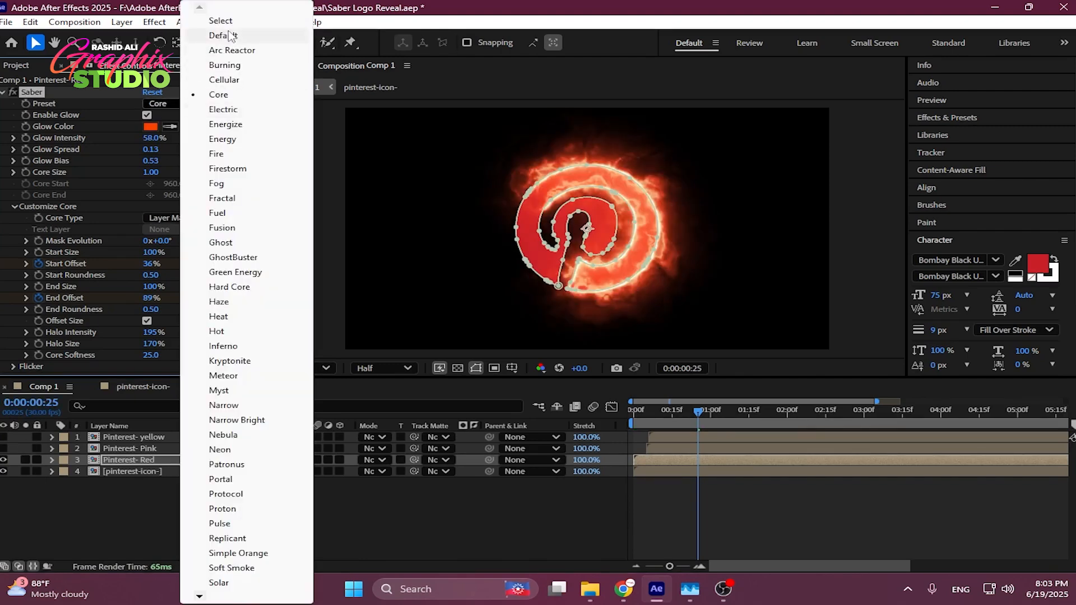
{"action": "left_click", "coordinate": [228, 49]}
{"action": "left_click", "coordinate": [214, 105]}
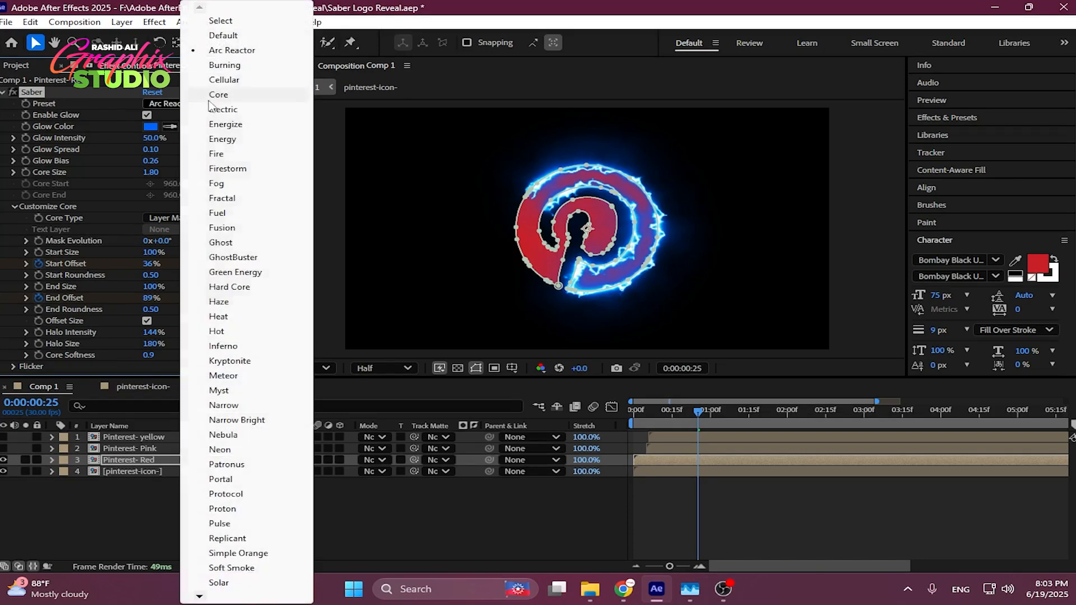
{"action": "left_click", "coordinate": [230, 75]}
{"action": "left_click", "coordinate": [216, 108]}
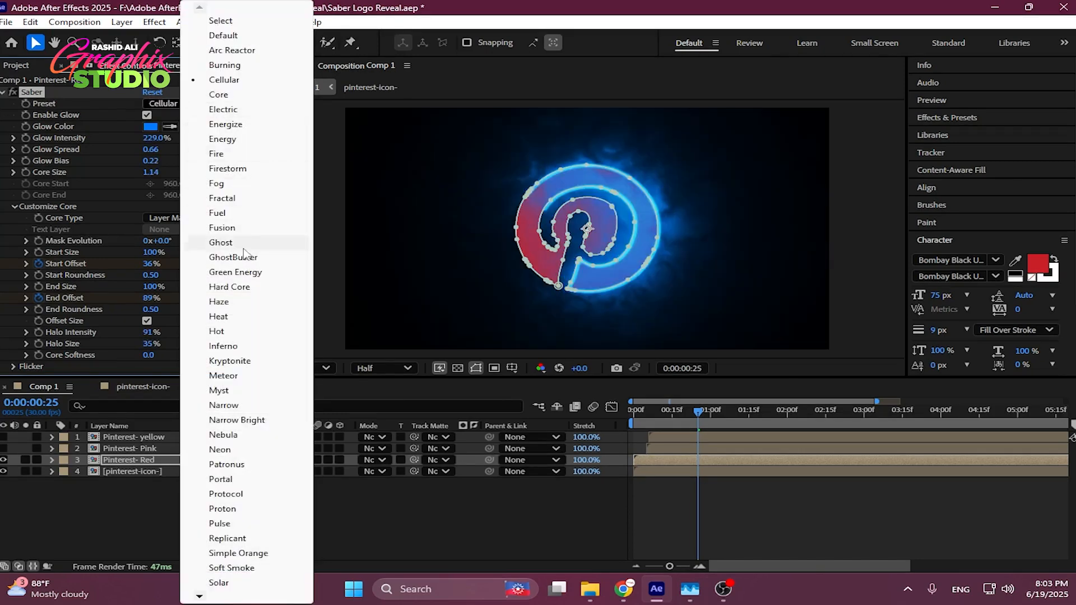
{"action": "left_click", "coordinate": [246, 21]}
- Apply Saber's Default preset to Pinterest- Red with glow intensity 45%, glow spread 0.26 and glow bias 0.22
{"action": "left_click", "coordinate": [195, 104]}
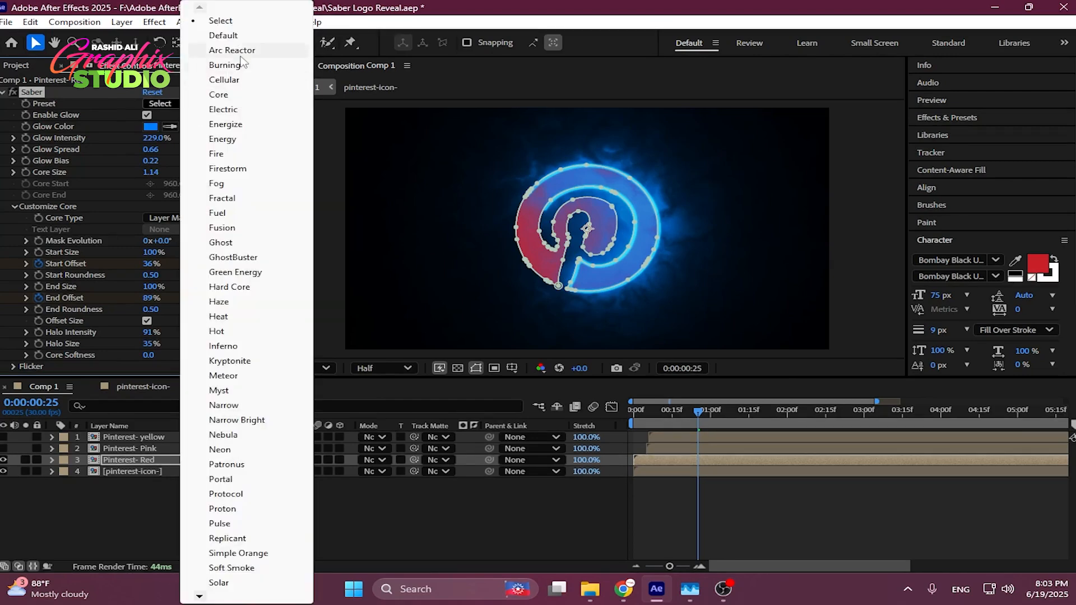
{"action": "left_click", "coordinate": [245, 35]}
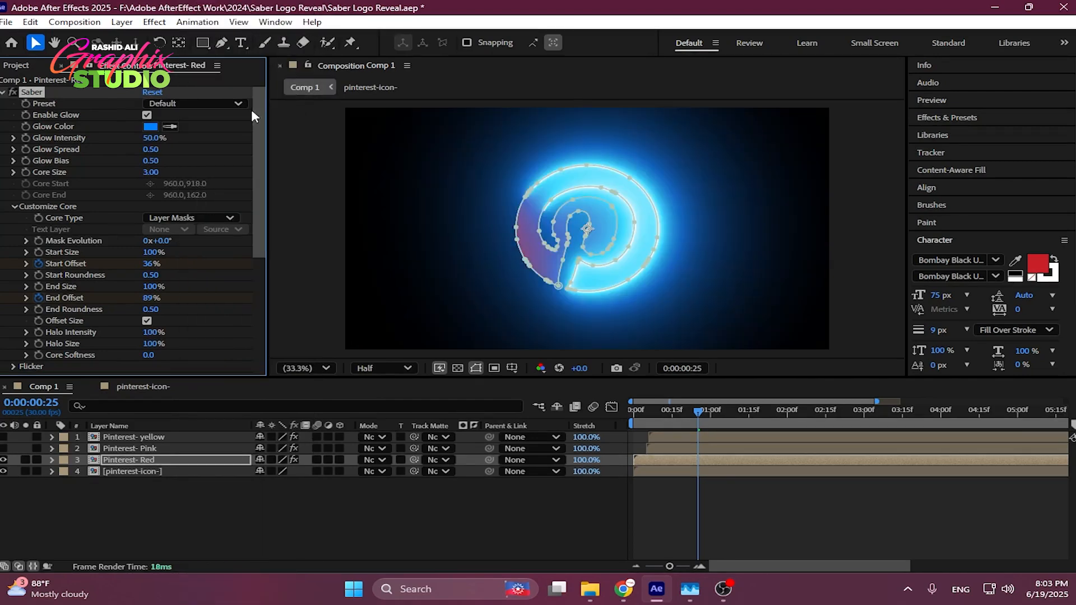
{"action": "left_click", "coordinate": [150, 138]}
{"action": "type", "text": "45"}
{"action": "key", "text": "Return"}
{"action": "left_click_drag", "start_coordinate": [151, 152], "coordinate": [129, 165]}
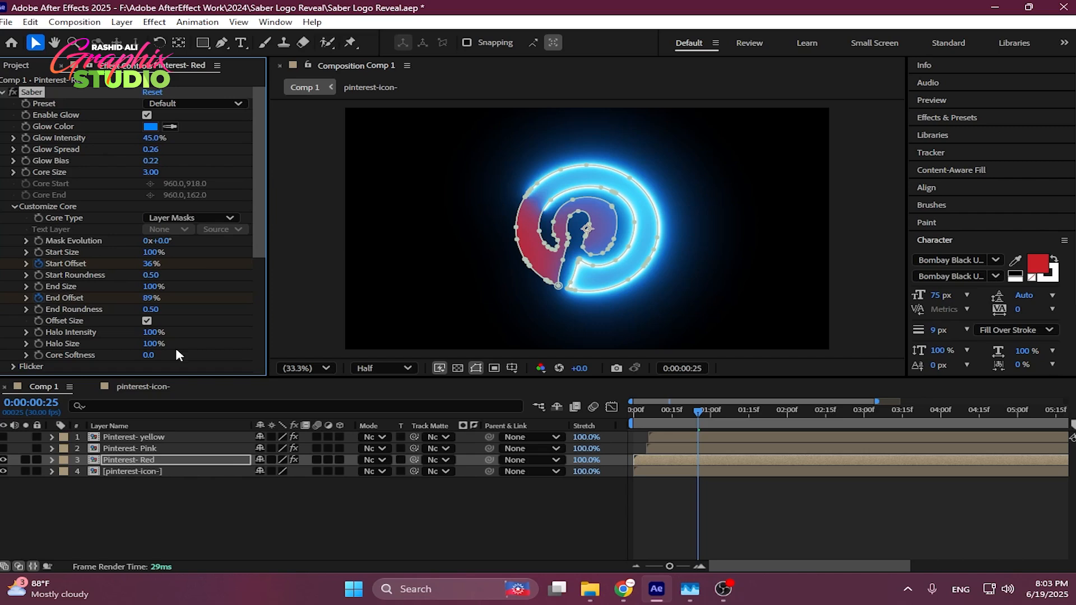
- Reveal the Pinterest- Red layer's keyframes and move both End Offset keyframes about 11 frames earlier, starting near frame 4
{"action": "left_click", "coordinate": [147, 460]}
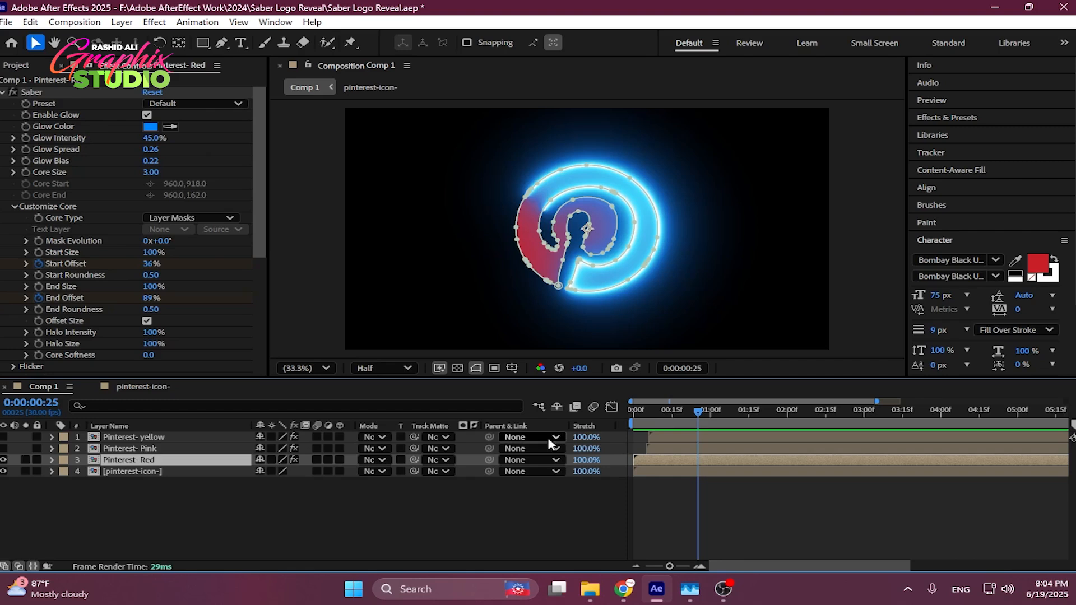
{"action": "mouse_move", "coordinate": [698, 411]}
{"action": "left_mouse_down"}
{"action": "mouse_move", "coordinate": [668, 412]}
{"action": "mouse_move", "coordinate": [690, 412]}
{"action": "left_mouse_up"}
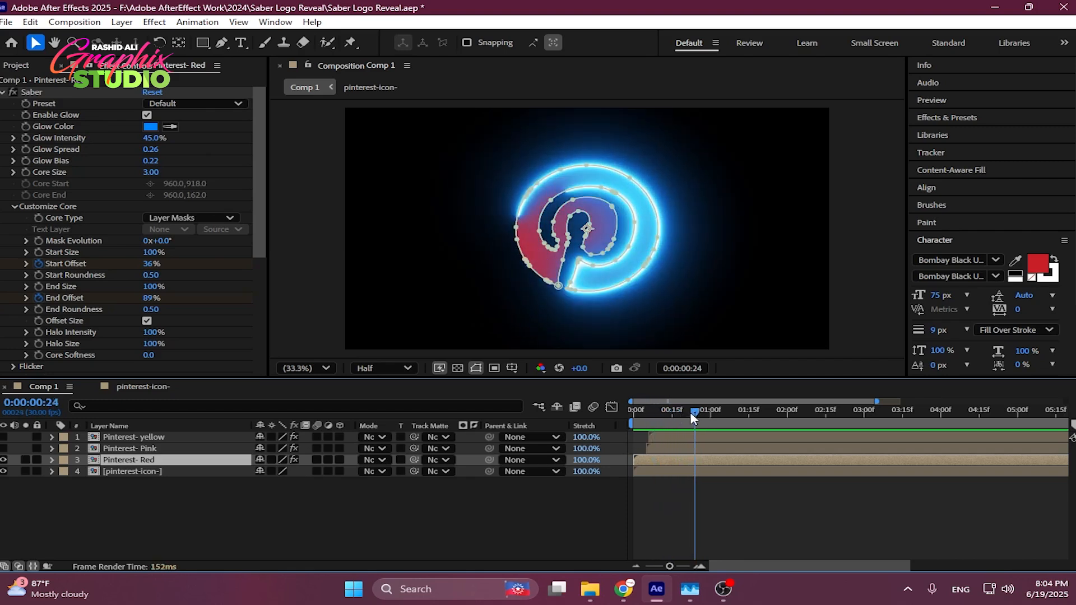
{"action": "key", "text": "u"}
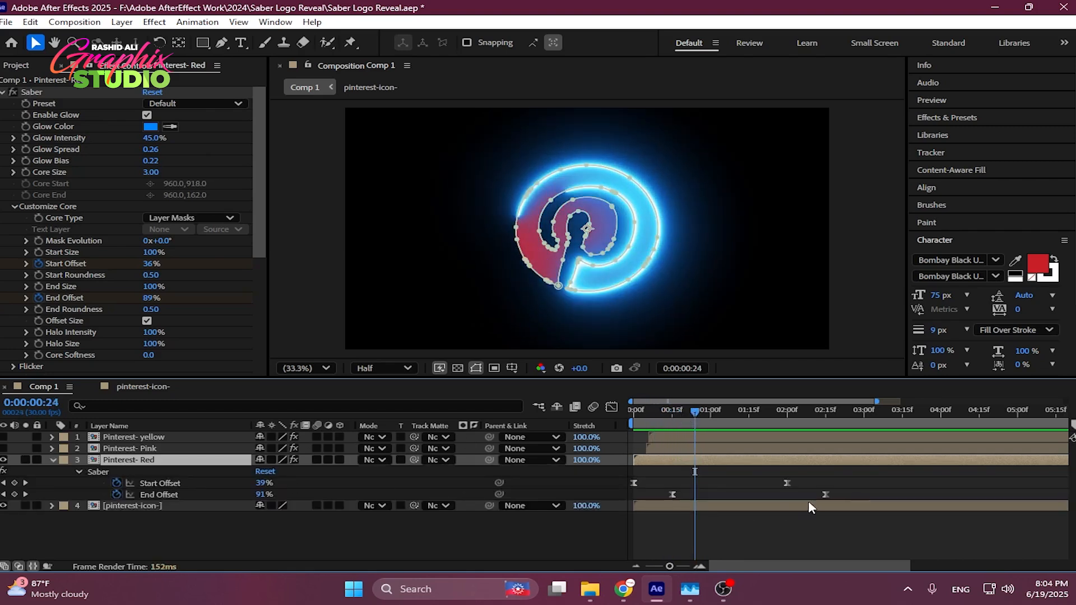
{"action": "left_click_drag", "start_coordinate": [835, 489], "coordinate": [644, 493]}
- Delete the Pinterest- Pink and Pinterest- yellow layers
{"action": "left_click", "coordinate": [131, 450]}
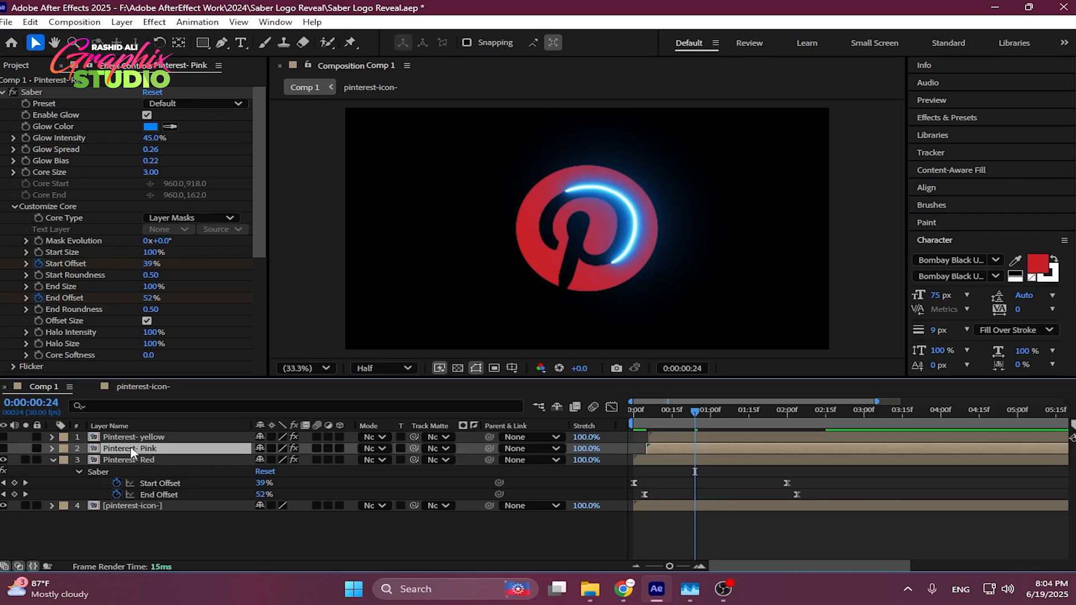
{"action": "left_click", "coordinate": [130, 439], "text": "ctrl"}
{"action": "key", "text": "Delete"}
- Duplicate the Pinterest- Red layer twice and rename the first copy "Pinterest- Pink"
{"action": "left_click", "coordinate": [130, 439]}
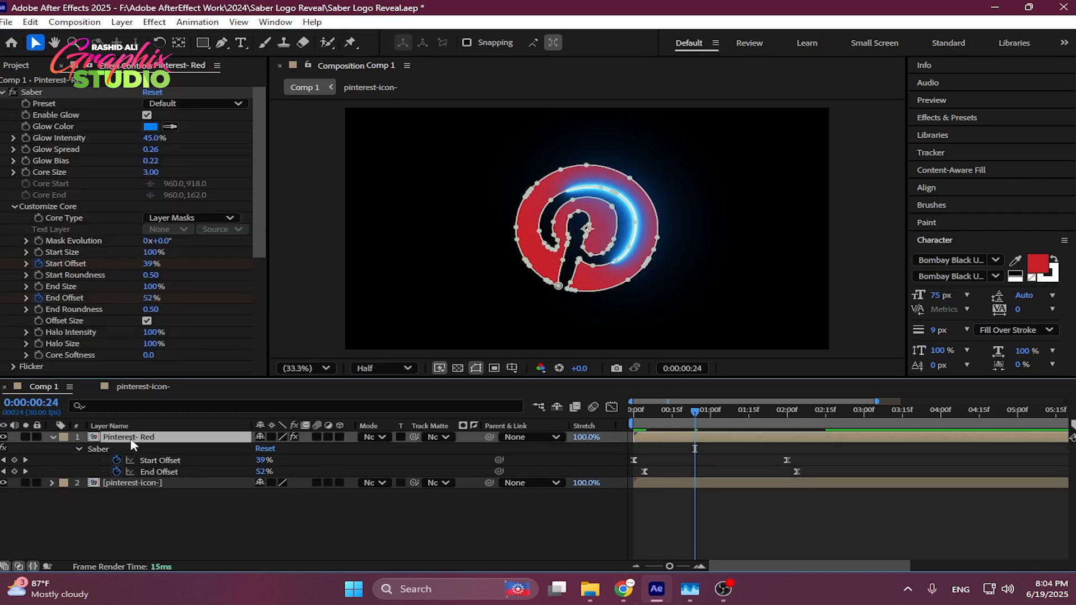
{"action": "left_click", "coordinate": [53, 437]}
{"action": "key", "text": "ctrl+d"}
{"action": "key", "text": "ctrl+d"}
{"action": "right_click", "coordinate": [164, 449]}
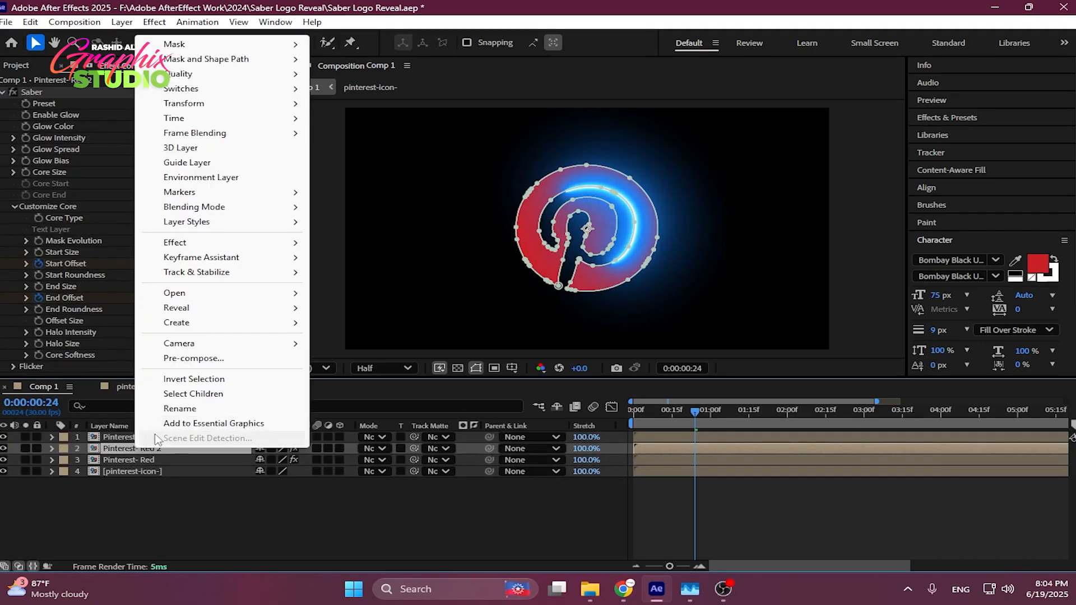
{"action": "left_click", "coordinate": [185, 409]}
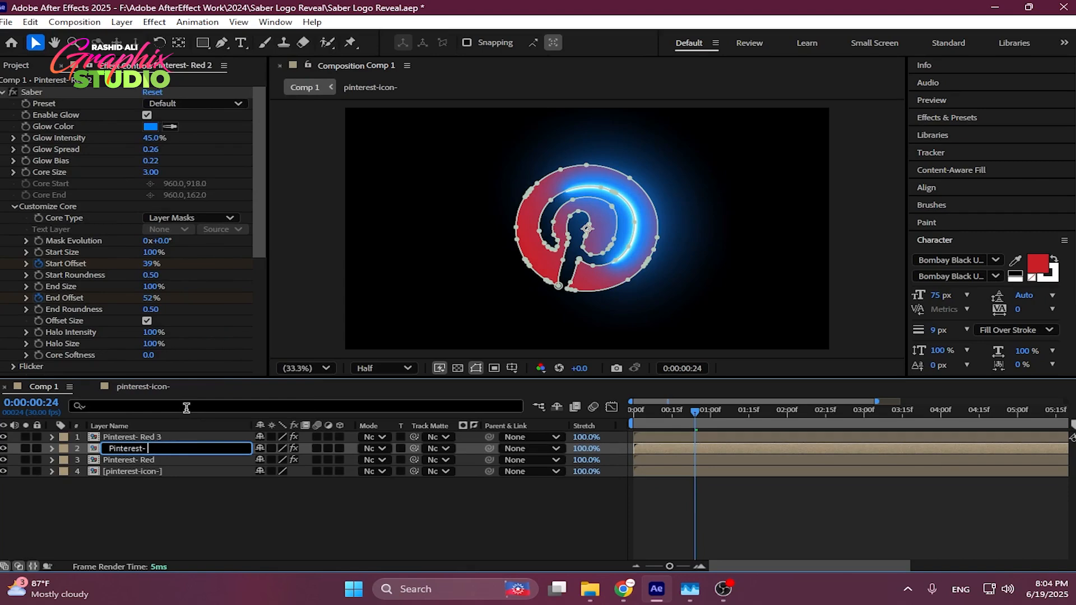
{"action": "key", "text": "Return"}
- Rename the second Pinterest- Red copy as "Pinterest- yellowish"
{"action": "right_click", "coordinate": [158, 437]}
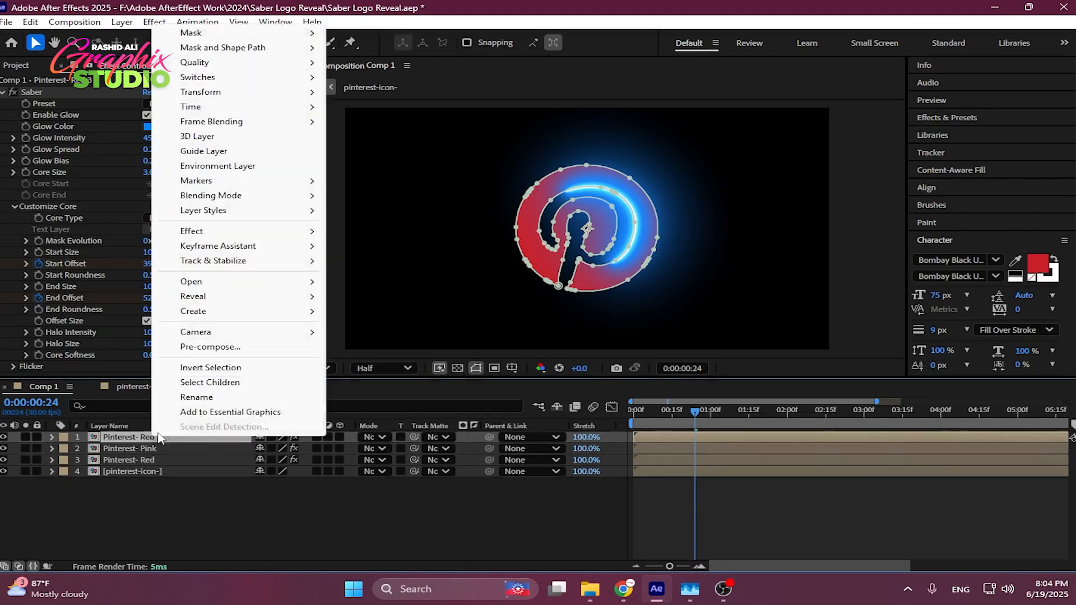
{"action": "left_click", "coordinate": [188, 405]}
{"action": "key", "text": "Right"}
{"action": "key", "text": "BackSpace"}
{"action": "key", "text": "BackSpace"}
{"action": "key", "text": "BackSpace"}
{"action": "key", "text": "BackSpace"}
{"action": "key", "text": "BackSpace"}
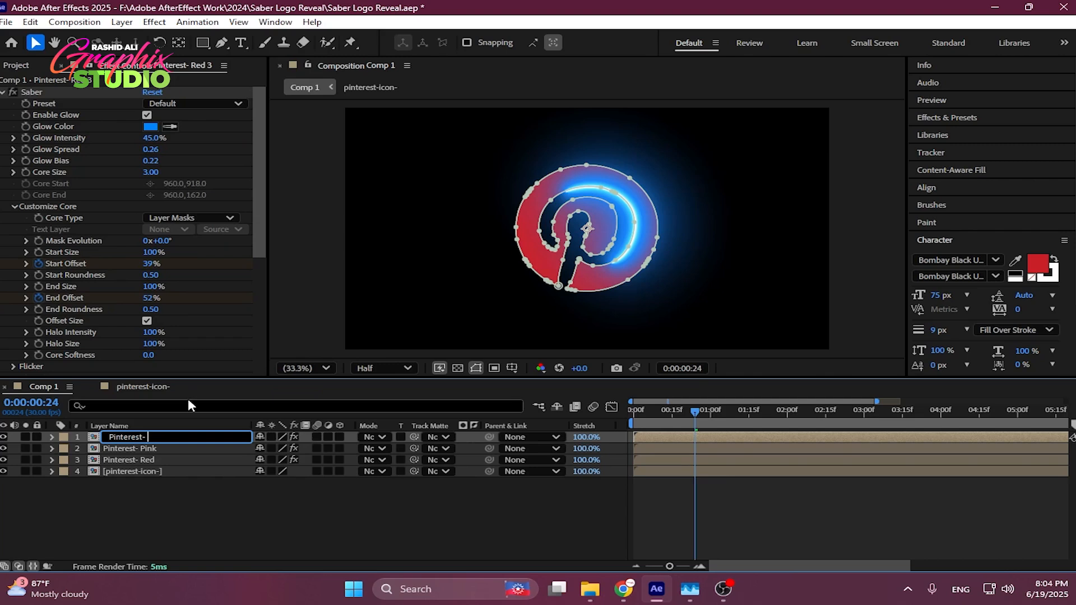
{"action": "type", "text": "yellowish"}
{"action": "key", "text": "Return"}
- Set the Saber glow color of the Pinterest- Red layer to red, DC1C1C
{"action": "left_click", "coordinate": [151, 461]}
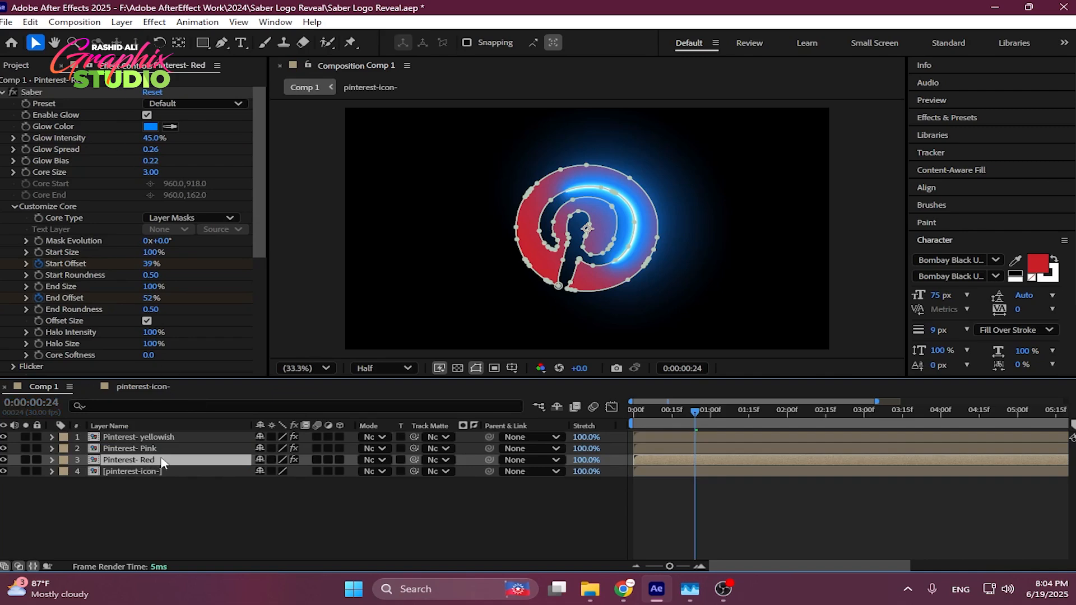
{"action": "right_click", "coordinate": [162, 463]}
{"action": "left_click", "coordinate": [180, 419]}
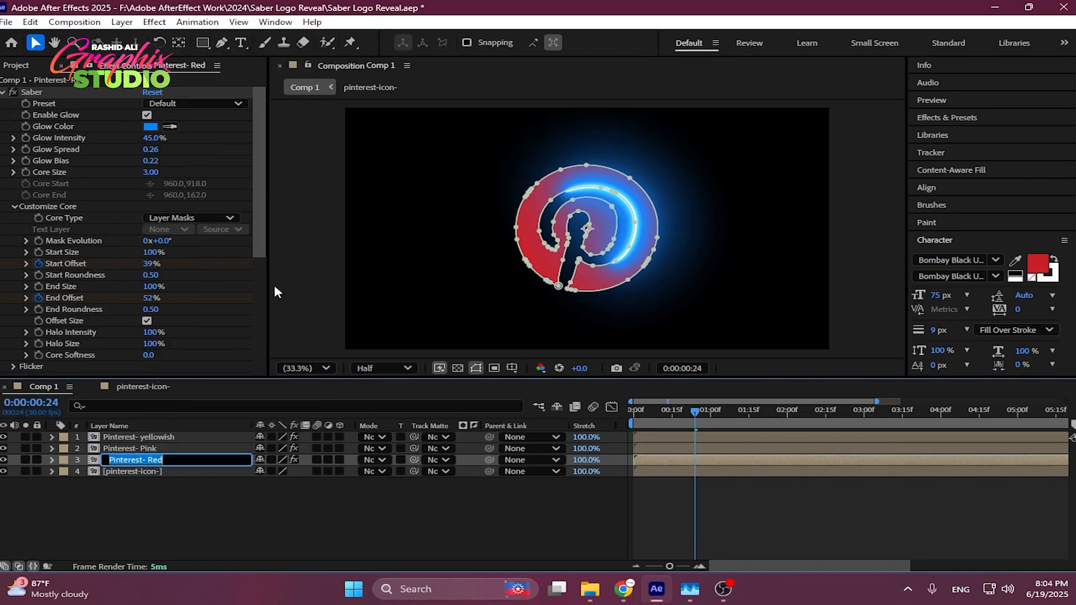
{"action": "left_click", "coordinate": [150, 126]}
{"action": "left_click_drag", "start_coordinate": [320, 324], "coordinate": [315, 234]}
{"action": "left_click", "coordinate": [265, 259]}
{"action": "left_click", "coordinate": [412, 238]}
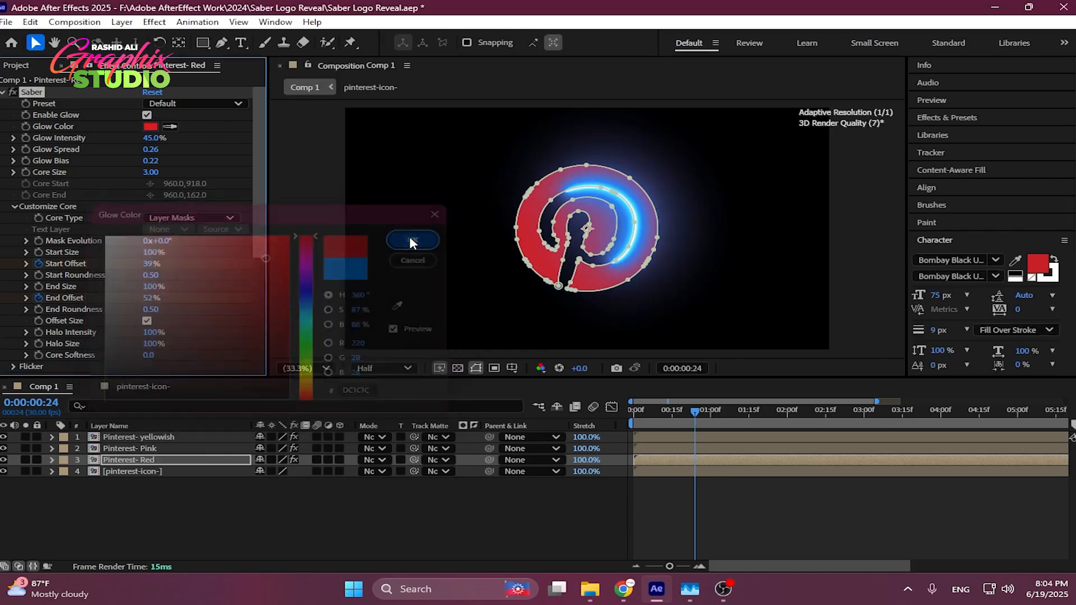
- Change the Saber glow color of the Pinterest- Pink layer to a bright pink
{"action": "left_click", "coordinate": [170, 500]}
{"action": "left_click", "coordinate": [159, 448]}
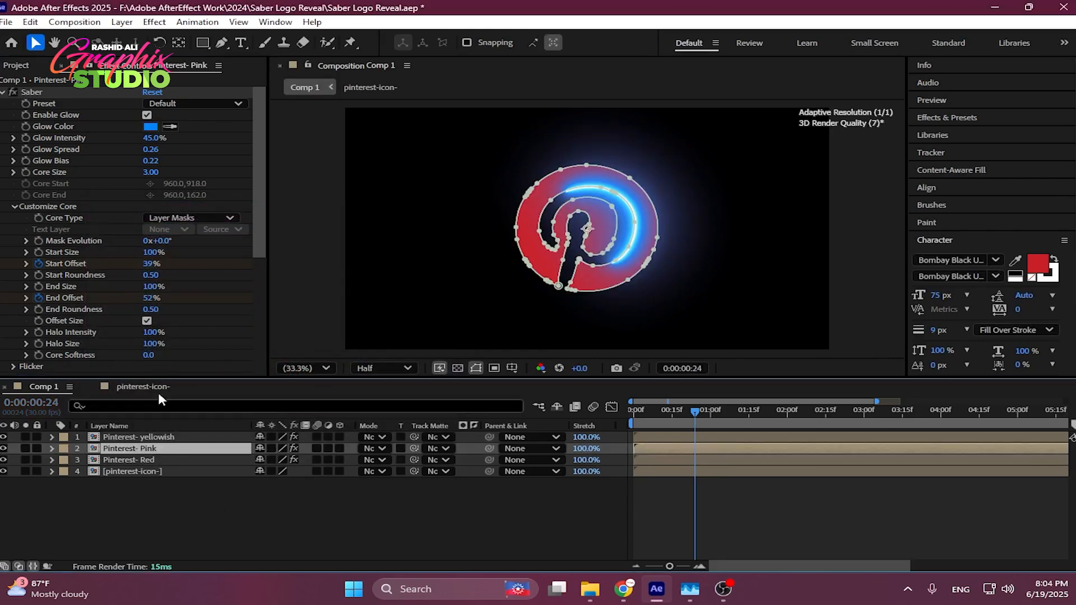
{"action": "left_click", "coordinate": [151, 126]}
{"action": "left_click_drag", "start_coordinate": [310, 305], "coordinate": [230, 235]}
{"action": "left_click", "coordinate": [275, 257]}
{"action": "left_click", "coordinate": [422, 237]}
- Set the Saber glow color of the Pinterest- yellowish layer to FFE400
{"action": "left_click", "coordinate": [180, 436]}
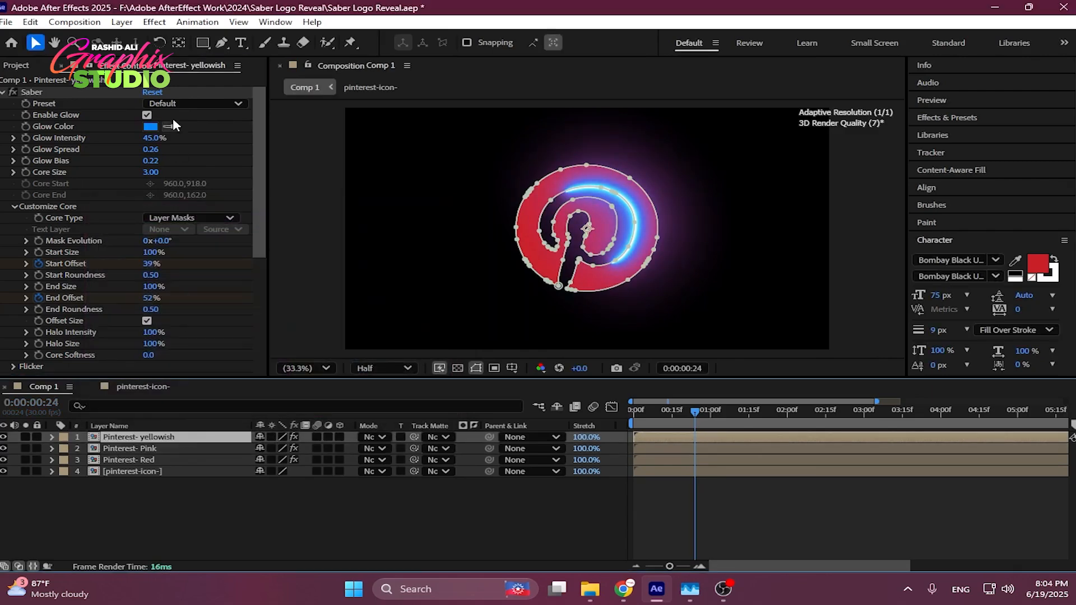
{"action": "left_click", "coordinate": [151, 127]}
{"action": "type", "text": "FFE400"}
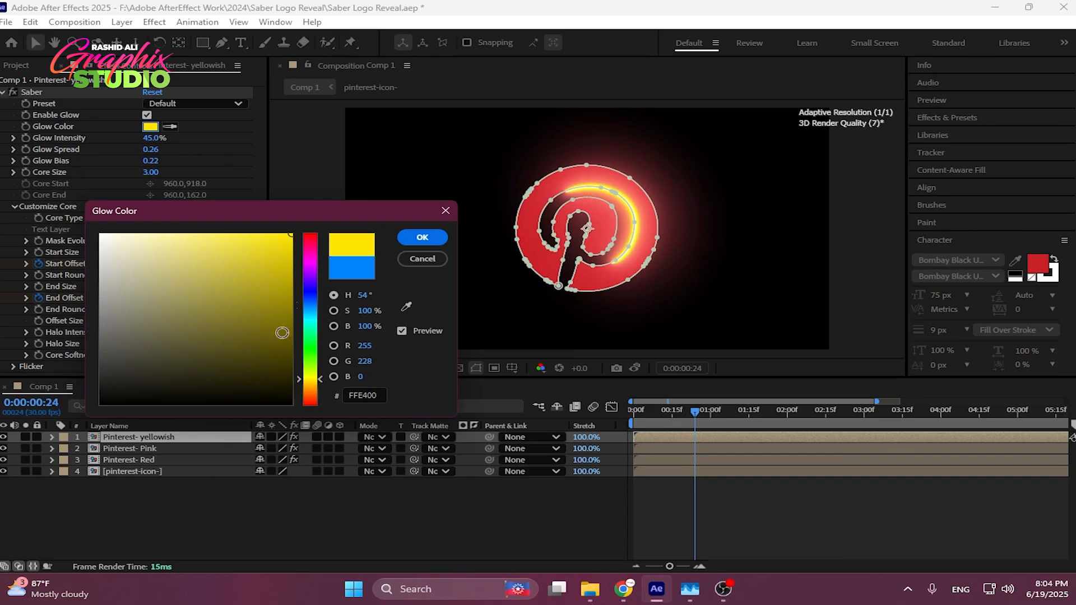
{"action": "left_click", "coordinate": [422, 238]}
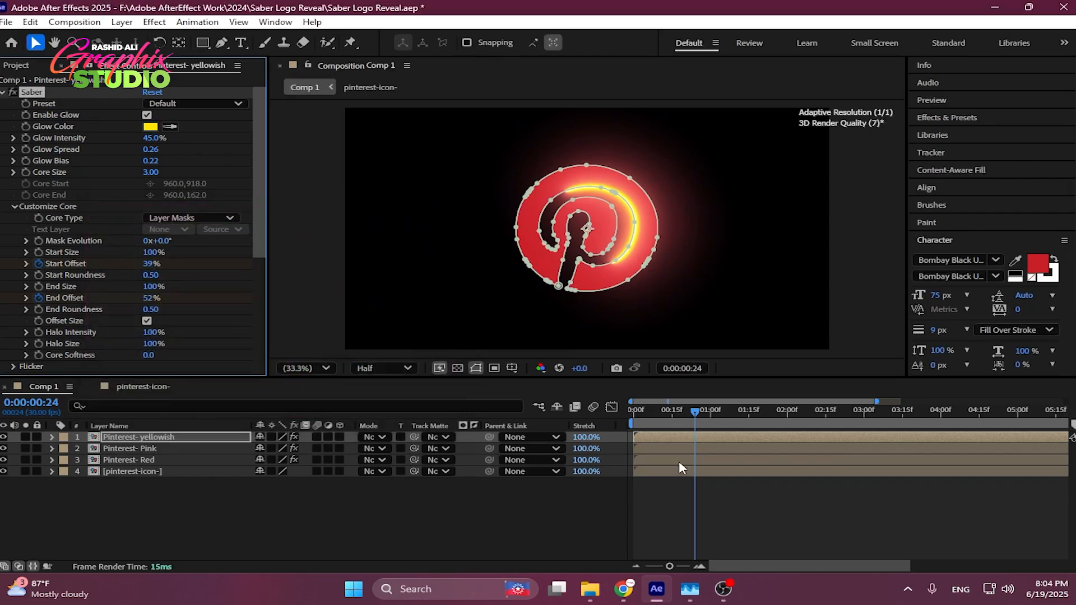
- Shift the Pinterest- Pink layer about 2 frames and Pinterest- yellowish about 3 frames later, and preview the staggered glows from the start
{"action": "left_click", "coordinate": [713, 449], "text": "ctrl"}
{"action": "mouse_move", "coordinate": [720, 439]}
{"action": "left_mouse_down"}
{"action": "mouse_move", "coordinate": [732, 440]}
{"action": "mouse_move", "coordinate": [724, 437]}
{"action": "left_mouse_up"}
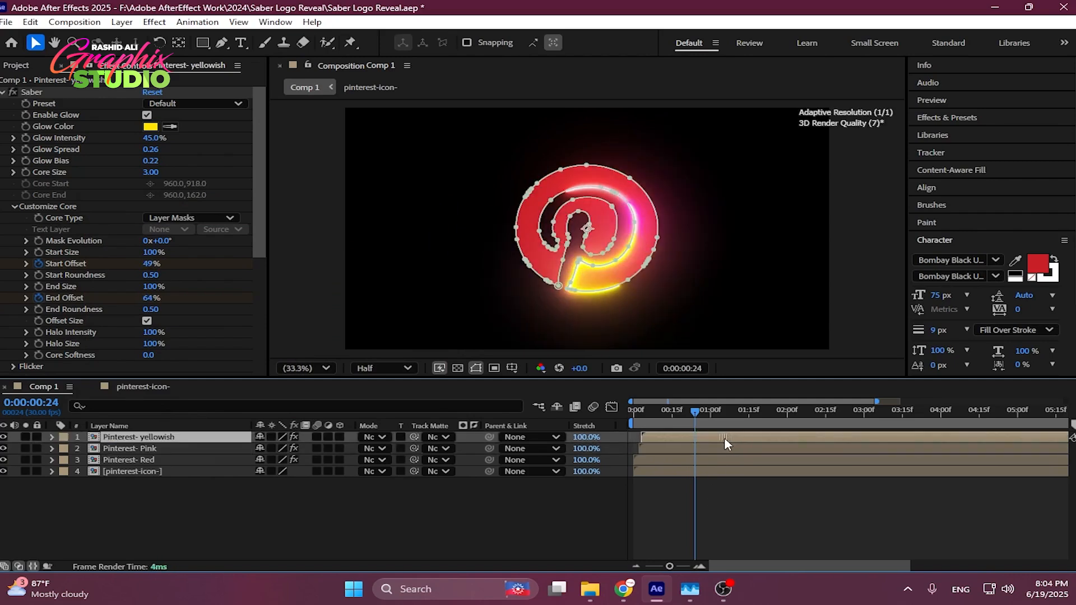
{"action": "key", "text": "Page_Up"}
{"action": "key", "text": "Home"}
{"action": "left_click", "coordinate": [512, 539]}
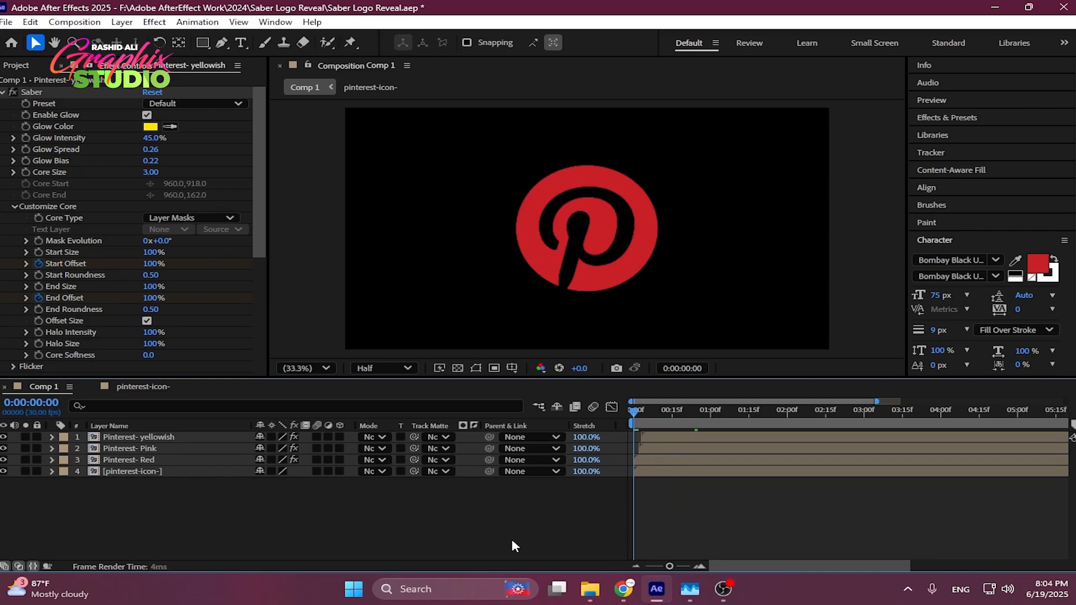
{"action": "key", "text": "space"}
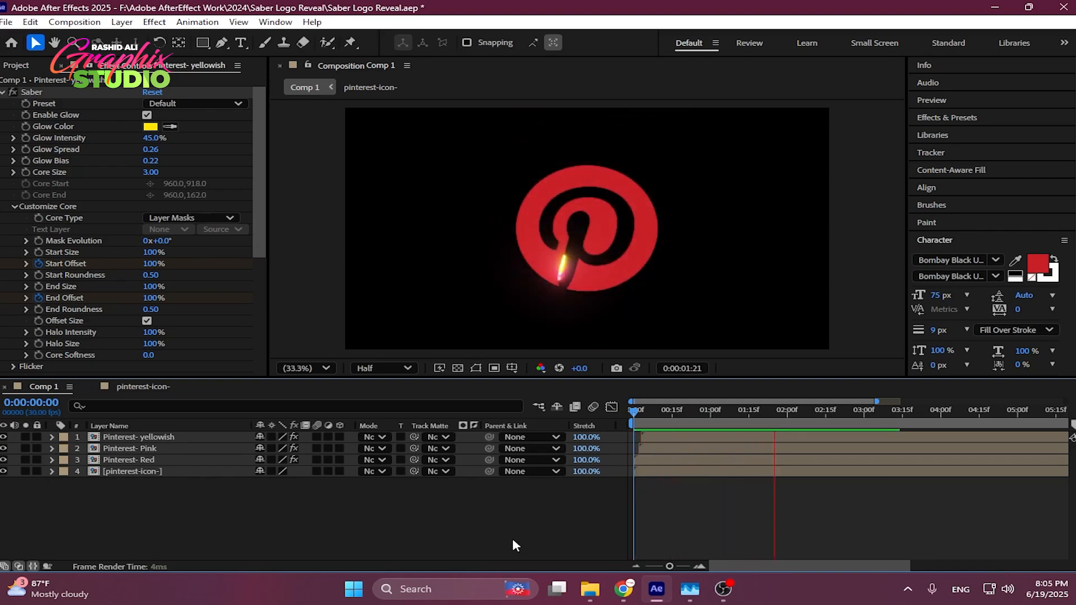
{"action": "left_click", "coordinate": [809, 412]}
{"action": "key", "text": "Home"}
{"action": "key", "text": "space"}
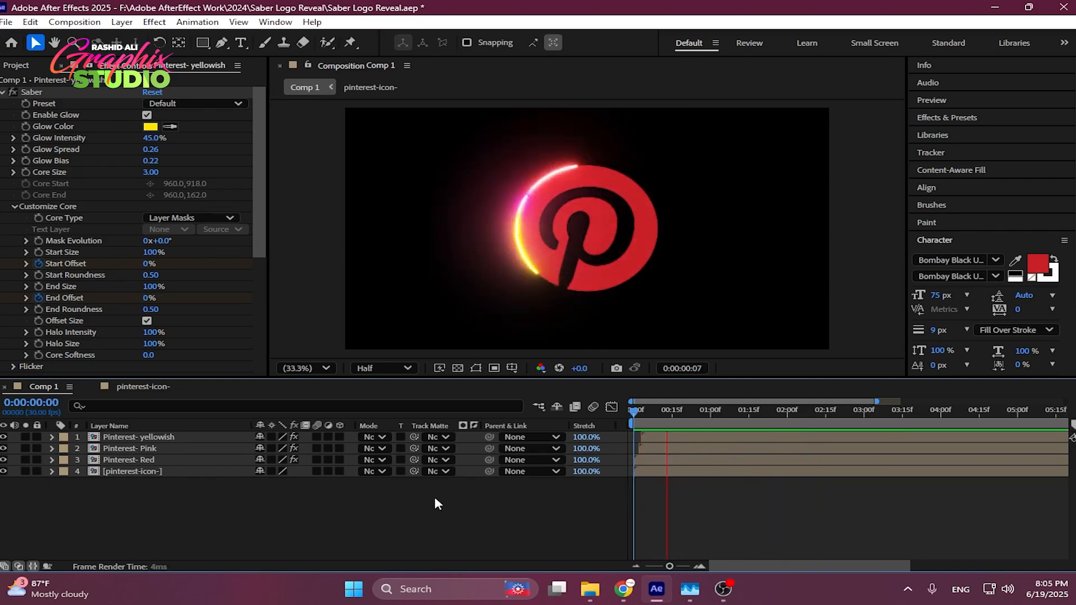
{"action": "left_click_drag", "start_coordinate": [710, 419], "coordinate": [687, 422]}
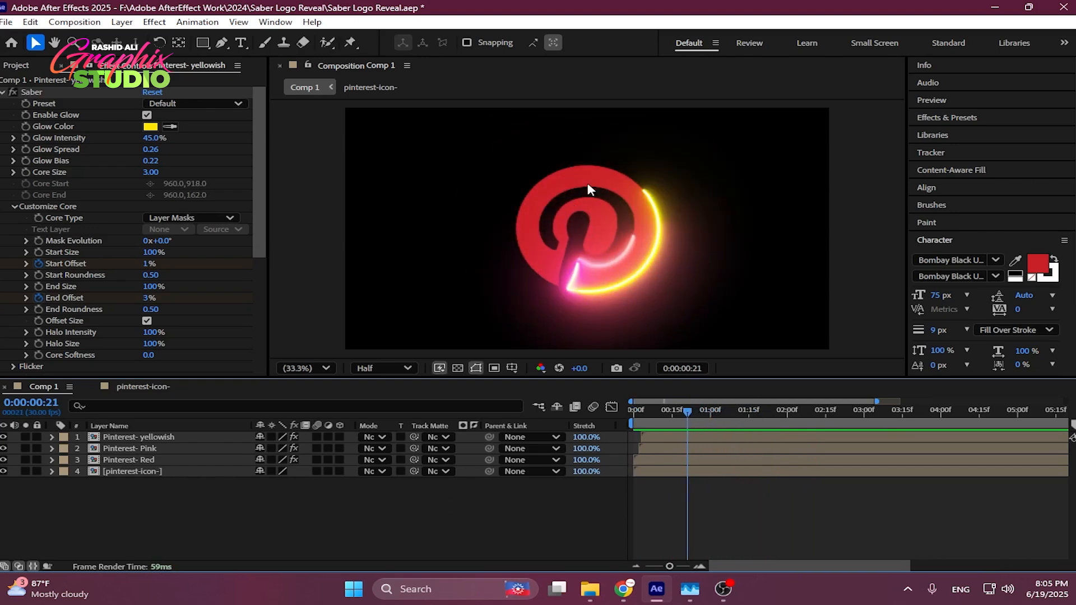
- Rename the pinterest-icon- layer as "Plane-Logo"
{"action": "left_click", "coordinate": [166, 471]}
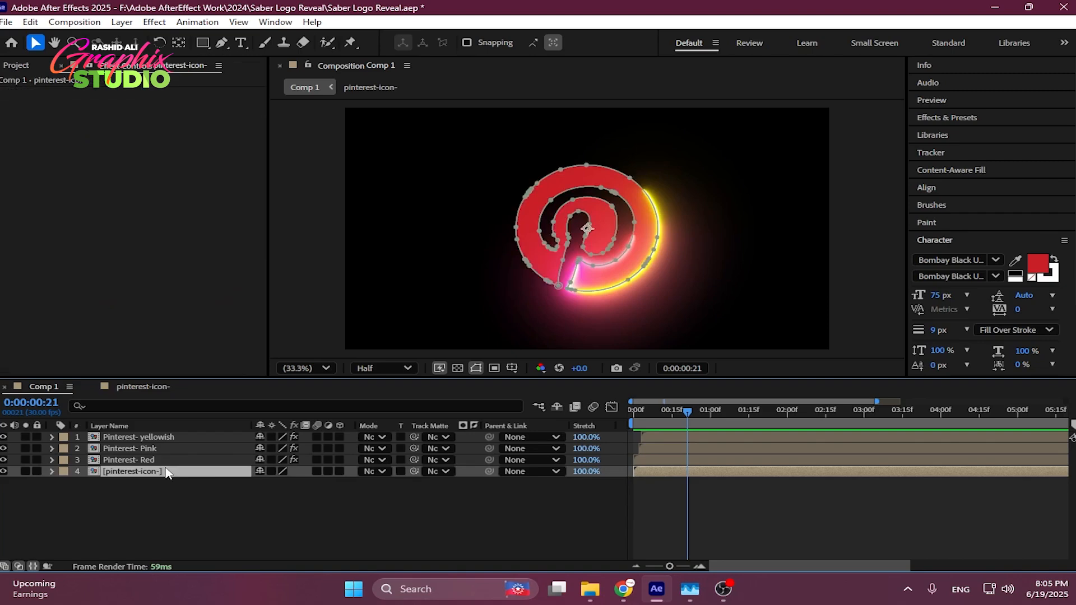
{"action": "right_click", "coordinate": [136, 475]}
{"action": "left_click", "coordinate": [184, 436]}
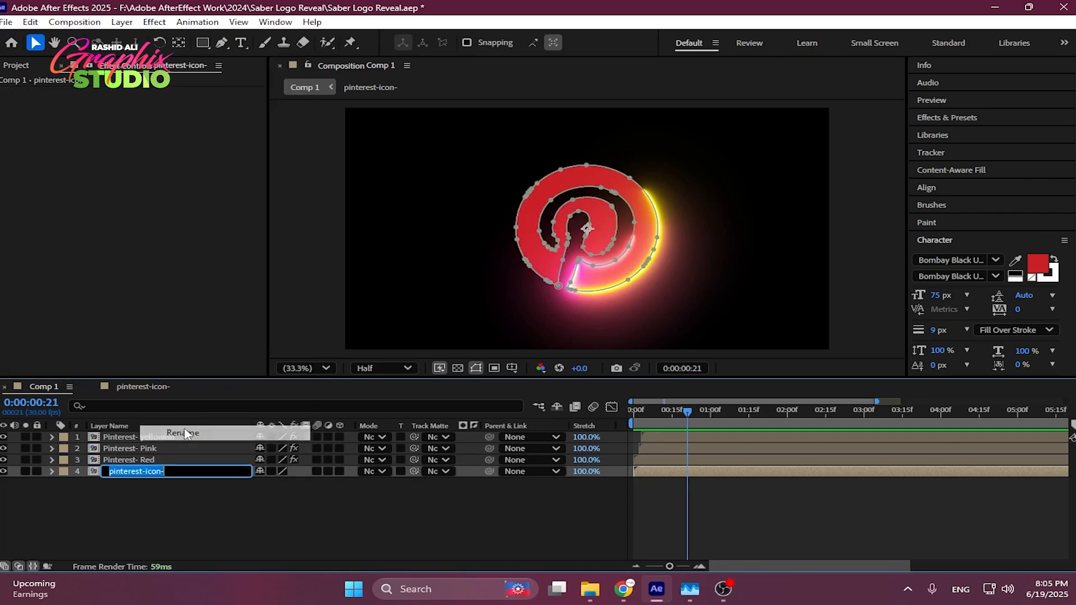
{"action": "type", "text": "P"}
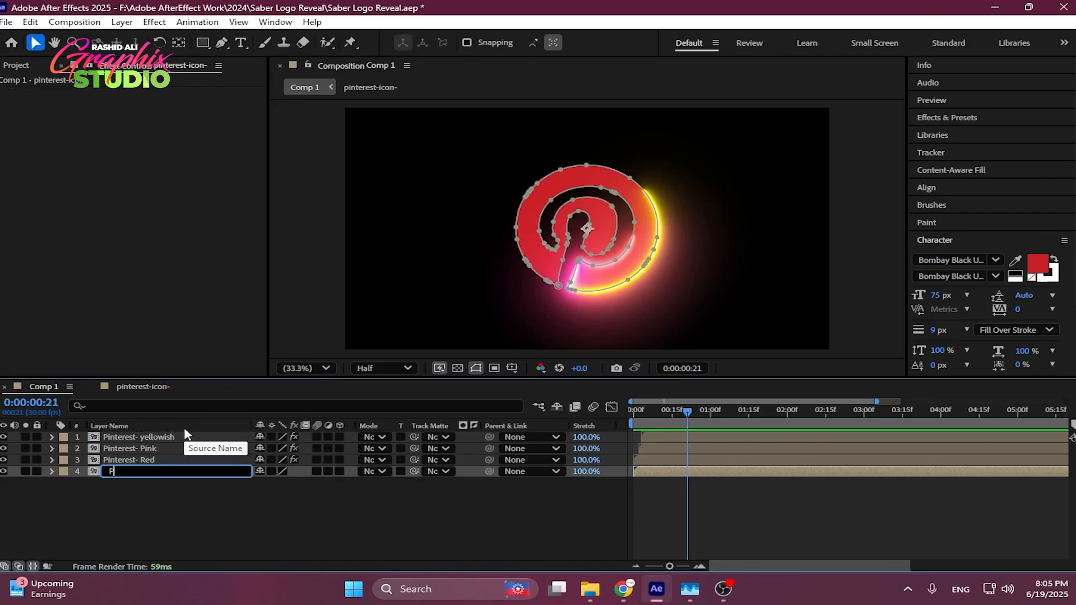
{"action": "type", "text": "lane-Logo"}
{"action": "key", "text": "Return"}
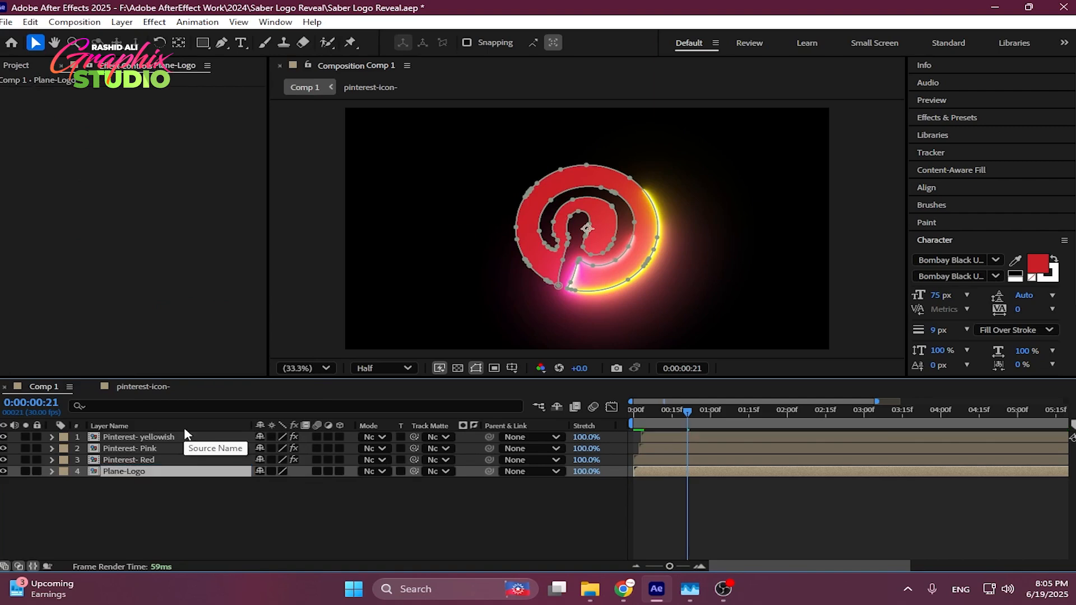
- Duplicate Plane-Logo, hide the original, and use Pinterest- Red as the copy's track matte, previewing the reveal
{"action": "key", "text": "ctrl+d"}
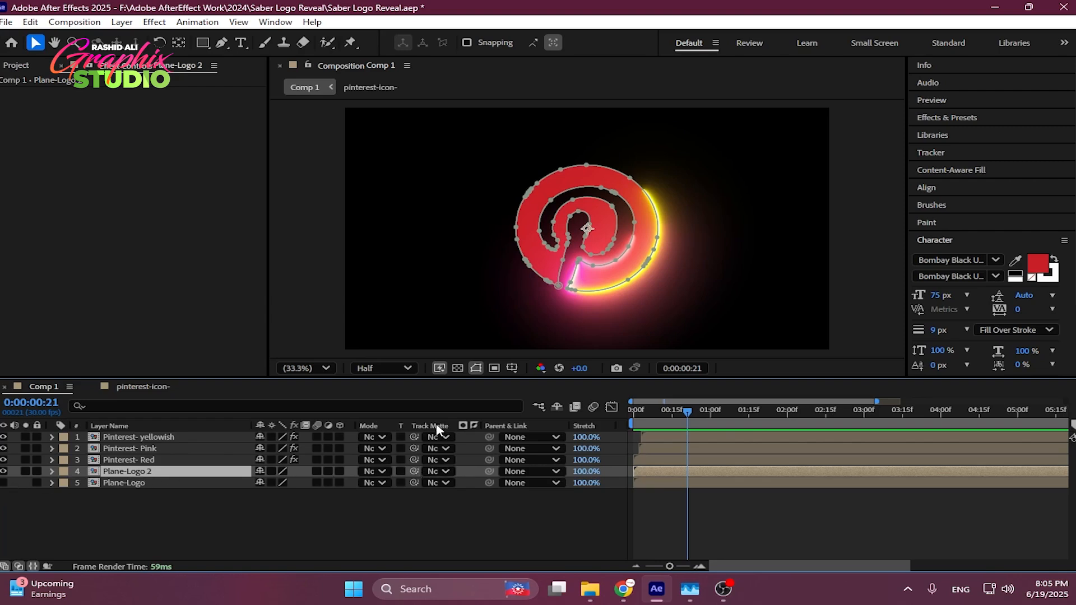
{"action": "left_click_drag", "start_coordinate": [414, 471], "coordinate": [149, 461]}
{"action": "left_click", "coordinate": [202, 515]}
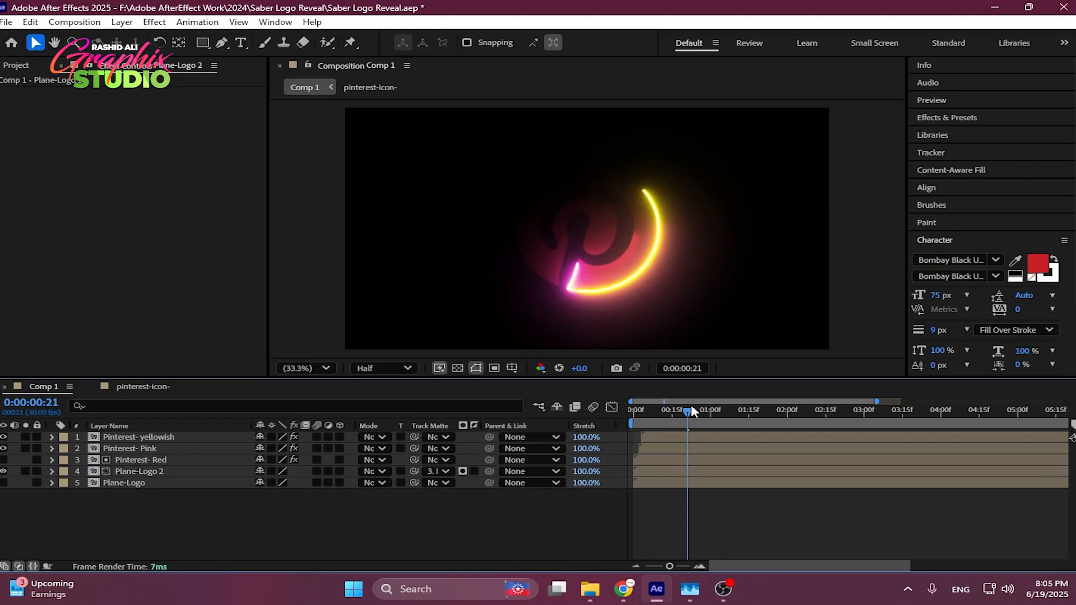
{"action": "left_click_drag", "start_coordinate": [689, 410], "coordinate": [562, 415]}
{"action": "key", "text": "space"}
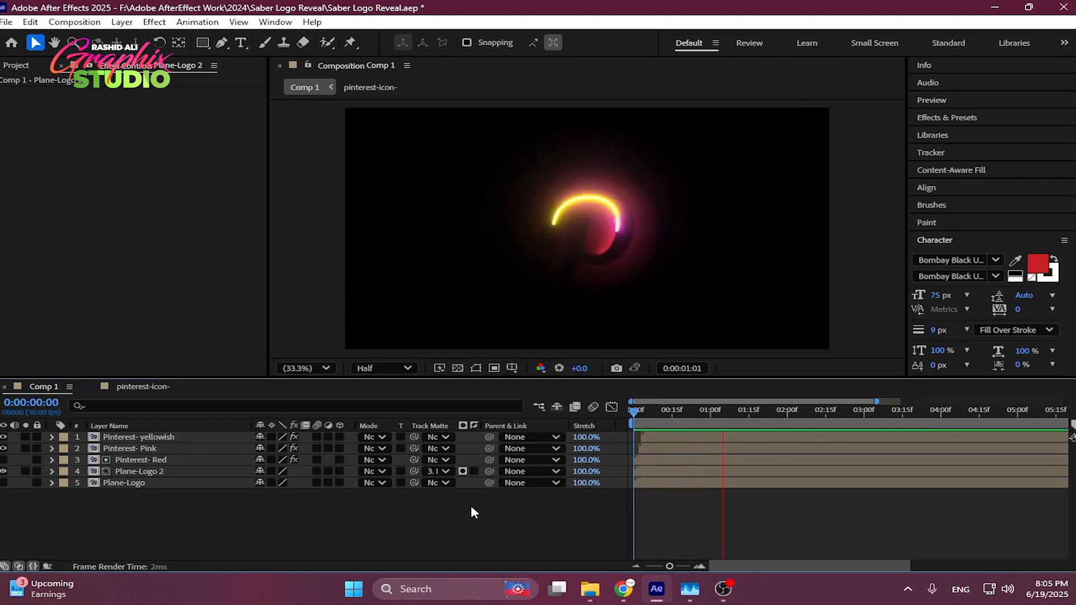
{"action": "key", "text": "space"}
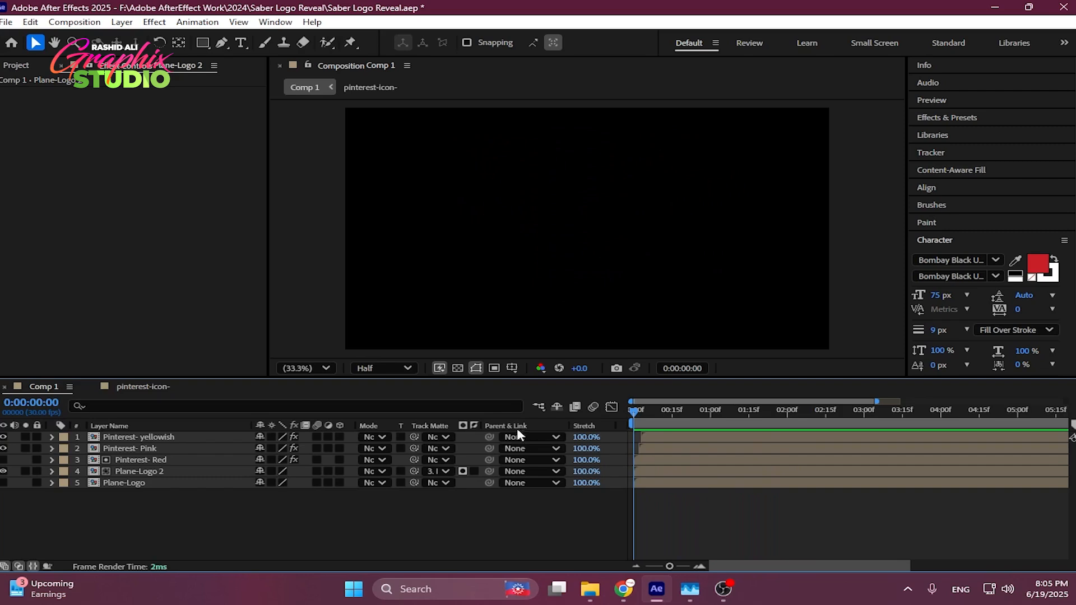
{"action": "key", "text": "space"}
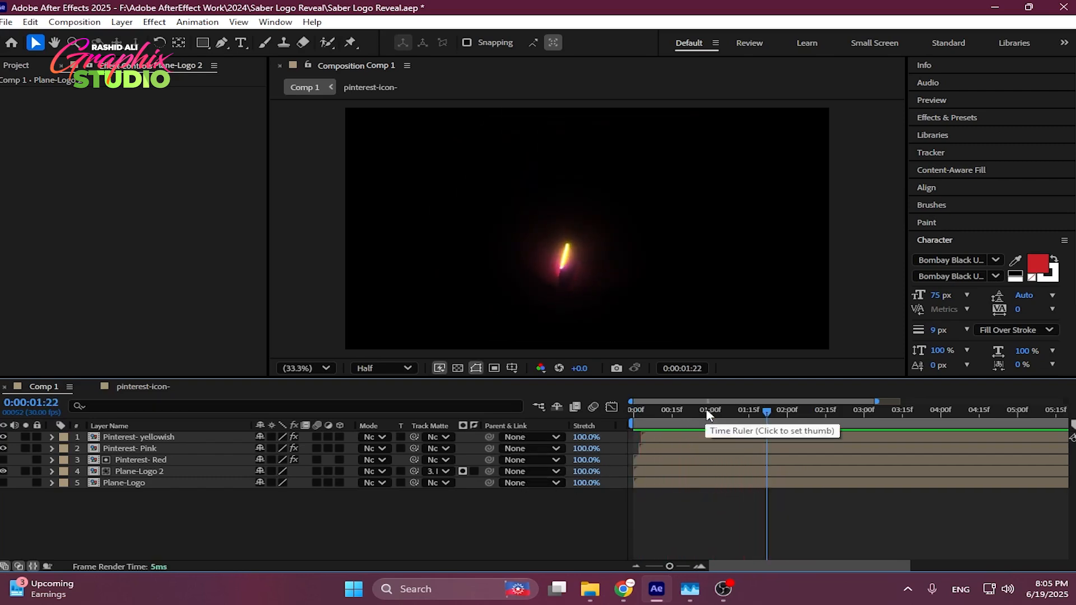
{"action": "left_click_drag", "start_coordinate": [707, 415], "coordinate": [573, 421]}
- Duplicate Plane-Logo 2 twice, placing the copies below Pinterest- Pink and Pinterest- yellowish with those layers as their track mattes, and preview the reveal
{"action": "left_click", "coordinate": [162, 473]}
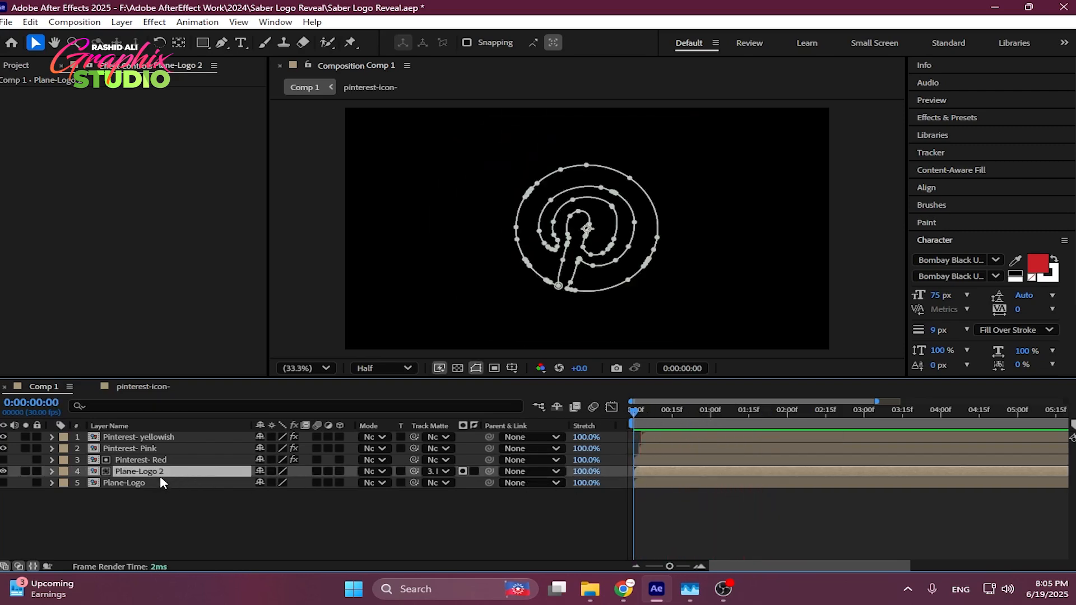
{"action": "key", "text": "ctrl+d"}
{"action": "left_click_drag", "start_coordinate": [160, 475], "coordinate": [160, 461]}
{"action": "left_click_drag", "start_coordinate": [412, 460], "coordinate": [233, 442]}
{"action": "key", "text": "ctrl+d"}
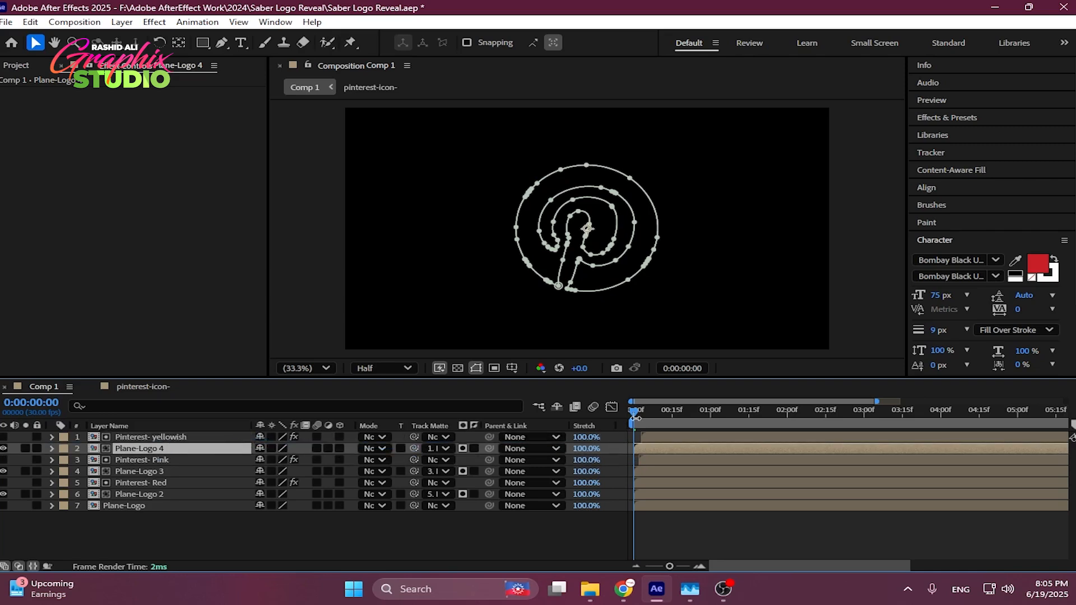
{"action": "key", "text": "space"}
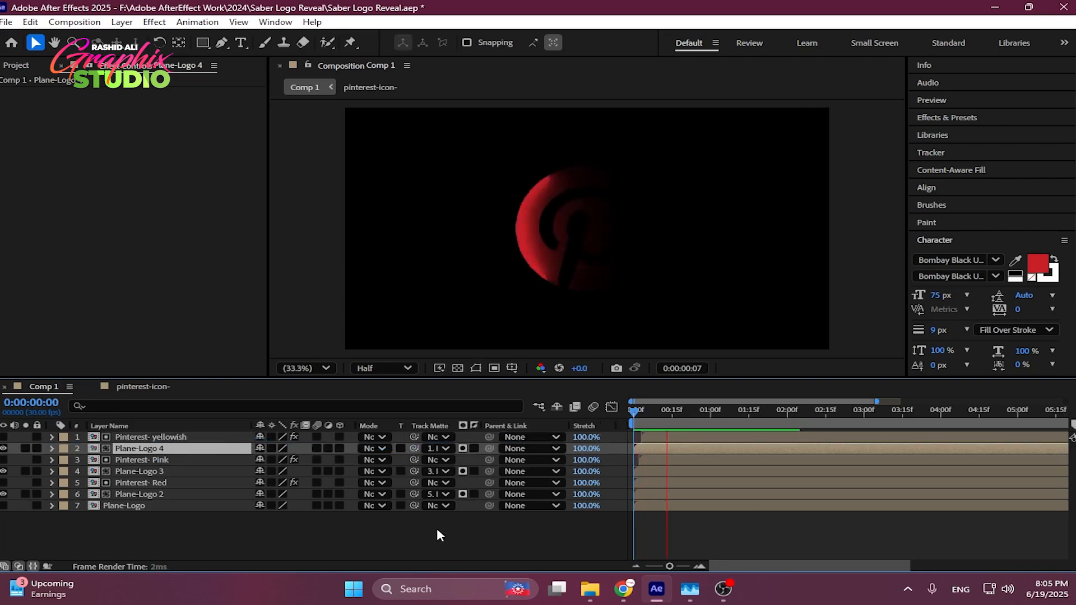
{"action": "key", "text": "space"}
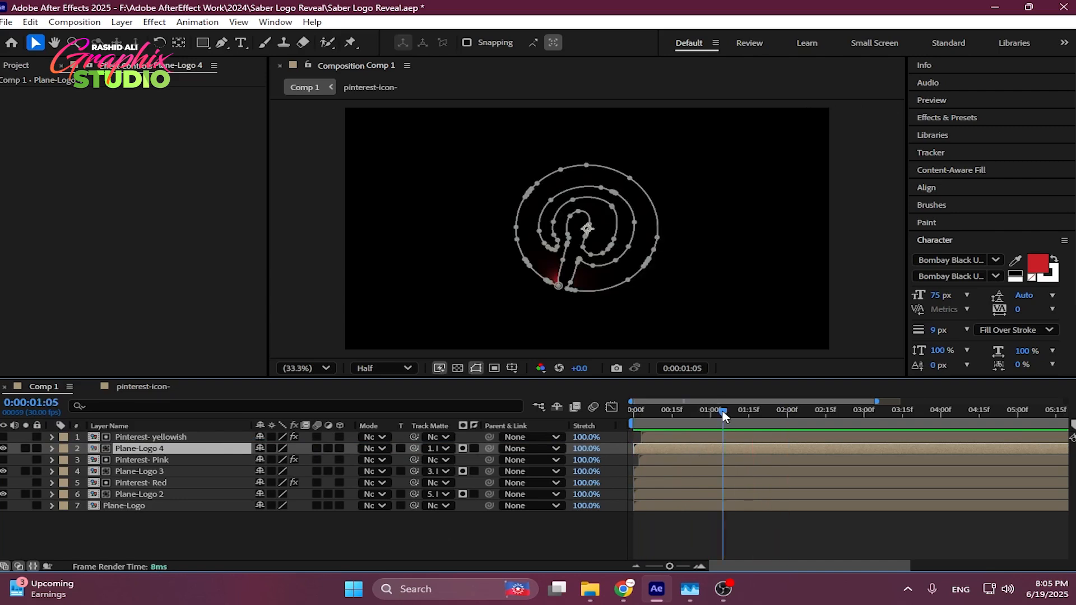
{"action": "key", "text": "space"}
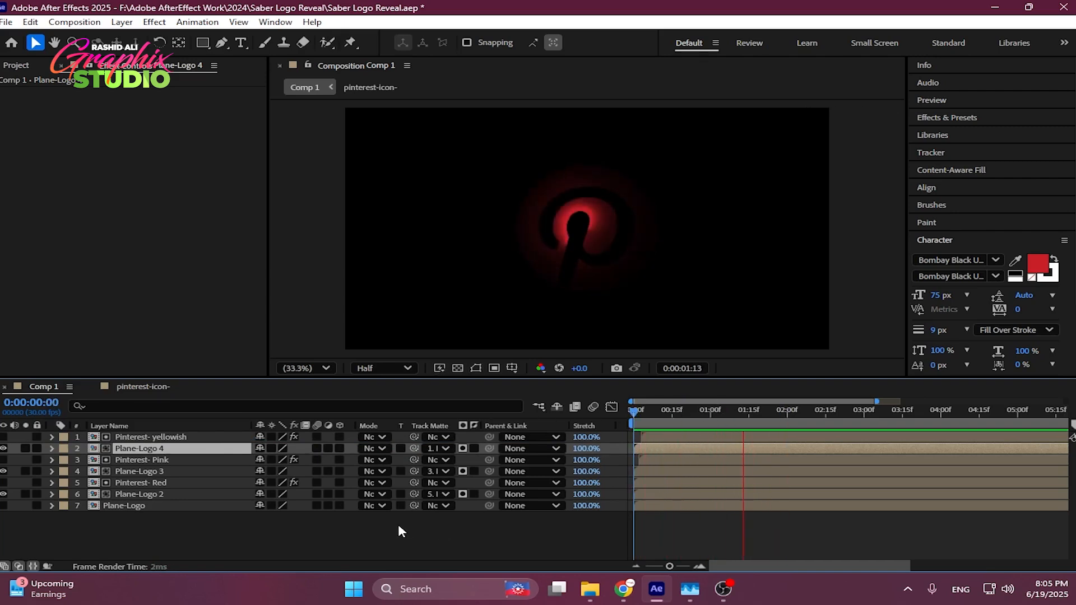
{"action": "key", "text": "space"}
{"action": "left_click", "coordinate": [119, 549]}
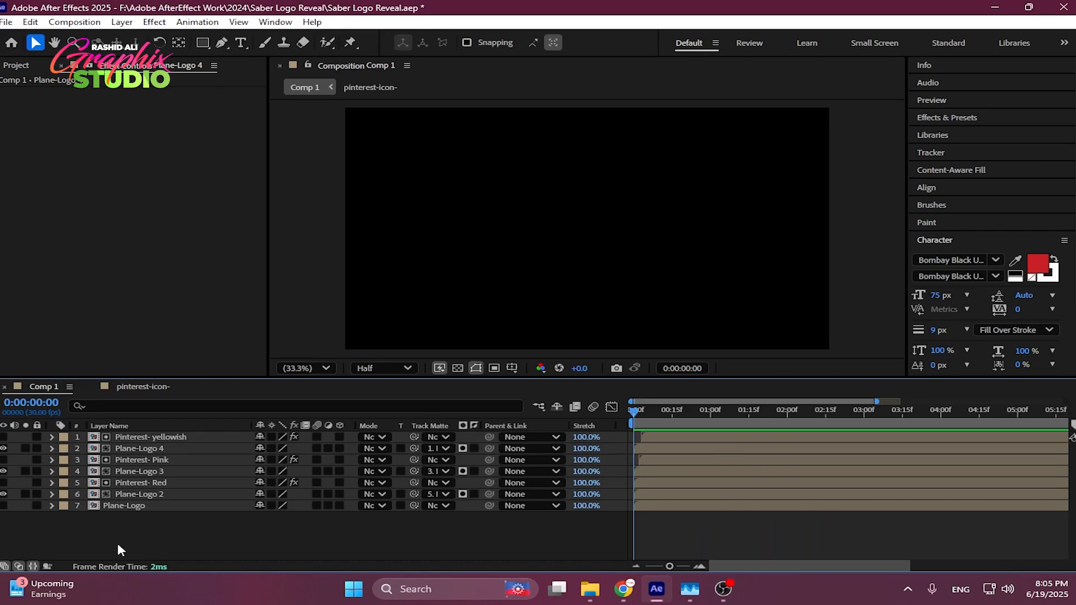
- Duplicate the Pinterest- Red, Pink and yellowish layers, bring the copies to the top of the stack, and make them visible, previewing the animation
{"action": "left_click", "coordinate": [150, 483]}
{"action": "left_click", "coordinate": [151, 460], "text": "ctrl"}
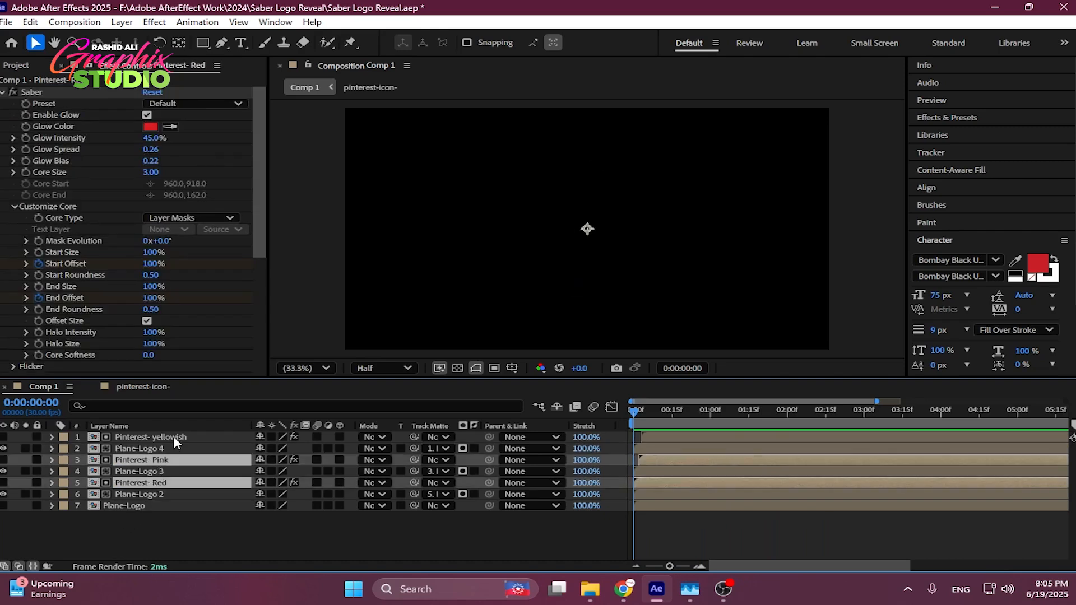
{"action": "left_click", "coordinate": [173, 437], "text": "ctrl"}
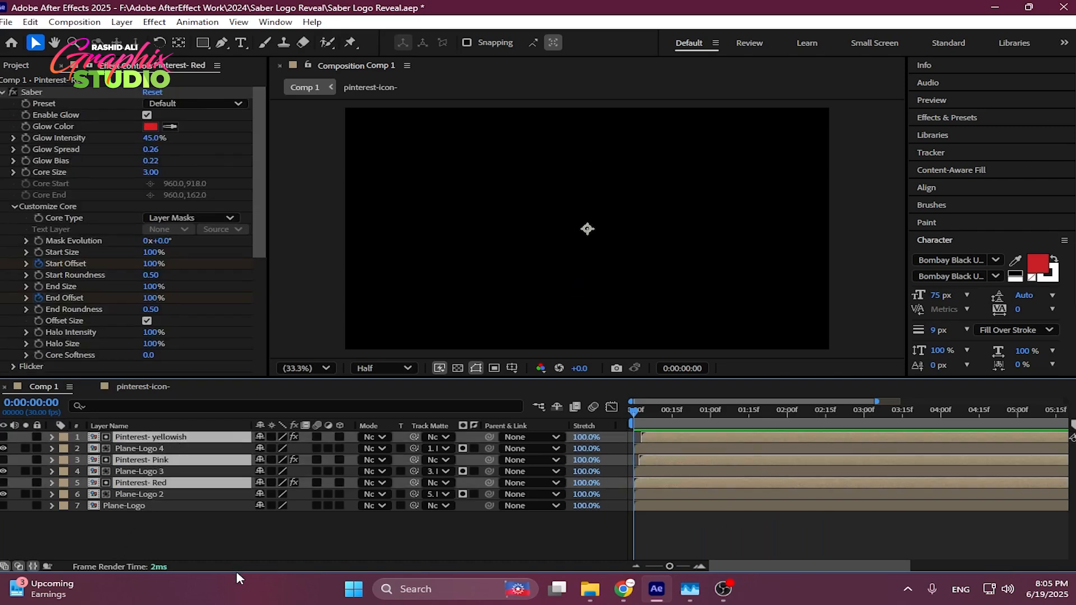
{"action": "key", "text": "ctrl+d"}
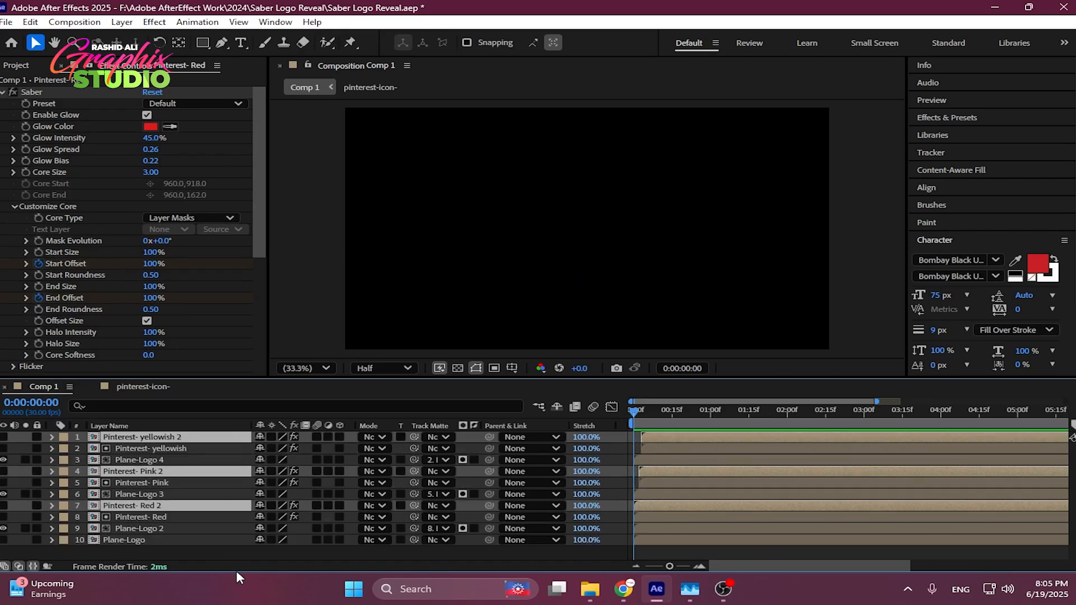
{"action": "key", "text": "ctrl+shift+bracketright"}
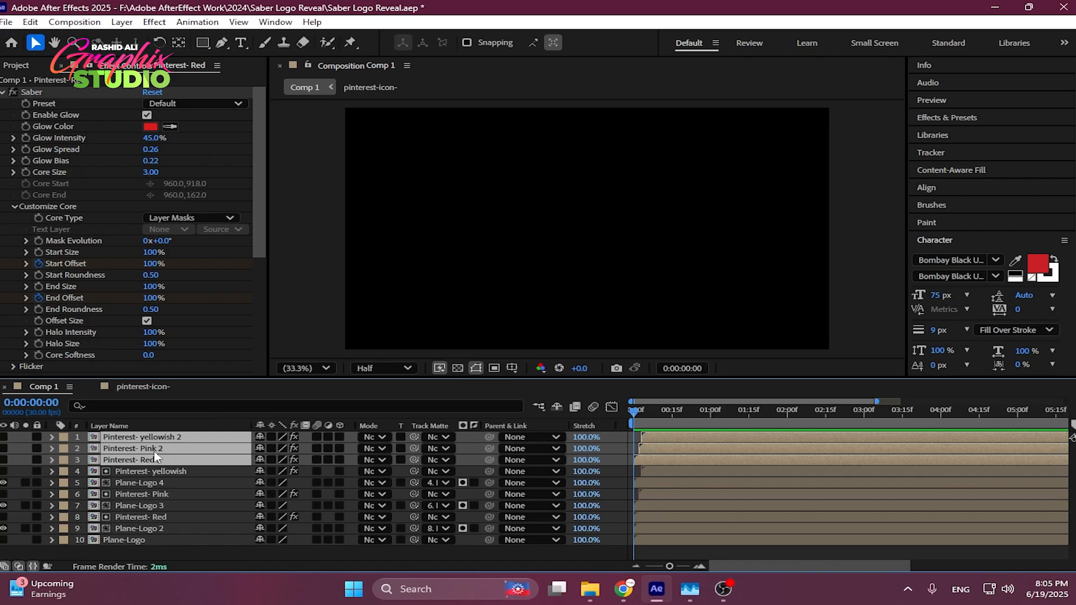
{"action": "left_click_drag", "start_coordinate": [4, 441], "coordinate": [5, 460]}
{"action": "left_click", "coordinate": [301, 552]}
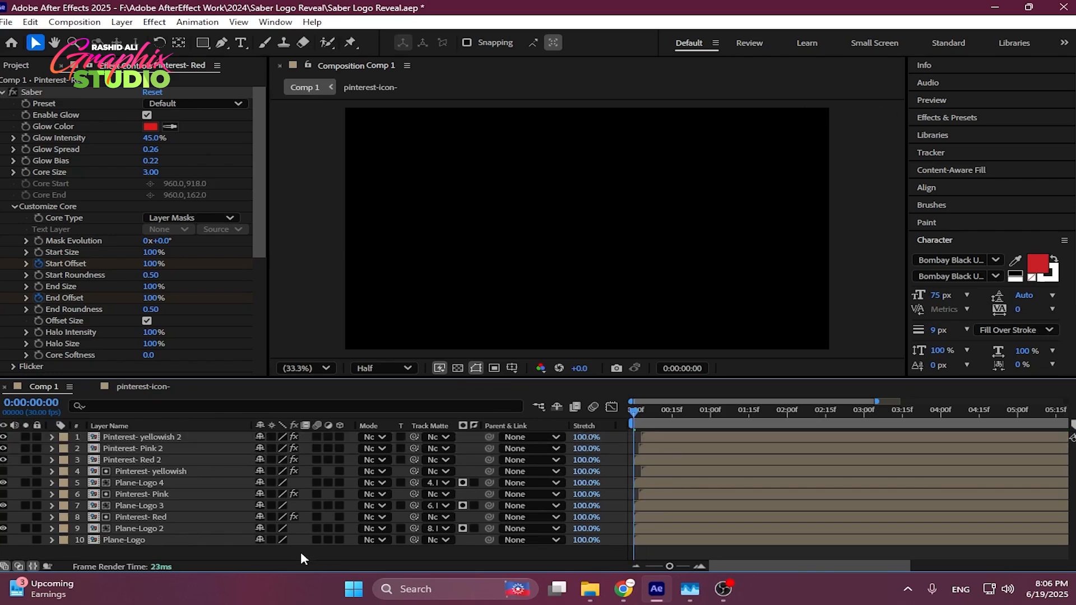
{"action": "key", "text": "space"}
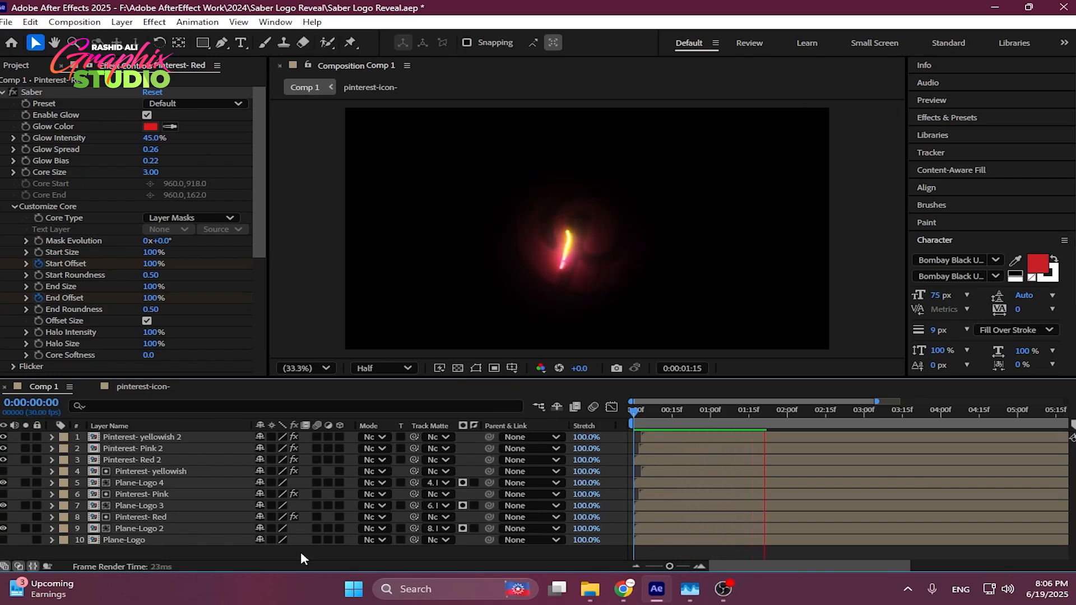
{"action": "key", "text": "space"}
{"action": "key", "text": "space"}
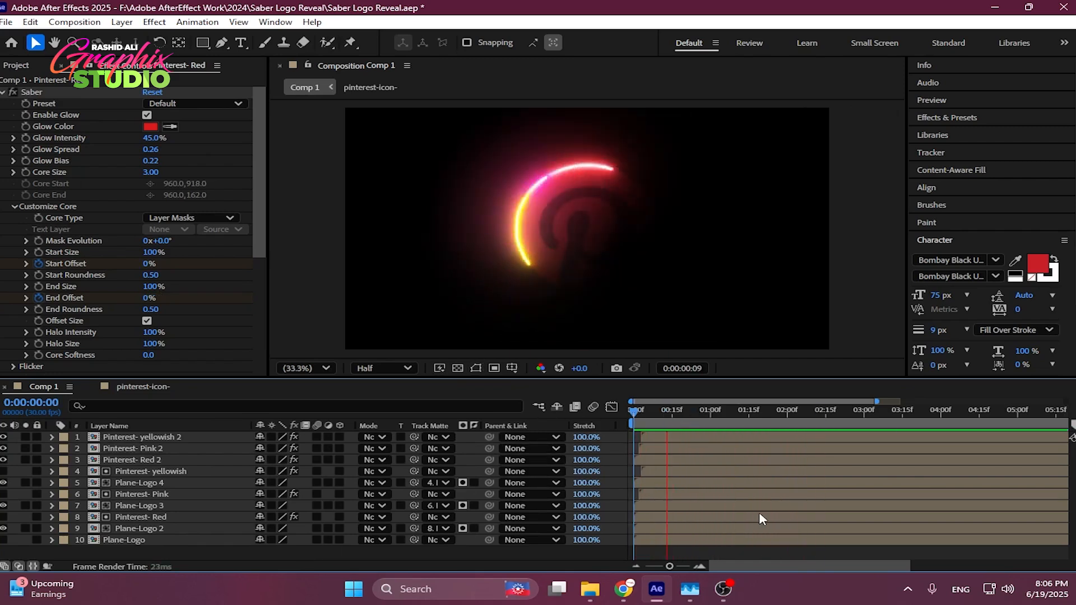
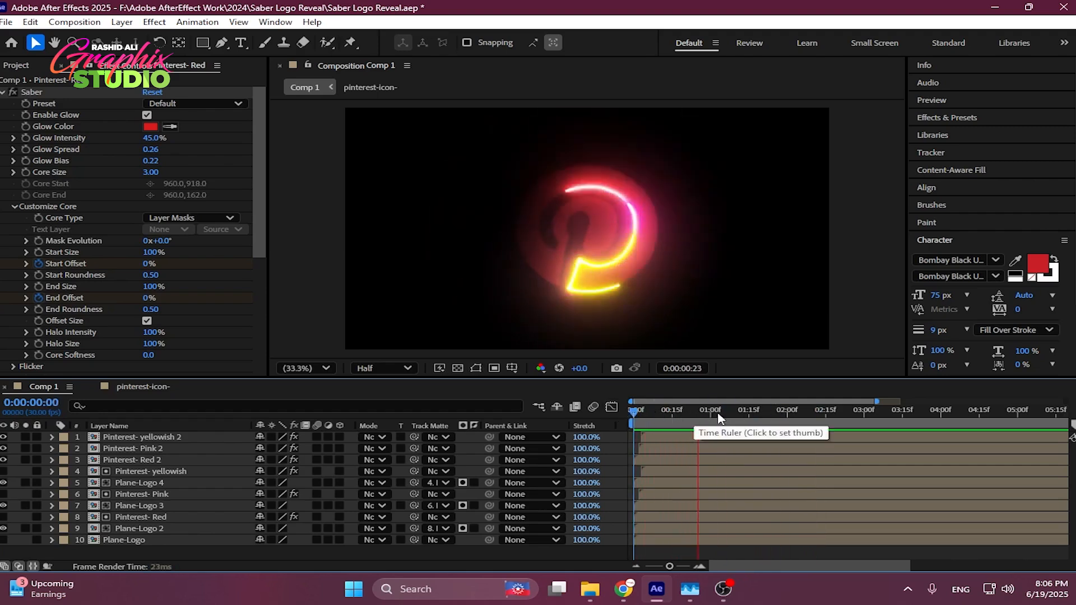
- Make the original Plane-Logo layer visible and check it against the Saber glows around 0:00:01:09
{"action": "key", "text": "space"}
{"action": "left_click", "coordinate": [636, 414]}
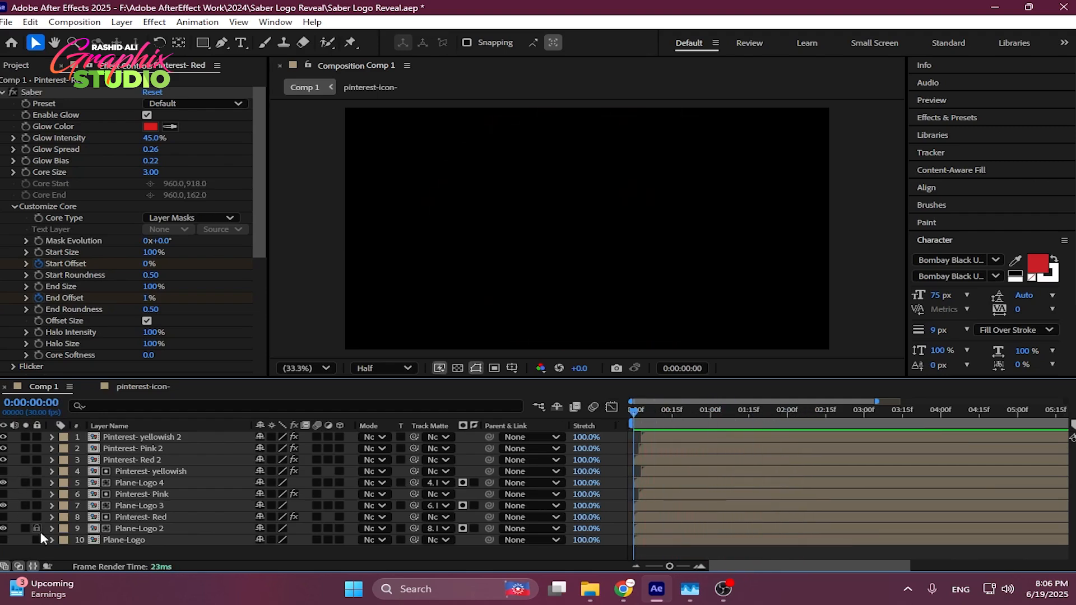
{"action": "left_click", "coordinate": [132, 541]}
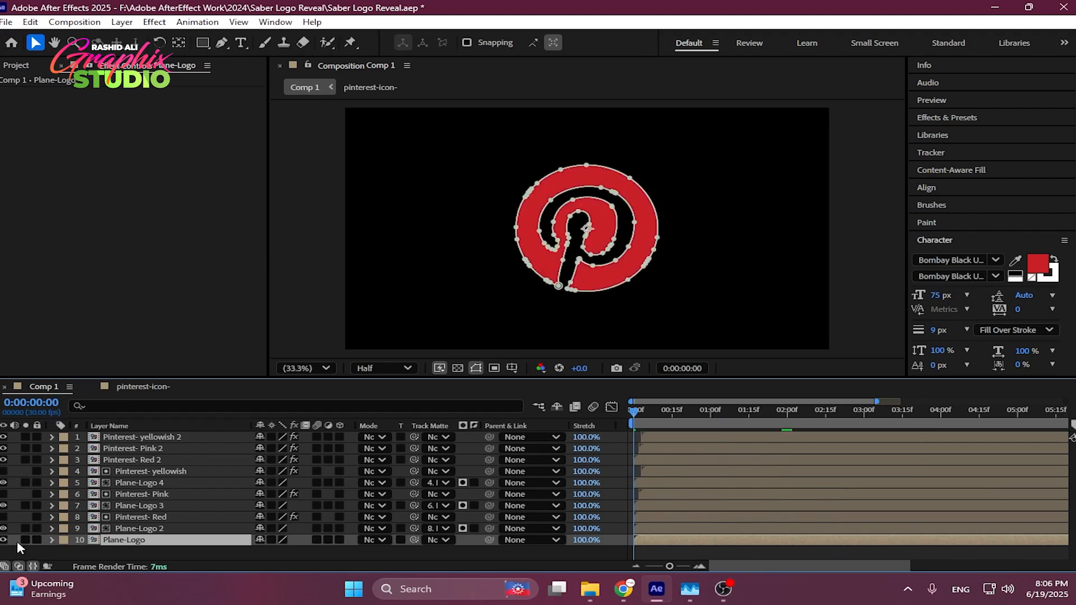
{"action": "key", "text": "t"}
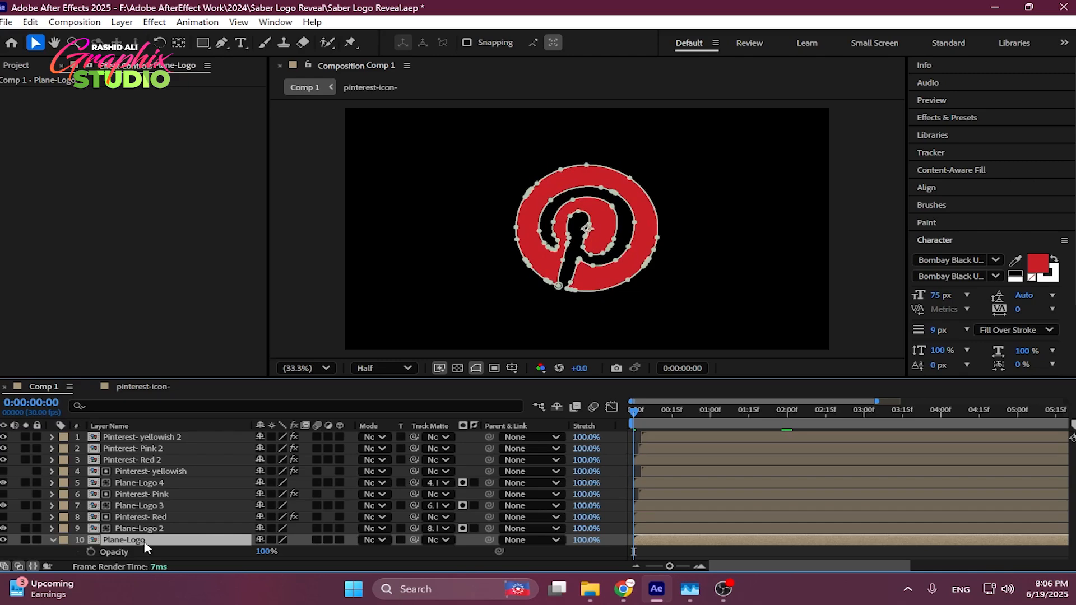
{"action": "left_click", "coordinate": [115, 552]}
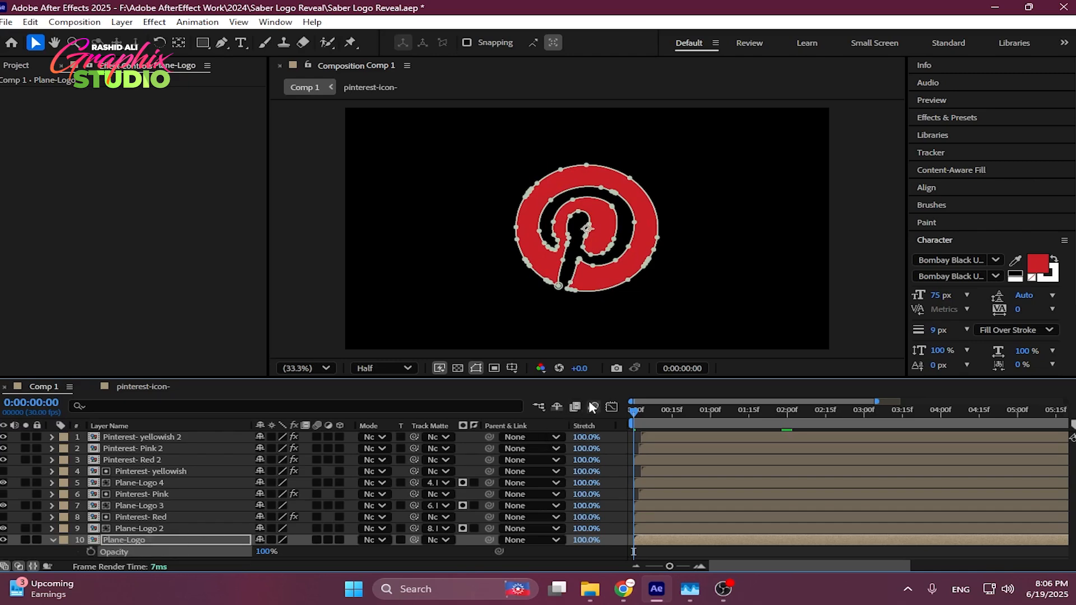
{"action": "left_click_drag", "start_coordinate": [611, 378], "coordinate": [738, 382]}
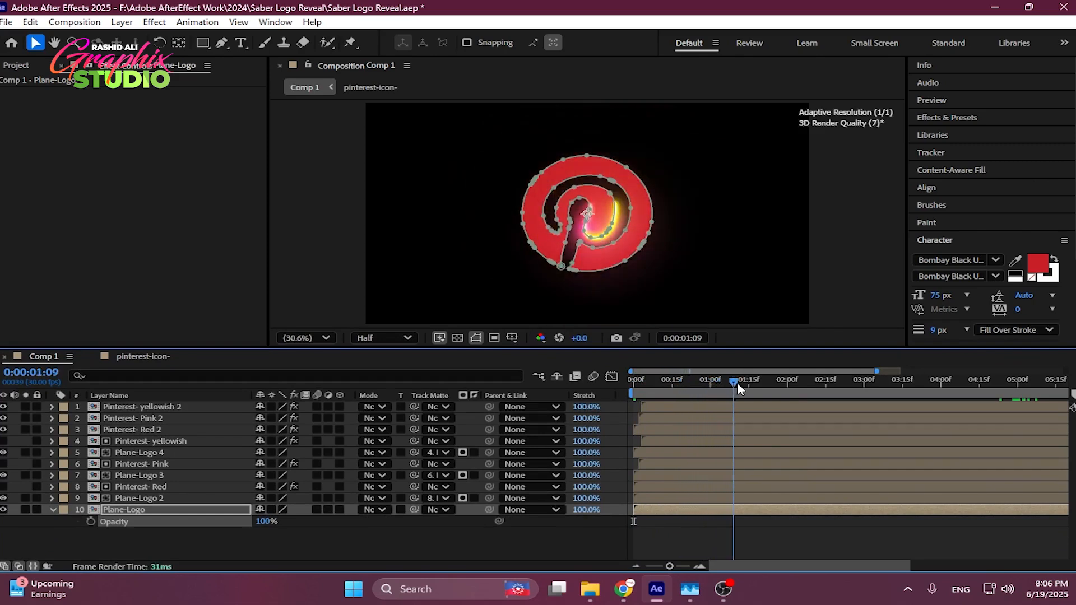
{"action": "left_click", "coordinate": [52, 510]}
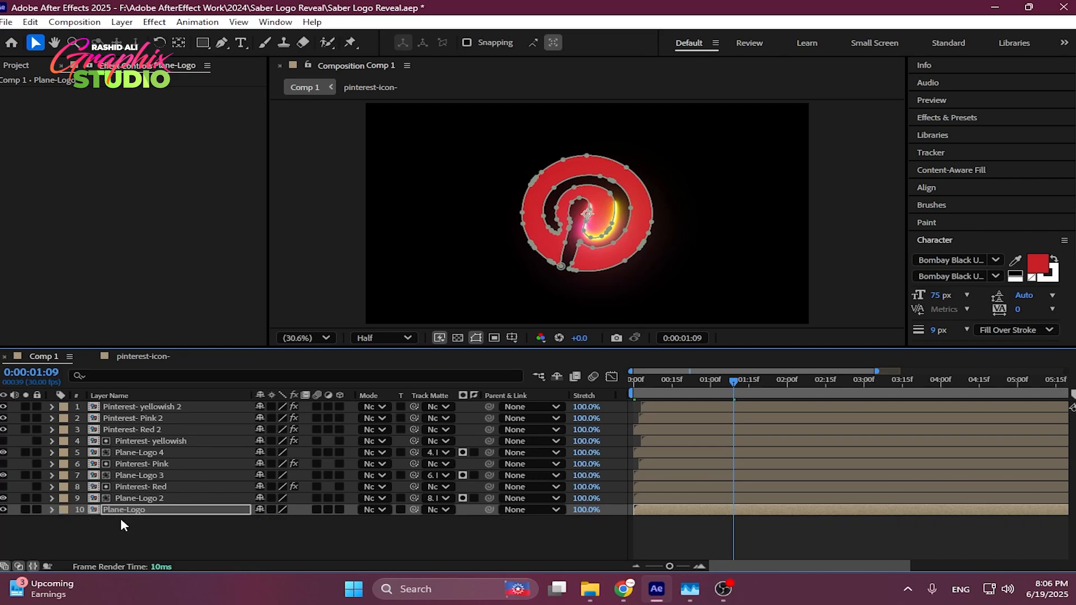
{"action": "left_click", "coordinate": [121, 516]}
{"action": "left_click", "coordinate": [823, 217]}
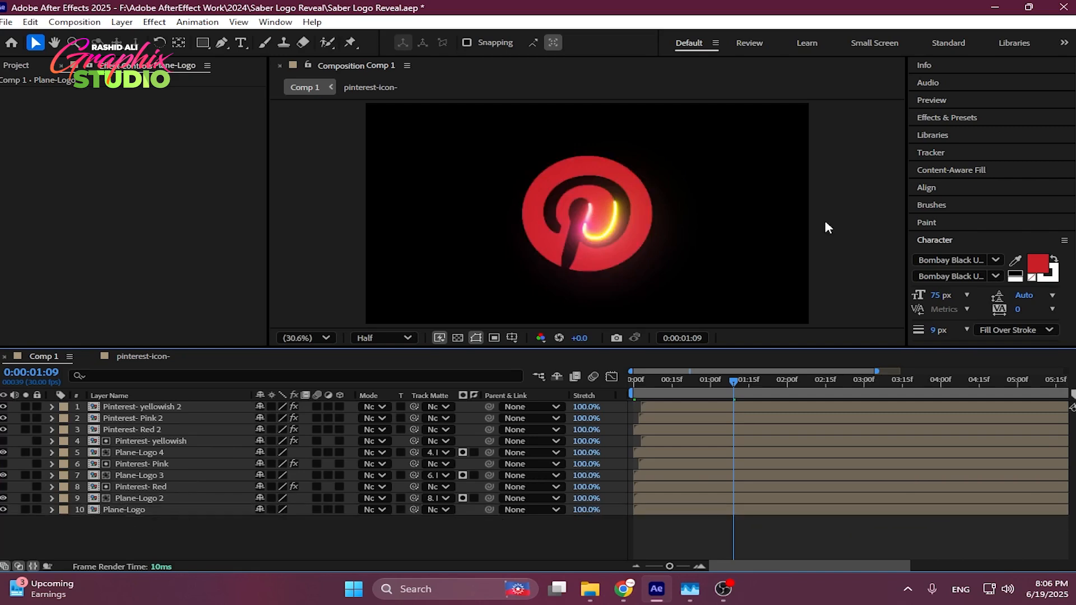
- Find the Radial Wipe effect and apply it to the Plane-Logo layer
{"action": "left_click", "coordinate": [973, 117]}
{"action": "type", "text": "radial w"}
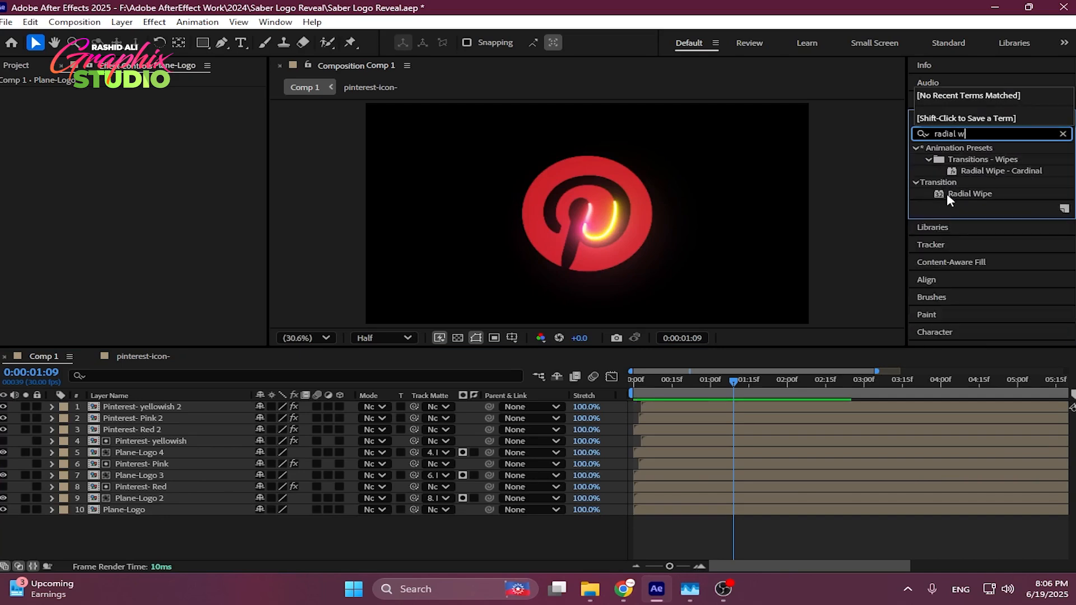
{"action": "left_click_drag", "start_coordinate": [964, 194], "coordinate": [136, 511]}
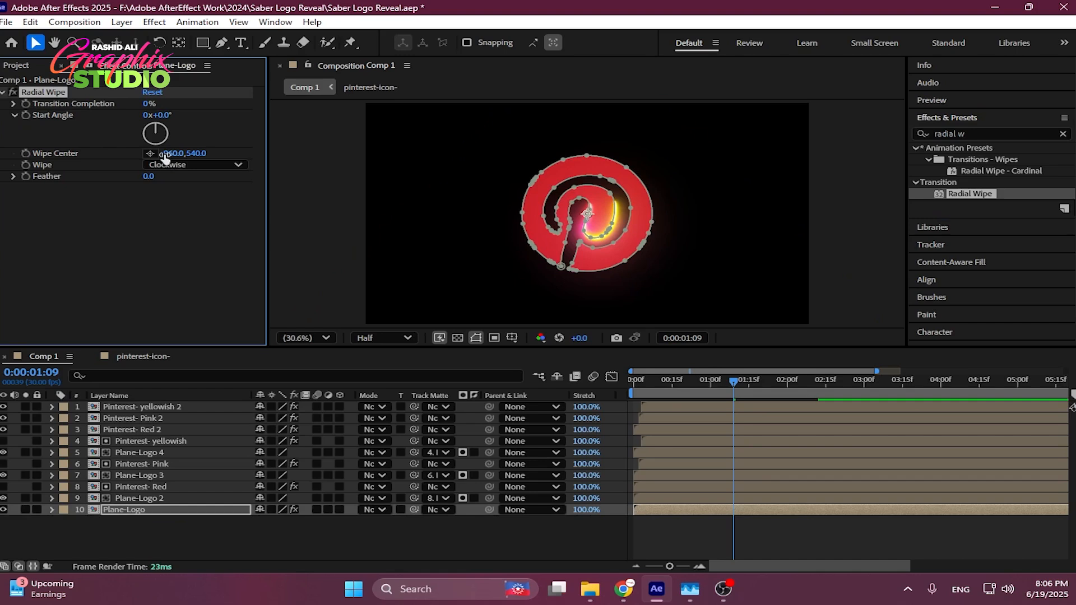
- Set Plane-Logo's Radial Wipe to 100% Transition Completion, a -158° Start Angle and a Counterclockwise wipe
{"action": "left_click_drag", "start_coordinate": [146, 105], "coordinate": [297, 122]}
{"action": "left_click_drag", "start_coordinate": [766, 375], "coordinate": [652, 380]}
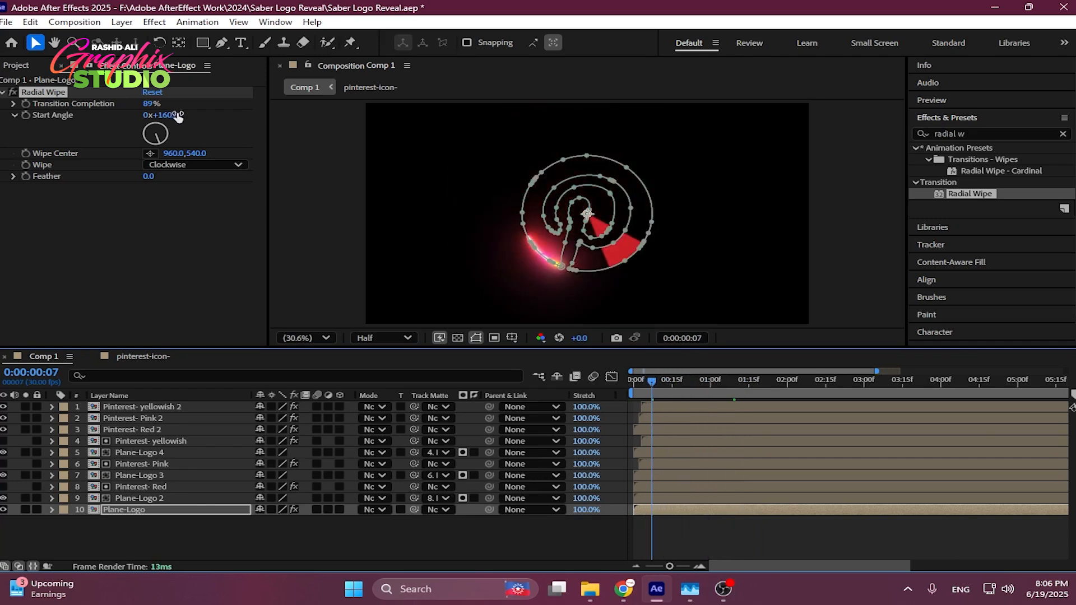
{"action": "left_click_drag", "start_coordinate": [169, 115], "coordinate": [3, 115]}
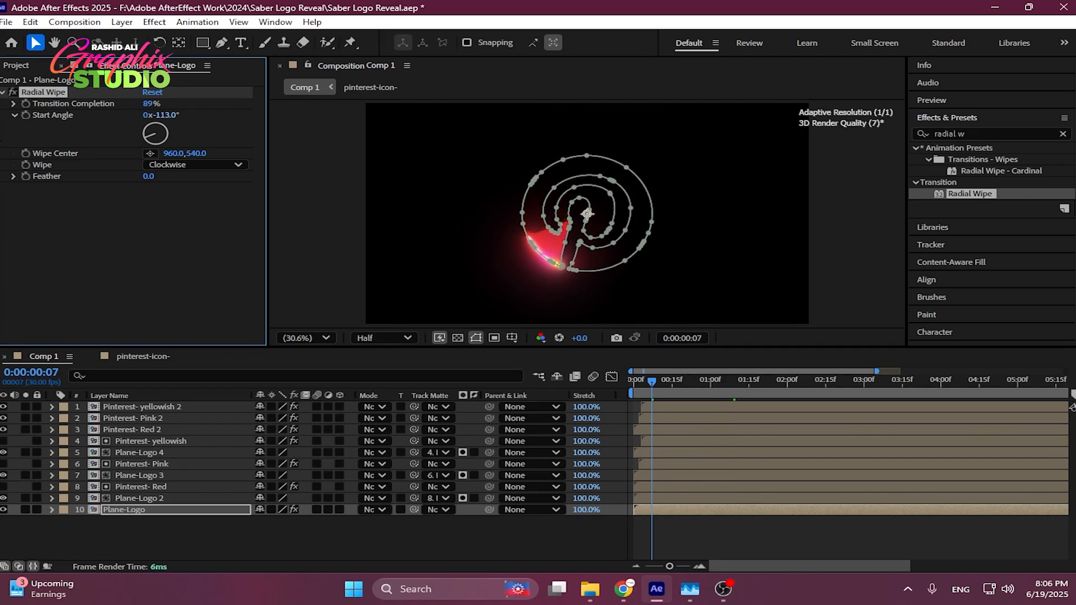
{"action": "left_click_drag", "start_coordinate": [144, 103], "coordinate": [188, 116]}
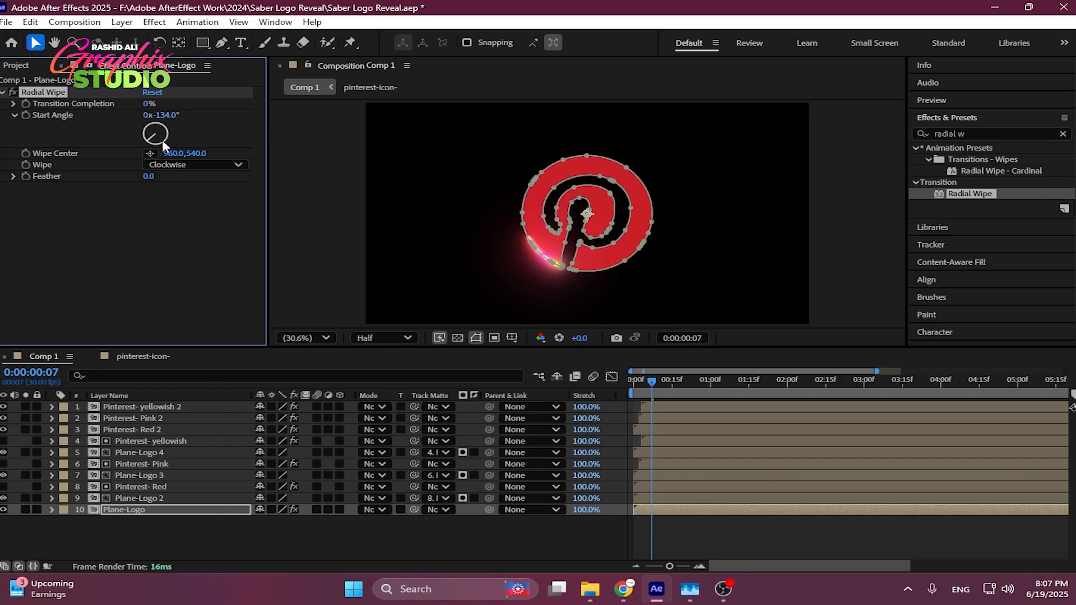
{"action": "left_click", "coordinate": [216, 165]}
{"action": "left_click", "coordinate": [199, 194]}
{"action": "mouse_move", "coordinate": [149, 103]}
{"action": "left_mouse_down"}
{"action": "mouse_move", "coordinate": [216, 102]}
{"action": "mouse_move", "coordinate": [162, 117]}
{"action": "mouse_move", "coordinate": [145, 103]}
{"action": "mouse_move", "coordinate": [163, 105]}
{"action": "left_mouse_up"}
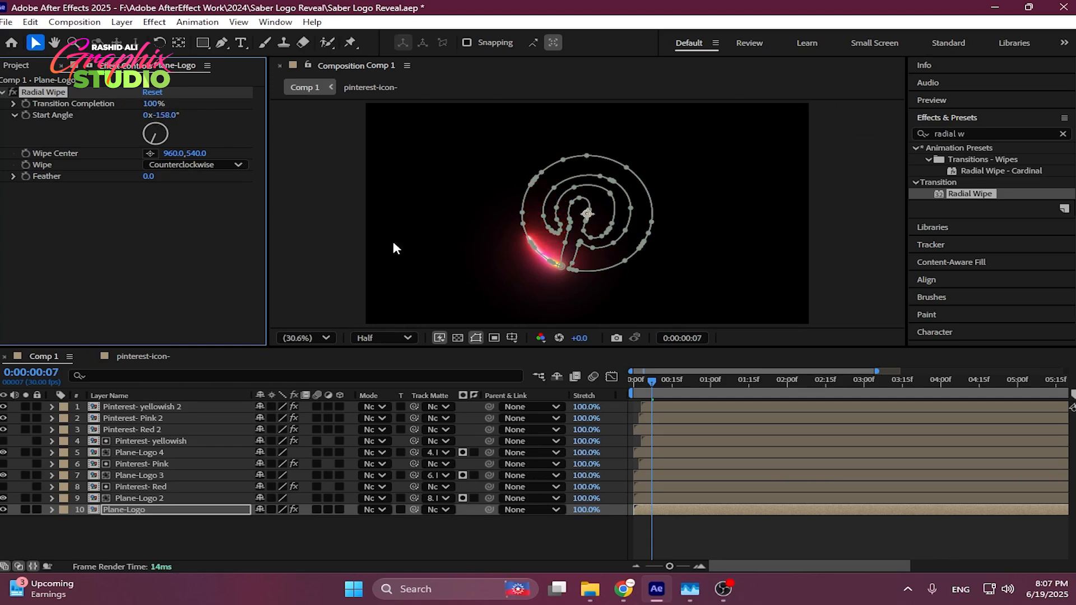
- Keyframe Radial Wipe's Transition Completion at 100% at 0:00:01:00 and reveal Plane-Logo's keyframes
{"action": "left_click_drag", "start_coordinate": [651, 381], "coordinate": [710, 379]}
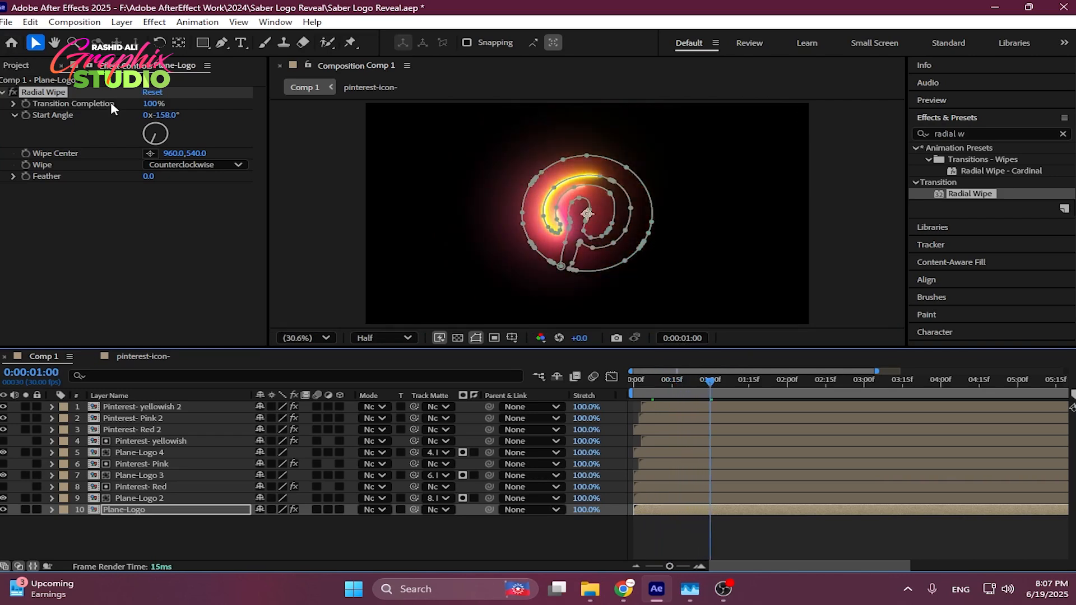
{"action": "left_click", "coordinate": [28, 103]}
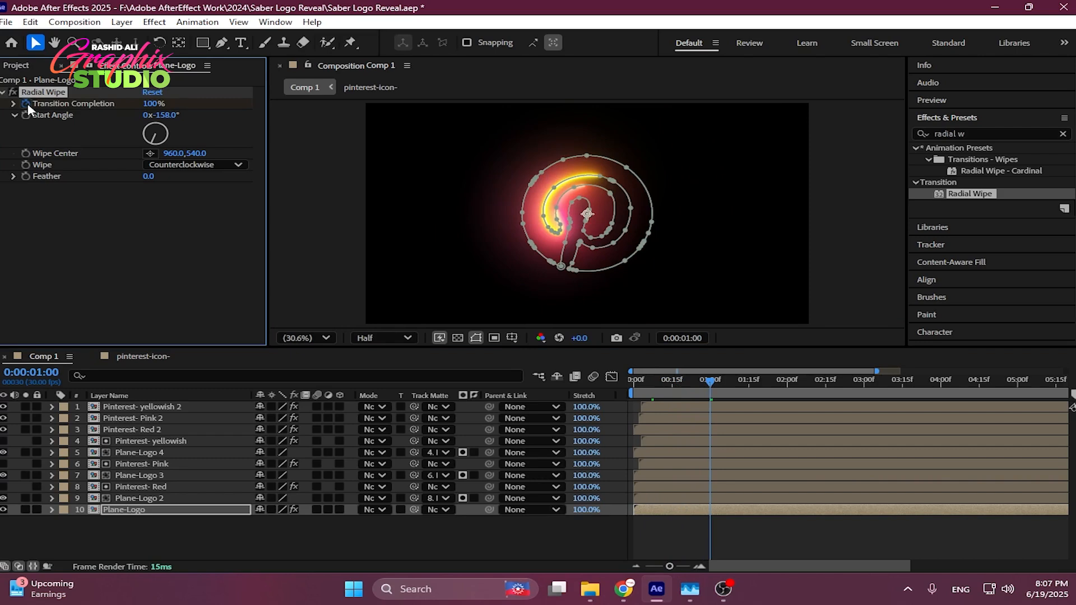
{"action": "left_click", "coordinate": [165, 547]}
{"action": "left_click", "coordinate": [135, 510]}
{"action": "key", "text": "u"}
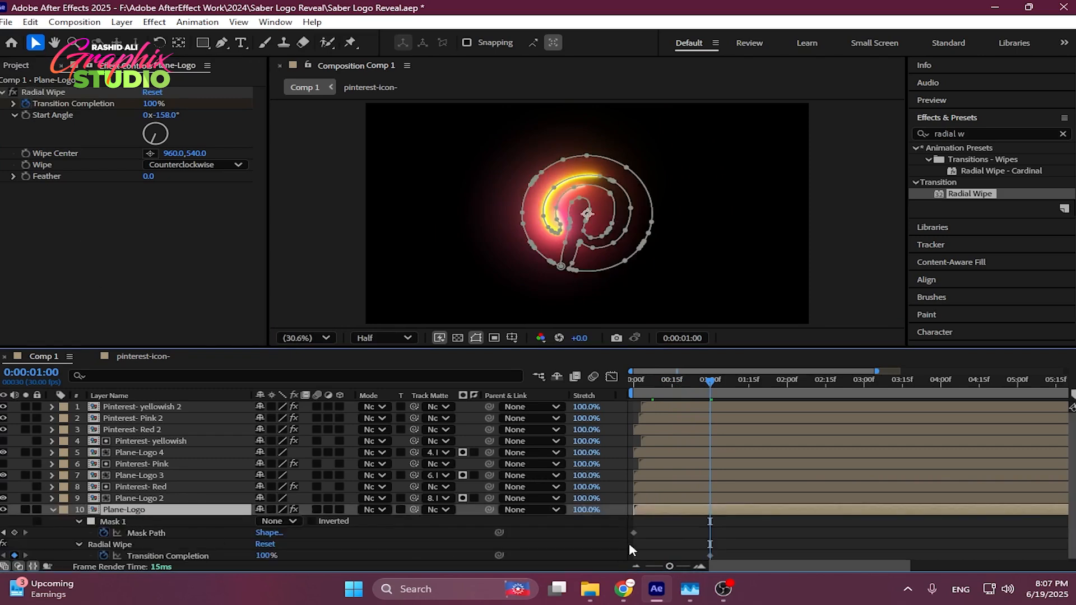
{"action": "scroll", "coordinate": [733, 511], "scroll_direction": "down", "scroll_amount": 1}
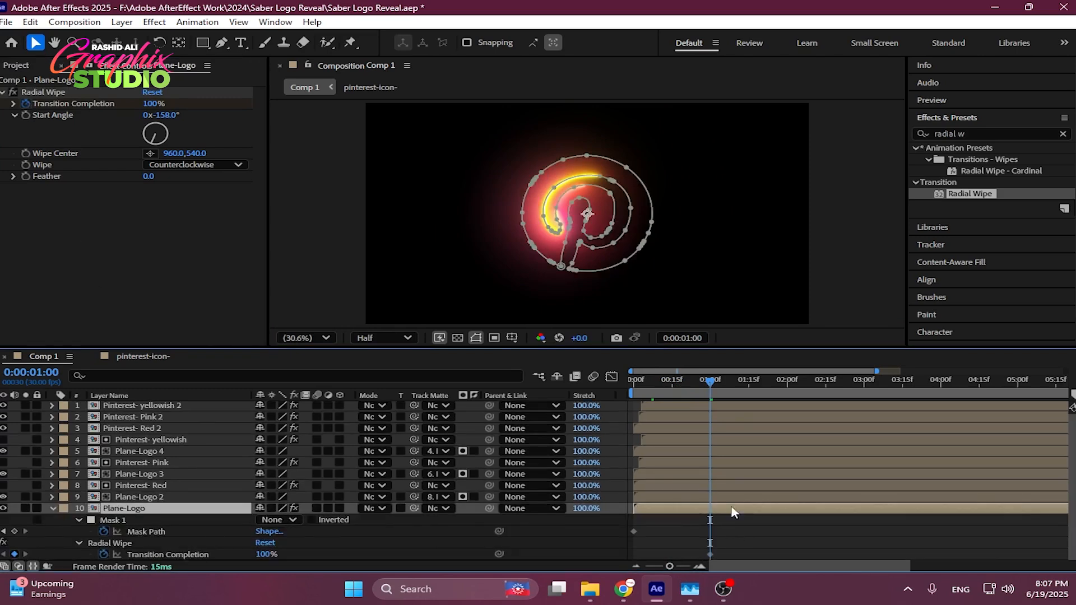
- Keyframe Radial Wipe's Transition Completion at 0% at 0:00:02:00
{"action": "left_click", "coordinate": [750, 383]}
{"action": "left_click_drag", "start_coordinate": [750, 386], "coordinate": [787, 381]}
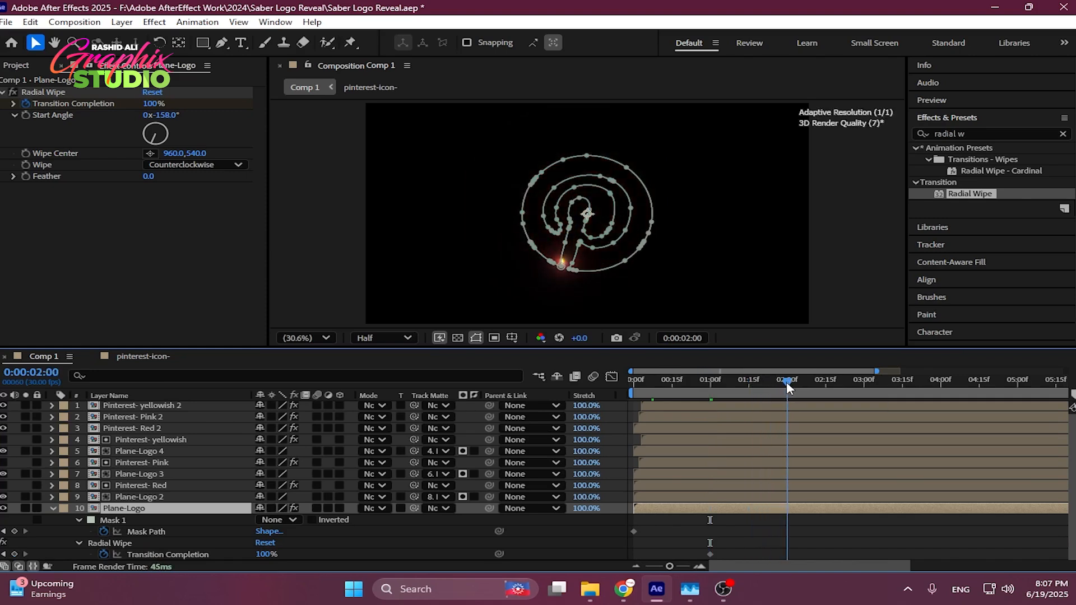
{"action": "left_click", "coordinate": [150, 103]}
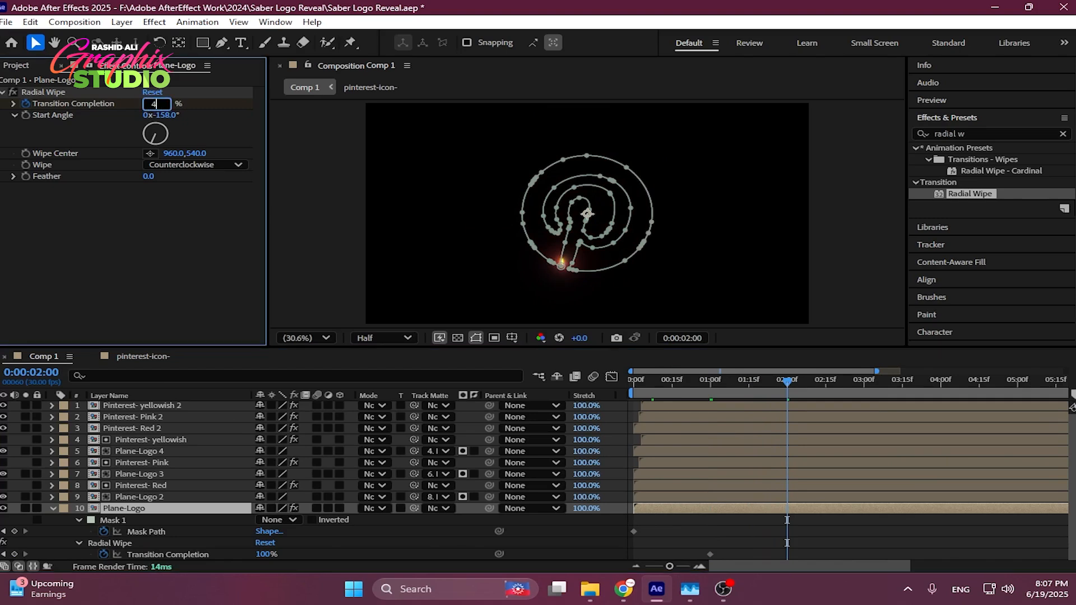
{"action": "type", "text": "40"}
{"action": "key", "text": "Return"}
{"action": "left_click_drag", "start_coordinate": [151, 104], "coordinate": [121, 104]}
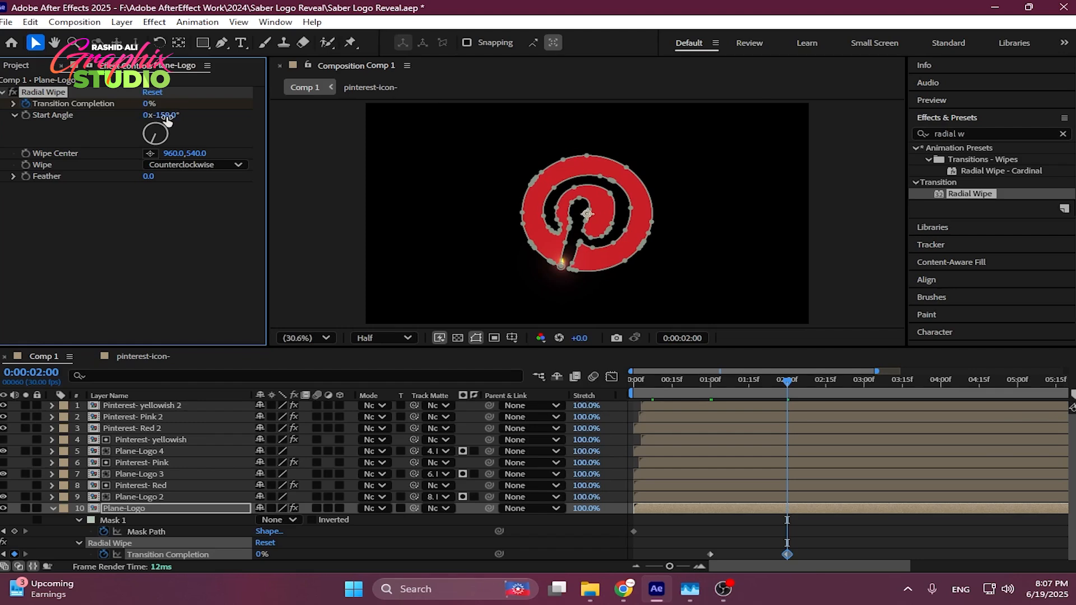
- Set the Radial Wipe's Feather to 123 and preview the animation from the start
{"action": "left_click_drag", "start_coordinate": [787, 385], "coordinate": [749, 383]}
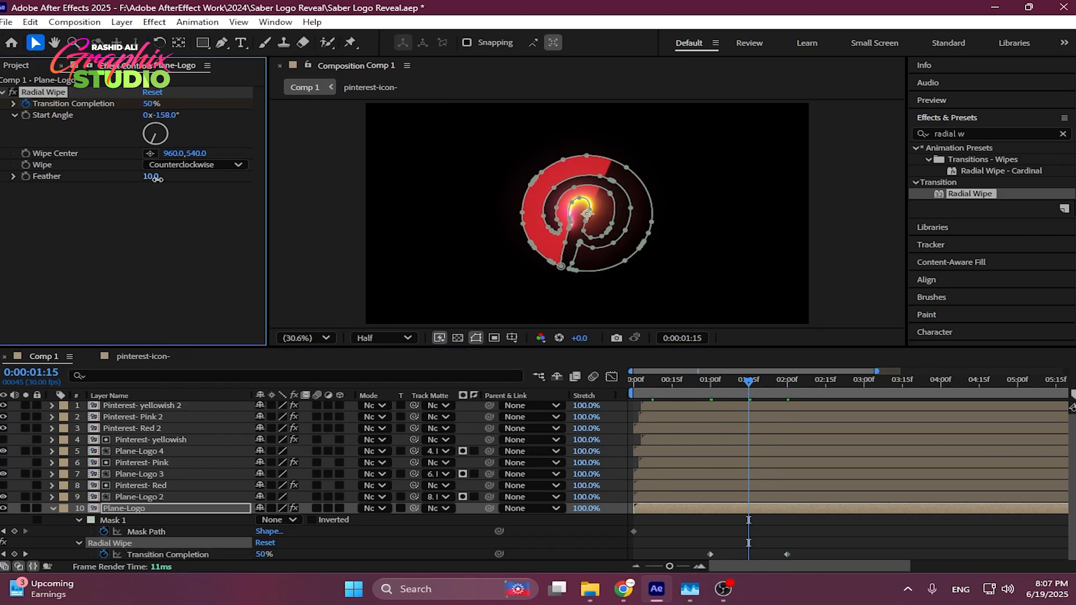
{"action": "left_click_drag", "start_coordinate": [149, 176], "coordinate": [186, 179]}
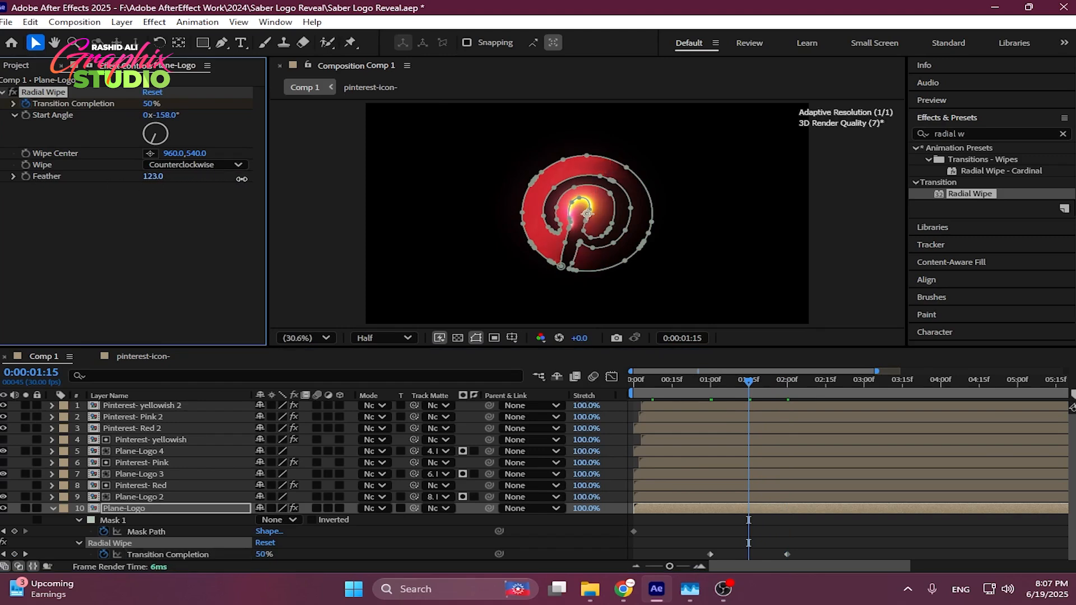
{"action": "left_click_drag", "start_coordinate": [754, 384], "coordinate": [601, 387]}
{"action": "key", "text": "space"}
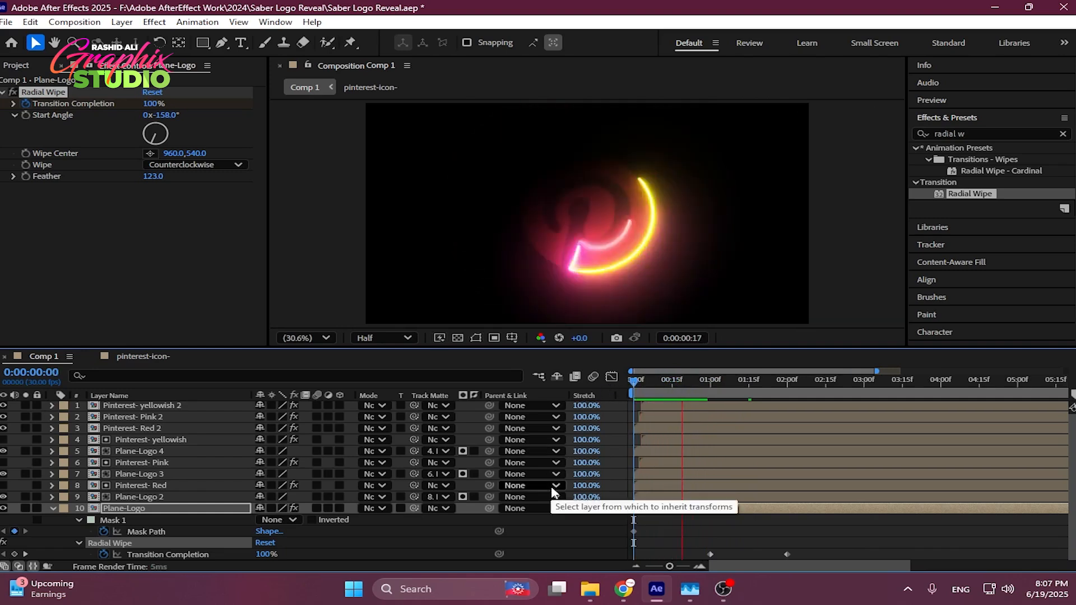
- Move the ending Transition Completion keyframe earlier, to about 0:00:01:24, and preview the wipe
{"action": "mouse_move", "coordinate": [769, 387]}
{"action": "left_mouse_down"}
{"action": "mouse_move", "coordinate": [691, 392]}
{"action": "mouse_move", "coordinate": [767, 399]}
{"action": "left_mouse_up"}
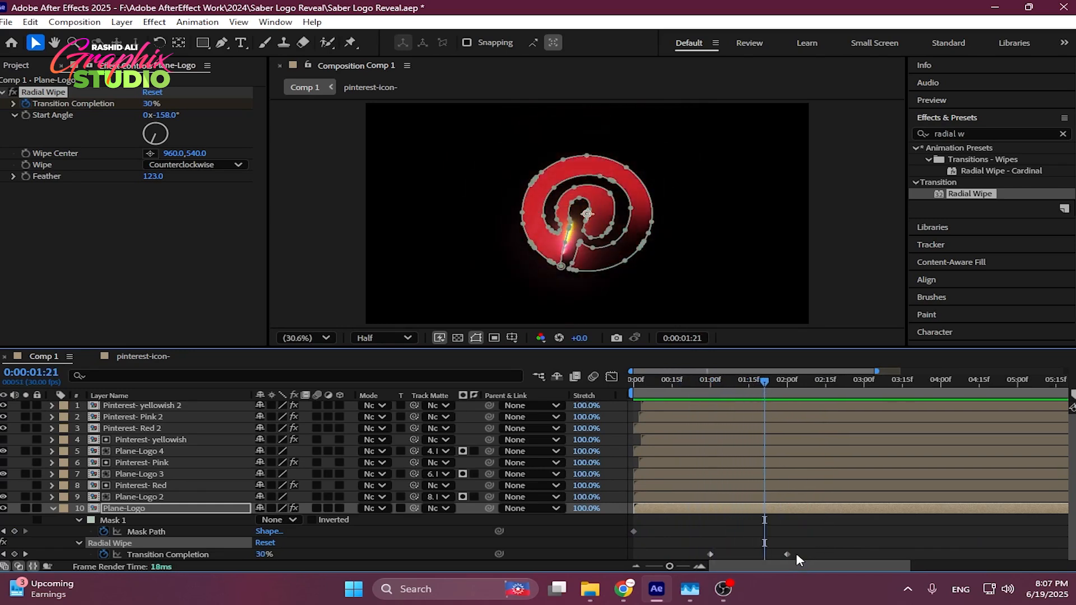
{"action": "left_click_drag", "start_coordinate": [786, 554], "coordinate": [773, 554]}
{"action": "left_click_drag", "start_coordinate": [769, 382], "coordinate": [709, 387]}
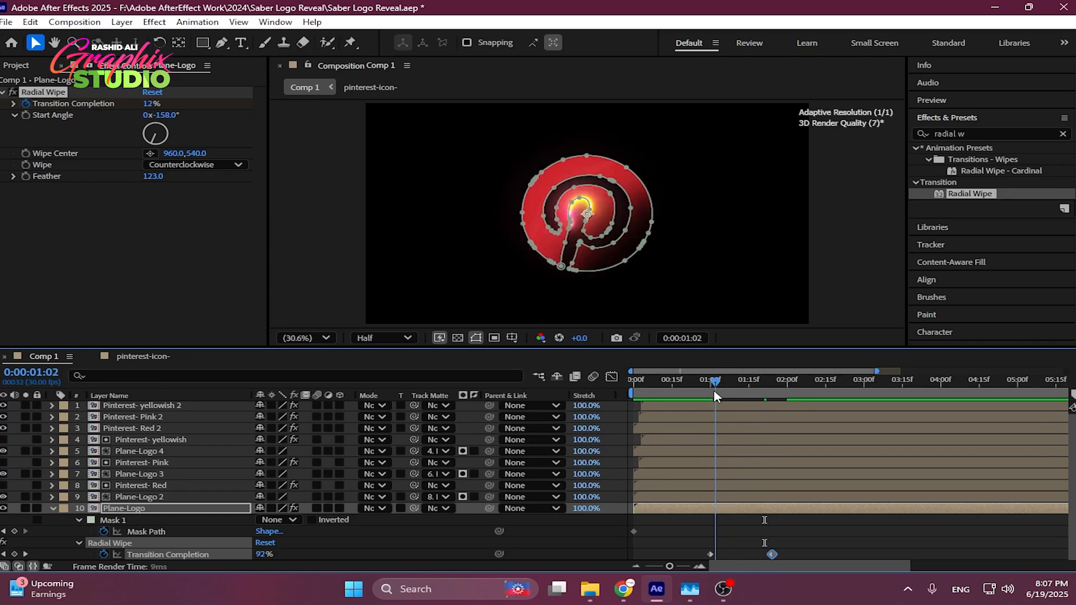
{"action": "key", "text": "space"}
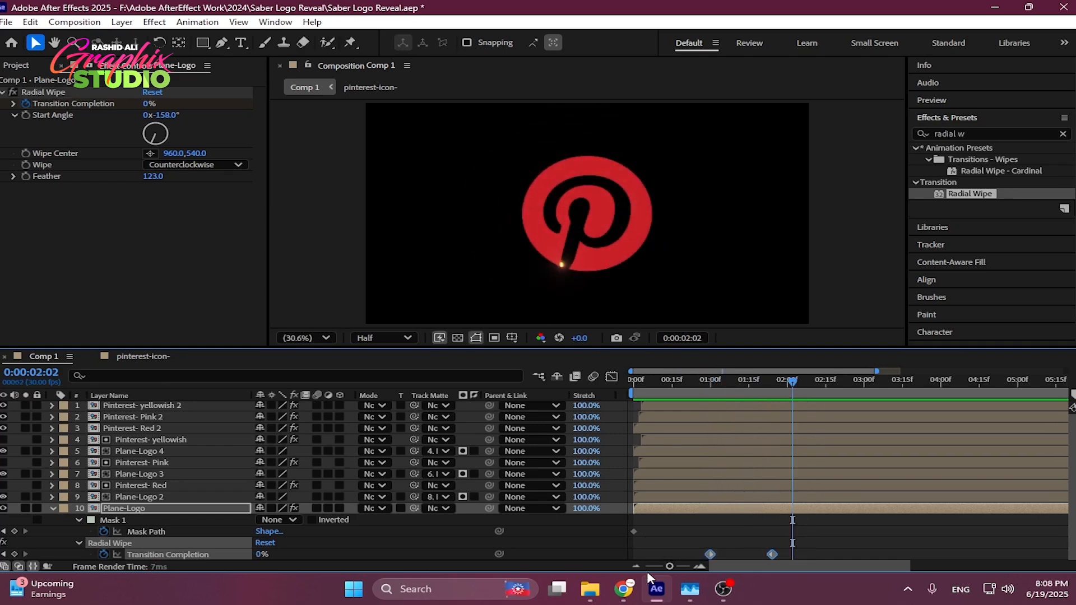
- Shape the speed graph of the eased Transition Completion keyframes for a fast start and gradual slowdown, previewing the reveal
{"action": "key", "text": "space"}
{"action": "left_click", "coordinate": [612, 377]}
{"action": "left_click_drag", "start_coordinate": [769, 403], "coordinate": [746, 412]}
{"action": "key", "text": "space"}
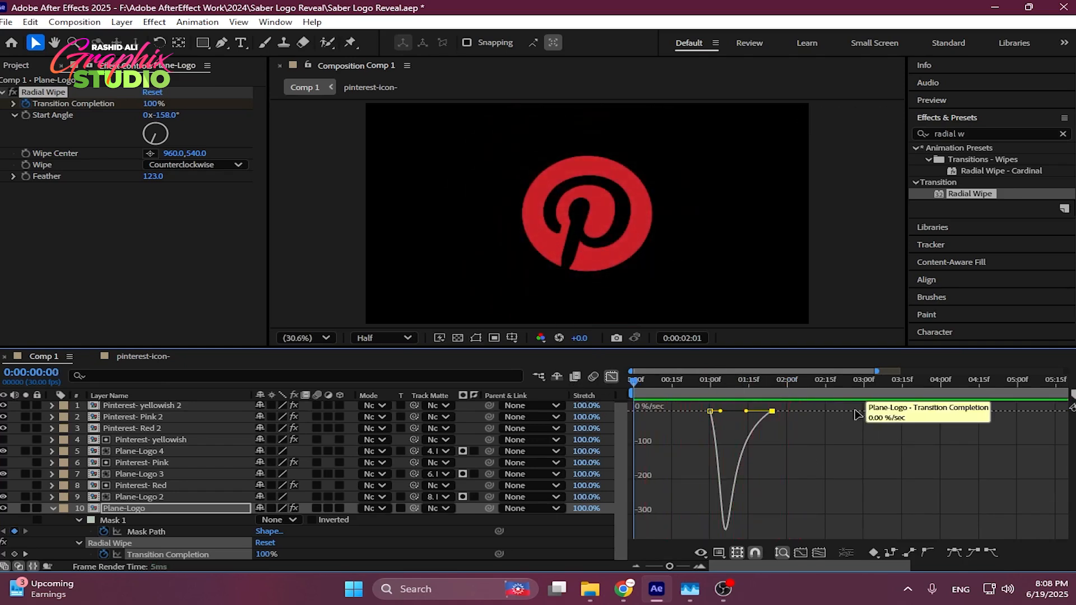
{"action": "key", "text": "space"}
{"action": "key", "text": "space"}
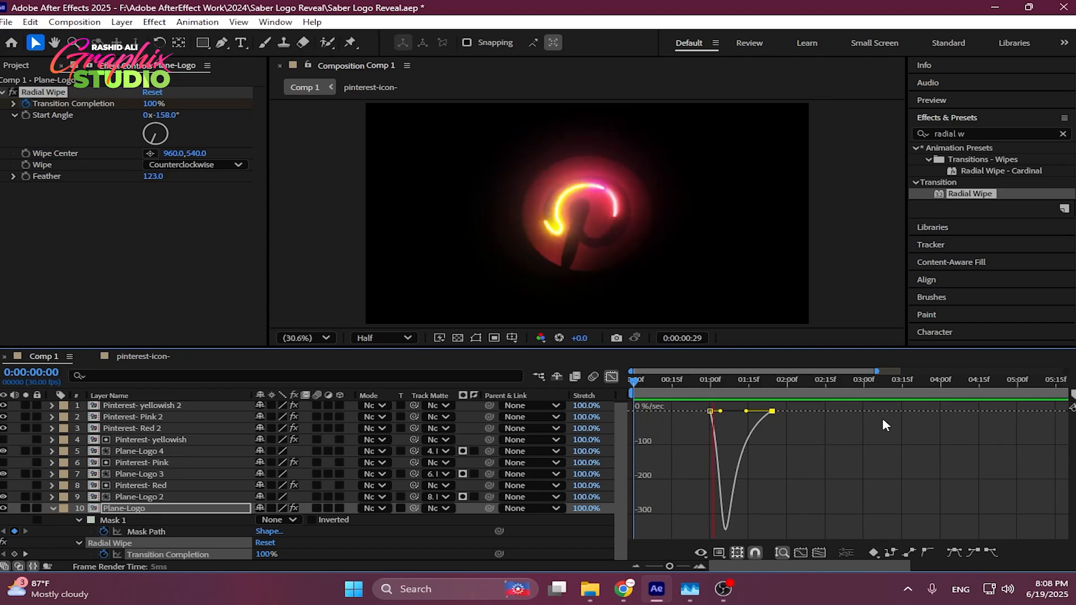
{"action": "key", "text": "space"}
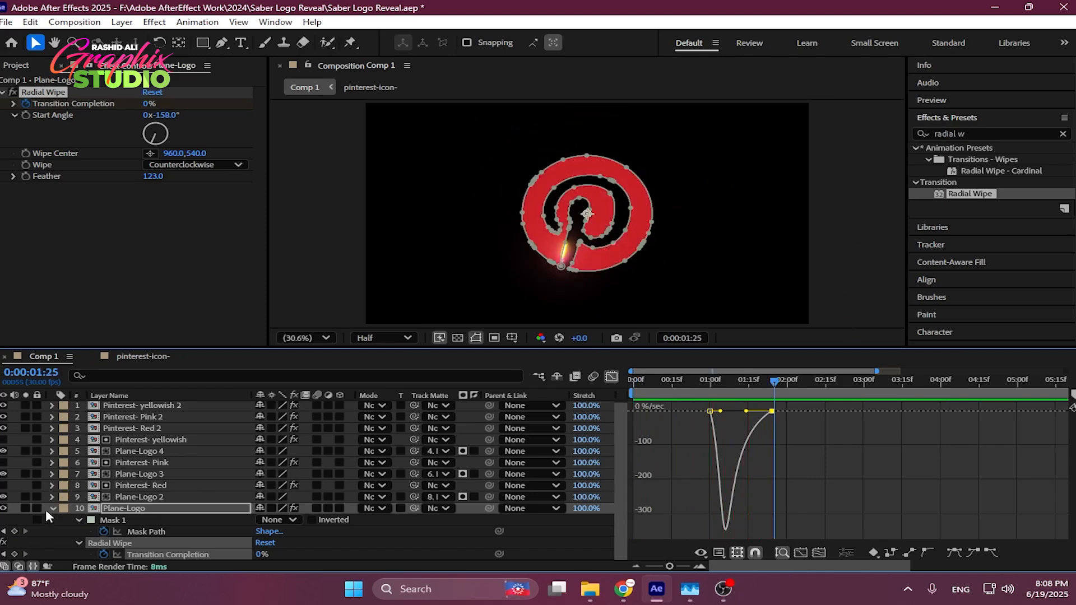
- Find the CC Light Sweep effect and apply it to the Plane-Logo layer
{"action": "key", "text": "u"}
{"action": "left_click", "coordinate": [721, 299]}
{"action": "left_click_drag", "start_coordinate": [997, 135], "coordinate": [920, 140]}
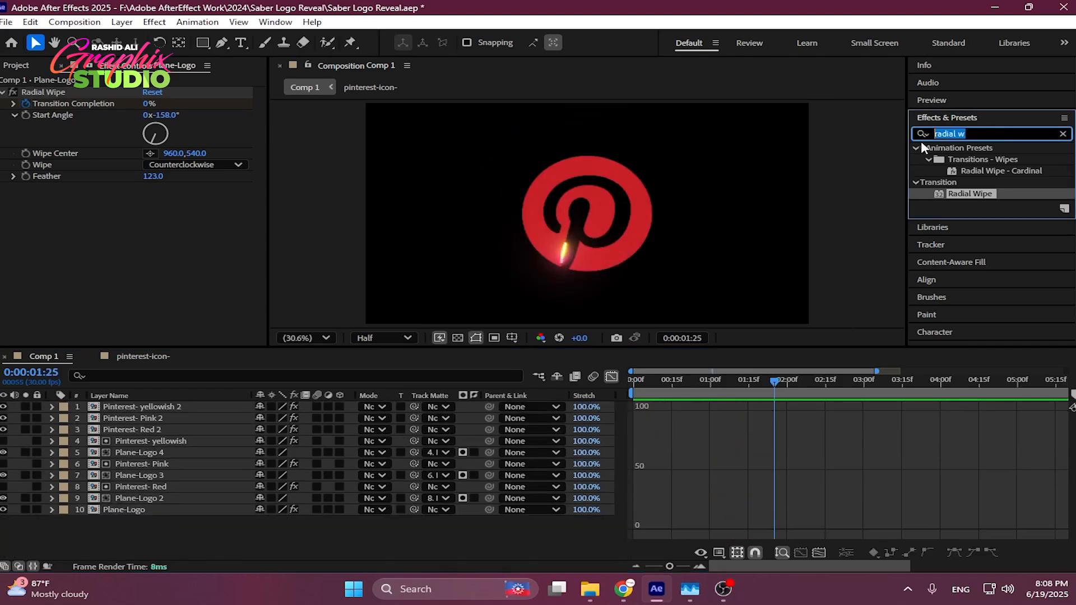
{"action": "type", "text": "light sw"}
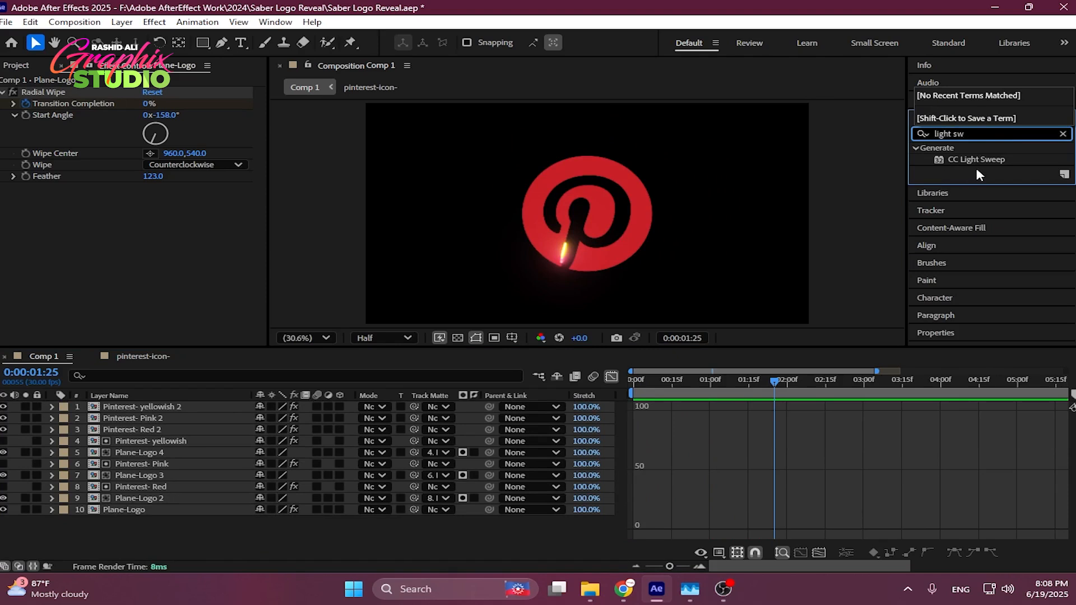
{"action": "left_click", "coordinate": [979, 162]}
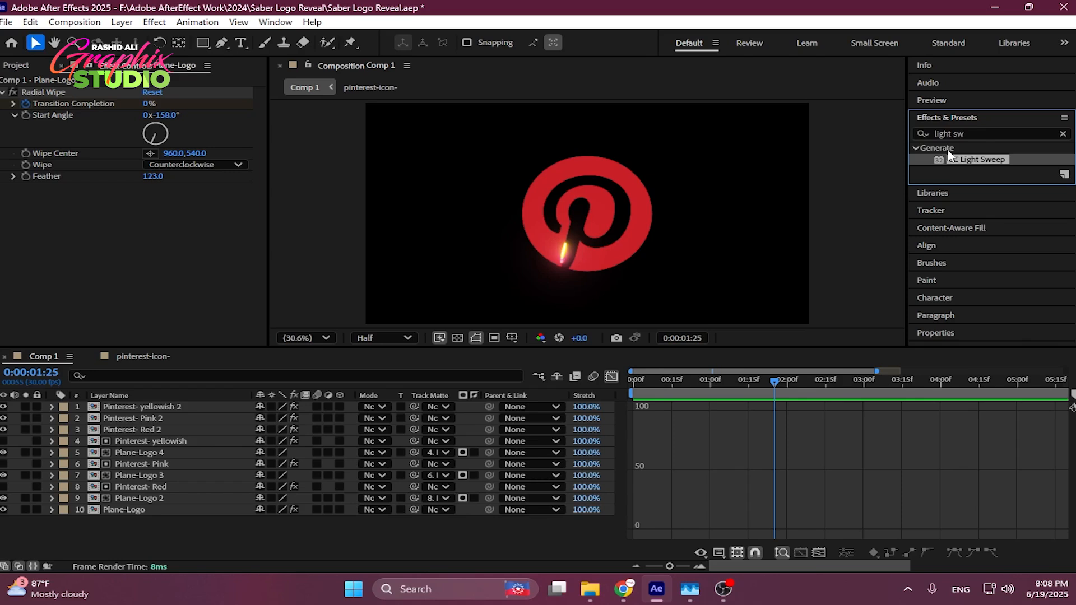
{"action": "left_click_drag", "start_coordinate": [973, 162], "coordinate": [115, 512]}
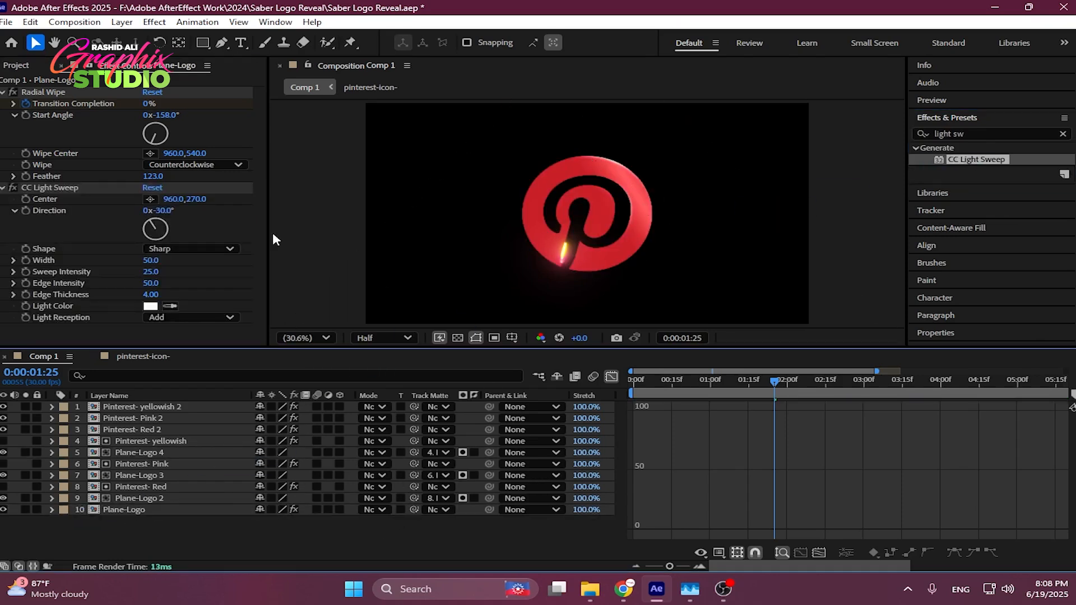
- Duplicate CC Light Sweep on Plane-Logo, collapsing the Radial Wipe and first CC Light Sweep settings
{"action": "left_click", "coordinate": [6, 93]}
{"action": "left_click", "coordinate": [50, 103]}
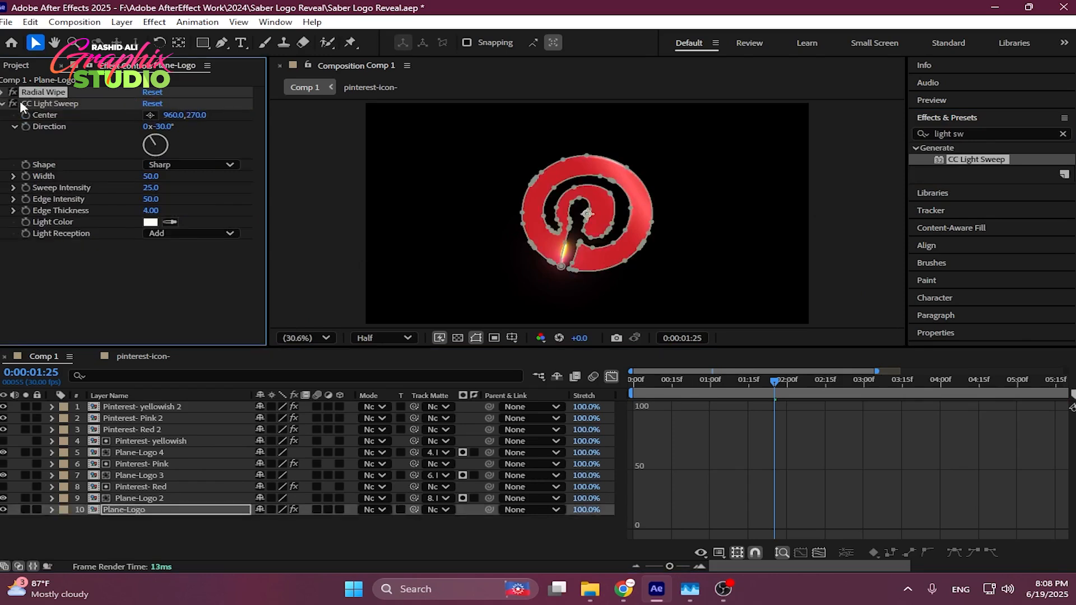
{"action": "left_click", "coordinate": [5, 104]}
{"action": "key", "text": "ctrl+d"}
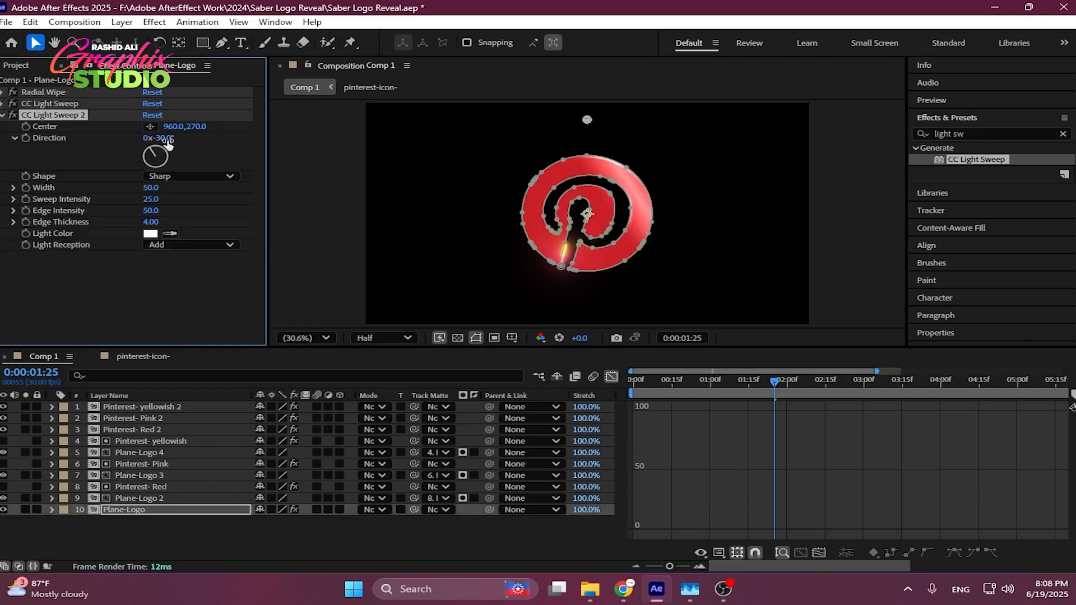
- Move the Center of CC Light Sweep 2 to 609, 270 on the logo and preview the look
{"action": "left_click_drag", "start_coordinate": [174, 127], "coordinate": [90, 151]}
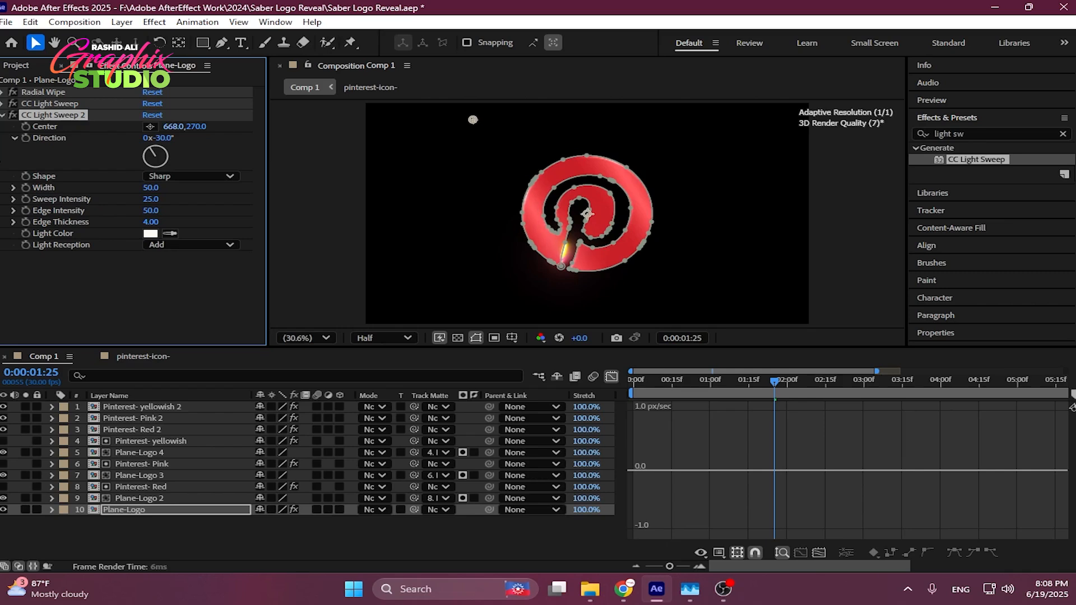
{"action": "left_click_drag", "start_coordinate": [176, 132], "coordinate": [151, 132]}
{"action": "left_click", "coordinate": [205, 530]}
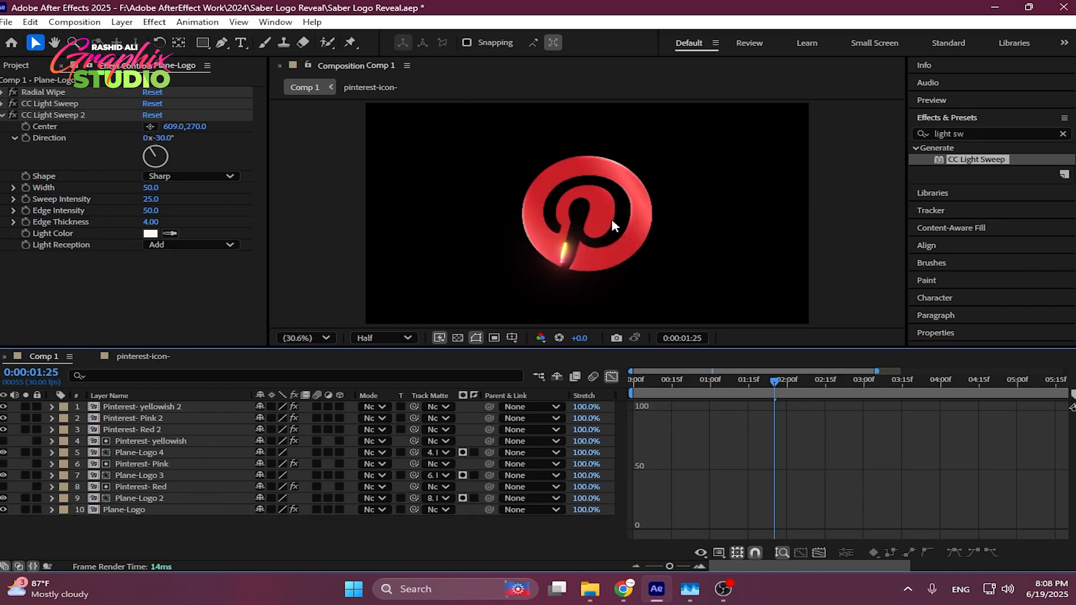
{"action": "key", "text": "space"}
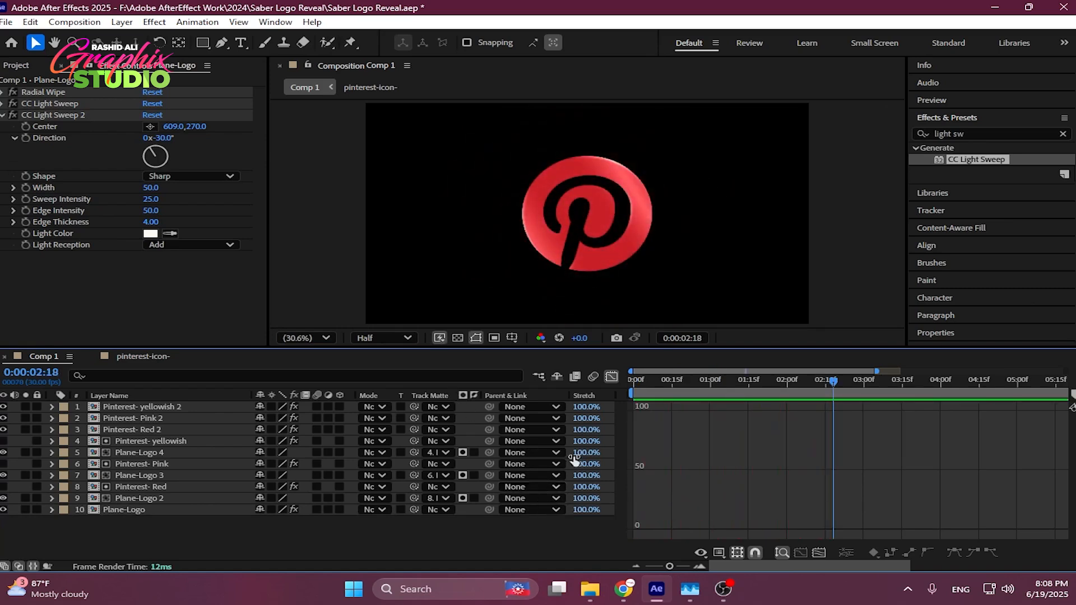
- Keyframe the Center of CC Light Sweep 2 from 467, 270 at 0:00:01:20 to 1169, 270 at 0:00:03:15
{"action": "left_click_drag", "start_coordinate": [701, 380], "coordinate": [761, 381]}
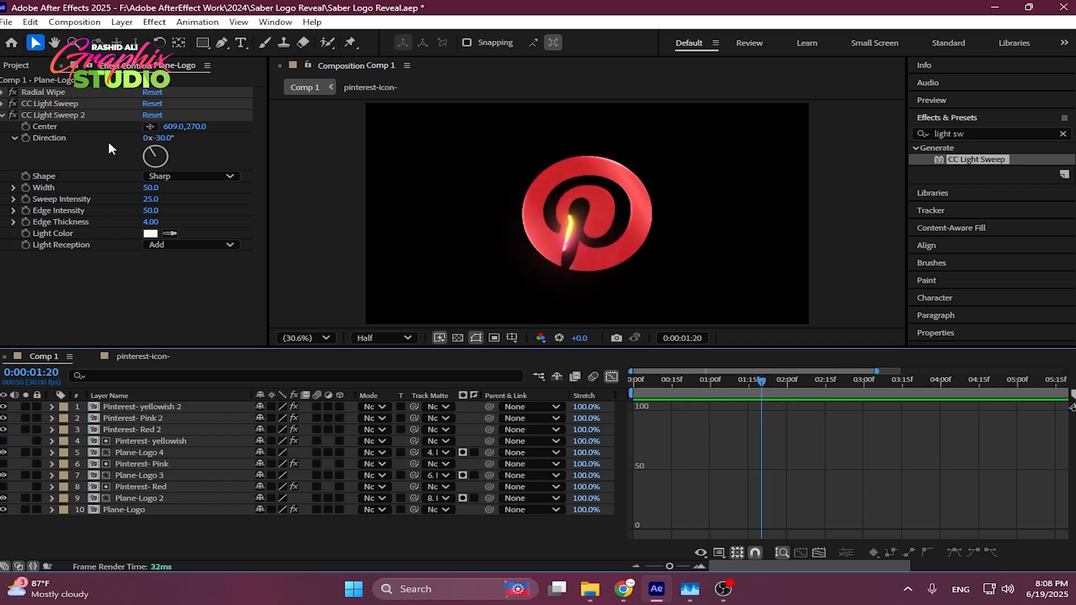
{"action": "left_click", "coordinate": [60, 117]}
{"action": "left_click_drag", "start_coordinate": [161, 127], "coordinate": [80, 128]}
{"action": "left_click", "coordinate": [27, 127]}
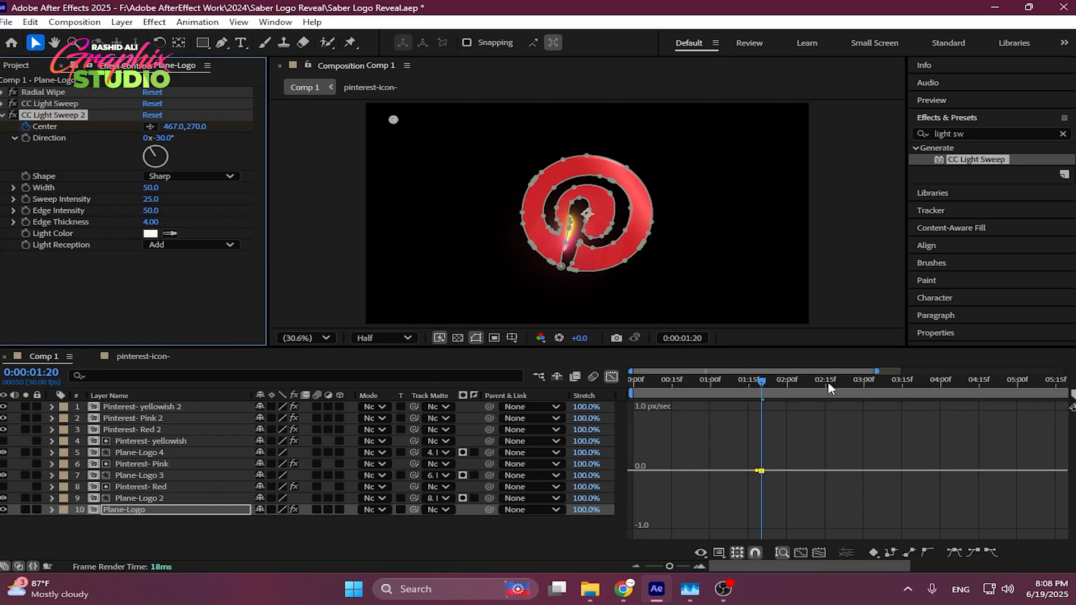
{"action": "mouse_move", "coordinate": [882, 382]}
{"action": "left_mouse_down"}
{"action": "mouse_move", "coordinate": [909, 382]}
{"action": "mouse_move", "coordinate": [763, 388]}
{"action": "mouse_move", "coordinate": [903, 387]}
{"action": "left_mouse_up"}
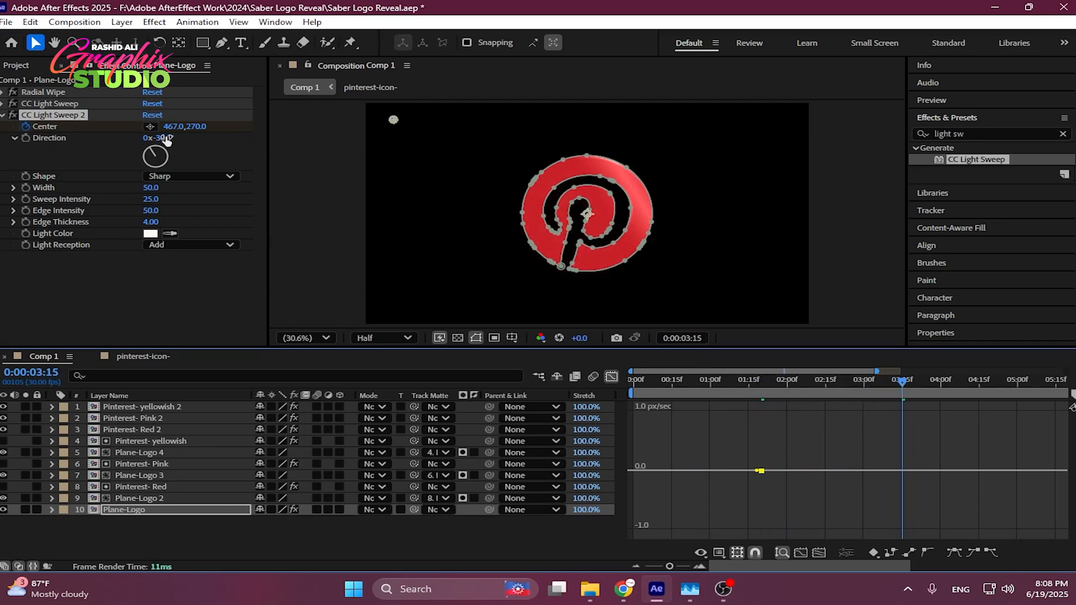
{"action": "left_click_drag", "start_coordinate": [168, 127], "coordinate": [703, 129]}
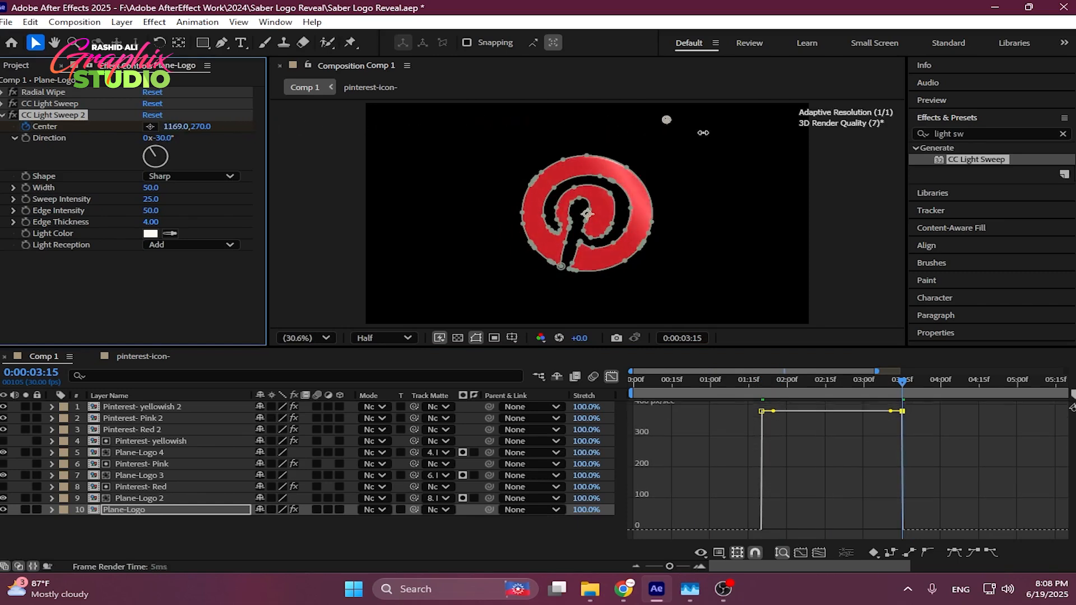
- Easy-ease both Center keyframes of CC Light Sweep 2 and reshape their speed graph for a gradual slowdown
{"action": "left_click", "coordinate": [612, 377]}
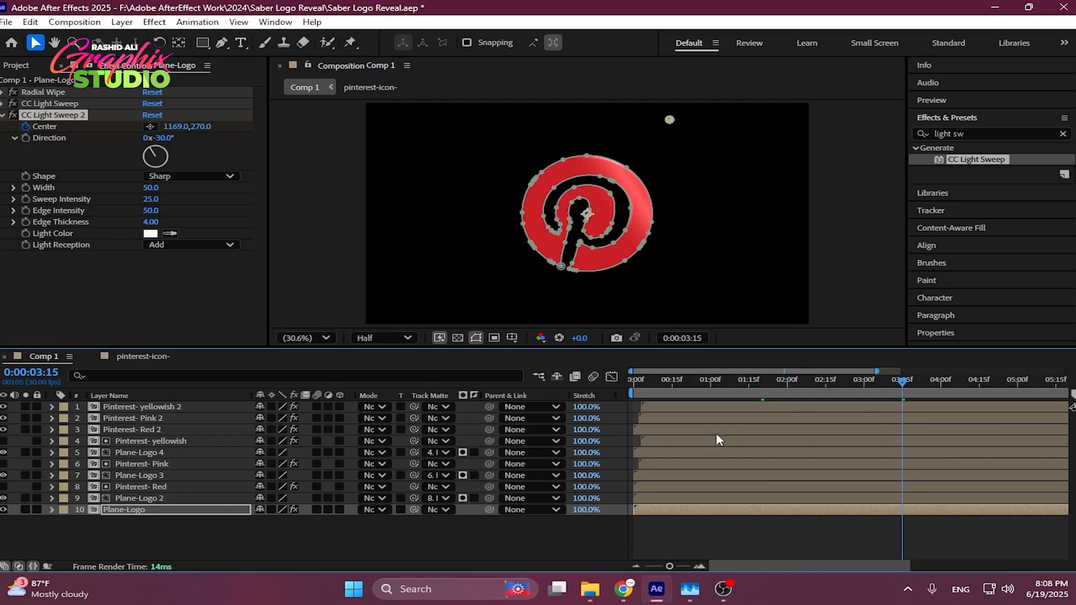
{"action": "key", "text": "u"}
{"action": "scroll", "coordinate": [822, 480], "scroll_direction": "down", "scroll_amount": 1}
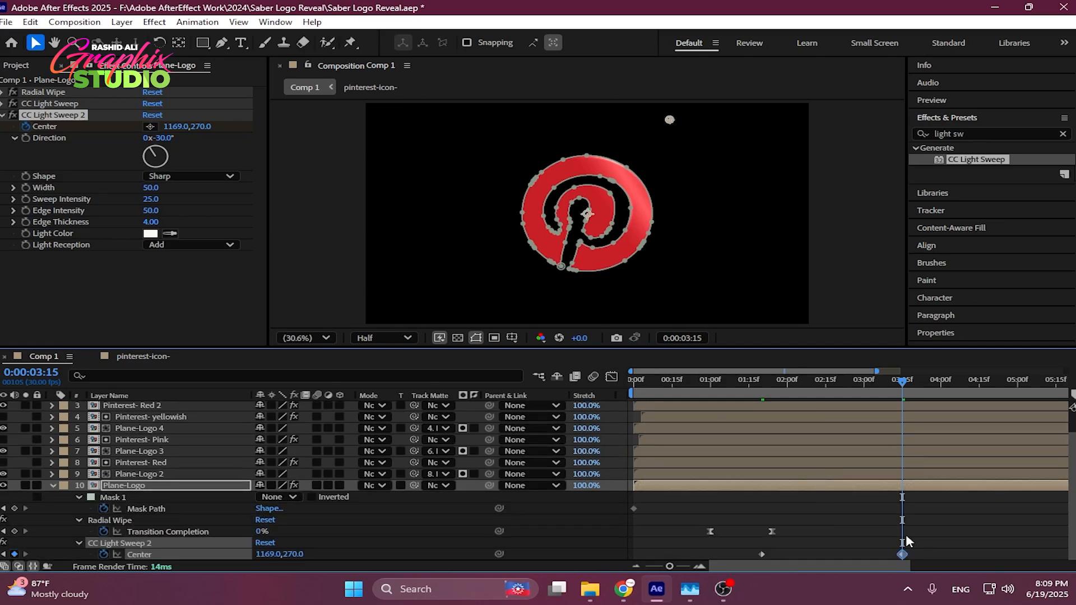
{"action": "left_click_drag", "start_coordinate": [918, 547], "coordinate": [740, 565]}
{"action": "key", "text": "F9"}
{"action": "left_click", "coordinate": [611, 377]}
{"action": "left_click_drag", "start_coordinate": [922, 502], "coordinate": [852, 531]}
{"action": "left_click", "coordinate": [611, 377]}
- Scrub between about 0:00:01:17 and 0:00:03:11 to examine how the second light sweep travels across the logo
{"action": "left_click_drag", "start_coordinate": [829, 381], "coordinate": [759, 380]}
{"action": "left_click", "coordinate": [317, 543]}
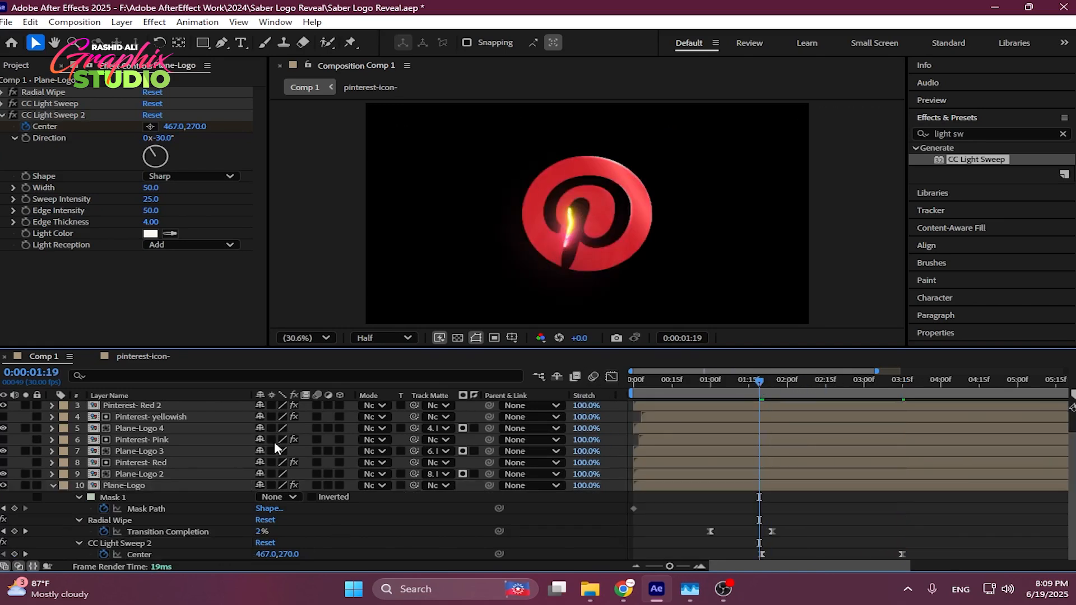
{"action": "left_click", "coordinate": [79, 115]}
{"action": "left_click", "coordinate": [63, 107]}
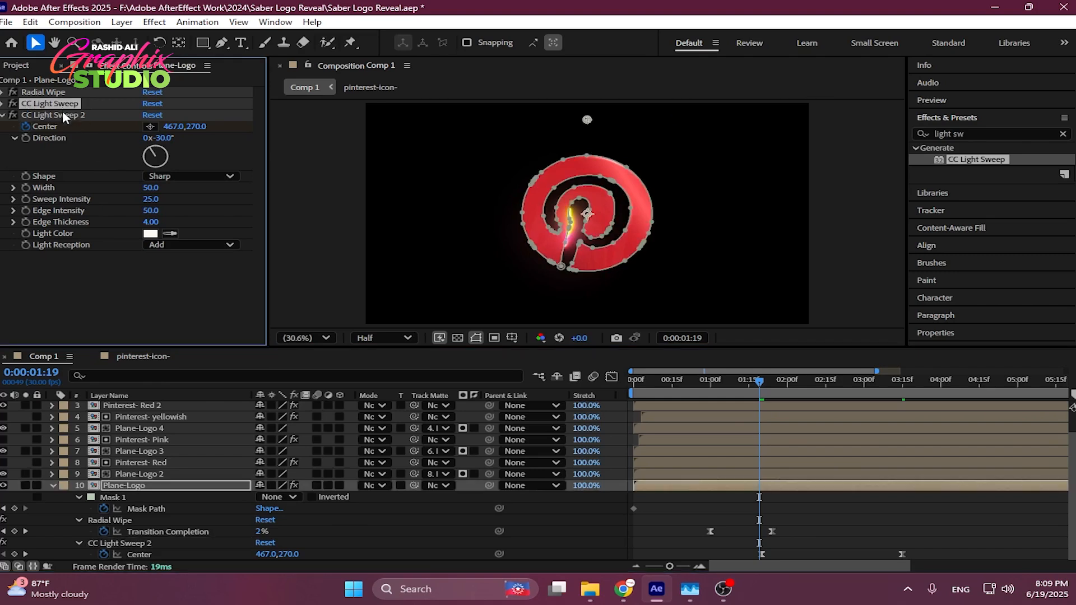
{"action": "left_click", "coordinate": [62, 117]}
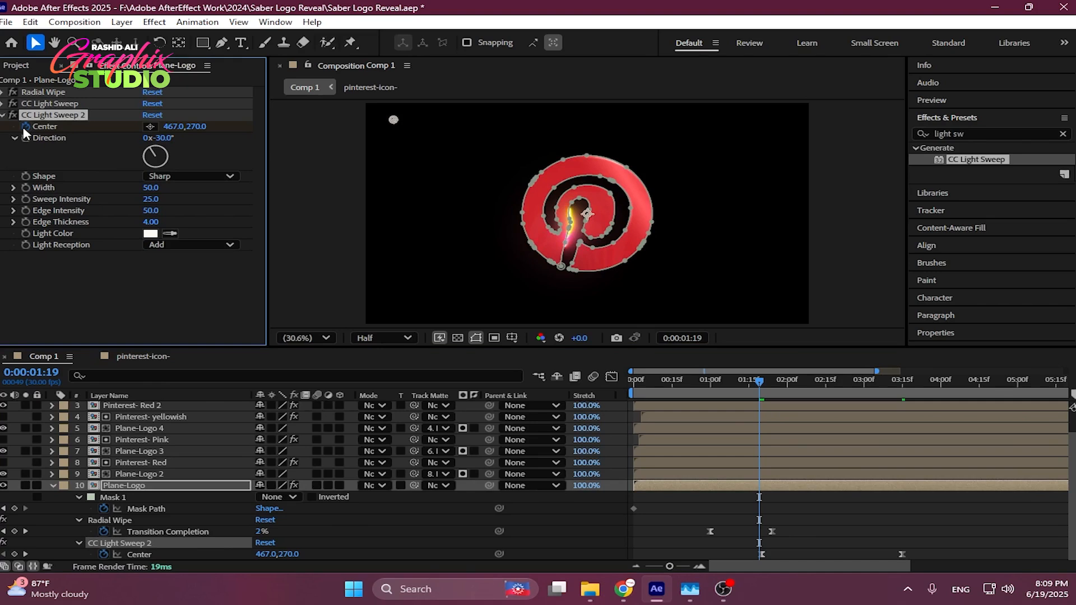
{"action": "left_click_drag", "start_coordinate": [745, 382], "coordinate": [892, 382]}
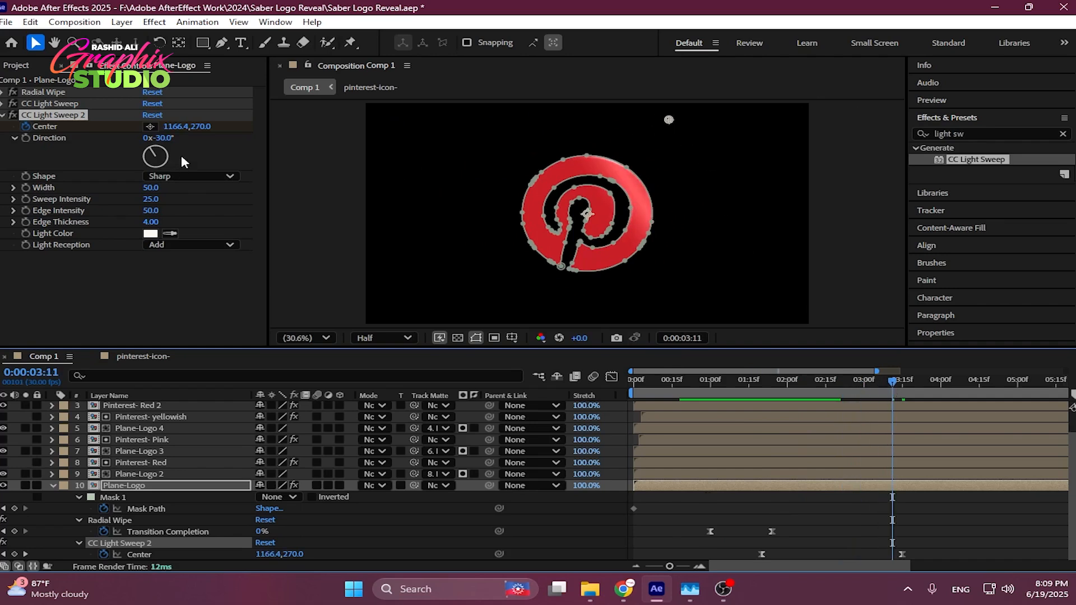
{"action": "left_click_drag", "start_coordinate": [892, 383], "coordinate": [754, 382]}
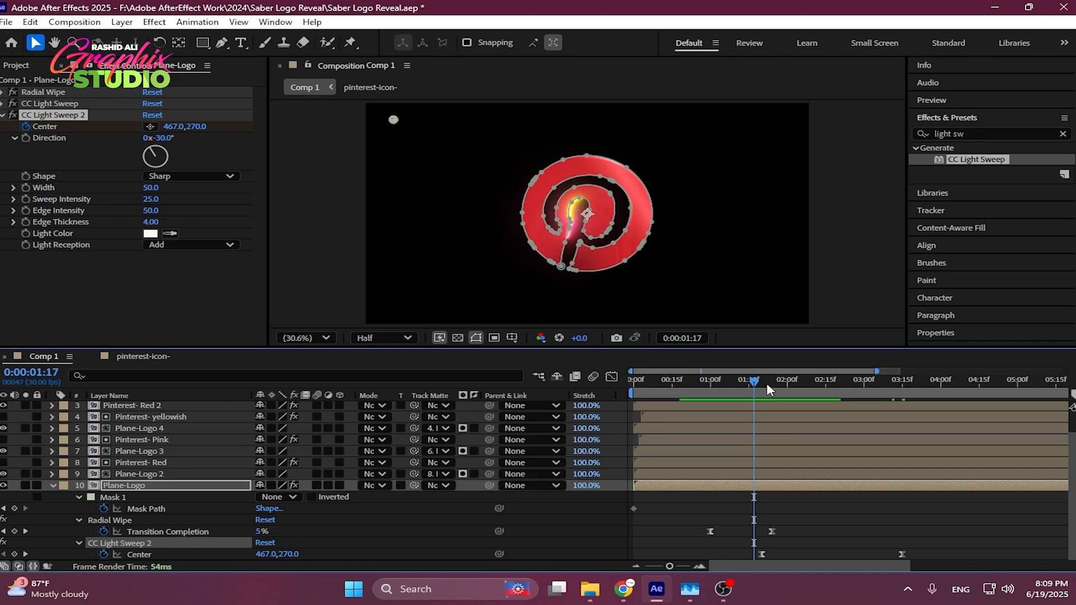
{"action": "left_click_drag", "start_coordinate": [769, 387], "coordinate": [810, 385]}
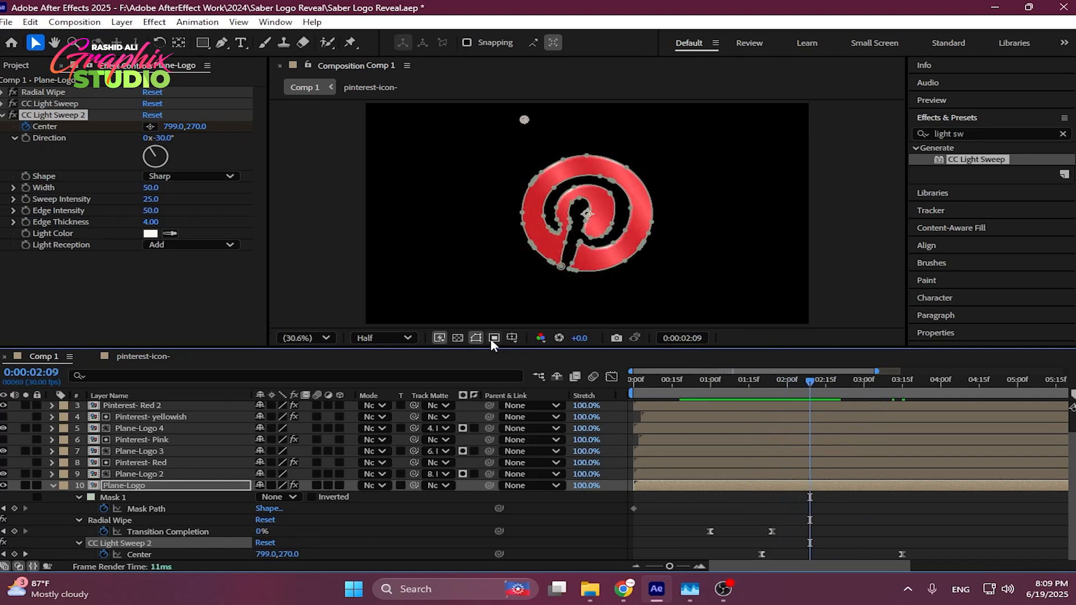
- Hide the mask and shape paths in the viewer and collapse the Plane-Logo properties
{"action": "left_click", "coordinate": [477, 337]}
{"action": "left_click_drag", "start_coordinate": [813, 386], "coordinate": [633, 381]}
{"action": "left_click", "coordinate": [52, 486]}
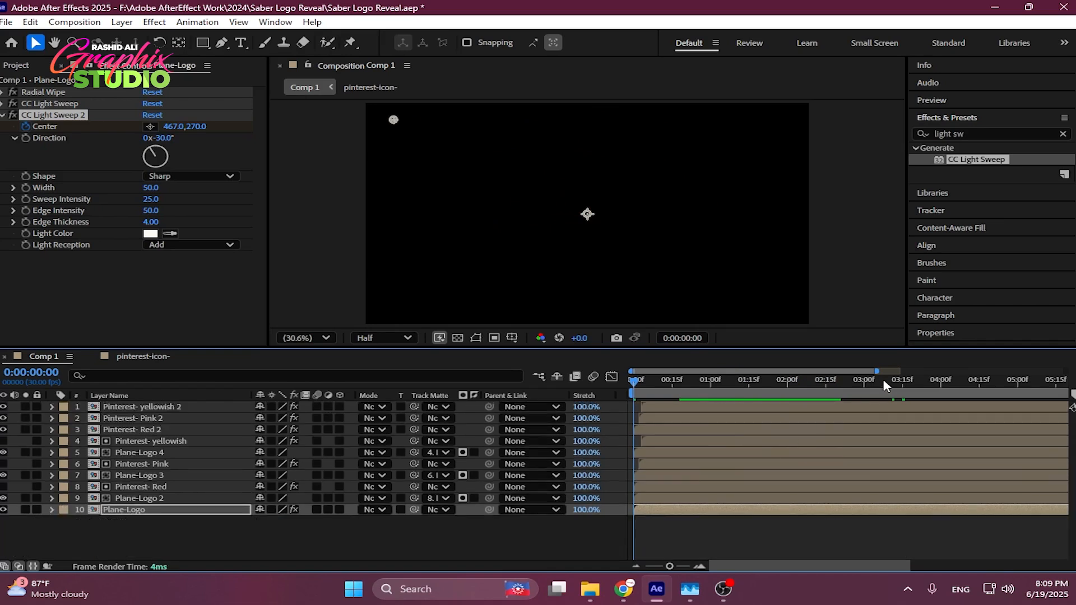
- End the work area at about 0:00:03:16, save the project and preview the animation
{"action": "left_click_drag", "start_coordinate": [882, 385], "coordinate": [905, 385]}
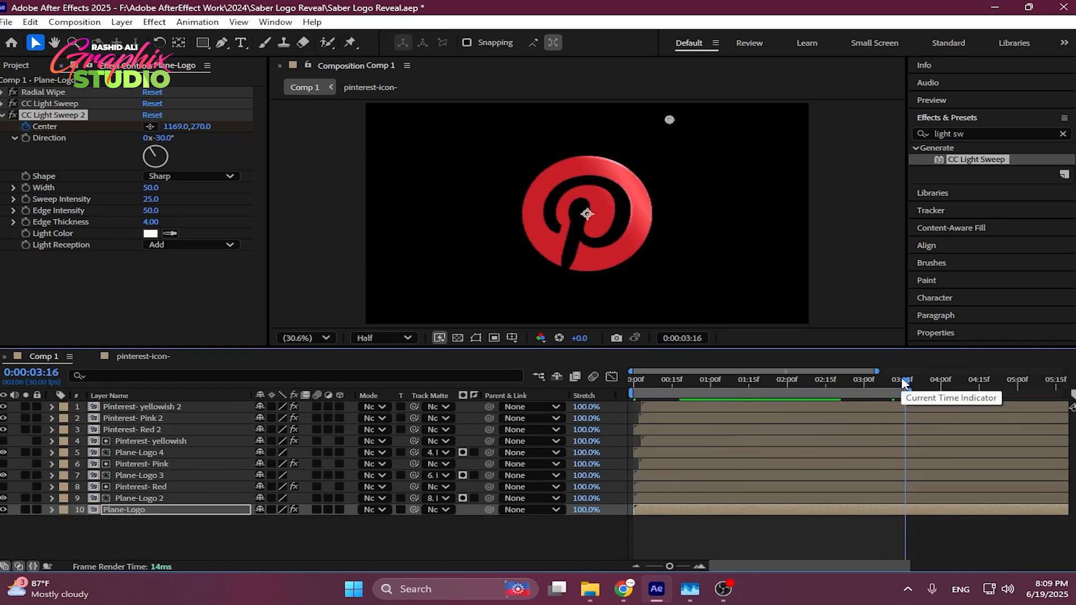
{"action": "key", "text": "space"}
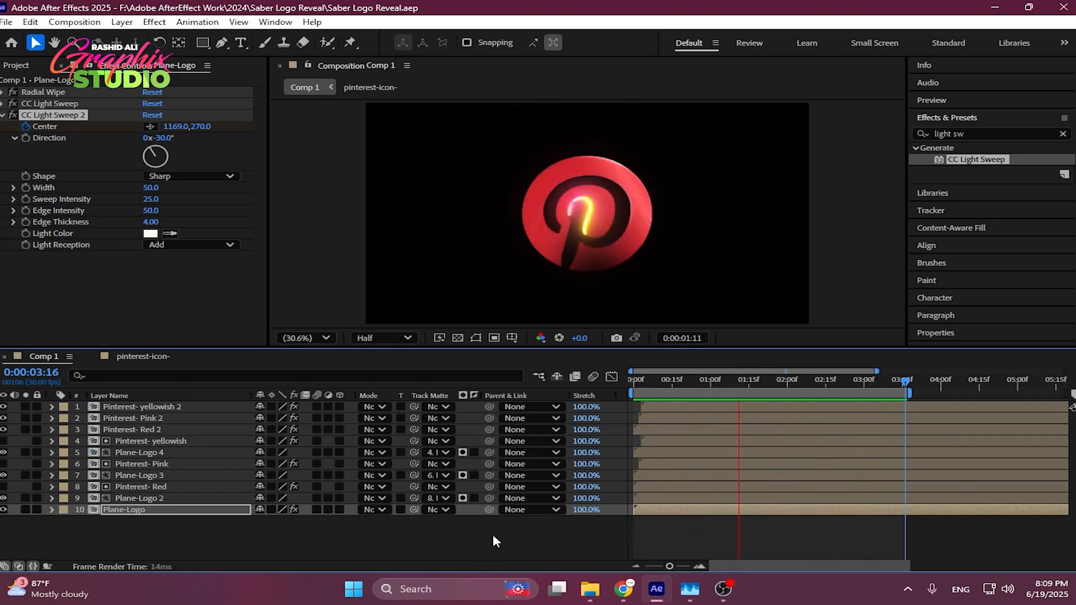
{"action": "key", "text": "space"}
{"action": "left_click", "coordinate": [137, 498]}
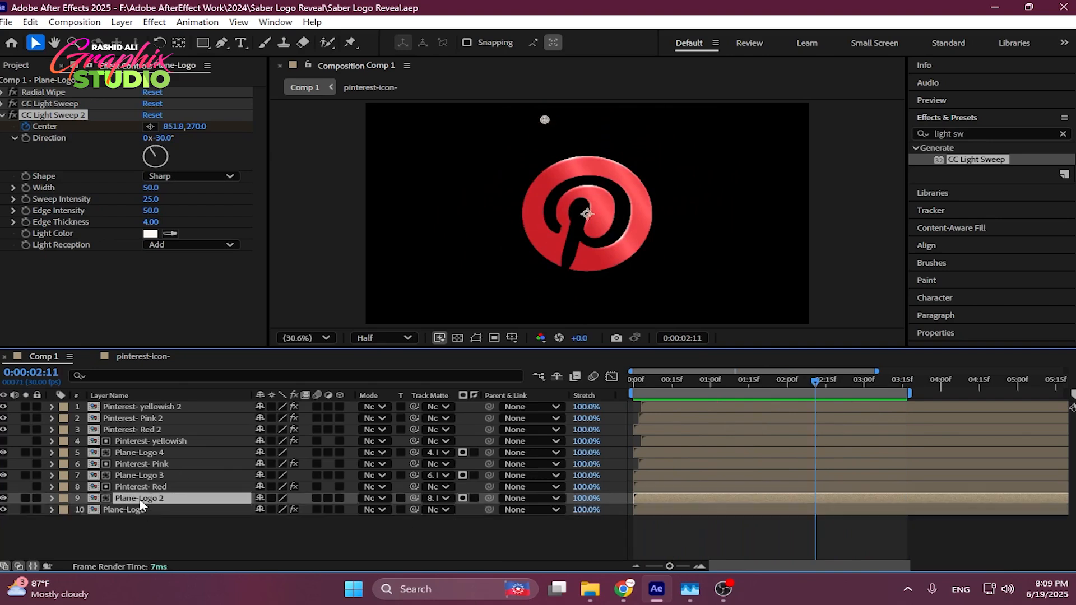
{"action": "key", "text": "m"}
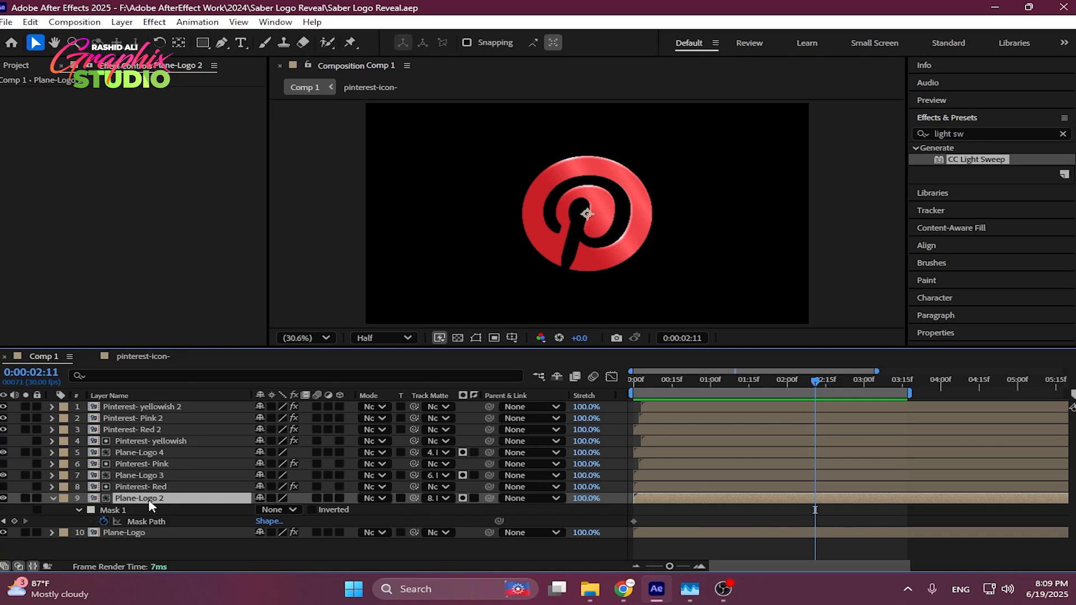
{"action": "left_click", "coordinate": [53, 499]}
- Stretch Plane-Logo's Transition Completion and Center keyframes proportionally so the last one lands at 0:00:04:07
{"action": "left_click", "coordinate": [119, 508]}
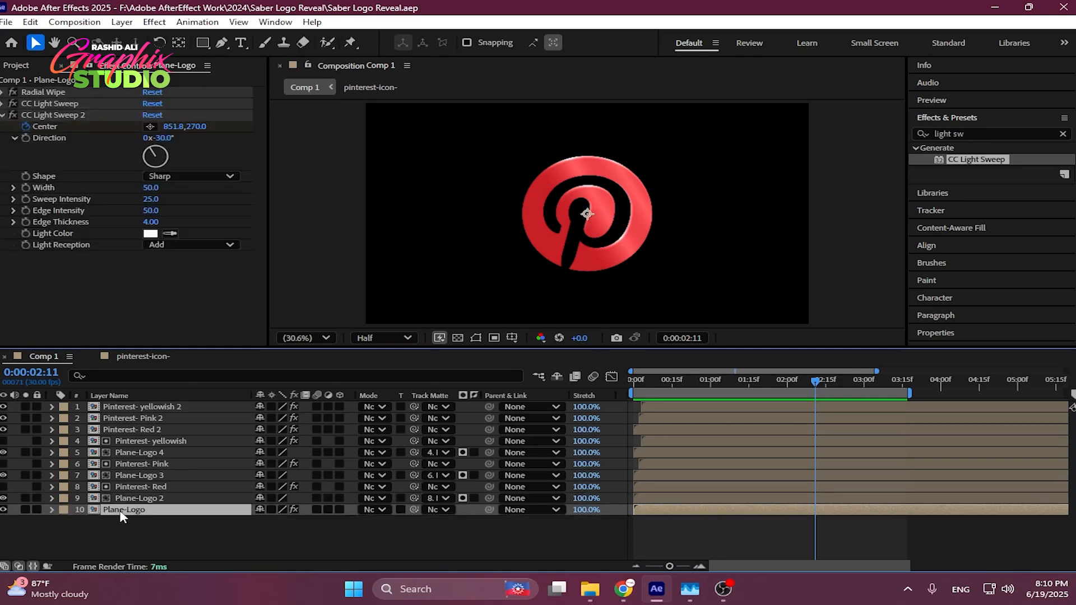
{"action": "key", "text": "u"}
{"action": "scroll", "coordinate": [813, 541], "scroll_direction": "down", "scroll_amount": 1}
{"action": "left_click_drag", "start_coordinate": [943, 519], "coordinate": [684, 561]}
{"action": "left_click_drag", "start_coordinate": [946, 555], "coordinate": [959, 555]}
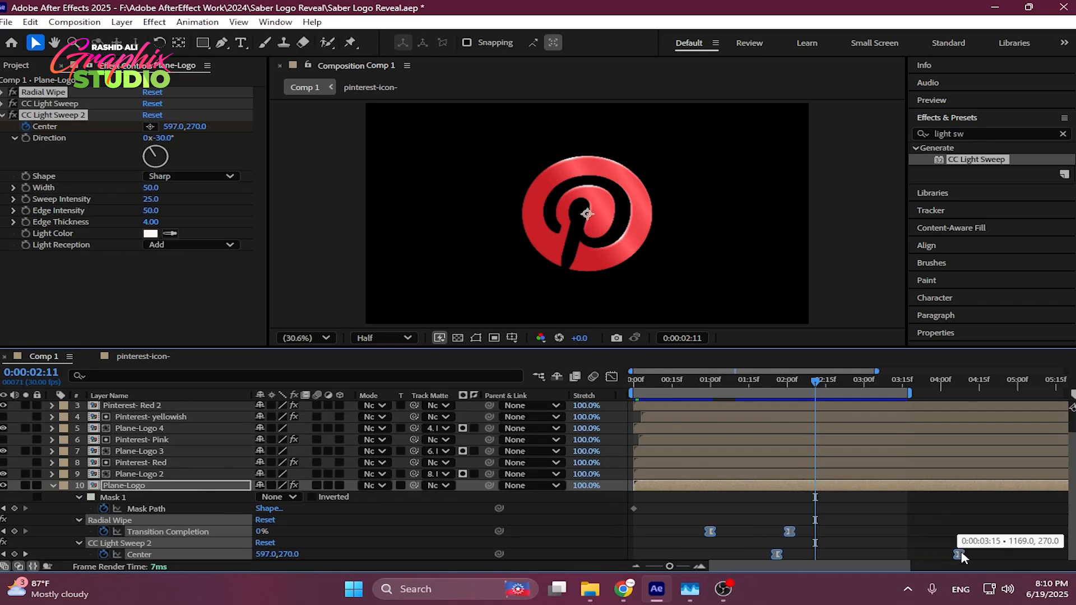
- Extend the work area to just past the last Center keyframe and preview the slower wipe and sweep
{"action": "left_click_drag", "start_coordinate": [901, 395], "coordinate": [959, 395]}
{"action": "key", "text": "space"}
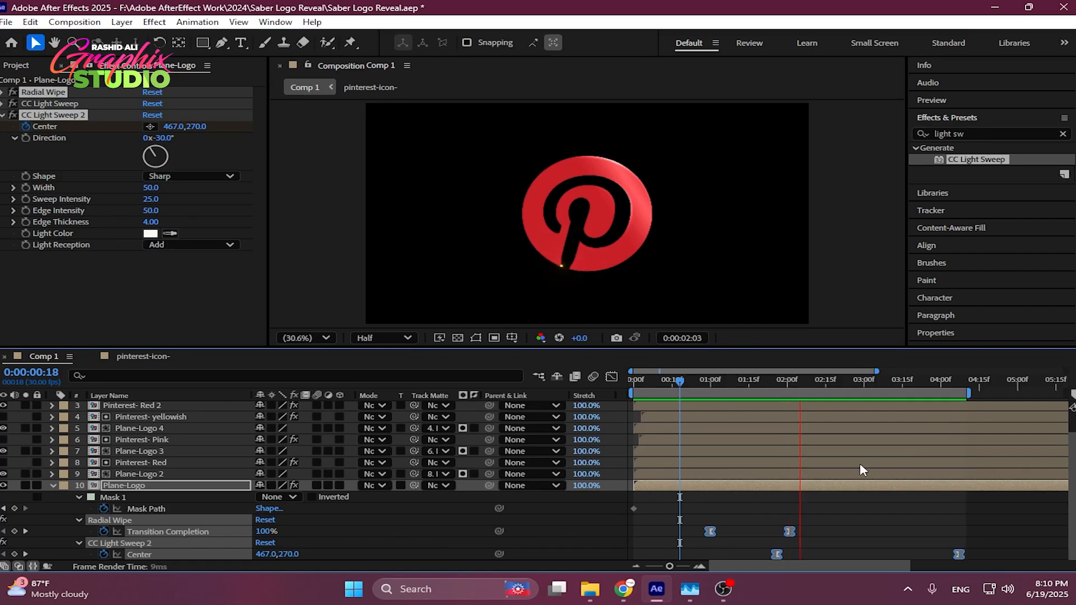
{"action": "key", "text": "minus"}
{"action": "key", "text": "space"}
{"action": "left_click", "coordinate": [53, 485]}
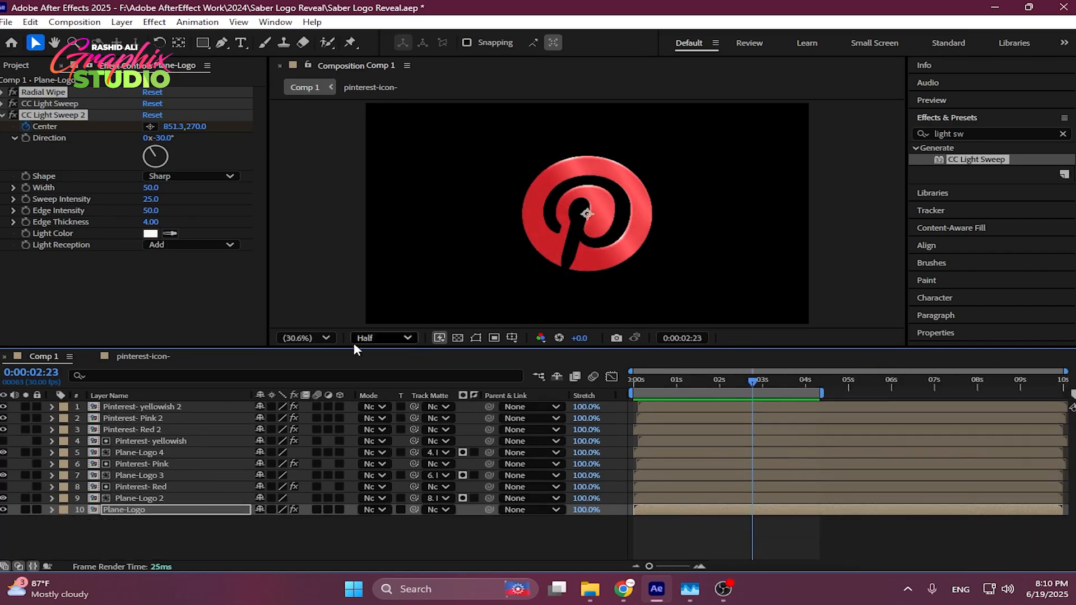
- Select the keyframes of all ten layers and stretch them proportionally so the last one lands at 0:00:06:00
{"action": "left_click_drag", "start_coordinate": [359, 347], "coordinate": [359, 173]}
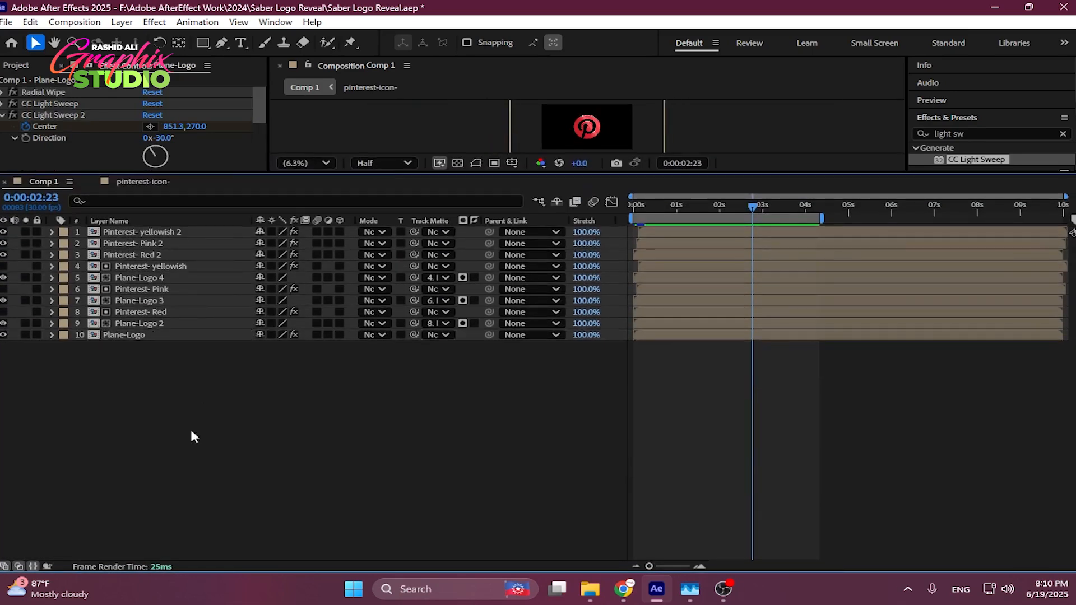
{"action": "left_click_drag", "start_coordinate": [172, 476], "coordinate": [187, 321]}
{"action": "key", "text": "u"}
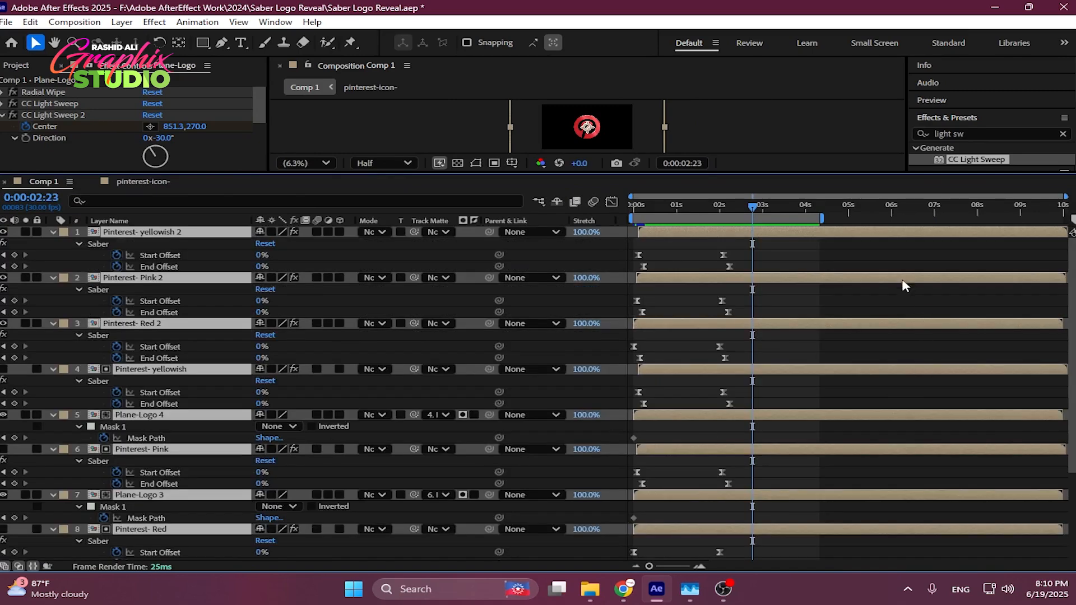
{"action": "left_click_drag", "start_coordinate": [896, 242], "coordinate": [586, 560]}
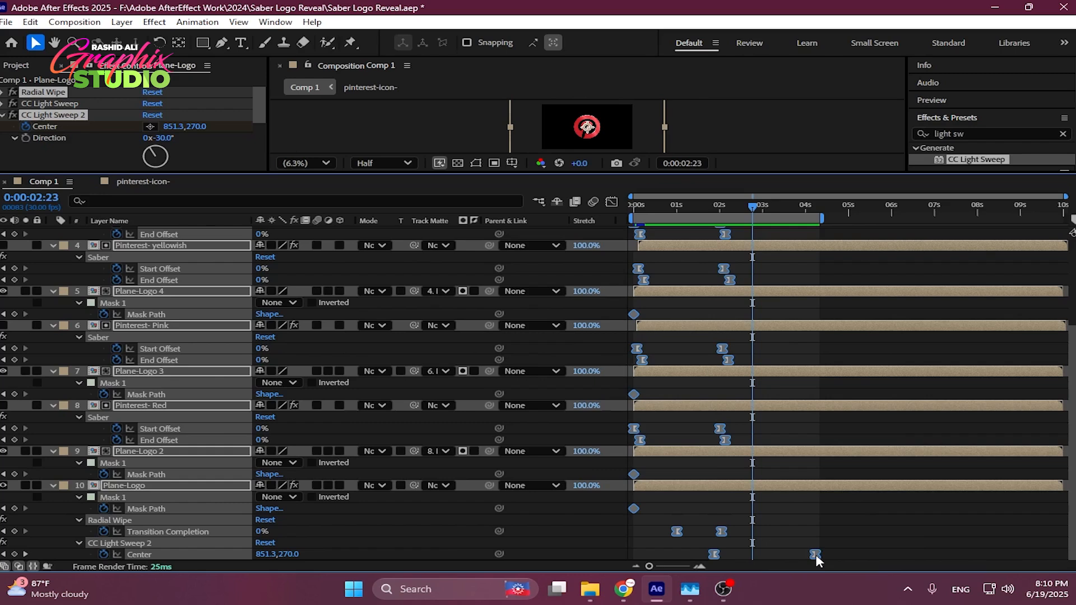
{"action": "mouse_move", "coordinate": [816, 554]}
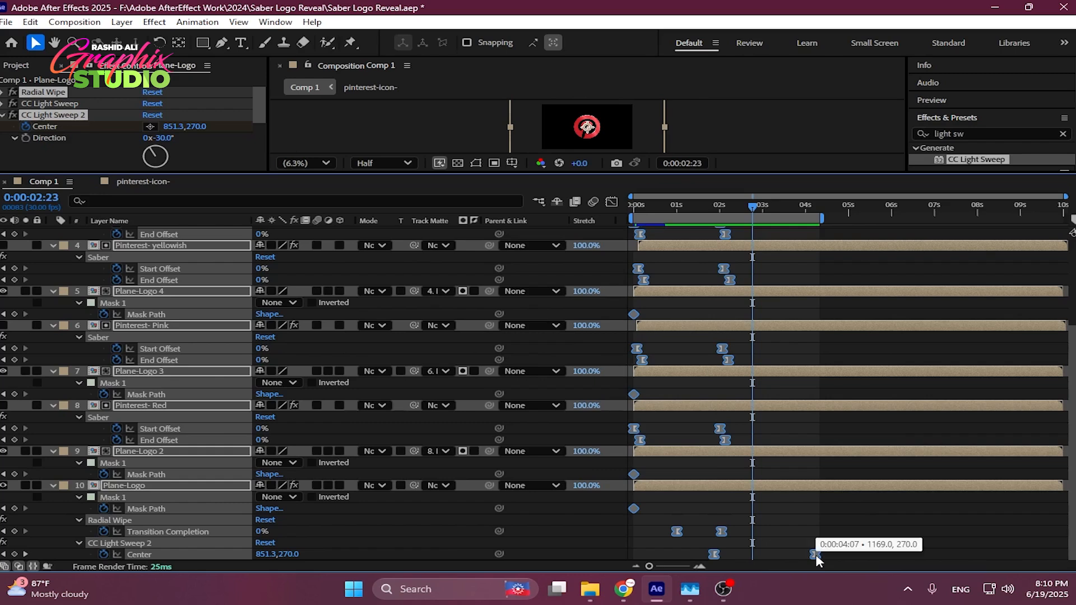
{"action": "left_click_drag", "start_coordinate": [816, 554], "coordinate": [884, 554]}
{"action": "left_click_drag", "start_coordinate": [866, 209], "coordinate": [892, 214]}
{"action": "left_click_drag", "start_coordinate": [883, 554], "coordinate": [892, 554]}
- End the work area at 0:00:06:00, save the project and preview the full reveal in an enlarged viewer
{"action": "key", "text": "n"}
{"action": "key", "text": "ctrl+s"}
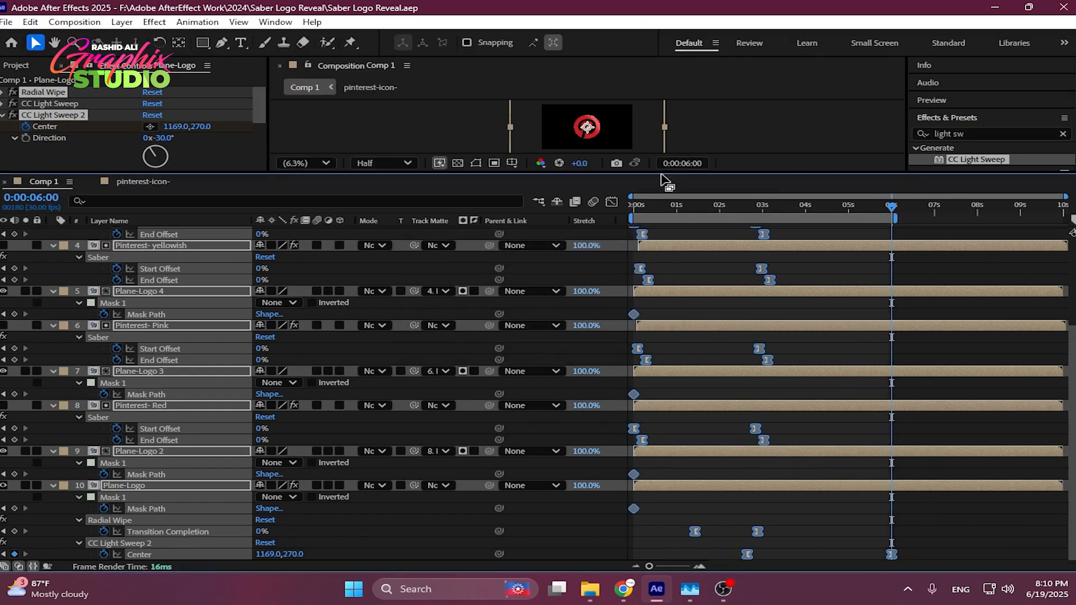
{"action": "left_click_drag", "start_coordinate": [658, 171], "coordinate": [658, 414]}
{"action": "key", "text": "space"}
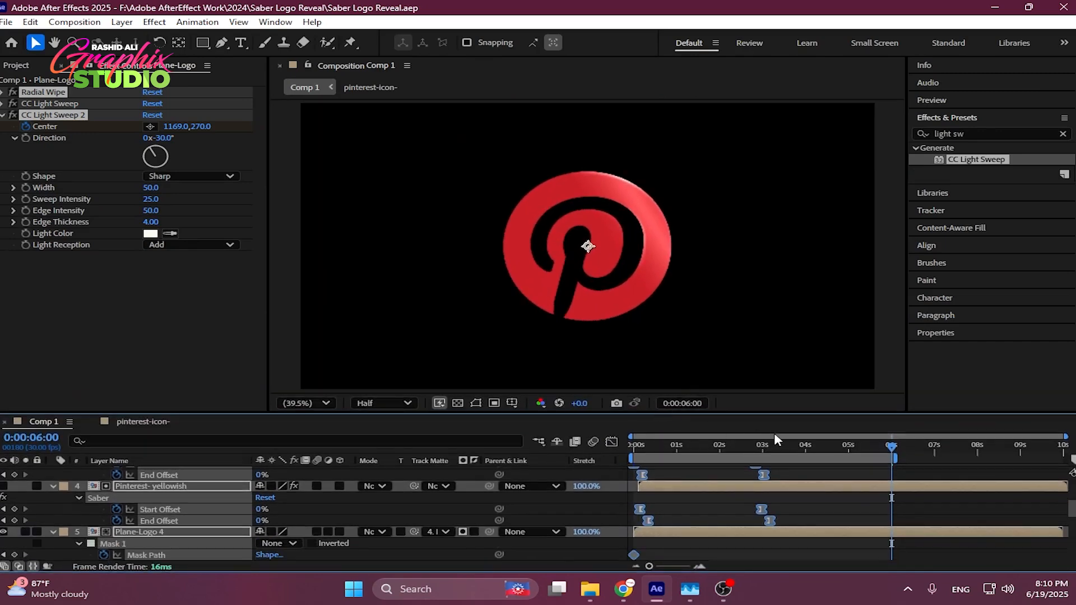
{"action": "key", "text": "space"}
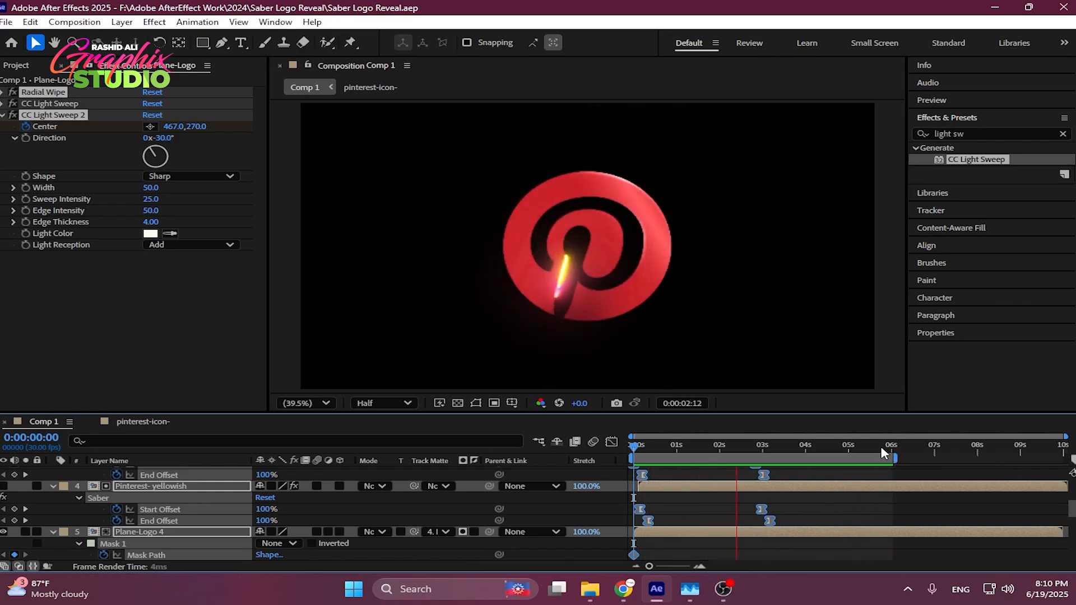
{"action": "key", "text": "space"}
- Collapse the layer properties and pre-compose all ten layers into a composition named Main-Logo-Reveal, moving all attributes
{"action": "key", "text": "Home"}
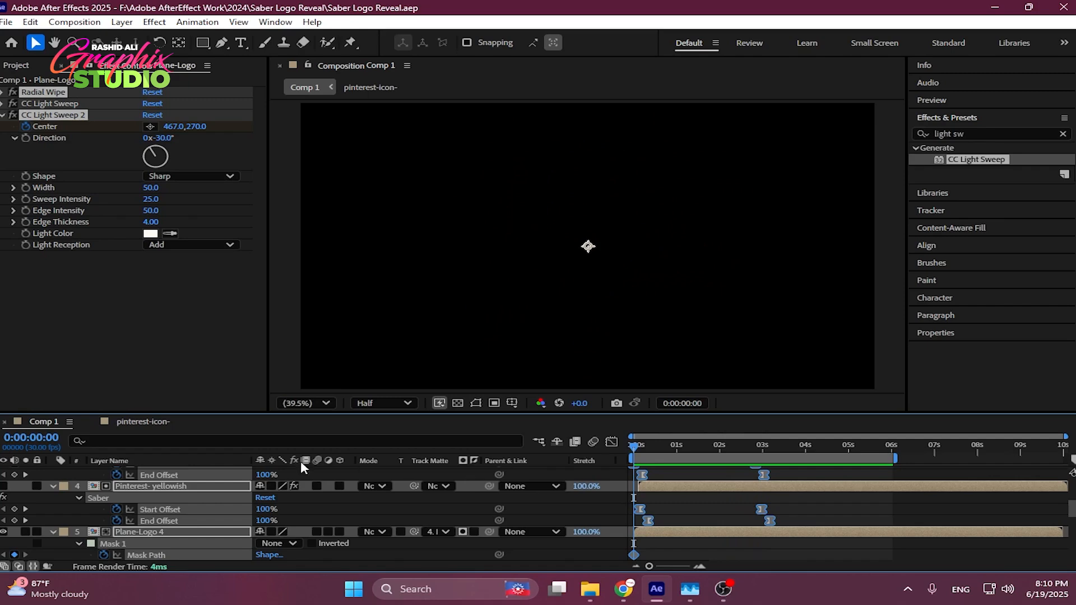
{"action": "left_click_drag", "start_coordinate": [325, 422], "coordinate": [325, 289]}
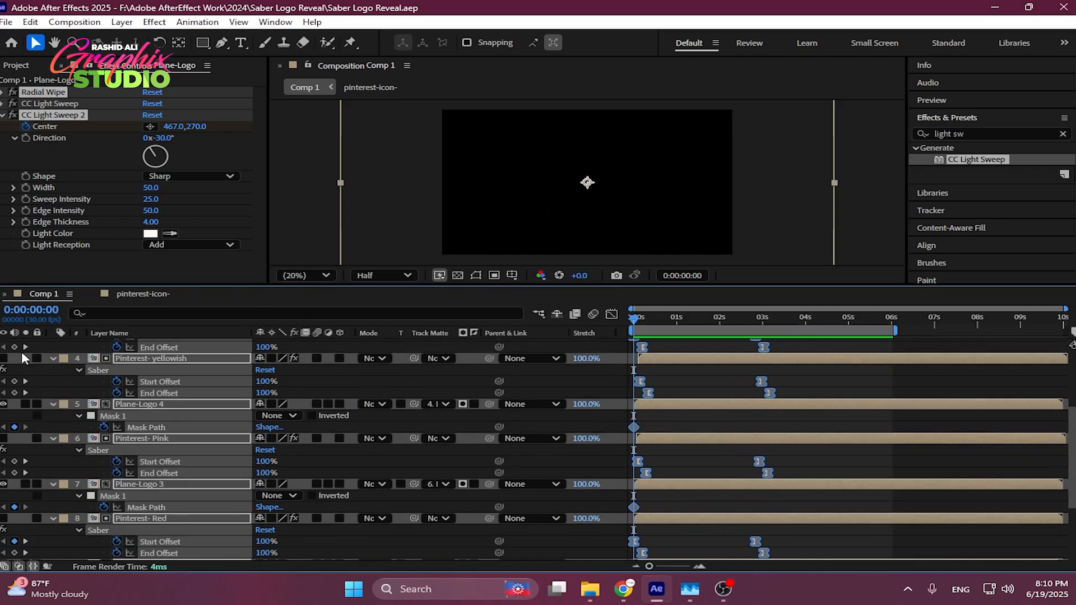
{"action": "left_click", "coordinate": [54, 359], "text": "ctrl"}
{"action": "left_click", "coordinate": [123, 476]}
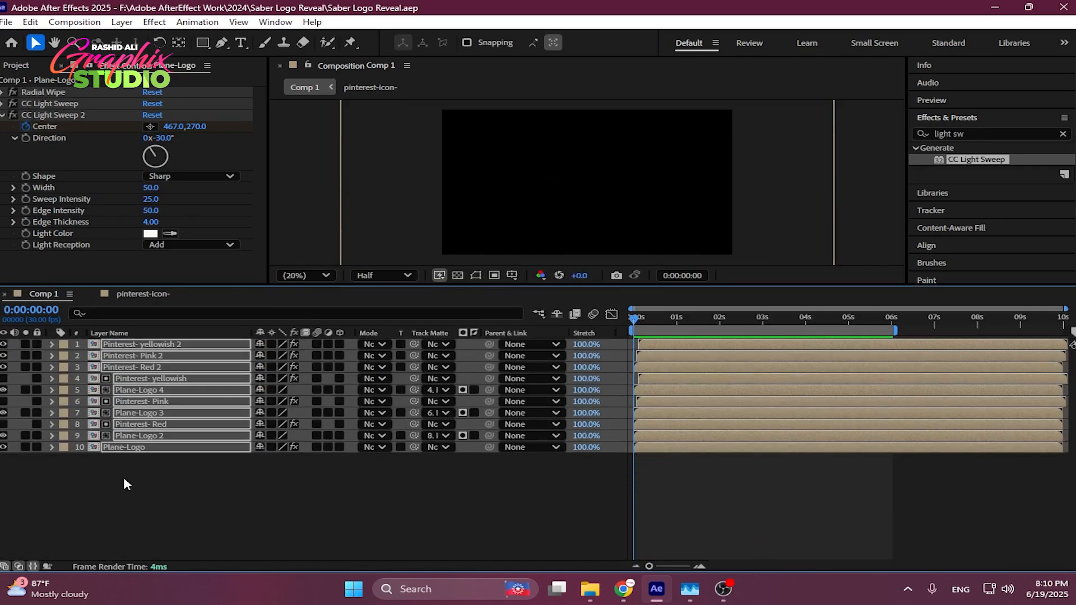
{"action": "left_click", "coordinate": [147, 446]}
{"action": "left_click", "coordinate": [145, 345], "text": "shift"}
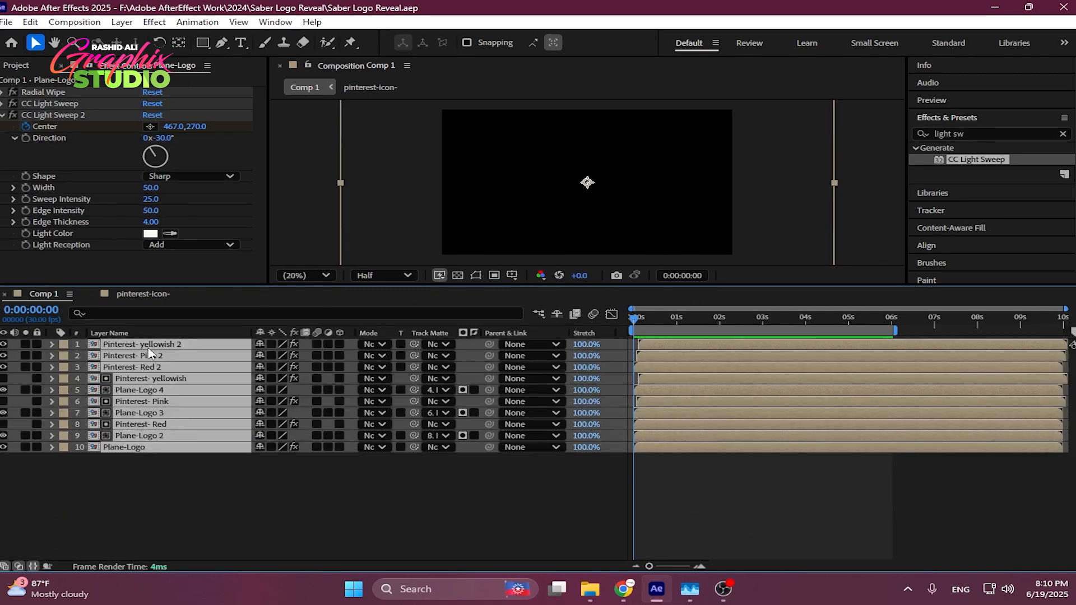
{"action": "right_click", "coordinate": [146, 344]}
{"action": "left_click", "coordinate": [207, 483]}
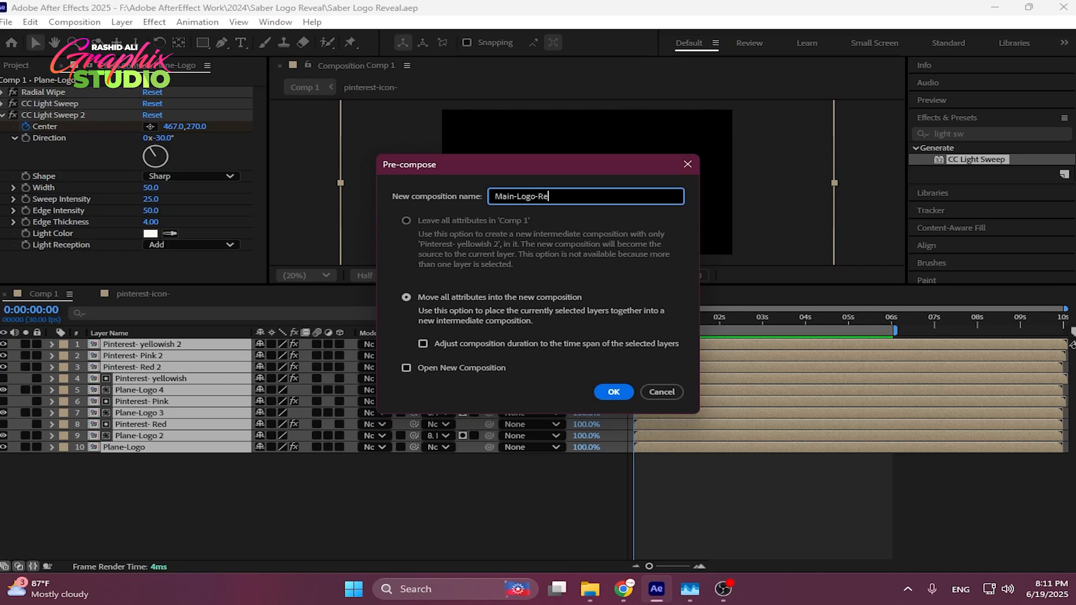
{"action": "type", "text": "Main-Logo-Reveal"}
{"action": "key", "text": "Return"}
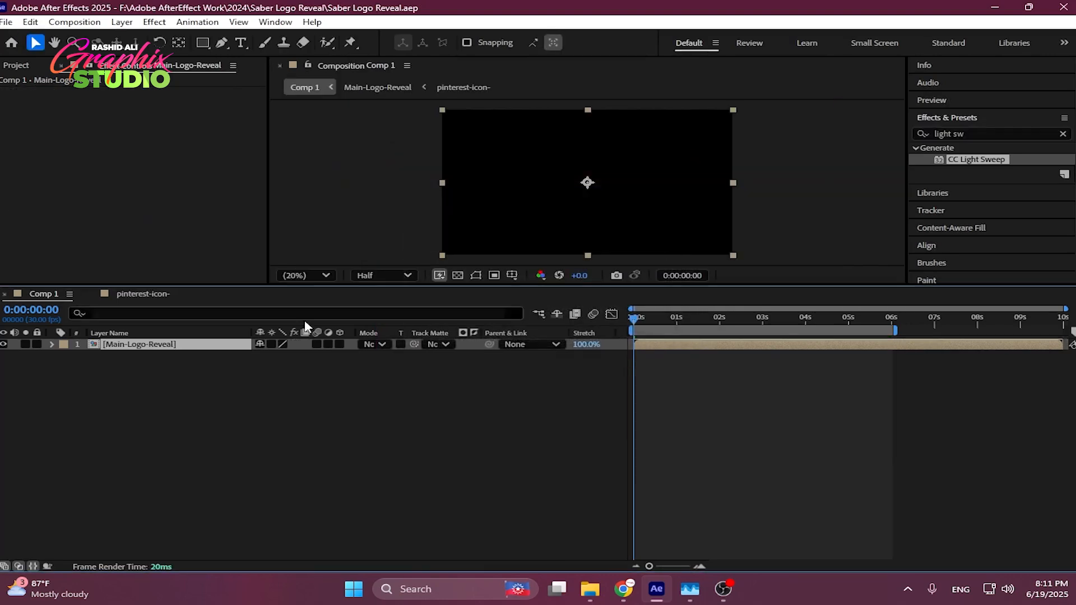
- Add a null object above the Main-Logo-Reveal layer in Comp 1
{"action": "left_click_drag", "start_coordinate": [656, 327], "coordinate": [702, 320]}
{"action": "right_click", "coordinate": [349, 271]}
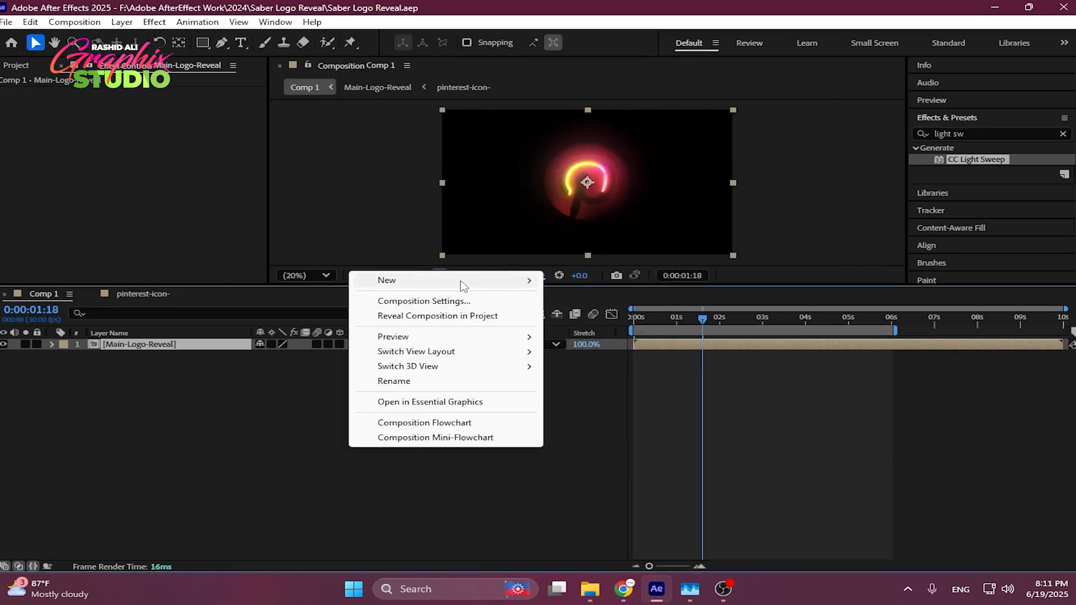
{"action": "mouse_move", "coordinate": [463, 286]}
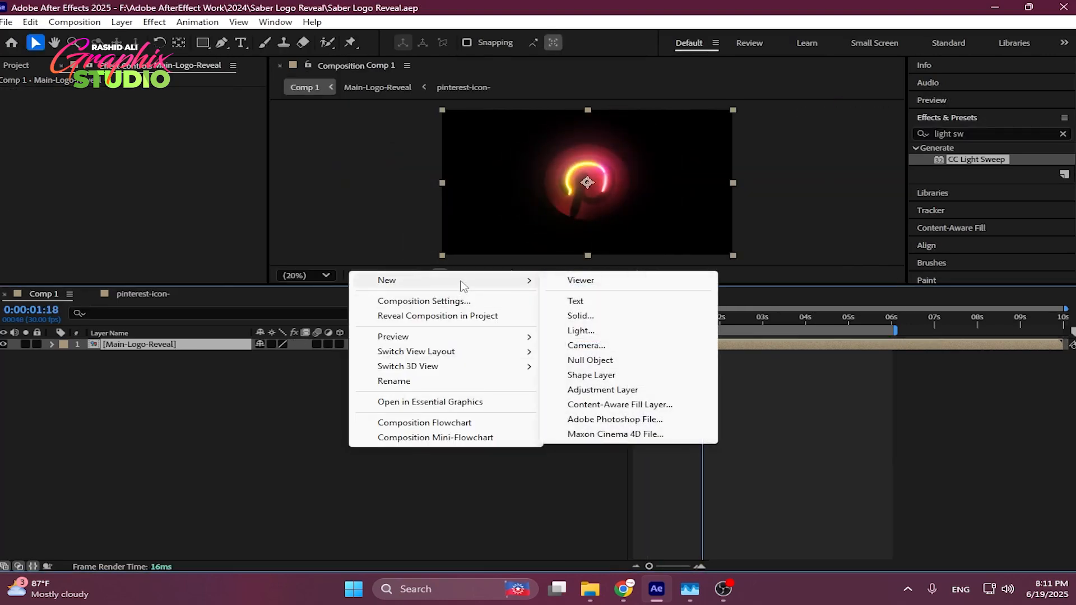
{"action": "left_click", "coordinate": [591, 360]}
{"action": "left_click", "coordinate": [321, 395]}
{"action": "left_click", "coordinate": [130, 343]}
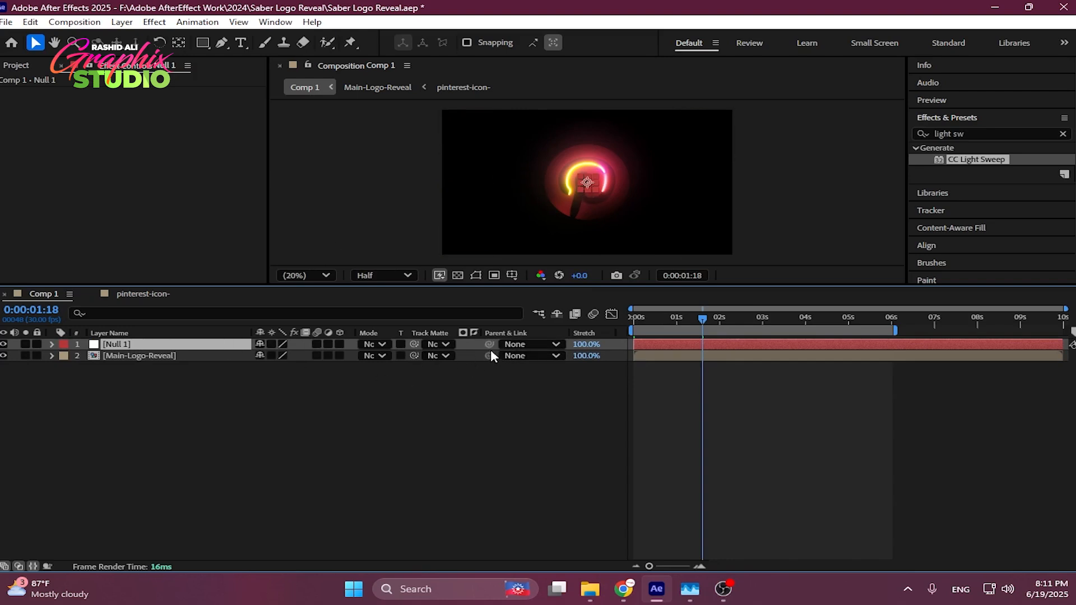
- Parent the Main-Logo-Reveal layer to Null 1 and make both layers 3D
{"action": "left_click", "coordinate": [150, 359]}
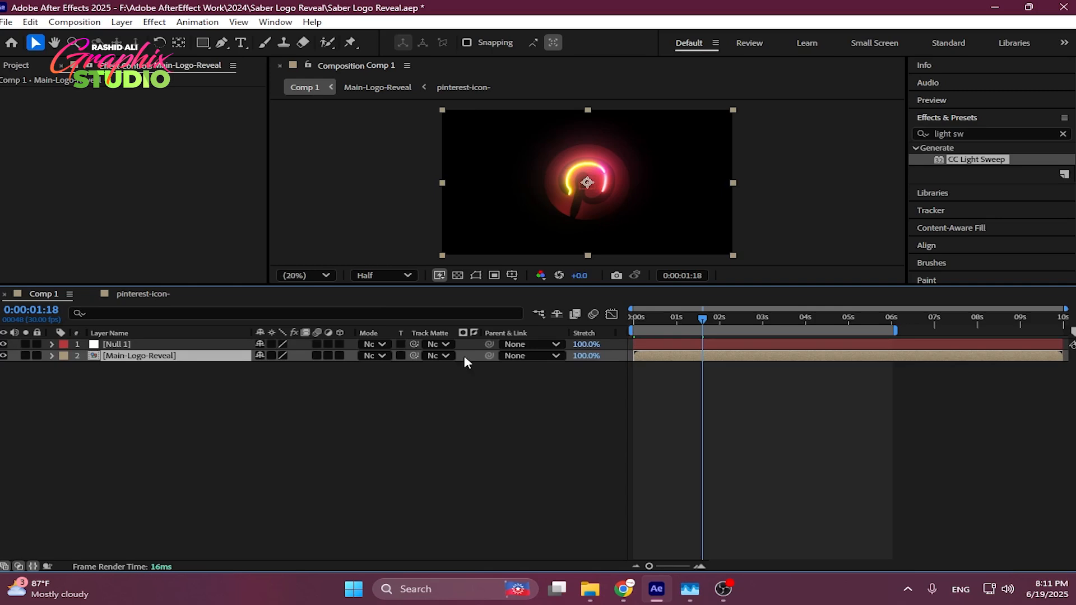
{"action": "left_click_drag", "start_coordinate": [487, 356], "coordinate": [115, 344]}
{"action": "left_click", "coordinate": [521, 355]}
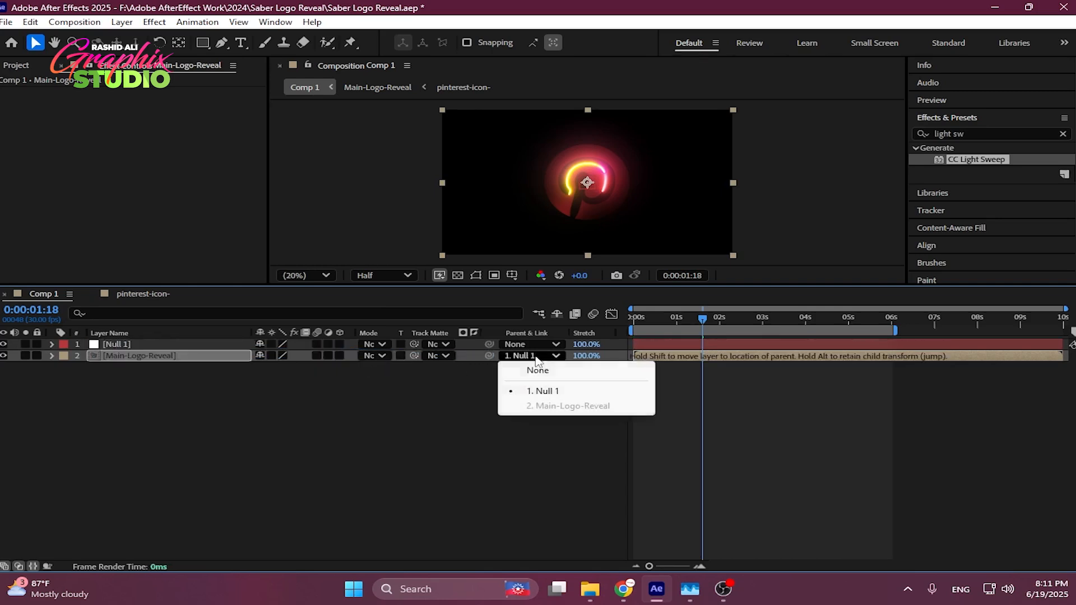
{"action": "left_click", "coordinate": [547, 392]}
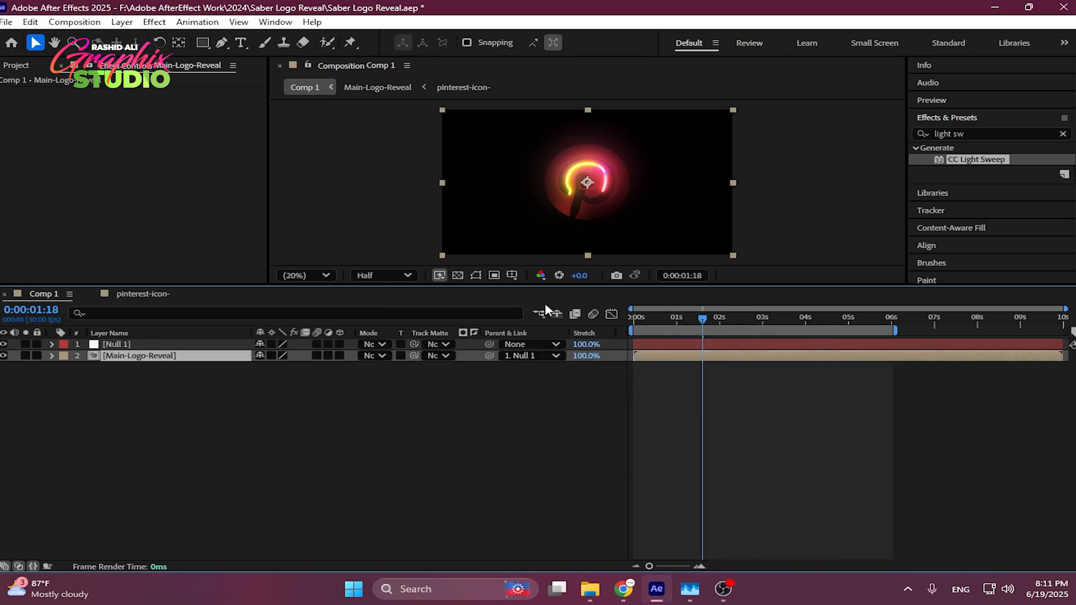
{"action": "left_click_drag", "start_coordinate": [552, 285], "coordinate": [553, 369]}
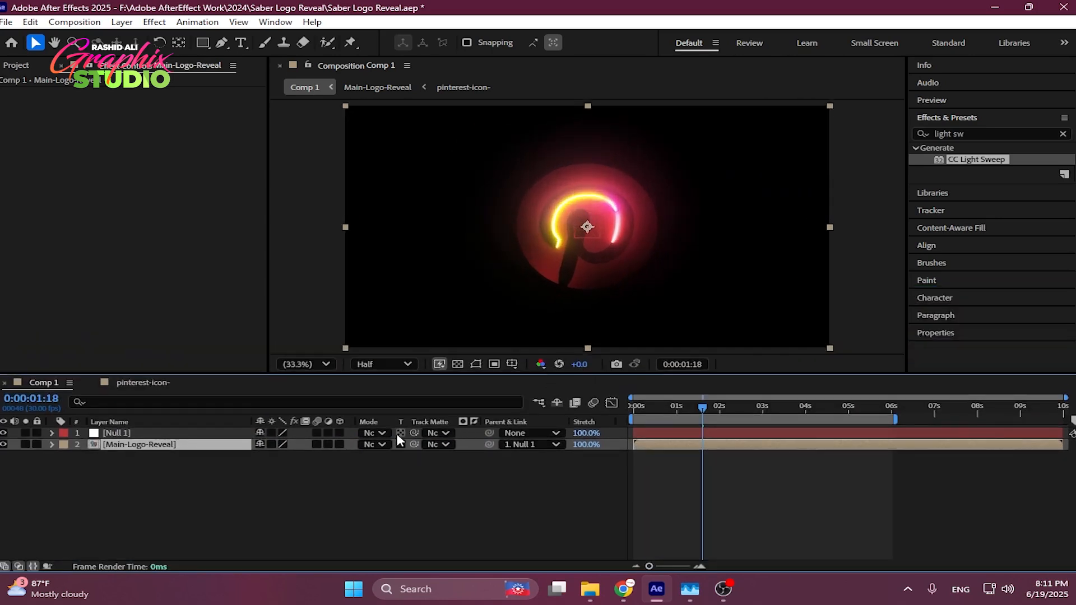
{"action": "left_click_drag", "start_coordinate": [339, 443], "coordinate": [339, 433]}
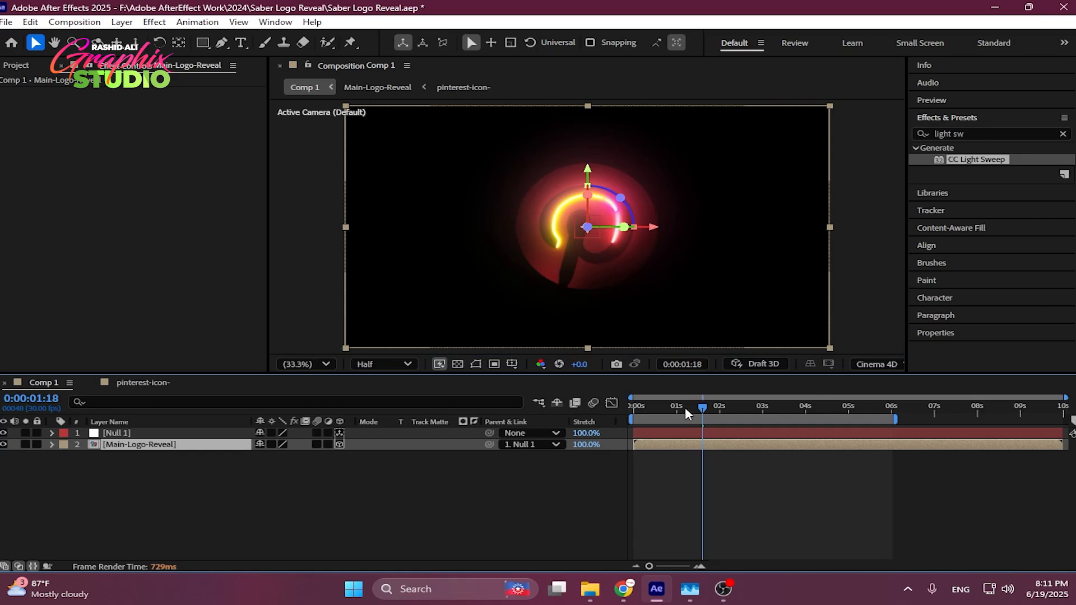
- Keyframe Null 1's X, Y and Z Rotation at 0° and place the three keyframes at 0:00:02:00
{"action": "left_click_drag", "start_coordinate": [685, 407], "coordinate": [619, 405]}
{"action": "left_click", "coordinate": [662, 407]}
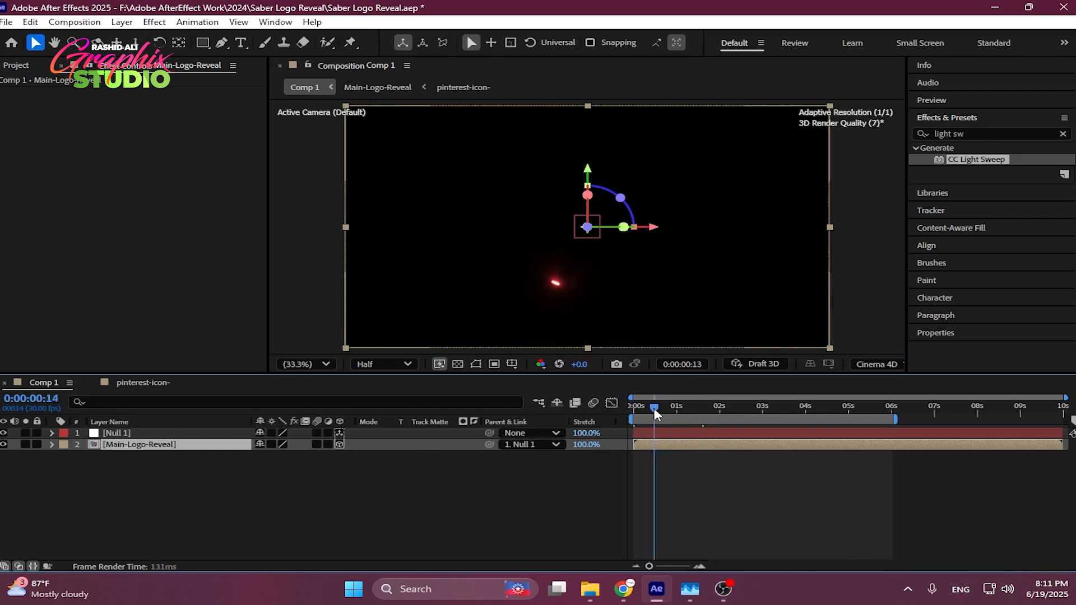
{"action": "left_click", "coordinate": [124, 433]}
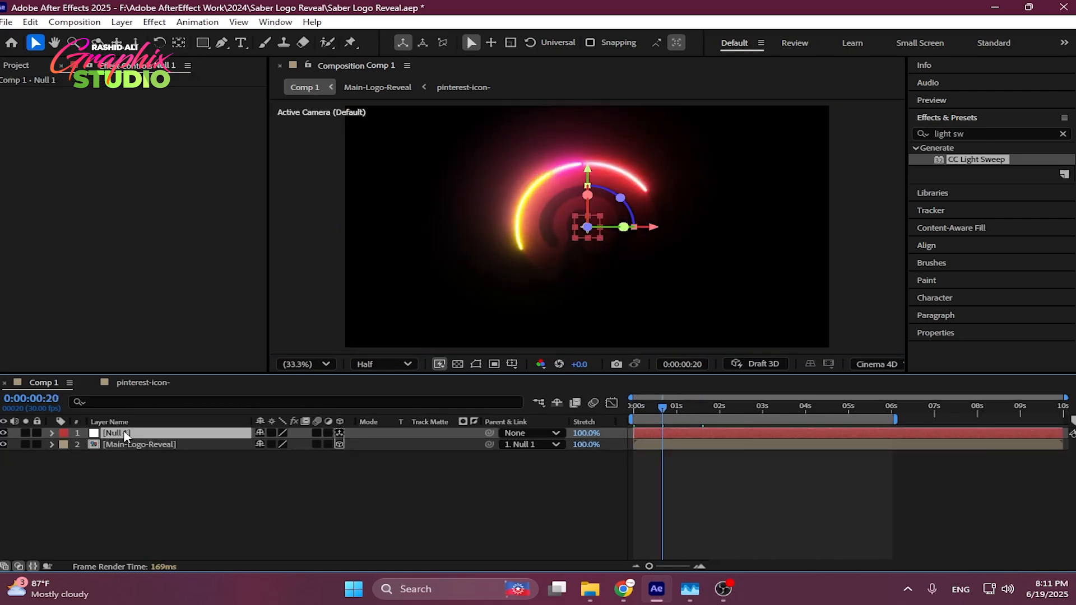
{"action": "key", "text": "r"}
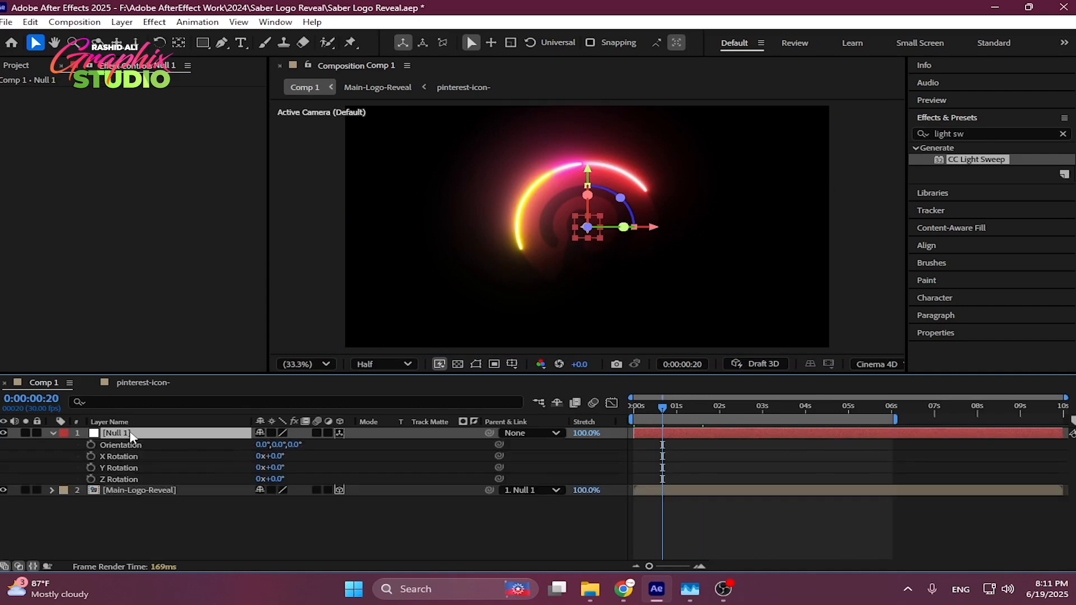
{"action": "left_click", "coordinate": [91, 456]}
{"action": "left_click", "coordinate": [91, 468]}
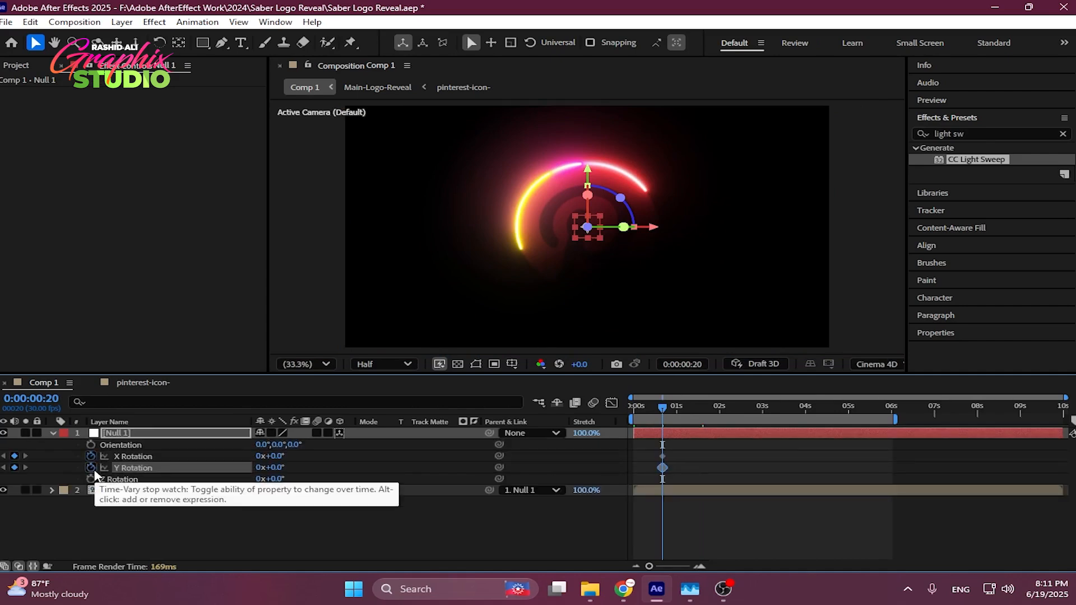
{"action": "left_click", "coordinate": [90, 479]}
{"action": "left_click_drag", "start_coordinate": [677, 448], "coordinate": [721, 477]}
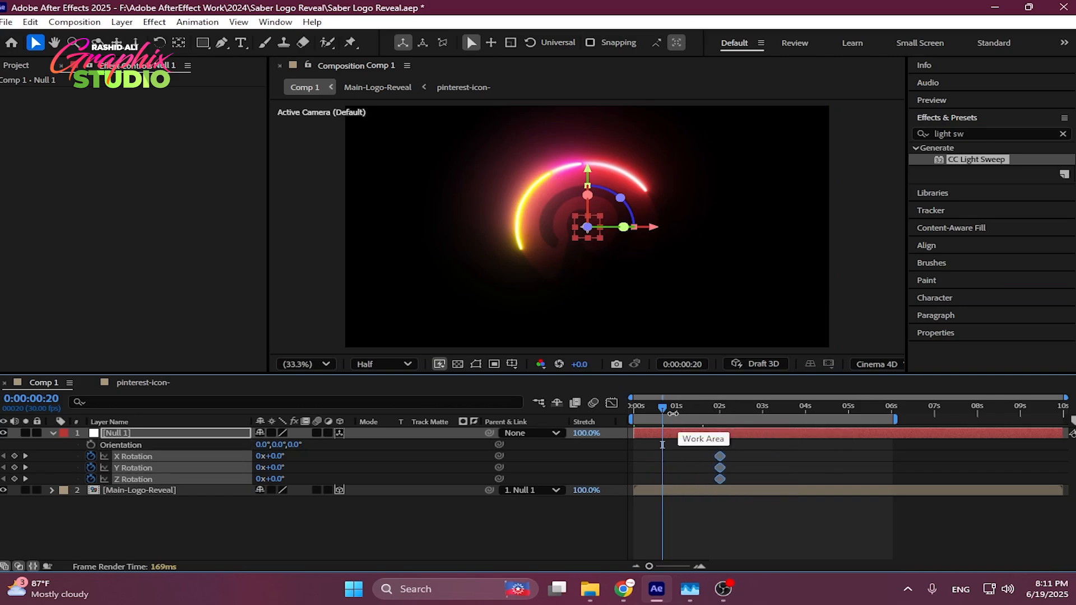
- Add rotation keyframes to Null 1 at 0:00:00:20 with X -32°, Y -36° and Z 0°
{"action": "left_click", "coordinate": [14, 456]}
{"action": "left_click", "coordinate": [14, 468]}
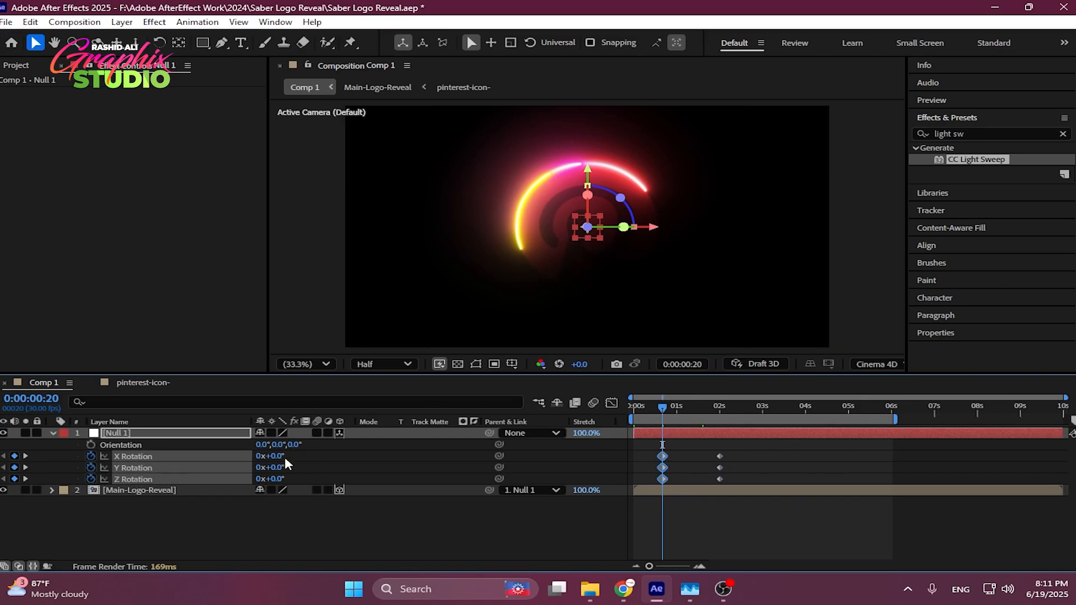
{"action": "left_click_drag", "start_coordinate": [280, 456], "coordinate": [296, 480]}
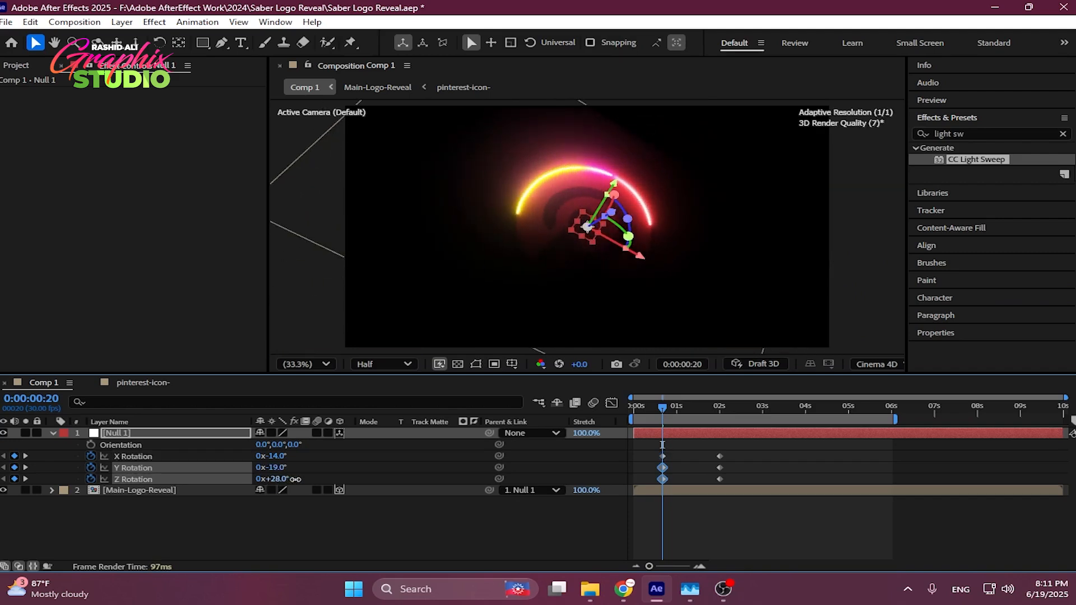
{"action": "left_click", "coordinate": [281, 479]}
{"action": "type", "text": "0"}
{"action": "key", "text": "Return"}
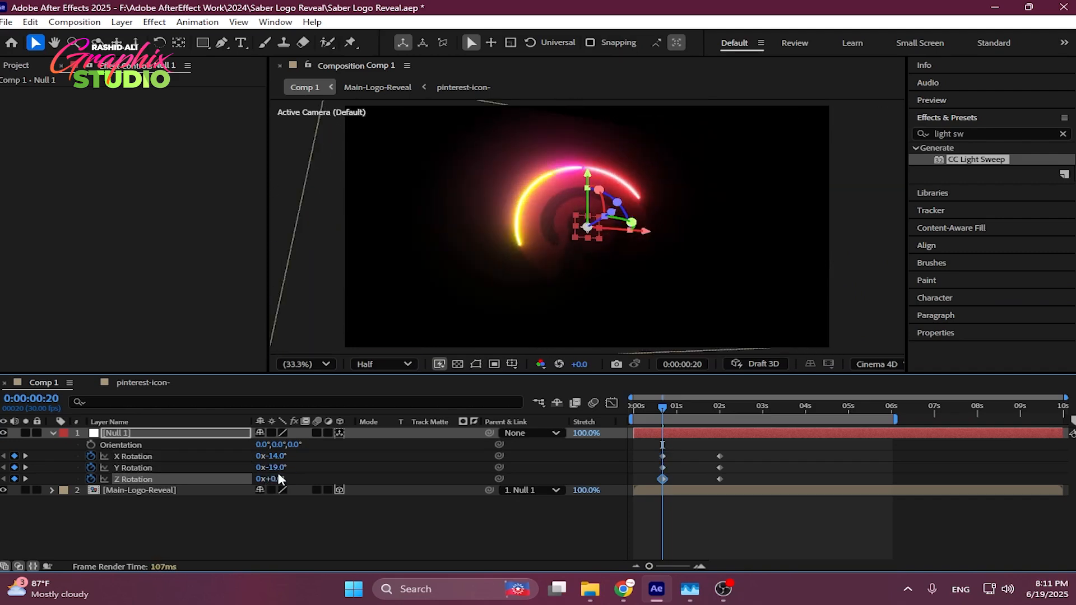
{"action": "left_click_drag", "start_coordinate": [280, 468], "coordinate": [264, 458]}
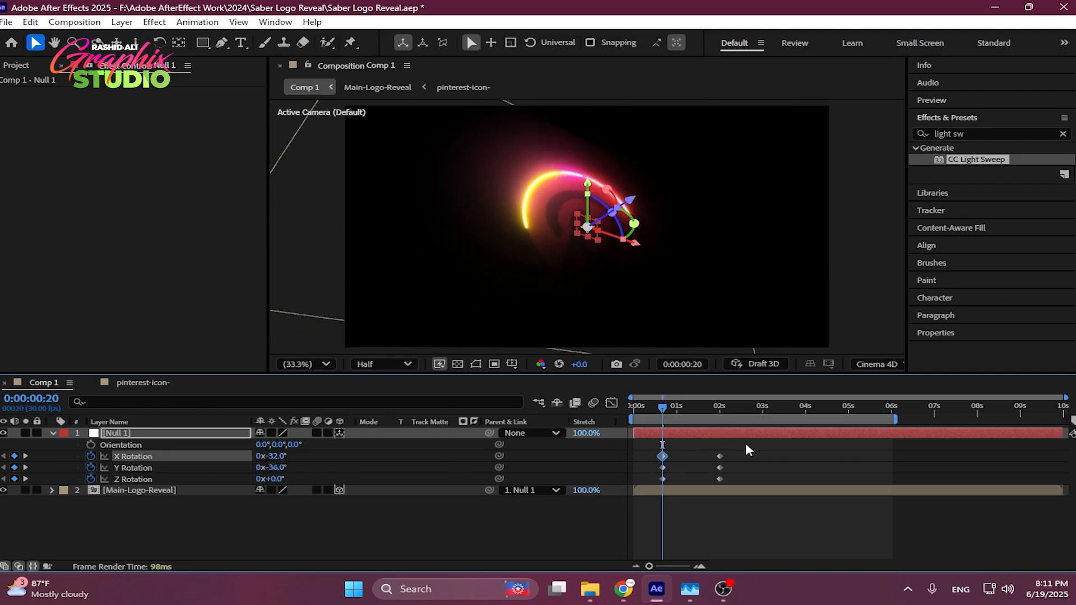
- Ease all of Null 1's rotation keyframes and lengthen the slowdown into the last ones in the speed graph
{"action": "left_click_drag", "start_coordinate": [748, 450], "coordinate": [630, 485]}
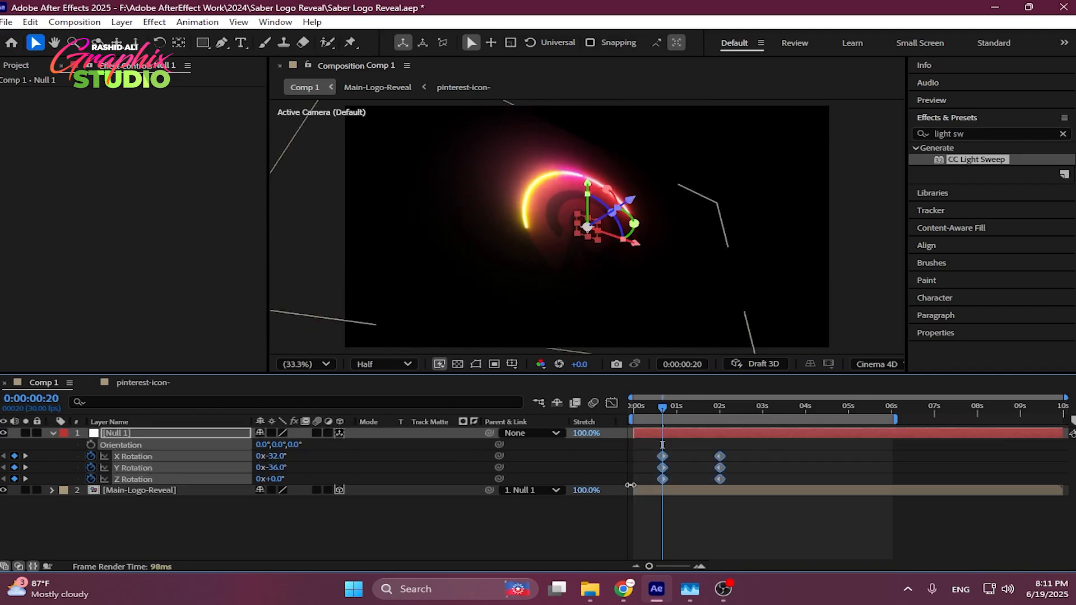
{"action": "left_click", "coordinate": [612, 403]}
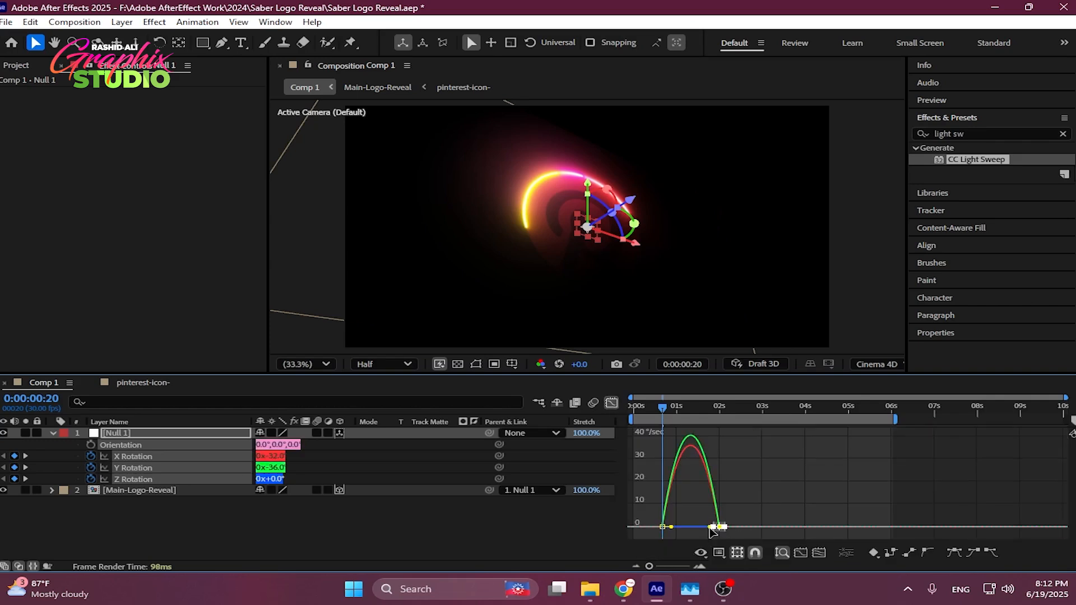
{"action": "left_click_drag", "start_coordinate": [711, 530], "coordinate": [699, 531]}
{"action": "left_click", "coordinate": [611, 403]}
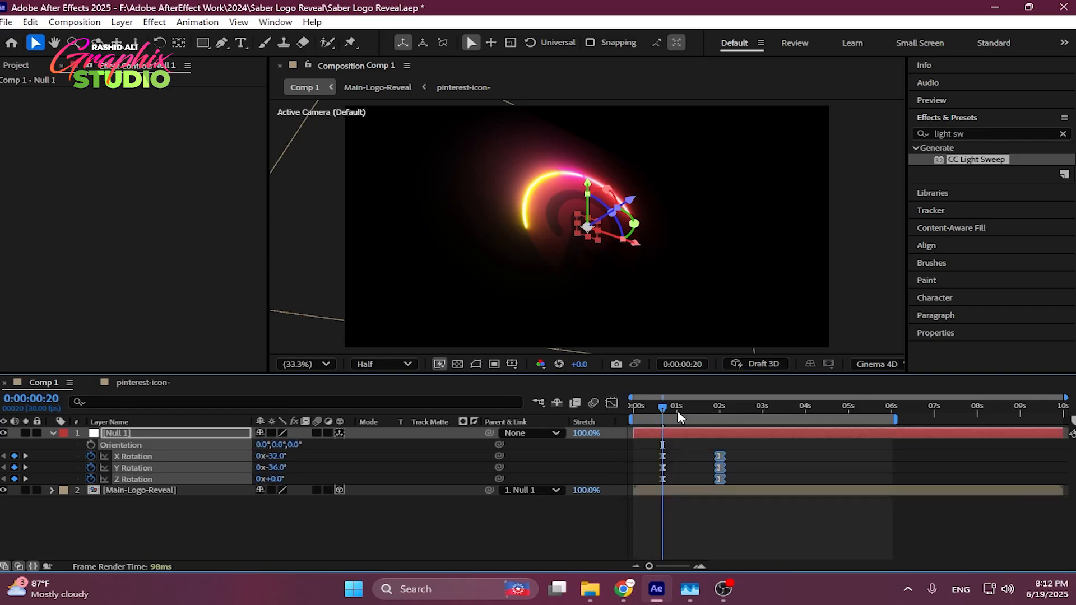
- Animate Main-Logo-Reveal's Opacity from 0% at 0:00:00:00 to 100% at 0:00:00:27 with eased keyframes
{"action": "mouse_move", "coordinate": [677, 410]}
{"action": "left_mouse_down"}
{"action": "mouse_move", "coordinate": [633, 406]}
{"action": "mouse_move", "coordinate": [672, 405]}
{"action": "left_mouse_up"}
{"action": "left_click", "coordinate": [140, 491]}
{"action": "key", "text": "alt+shift+t"}
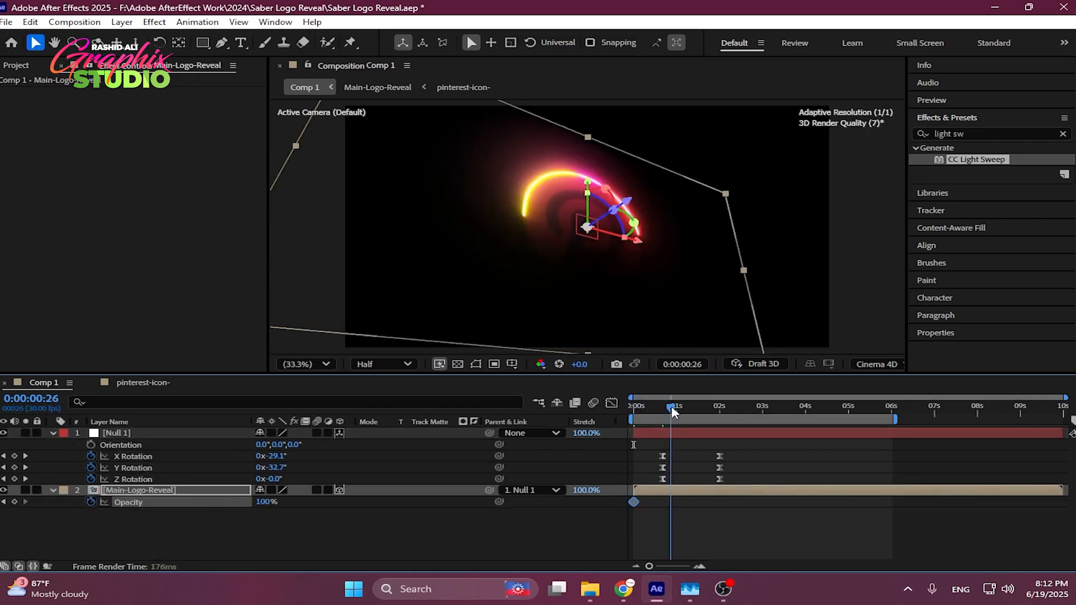
{"action": "left_click", "coordinate": [14, 502]}
{"action": "left_click", "coordinate": [4, 502]}
{"action": "left_click", "coordinate": [262, 503]}
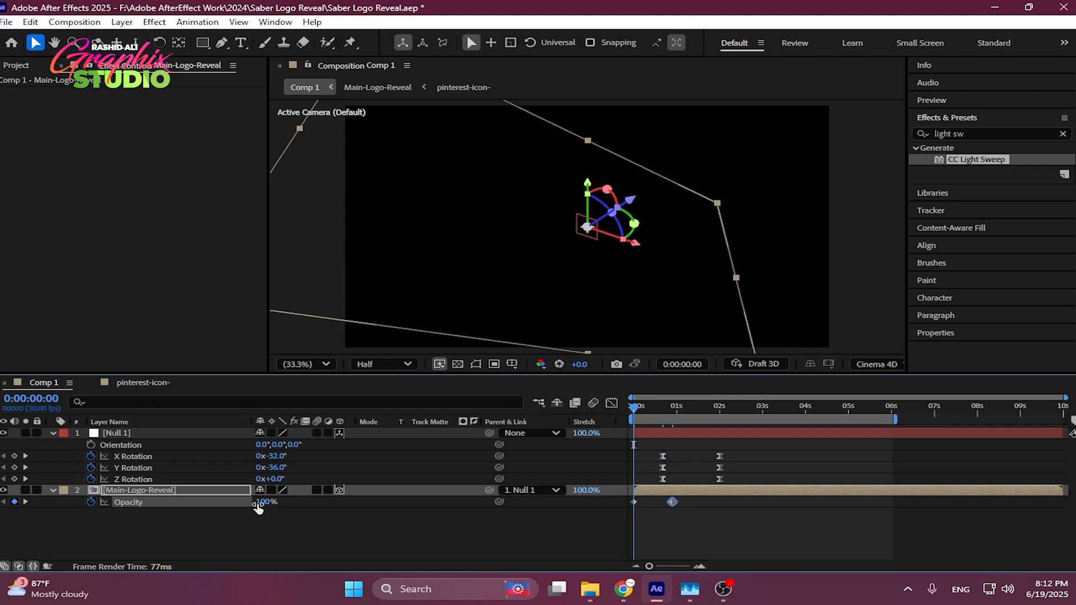
{"action": "type", "text": "0"}
{"action": "key", "text": "Return"}
{"action": "key", "text": "F9"}
- Save the project and preview the logo's tilt and fade-in
{"action": "key", "text": "ctrl+s"}
{"action": "key", "text": "space"}
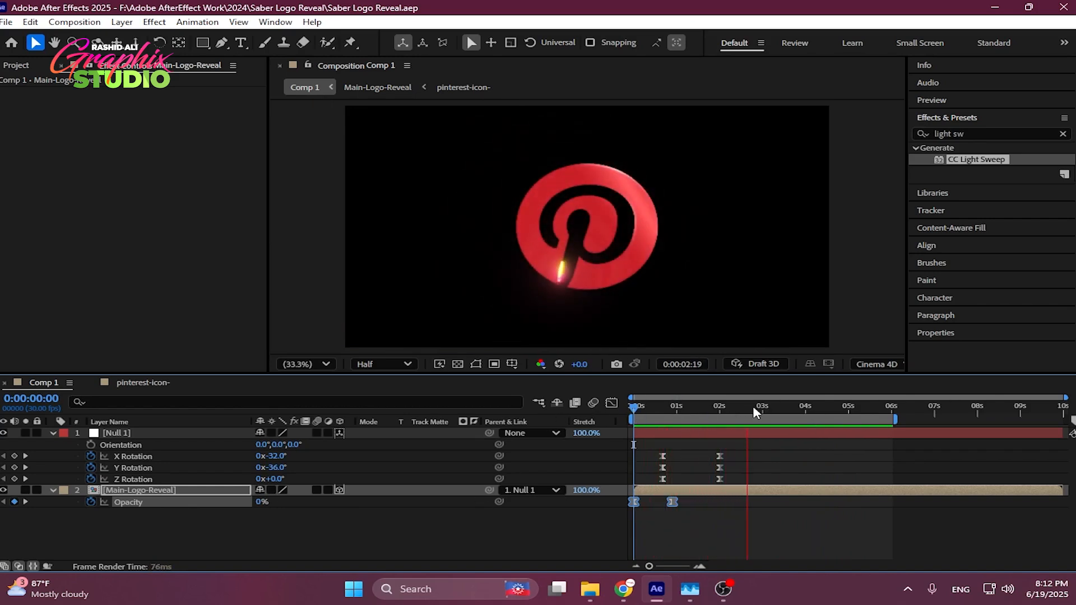
{"action": "left_click", "coordinate": [691, 408]}
- Animate Null 1's Scale from 0% at 0:00:00:00 to 100% at the second Opacity keyframe's time
{"action": "key", "text": "Home"}
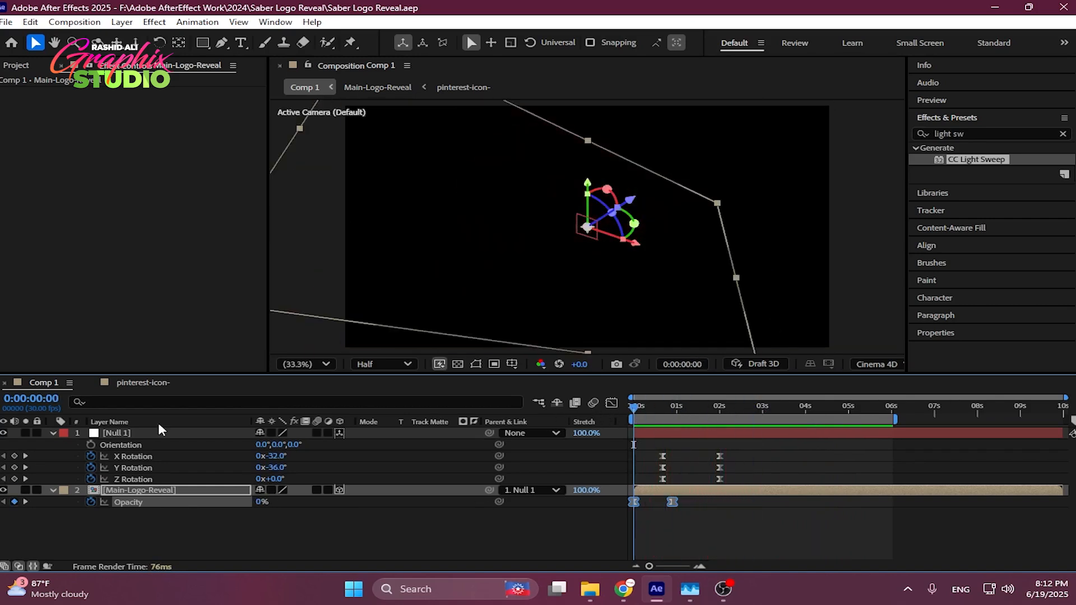
{"action": "left_click", "coordinate": [133, 433]}
{"action": "key", "text": "s"}
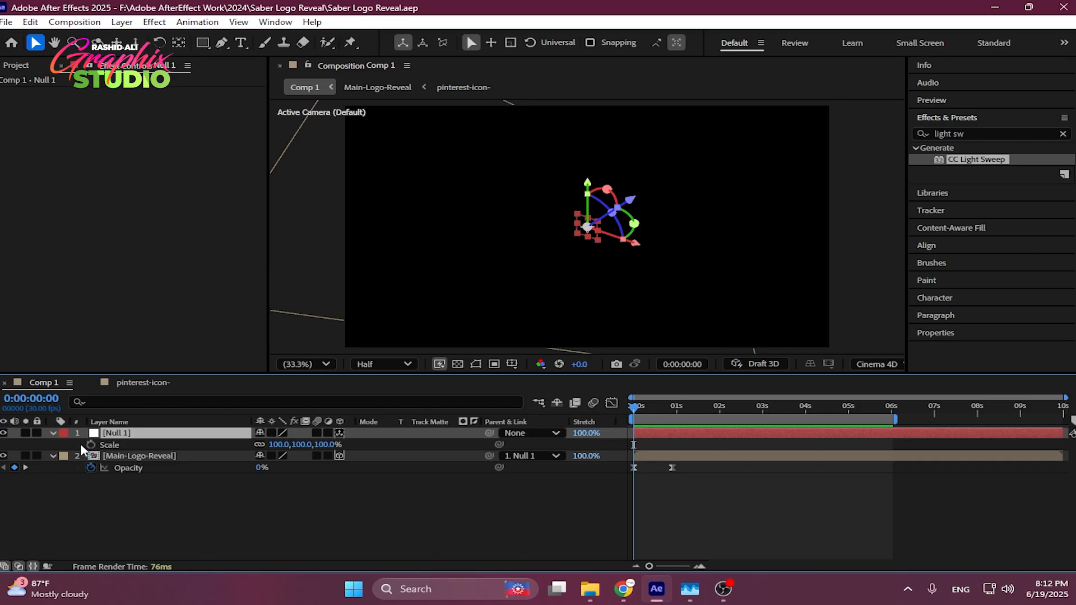
{"action": "left_click", "coordinate": [90, 445]}
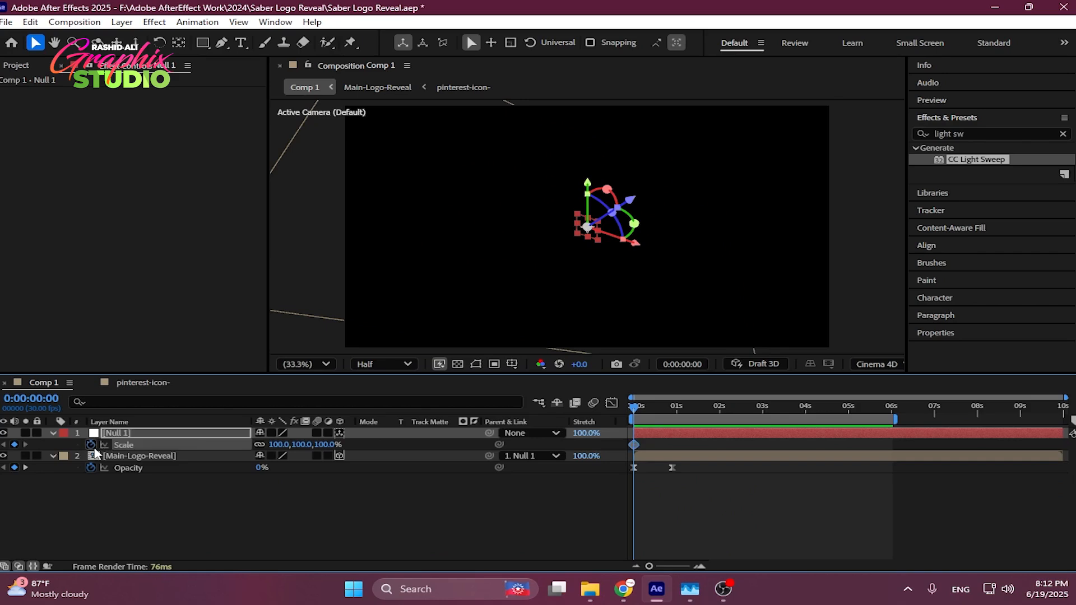
{"action": "left_click", "coordinate": [25, 468]}
{"action": "left_click", "coordinate": [15, 444]}
{"action": "left_click", "coordinate": [4, 444]}
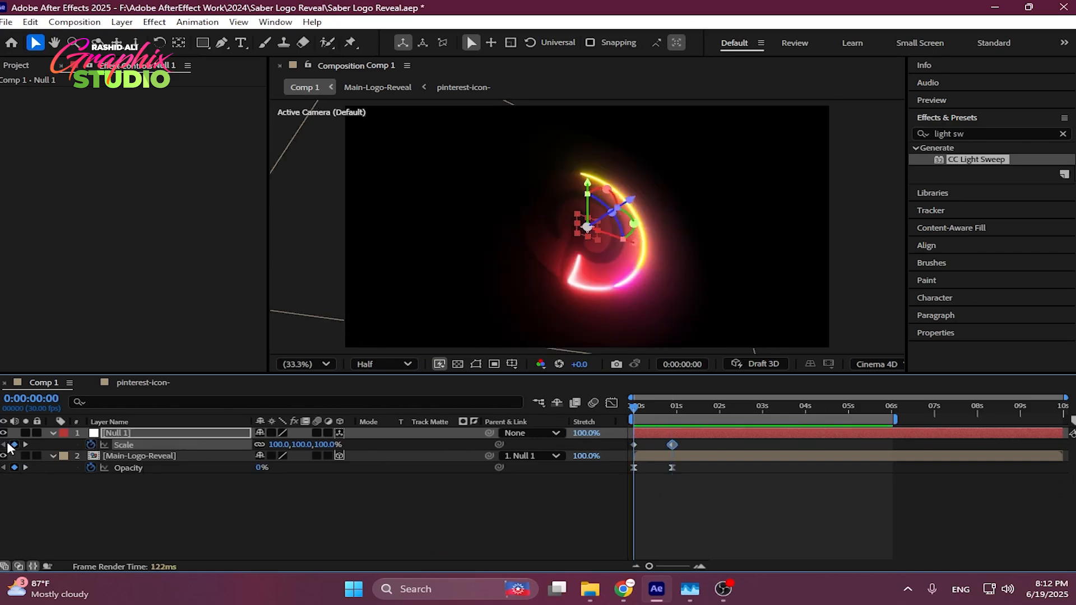
{"action": "type", "text": "0"}
{"action": "key", "text": "Return"}
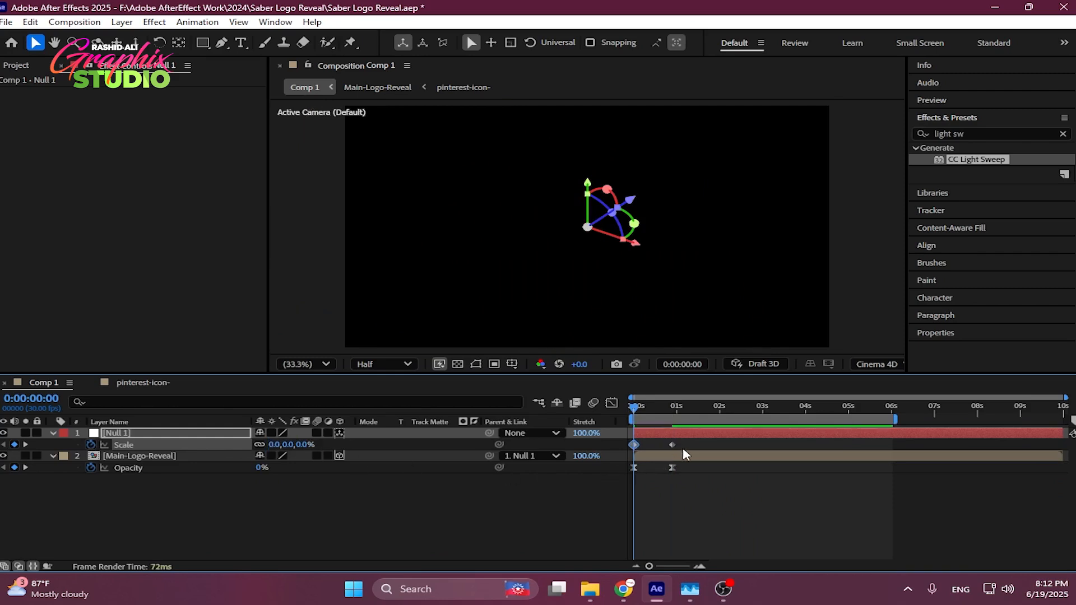
- Ease Null 1's Scale keyframes and lengthen the slow start out of the first one in the speed graph
{"action": "left_click_drag", "start_coordinate": [682, 453], "coordinate": [622, 440]}
{"action": "key", "text": "F9"}
{"action": "left_click", "coordinate": [612, 403]}
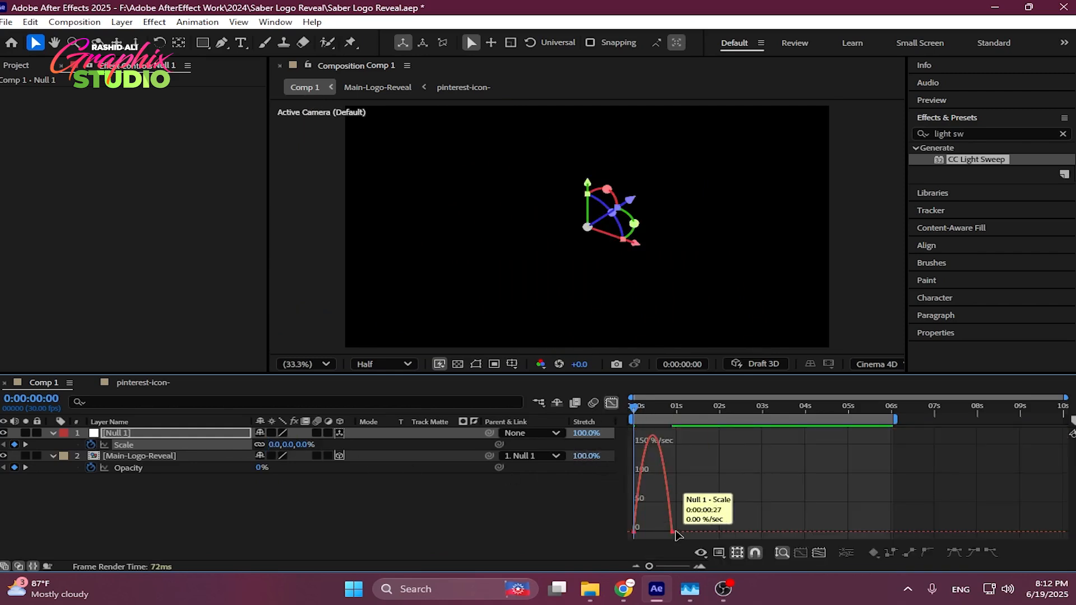
{"action": "scroll", "coordinate": [676, 504], "scroll_direction": "up", "scroll_amount": 4}
{"action": "left_click_drag", "start_coordinate": [743, 561], "coordinate": [717, 562]}
{"action": "left_click_drag", "start_coordinate": [799, 417], "coordinate": [767, 537]}
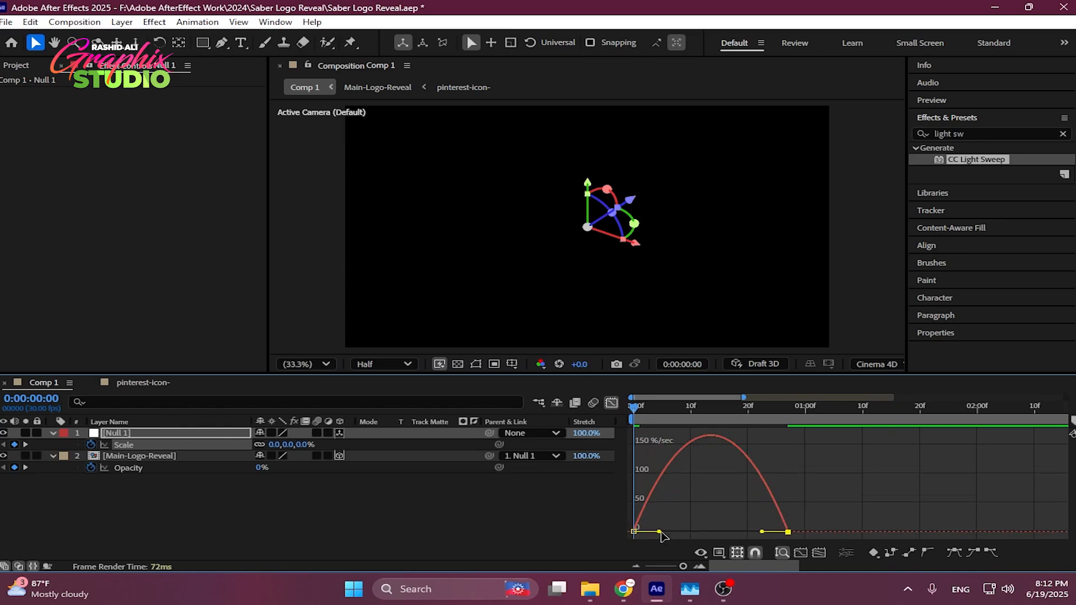
{"action": "left_click_drag", "start_coordinate": [660, 532], "coordinate": [711, 532]}
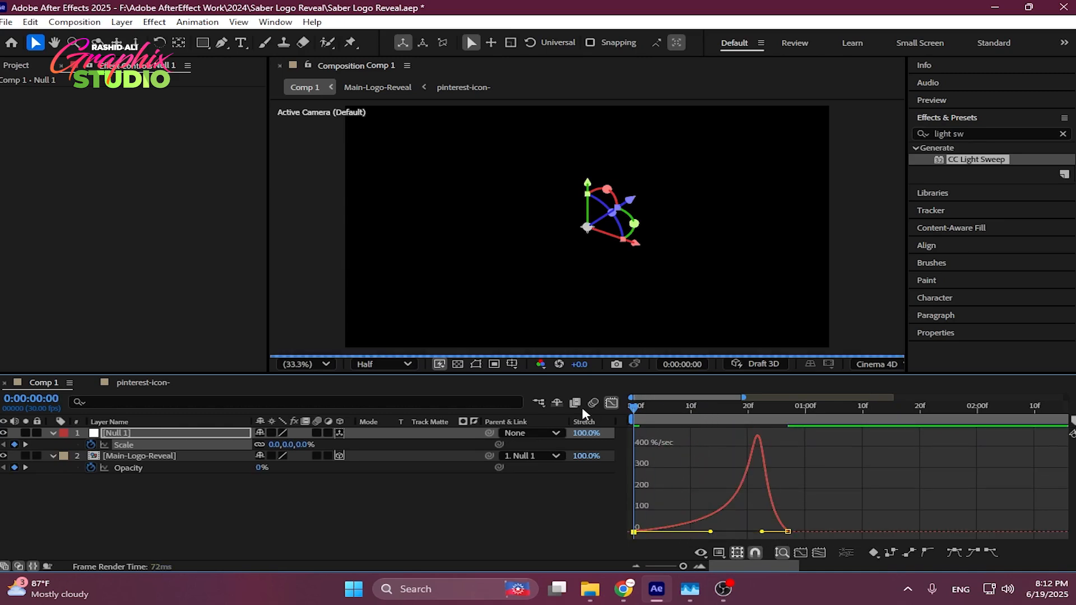
{"action": "left_click", "coordinate": [611, 403]}
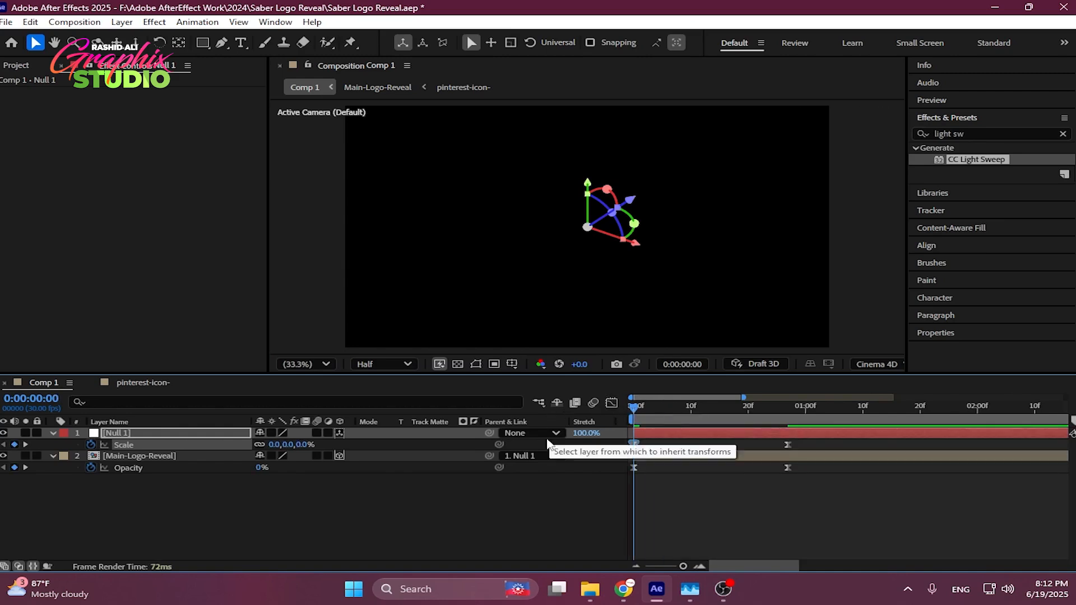
- Preview the logo scaling up from the start of the composition
{"action": "key", "text": "space"}
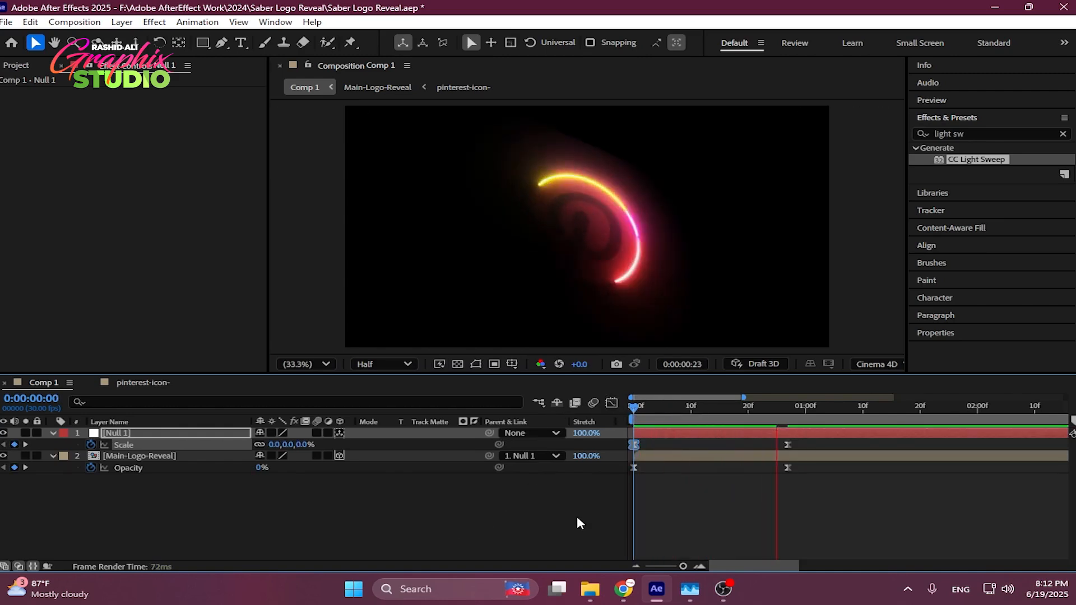
{"action": "key", "text": "space"}
{"action": "key", "text": "space"}
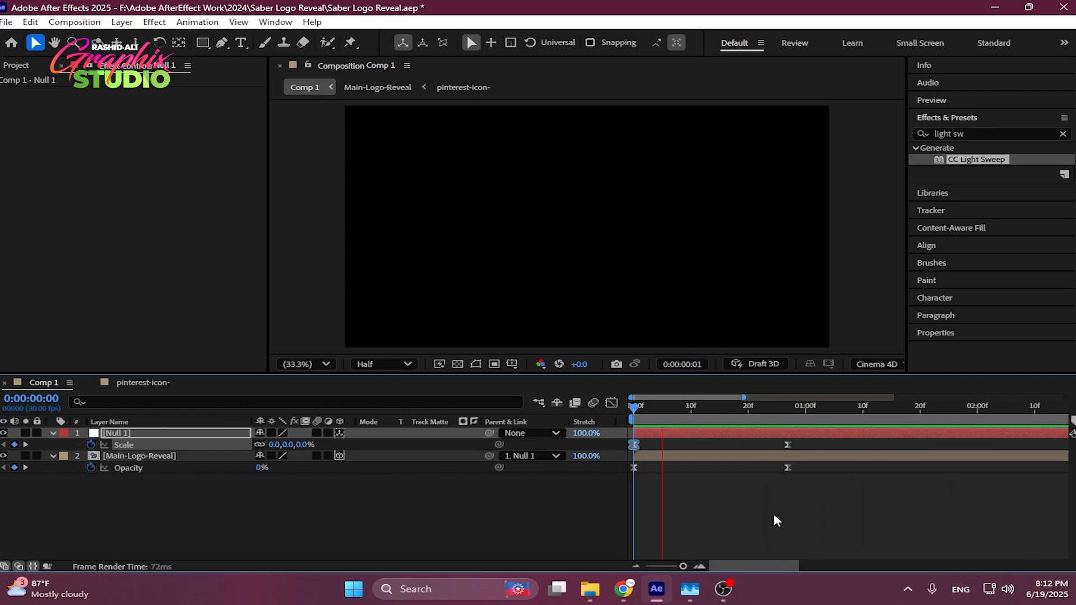
{"action": "key", "text": "space"}
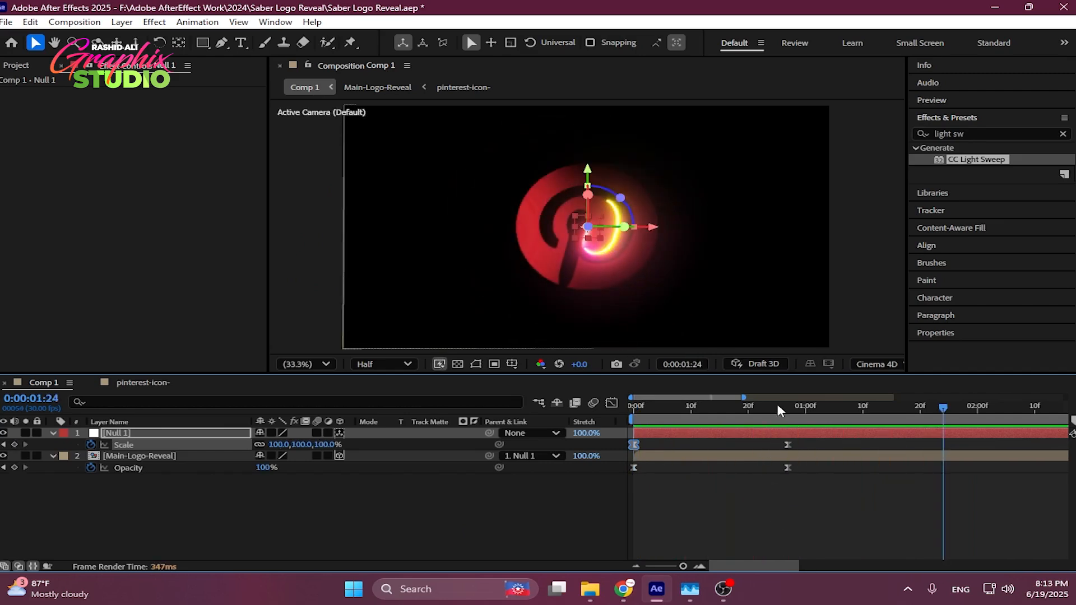
- Reshape Null 1's Scale speed curve so it peaks earlier, with a shorter ease out and a longer slowdown into the last keyframe
{"action": "left_click", "coordinate": [731, 409]}
{"action": "left_click", "coordinate": [612, 403]}
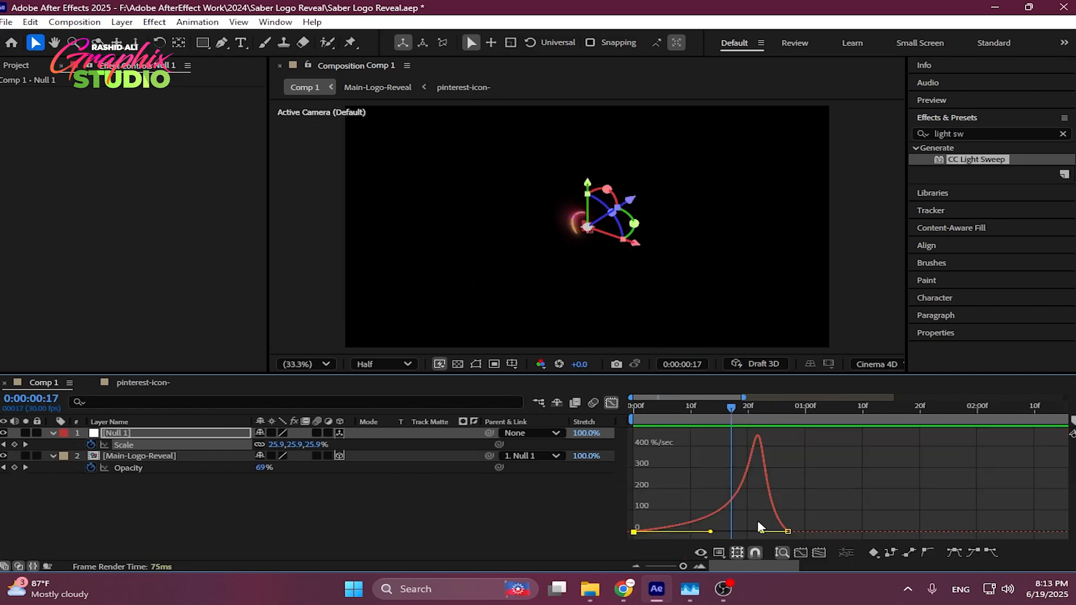
{"action": "left_click_drag", "start_coordinate": [711, 531], "coordinate": [743, 533]}
{"action": "left_click_drag", "start_coordinate": [731, 408], "coordinate": [633, 407]}
{"action": "key", "text": "space"}
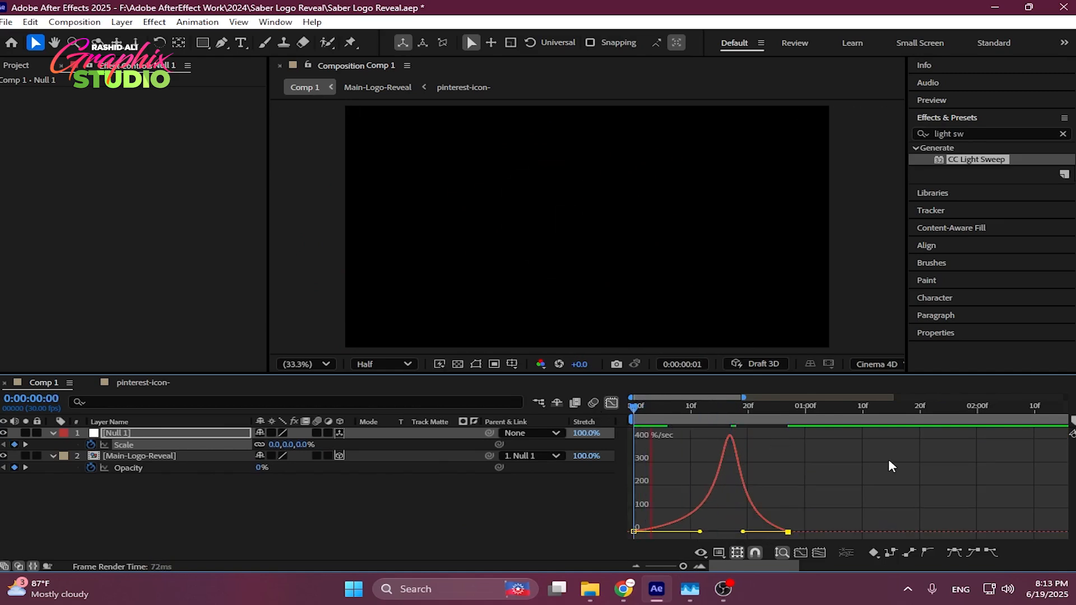
{"action": "left_click", "coordinate": [611, 403]}
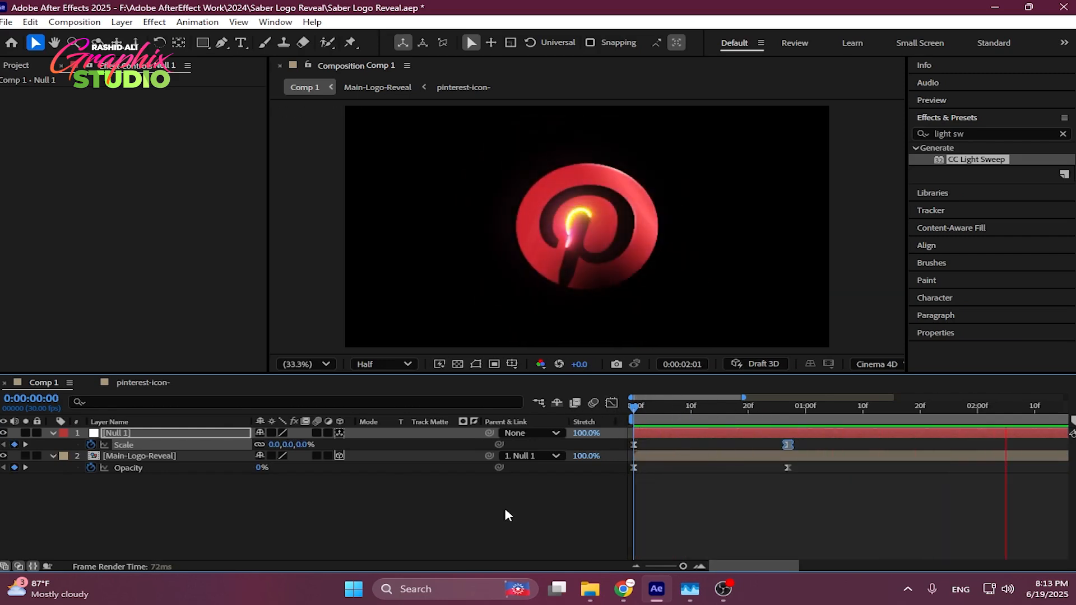
- Replay Comp 1 from the beginning to check the revised scale-up easing
{"action": "key", "text": "space"}
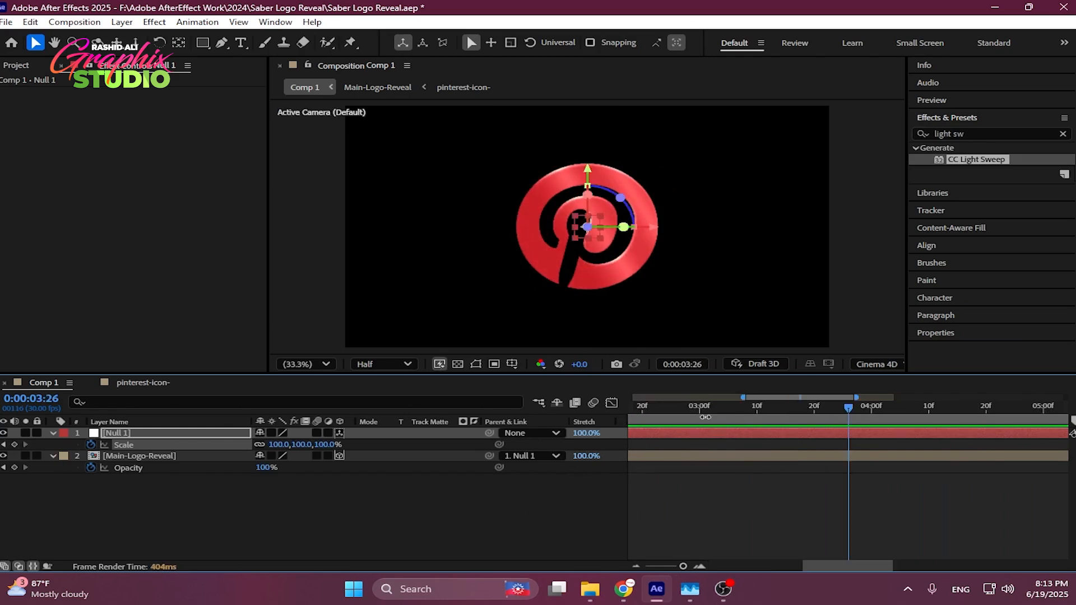
{"action": "key", "text": "Home"}
{"action": "key", "text": "space"}
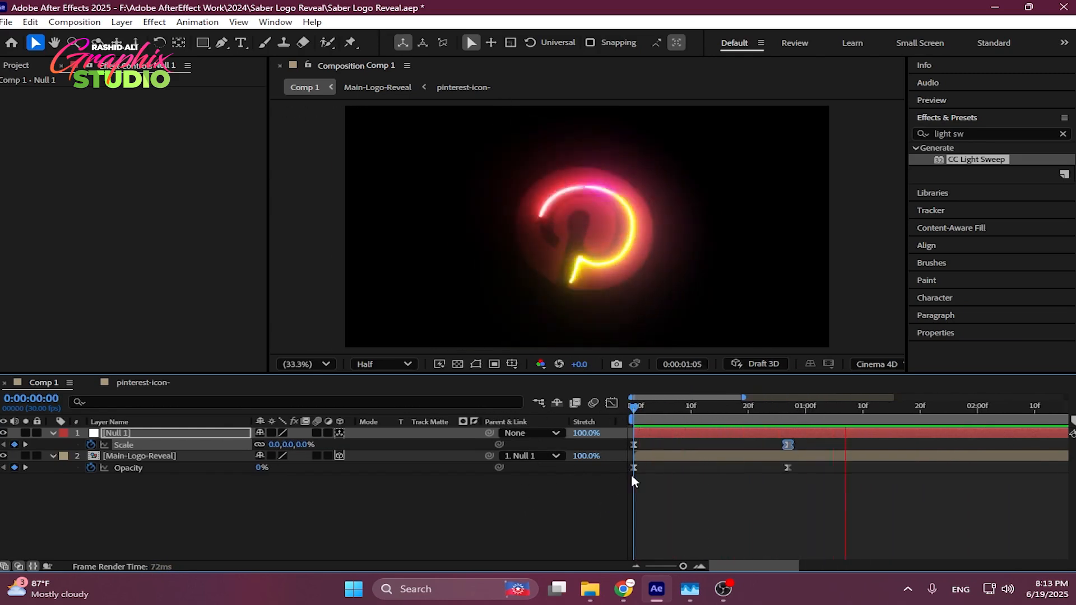
{"action": "key", "text": "space"}
{"action": "key", "text": "Home"}
{"action": "key", "text": "space"}
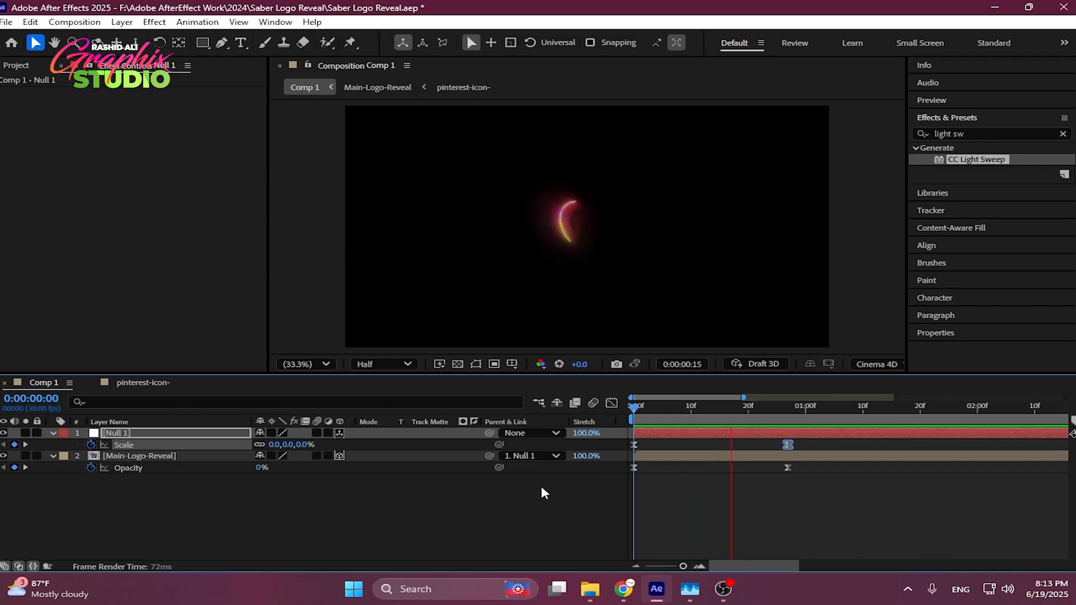
- Add Null 1 Scale keyframes that hold 100% at 0:00:03:29 and shrink to 80% at 0:00:05:29
{"action": "key", "text": "r"}
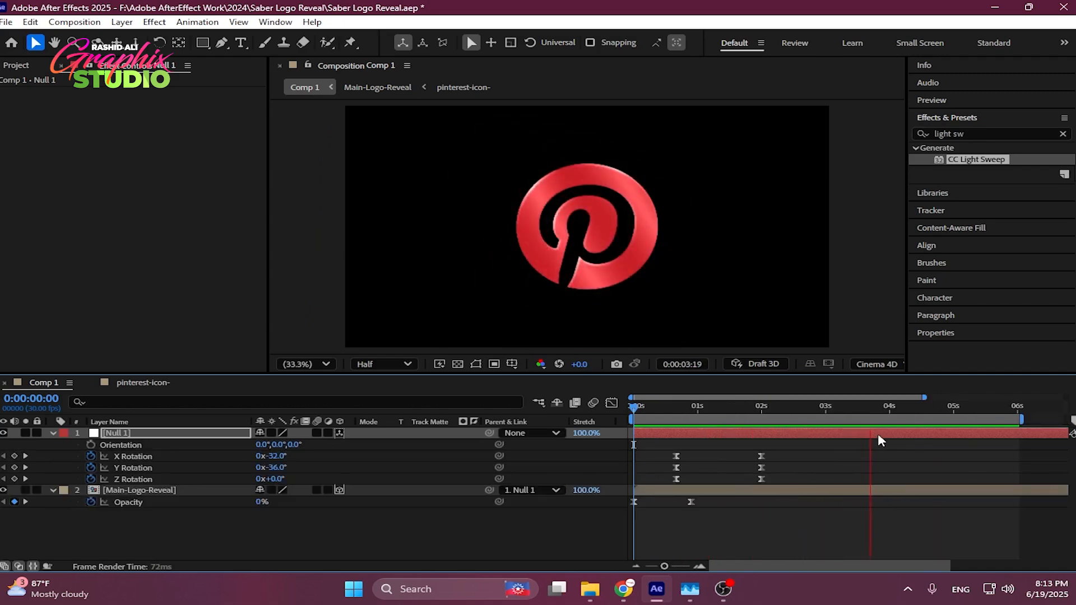
{"action": "left_click", "coordinate": [894, 406]}
{"action": "mouse_move", "coordinate": [896, 416]}
{"action": "left_mouse_down"}
{"action": "mouse_move", "coordinate": [747, 409]}
{"action": "mouse_move", "coordinate": [889, 410]}
{"action": "left_mouse_up"}
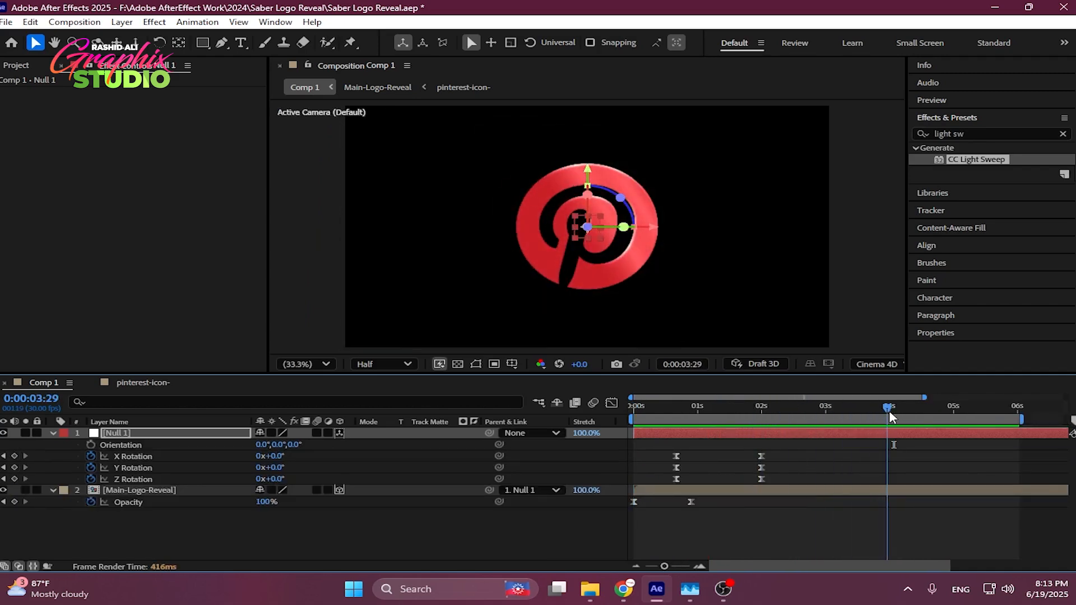
{"action": "key", "text": "s"}
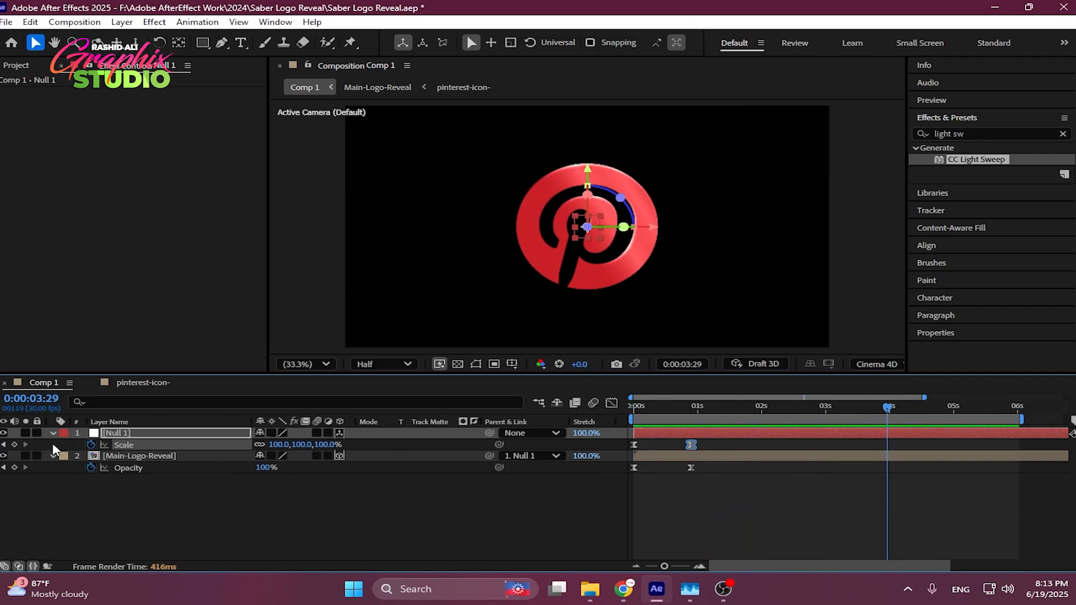
{"action": "left_click", "coordinate": [15, 444]}
{"action": "left_click_drag", "start_coordinate": [947, 408], "coordinate": [1016, 409]}
{"action": "left_click", "coordinate": [280, 444]}
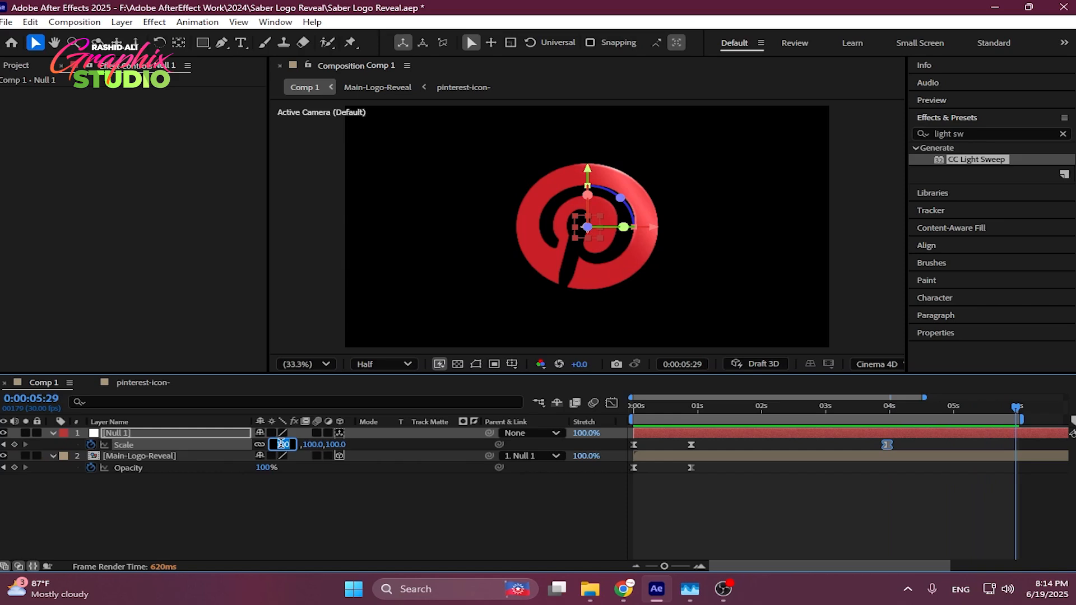
{"action": "type", "text": "80"}
{"action": "key", "text": "Return"}
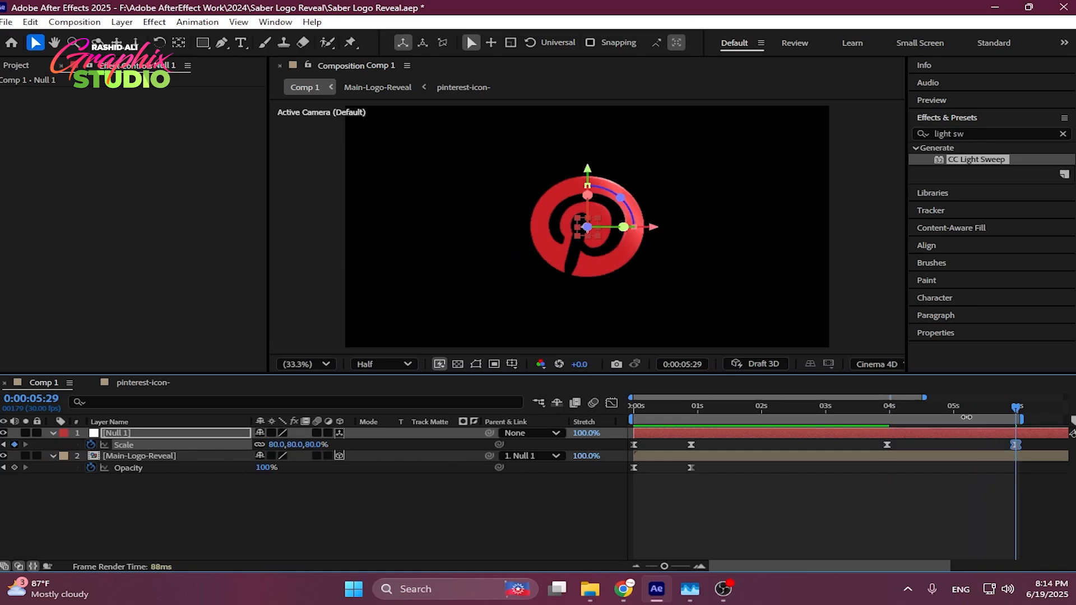
- Preview the closing shrink and move Null 1's third Scale keyframe earlier, to about 0:00:02:09
{"action": "left_click", "coordinate": [866, 406]}
{"action": "left_click", "coordinate": [1007, 452]}
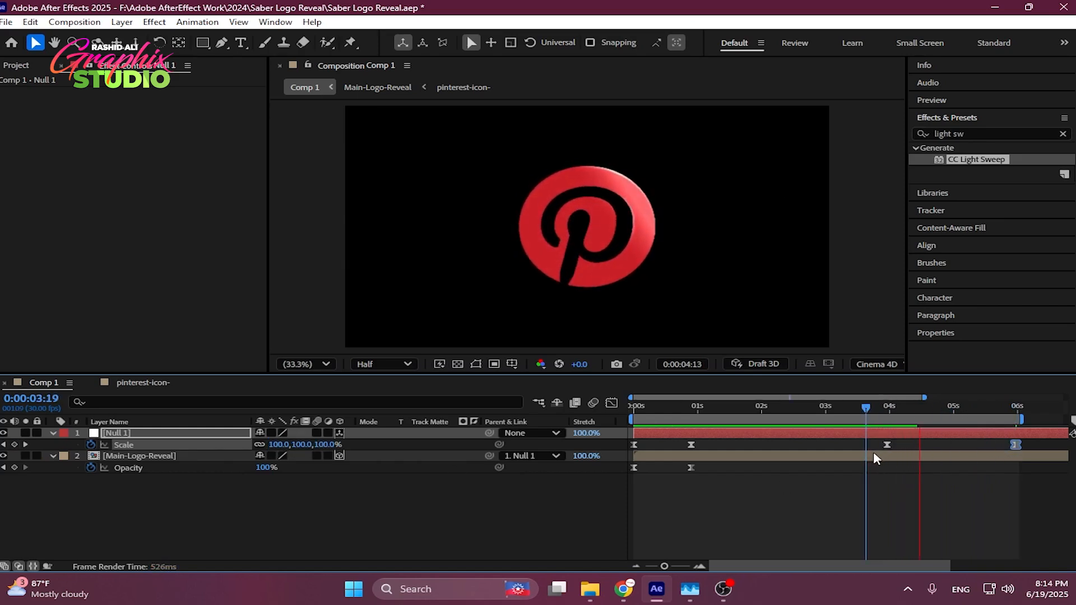
{"action": "key", "text": "space"}
{"action": "left_click_drag", "start_coordinate": [886, 445], "coordinate": [776, 418]}
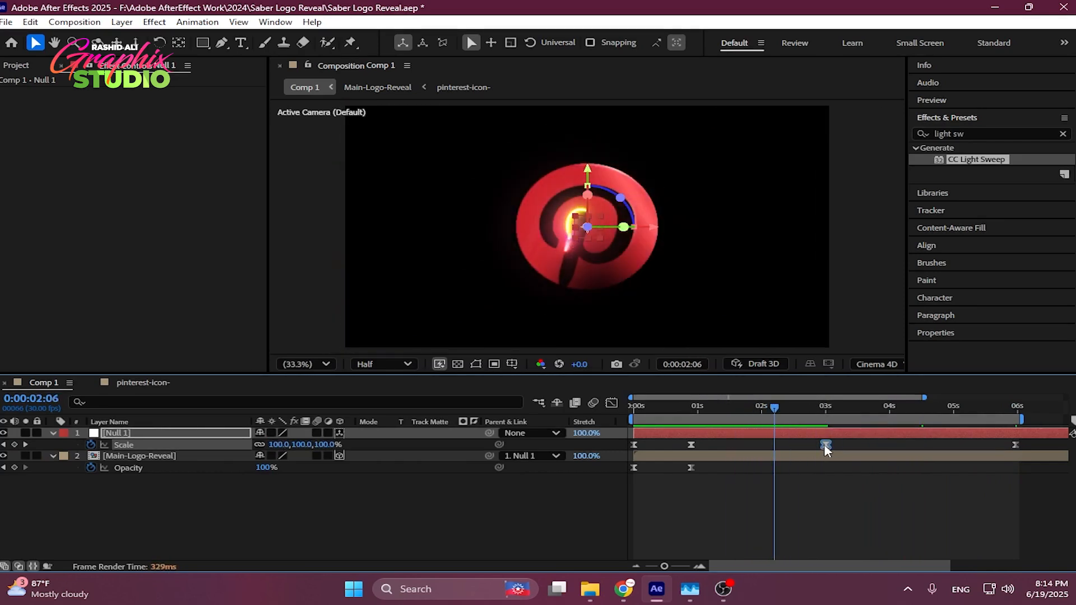
- Preview the longer shrink, both from mid-animation and from the start of the composition
{"action": "key", "text": "space"}
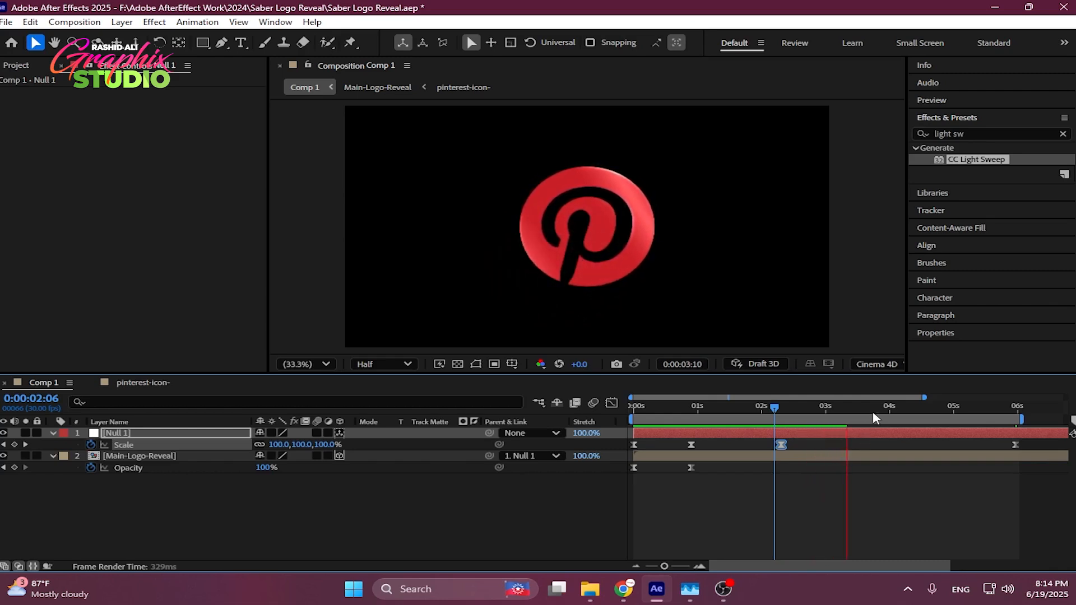
{"action": "left_click", "coordinate": [895, 408]}
{"action": "left_click_drag", "start_coordinate": [900, 411], "coordinate": [634, 422]}
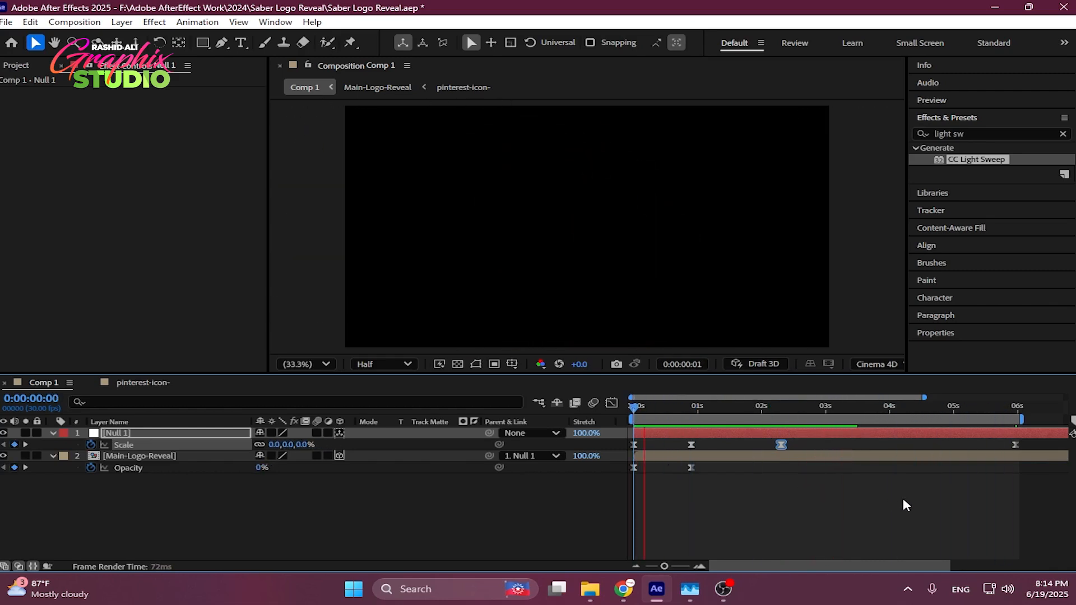
{"action": "key", "text": "space"}
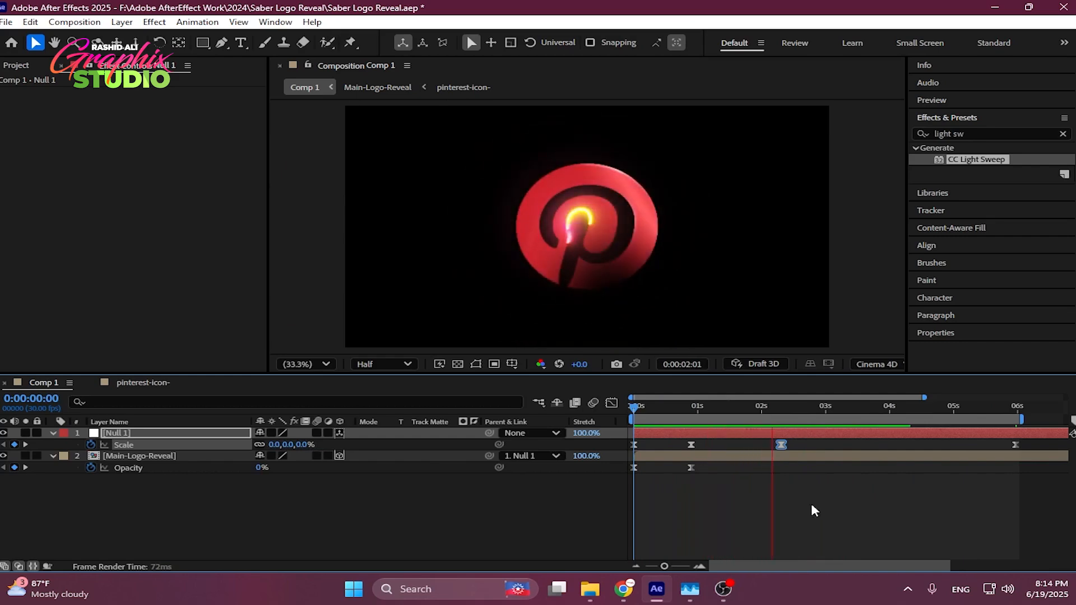
{"action": "key", "text": "space"}
- Collapse the layers, add a 1920 × 1080 px solid in colour 21031B, and place it beneath Main-Logo-Reveal
{"action": "left_click", "coordinate": [53, 434]}
{"action": "left_click", "coordinate": [52, 445]}
{"action": "right_click", "coordinate": [112, 532]}
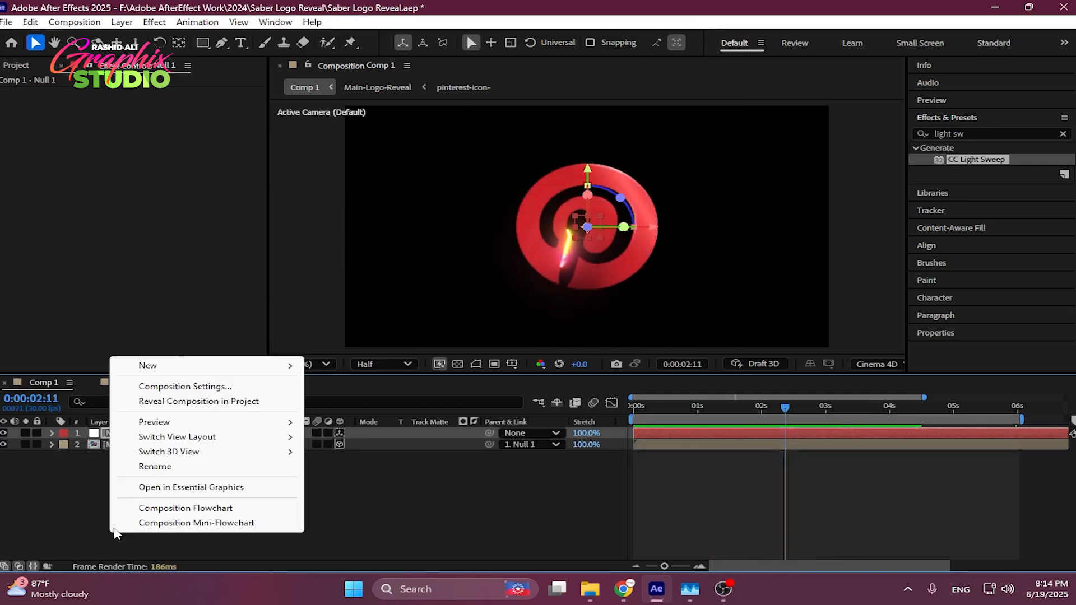
{"action": "mouse_move", "coordinate": [185, 373]}
{"action": "left_click", "coordinate": [336, 399]}
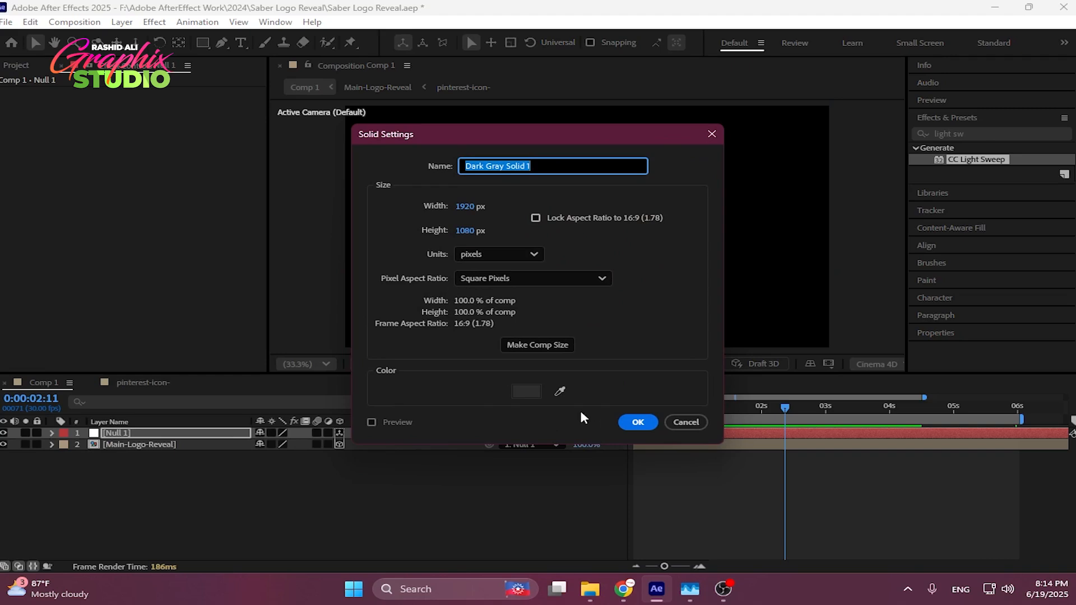
{"action": "left_click", "coordinate": [533, 392]}
{"action": "left_click", "coordinate": [271, 327]}
{"action": "mouse_move", "coordinate": [308, 236]}
{"action": "left_mouse_down"}
{"action": "mouse_move", "coordinate": [307, 303]}
{"action": "mouse_move", "coordinate": [295, 320]}
{"action": "mouse_move", "coordinate": [307, 250]}
{"action": "left_mouse_up"}
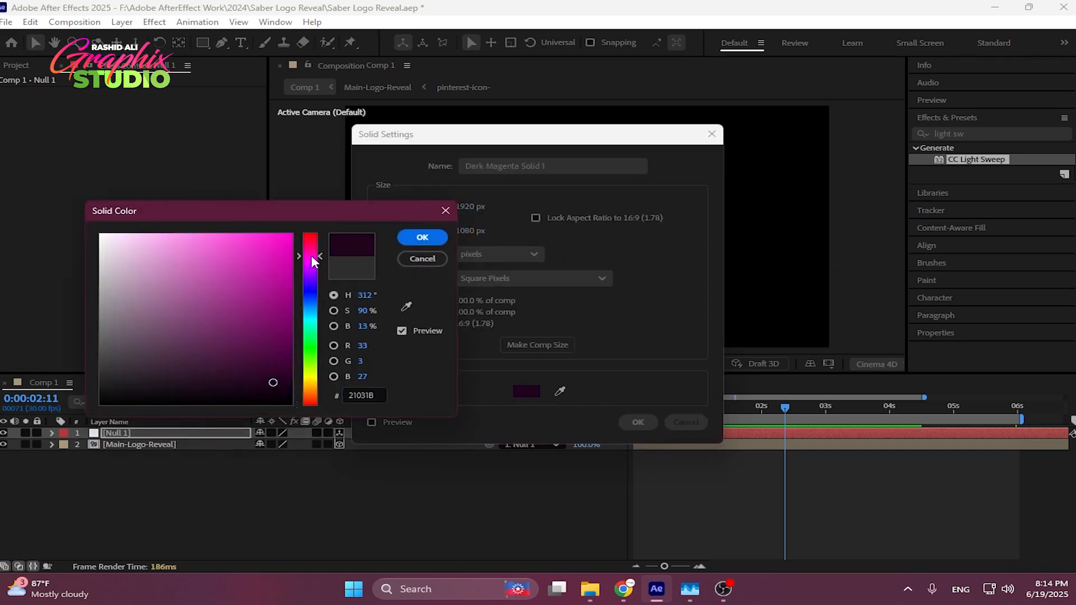
{"action": "left_click", "coordinate": [422, 237]}
{"action": "left_click", "coordinate": [637, 423]}
{"action": "left_click_drag", "start_coordinate": [158, 439], "coordinate": [161, 458]}
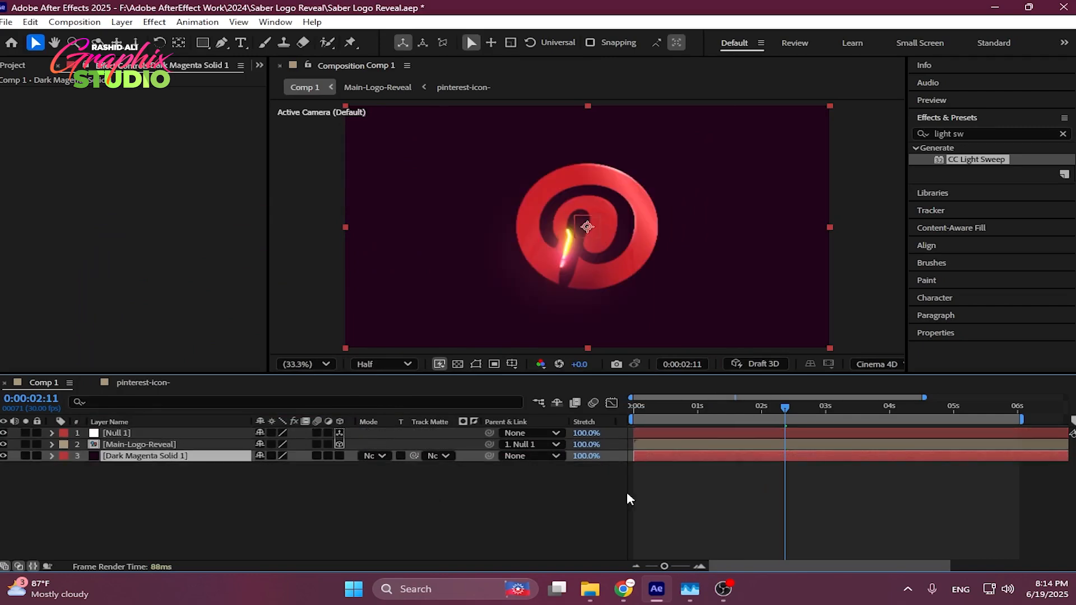
- Shift the background solid's colour to the dark magenta-red 210310
{"action": "right_click", "coordinate": [136, 460]}
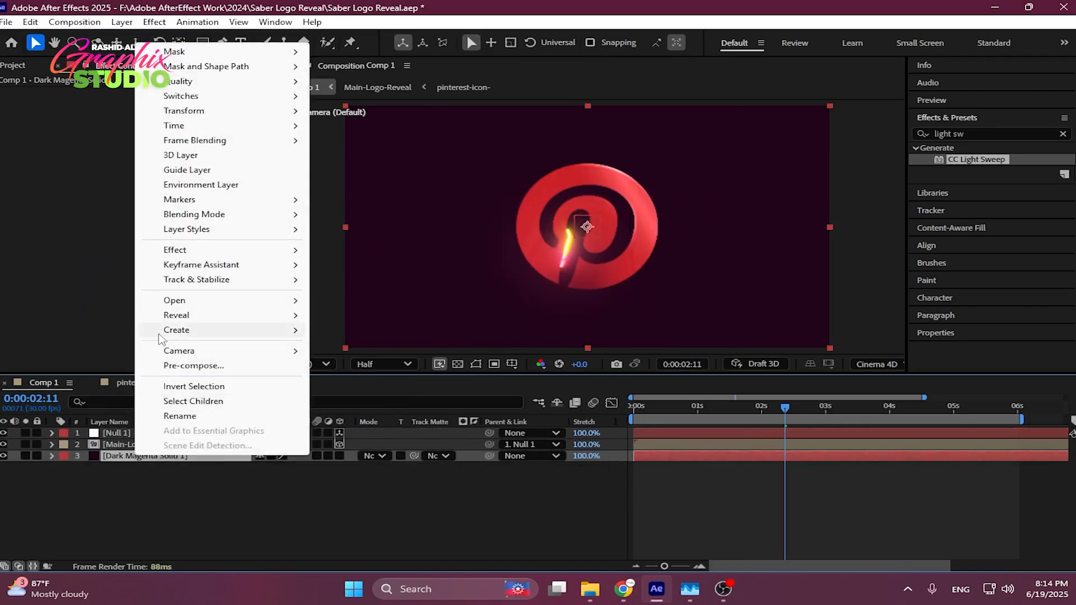
{"action": "left_click", "coordinate": [122, 21]}
{"action": "left_click", "coordinate": [121, 21]}
{"action": "left_click", "coordinate": [161, 65]}
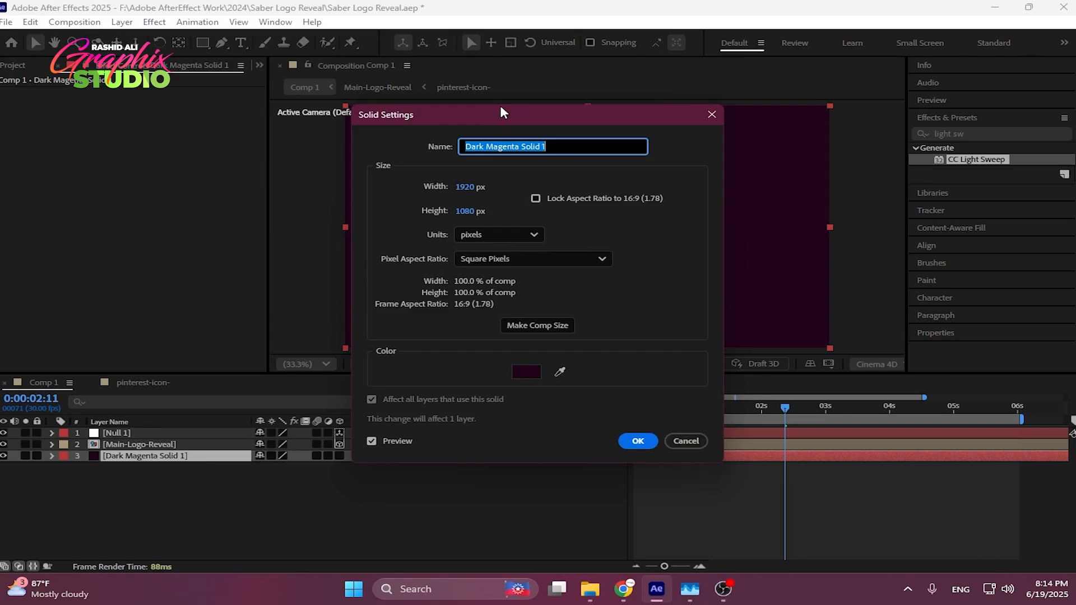
{"action": "left_click_drag", "start_coordinate": [500, 119], "coordinate": [227, 127]}
{"action": "left_click", "coordinate": [258, 377]}
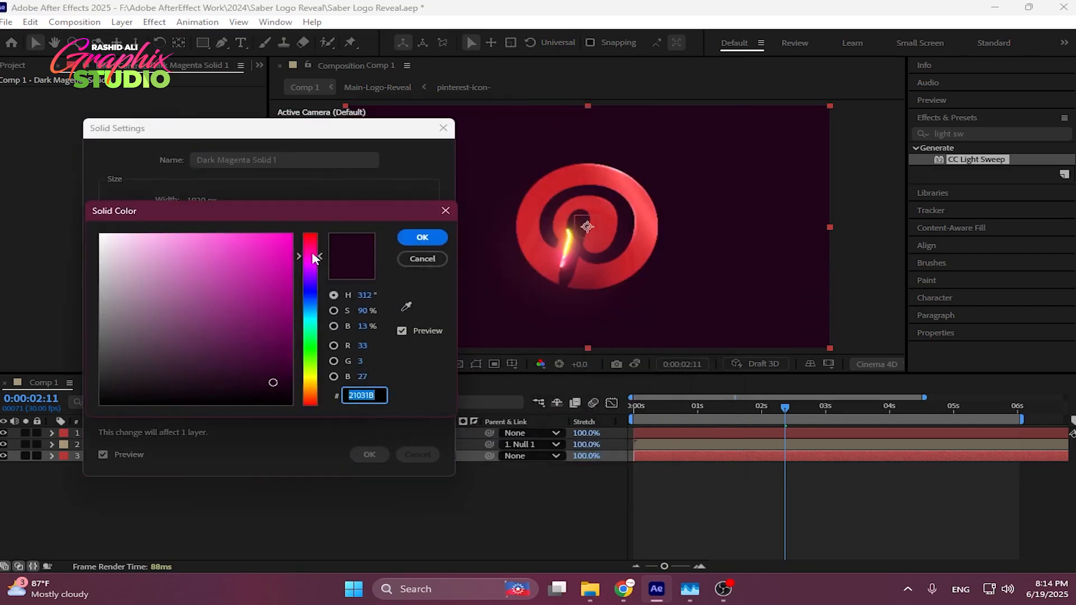
{"action": "left_click_drag", "start_coordinate": [313, 256], "coordinate": [314, 245]}
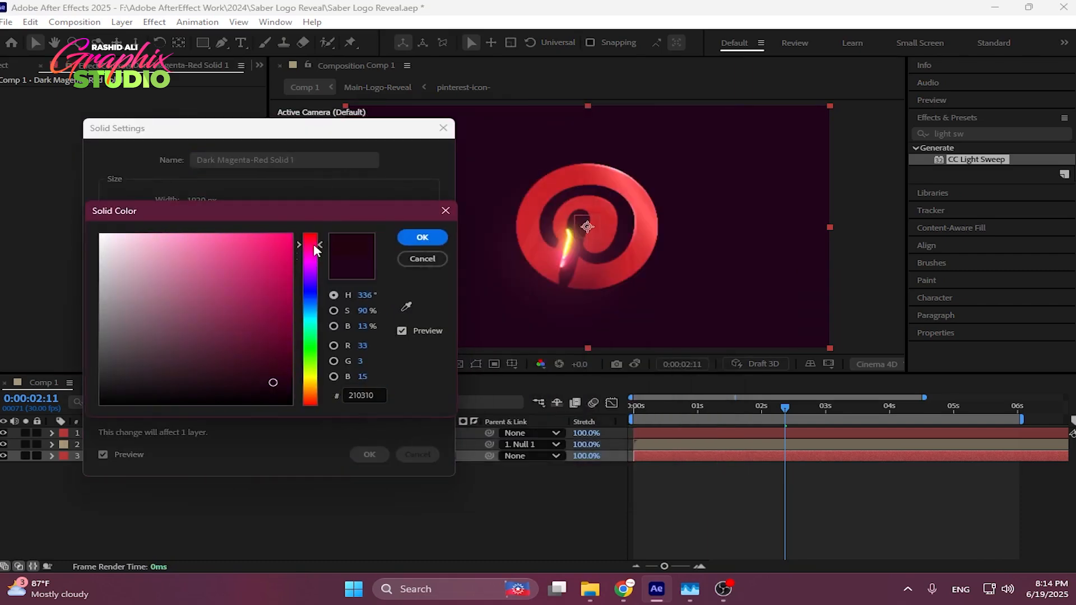
{"action": "left_click", "coordinate": [420, 237]}
{"action": "left_click", "coordinate": [365, 455]}
- Preview the logo reveal over the background from the start of the composition
{"action": "left_click", "coordinate": [703, 410]}
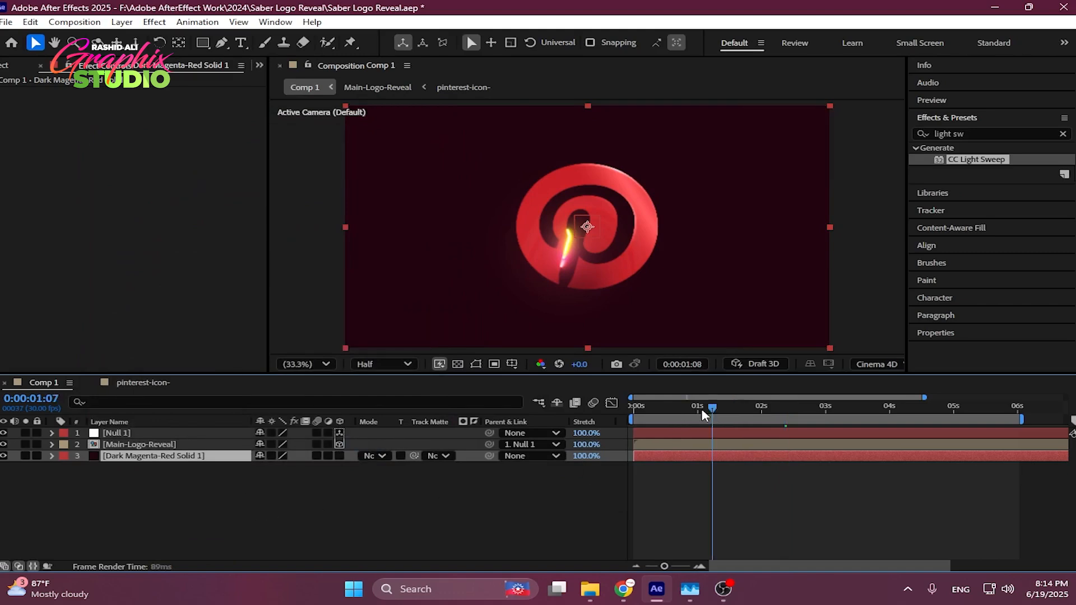
{"action": "key", "text": "Home"}
{"action": "key", "text": "space"}
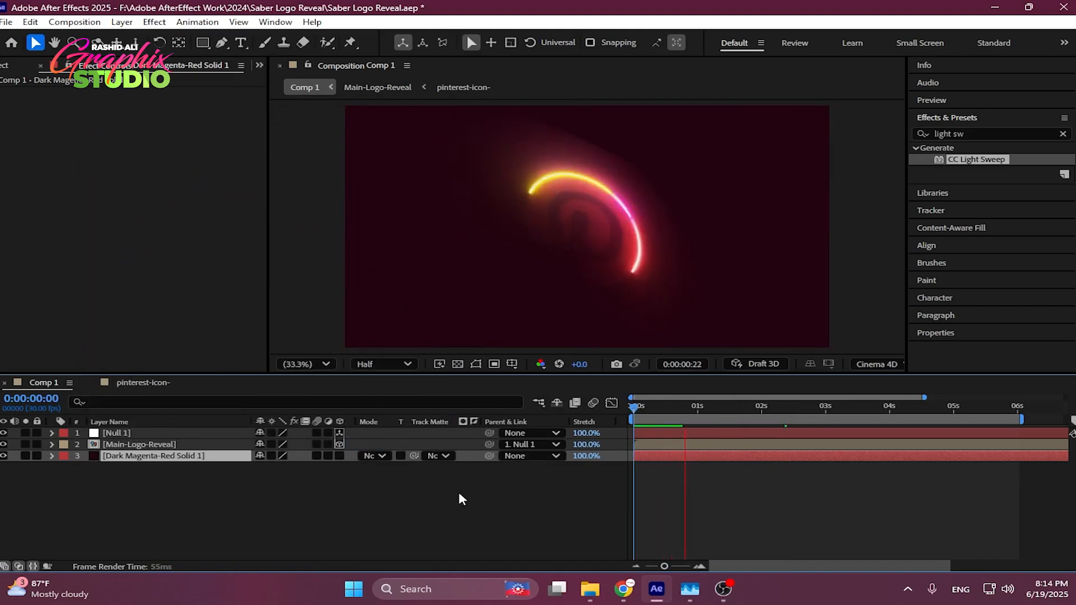
{"action": "key", "text": "space"}
- Darken the background solid's colour to the near-black magenta 100308 in its solid settings
{"action": "left_click", "coordinate": [121, 21]}
{"action": "left_click", "coordinate": [168, 52]}
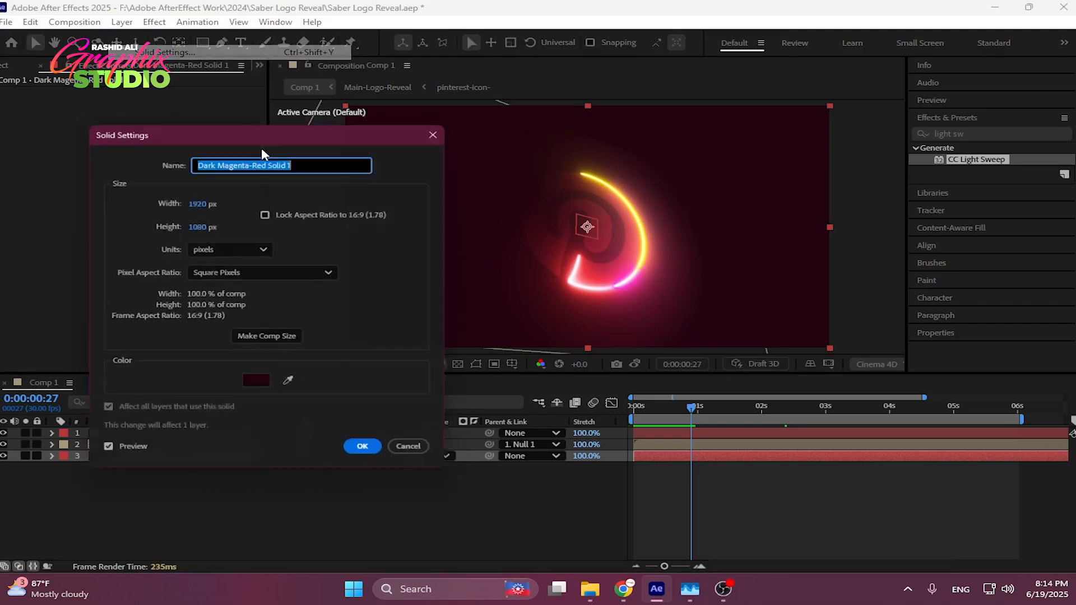
{"action": "left_click", "coordinate": [266, 381]}
{"action": "left_click", "coordinate": [262, 389]}
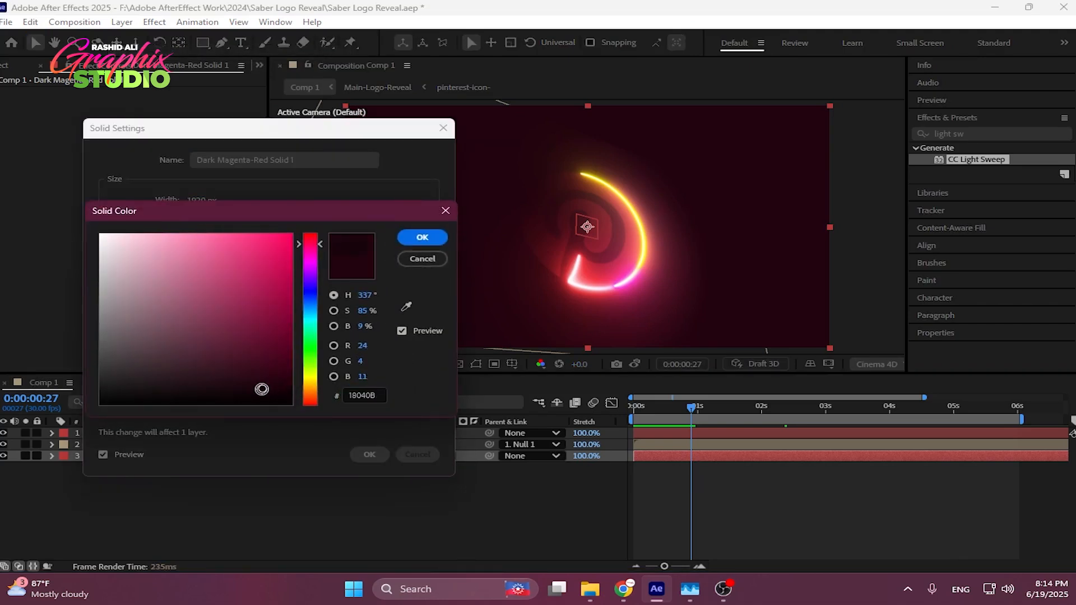
{"action": "left_click_drag", "start_coordinate": [262, 389], "coordinate": [253, 399]}
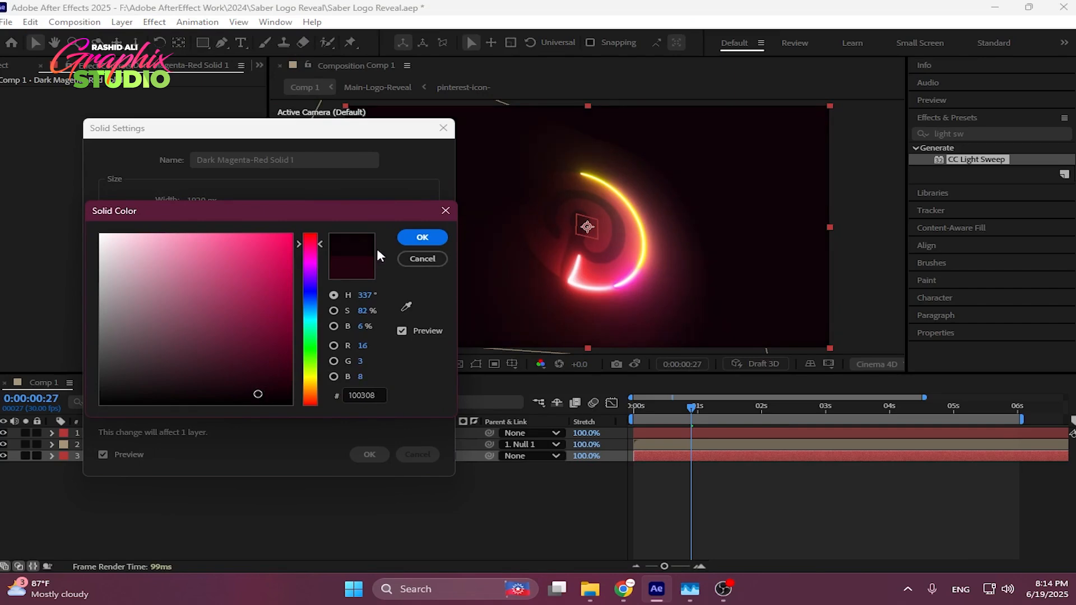
{"action": "left_click", "coordinate": [422, 237]}
{"action": "left_click", "coordinate": [369, 454]}
- Lower the composition's preview resolution to Third and preview the logo reveal from the start
{"action": "left_click_drag", "start_coordinate": [691, 407], "coordinate": [557, 412]}
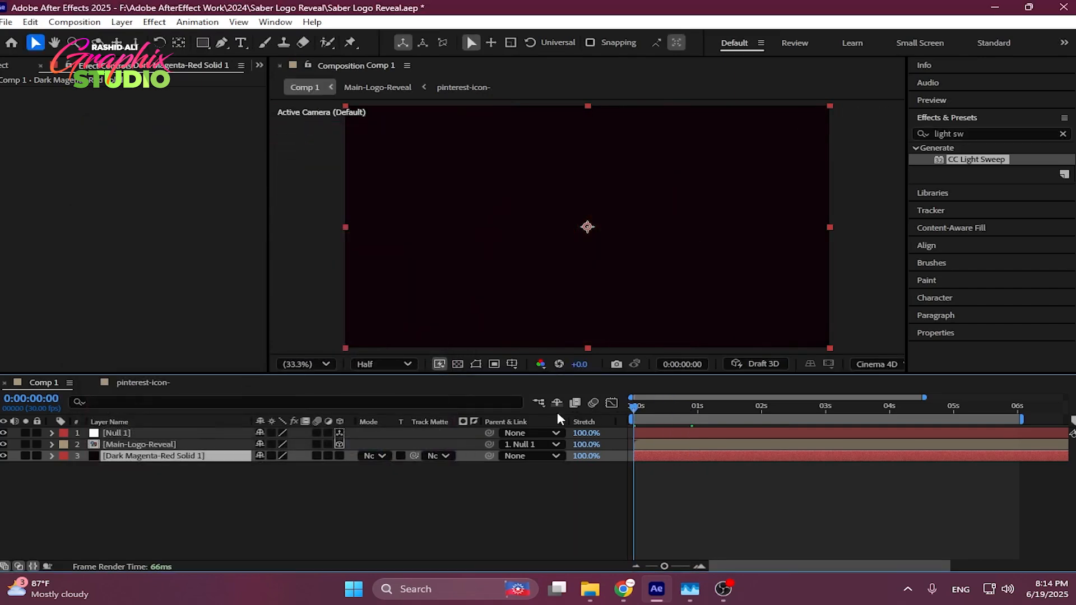
{"action": "left_click", "coordinate": [402, 365]}
{"action": "left_click", "coordinate": [377, 438]}
{"action": "key", "text": "space"}
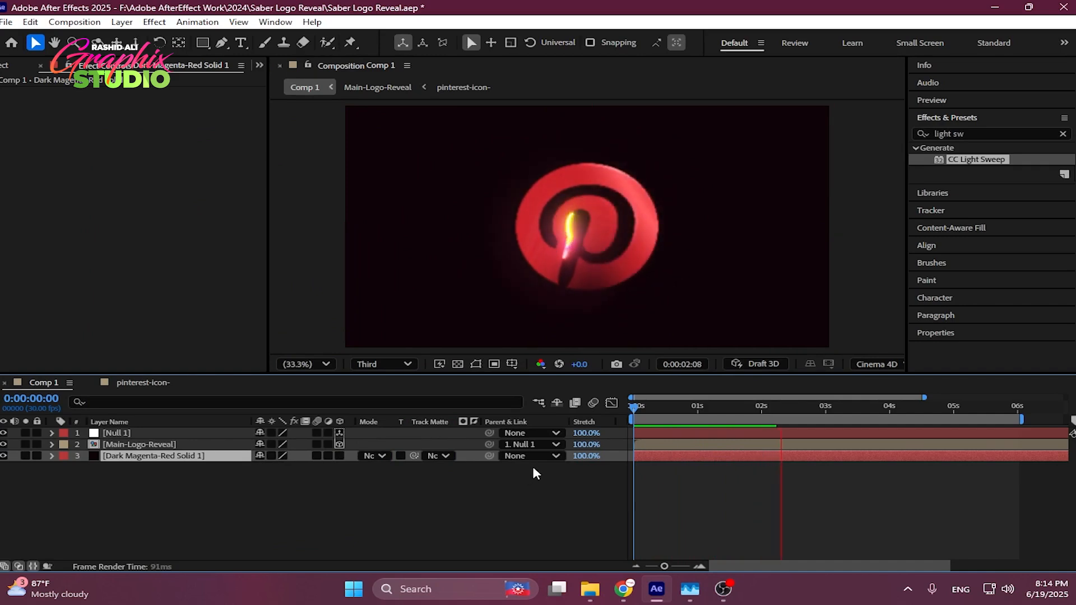
{"action": "left_click_drag", "start_coordinate": [719, 405], "coordinate": [688, 403]}
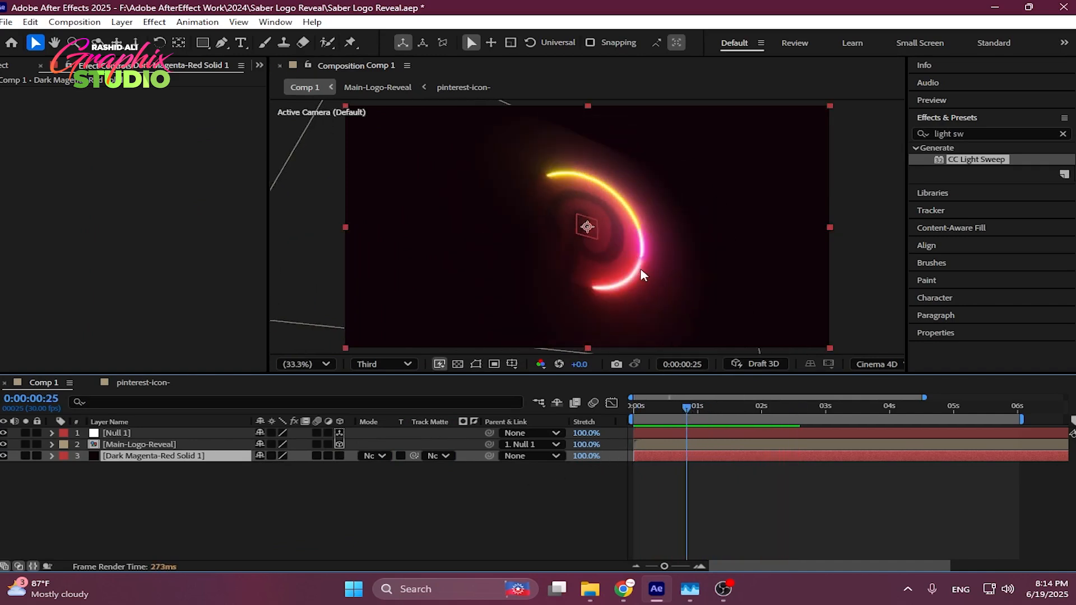
- Inspect the Saber settings of the Pinterest- Pink layer inside Main-Logo-Reveal, and return to Comp 1 to check the frame at 0:00:01:29
{"action": "double_click", "coordinate": [175, 443]}
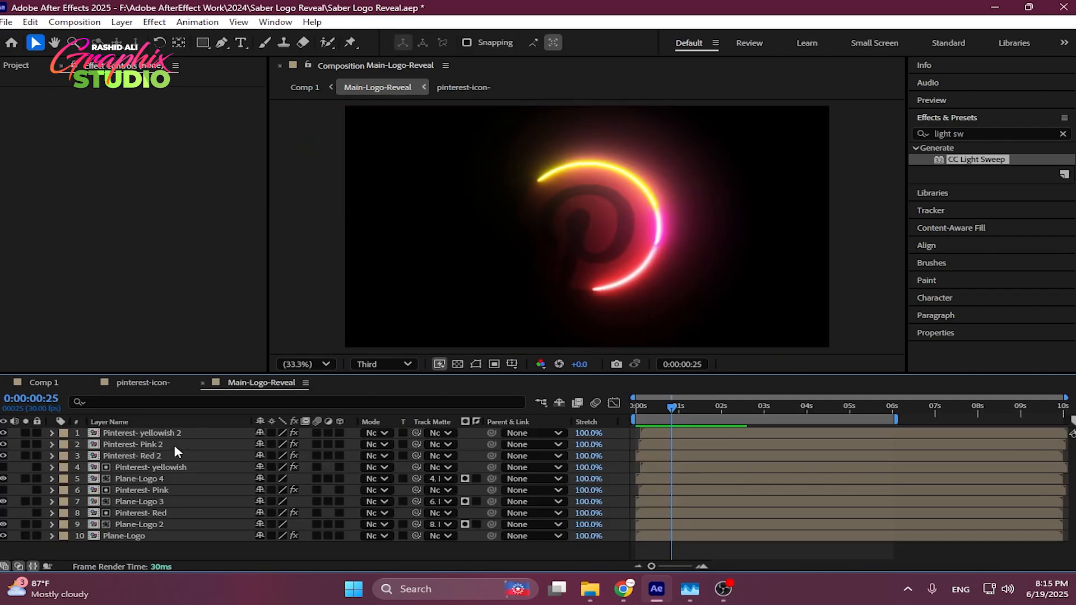
{"action": "mouse_move", "coordinate": [680, 407]}
{"action": "left_mouse_down"}
{"action": "mouse_move", "coordinate": [650, 405]}
{"action": "mouse_move", "coordinate": [684, 405]}
{"action": "left_mouse_up"}
{"action": "left_click", "coordinate": [147, 489]}
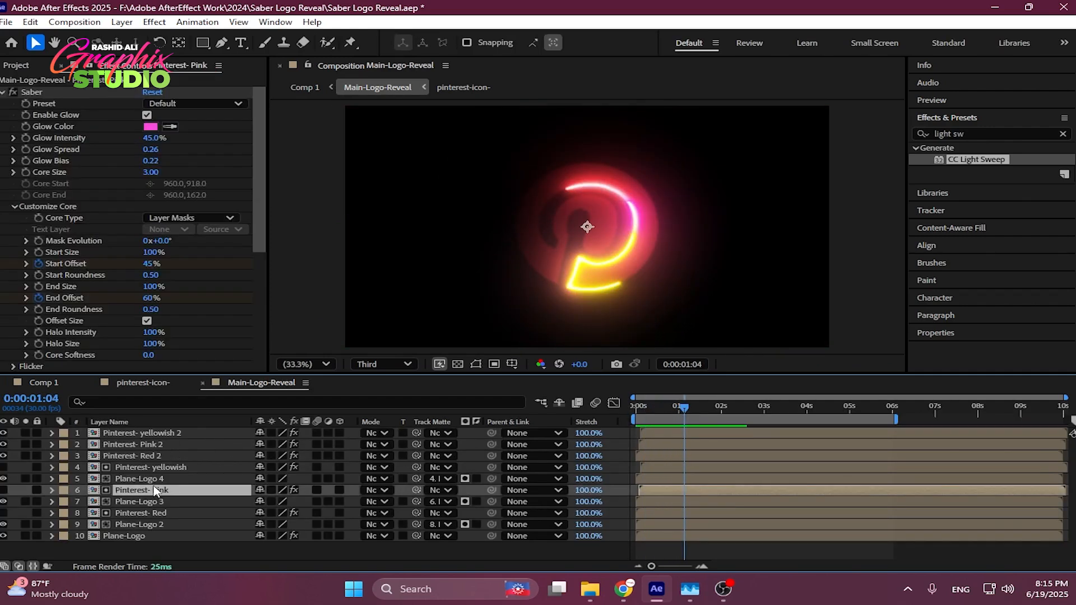
{"action": "left_click", "coordinate": [107, 386]}
{"action": "left_click", "coordinate": [43, 382]}
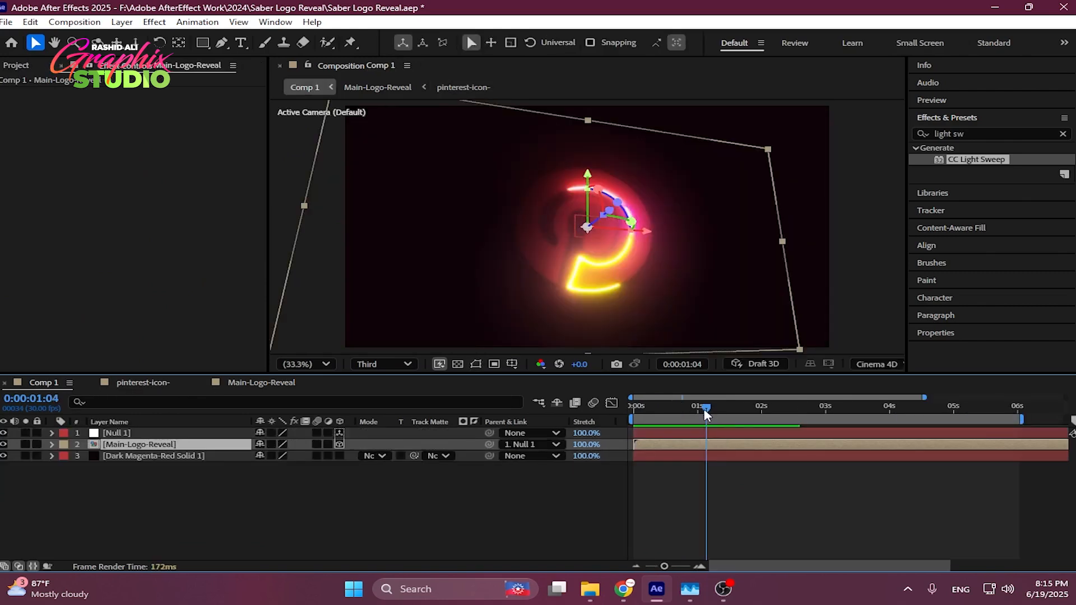
{"action": "left_click_drag", "start_coordinate": [707, 413], "coordinate": [760, 408]}
{"action": "left_click", "coordinate": [521, 530]}
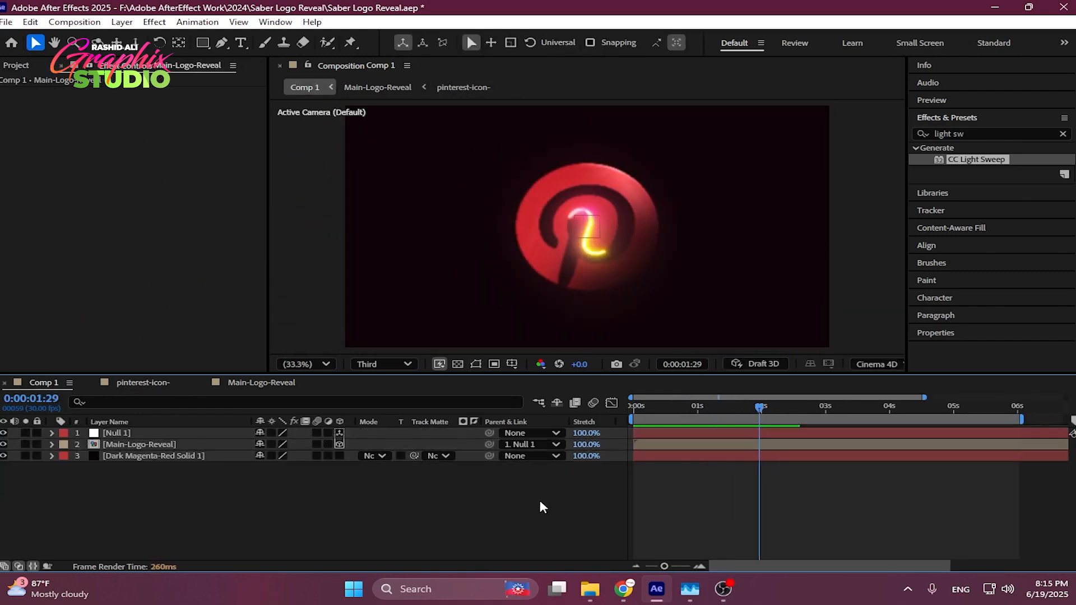